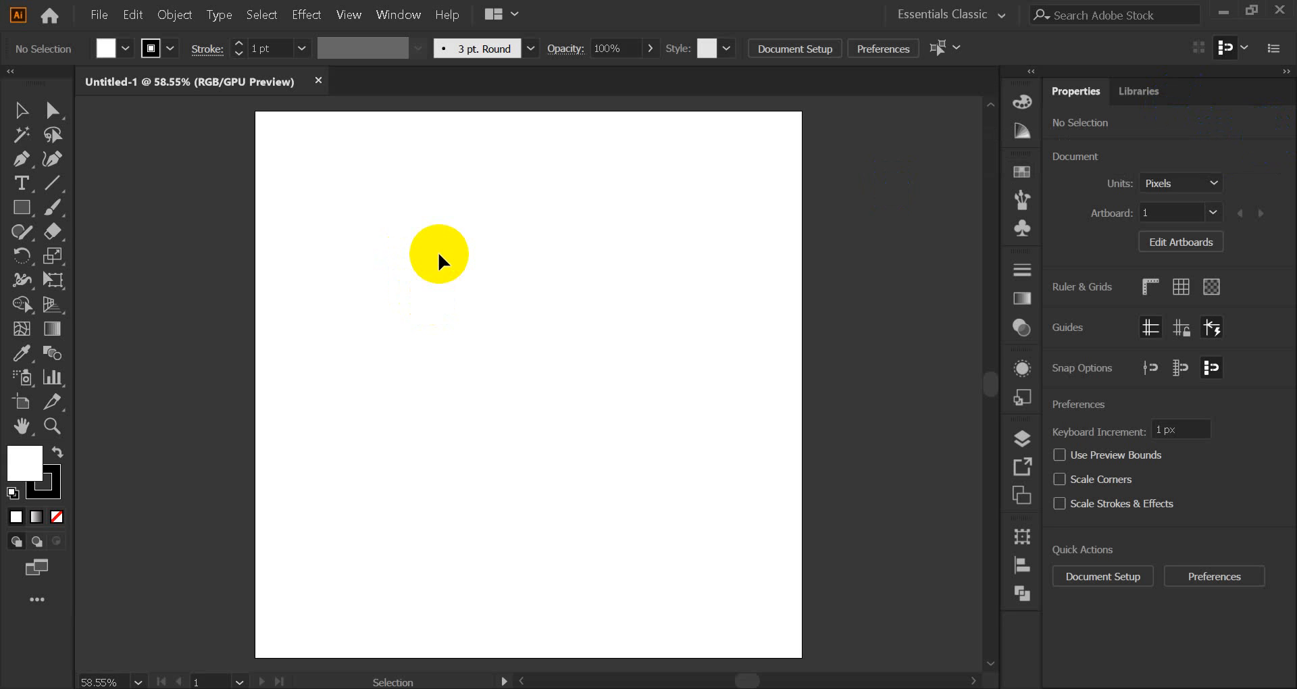
Switch to Chrome, examine the yellow FISH lettering logo in the Flickr photostream, and return to Illustrator.
mouse_move(670, 688)
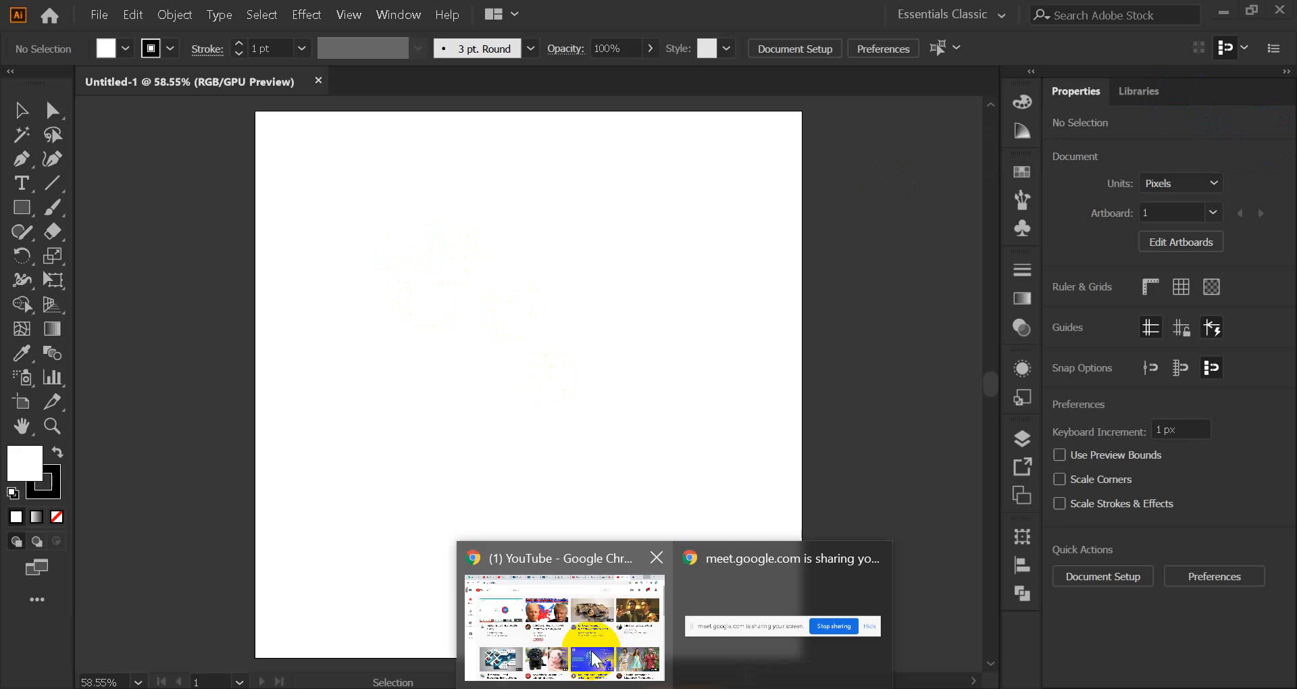
left_click(593, 643)
left_click(829, 16)
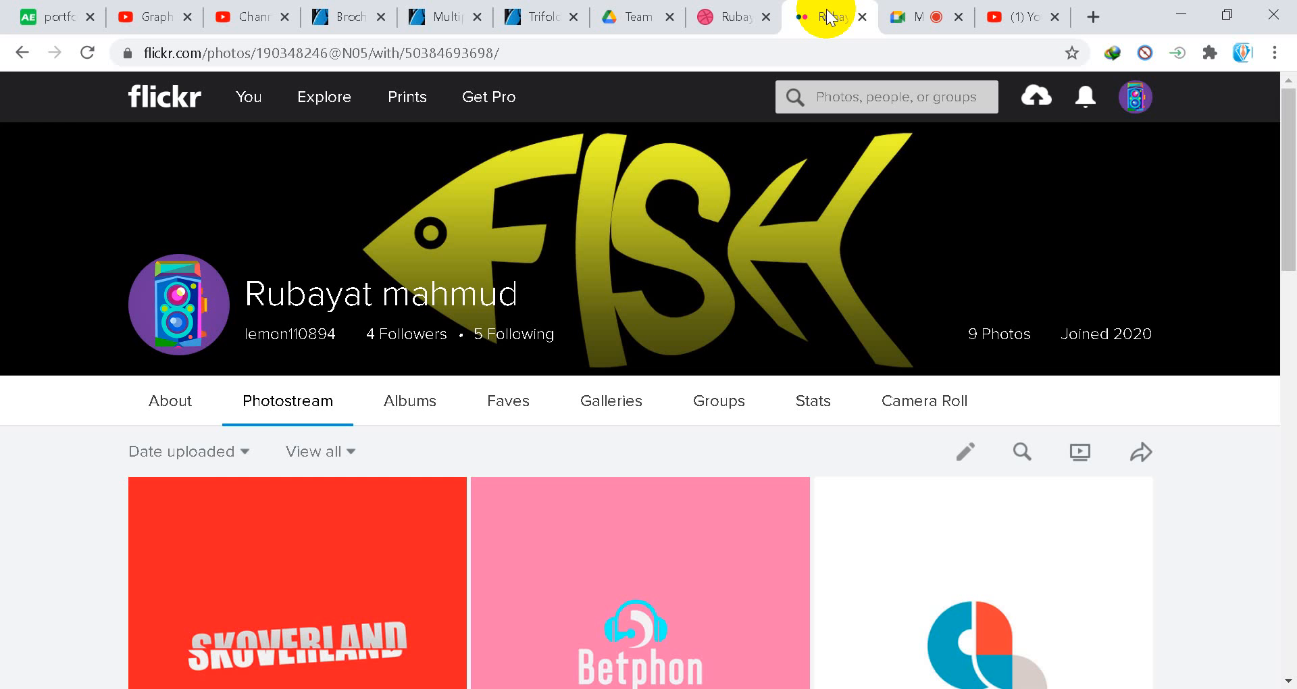
scroll(622, 356, "down", 10)
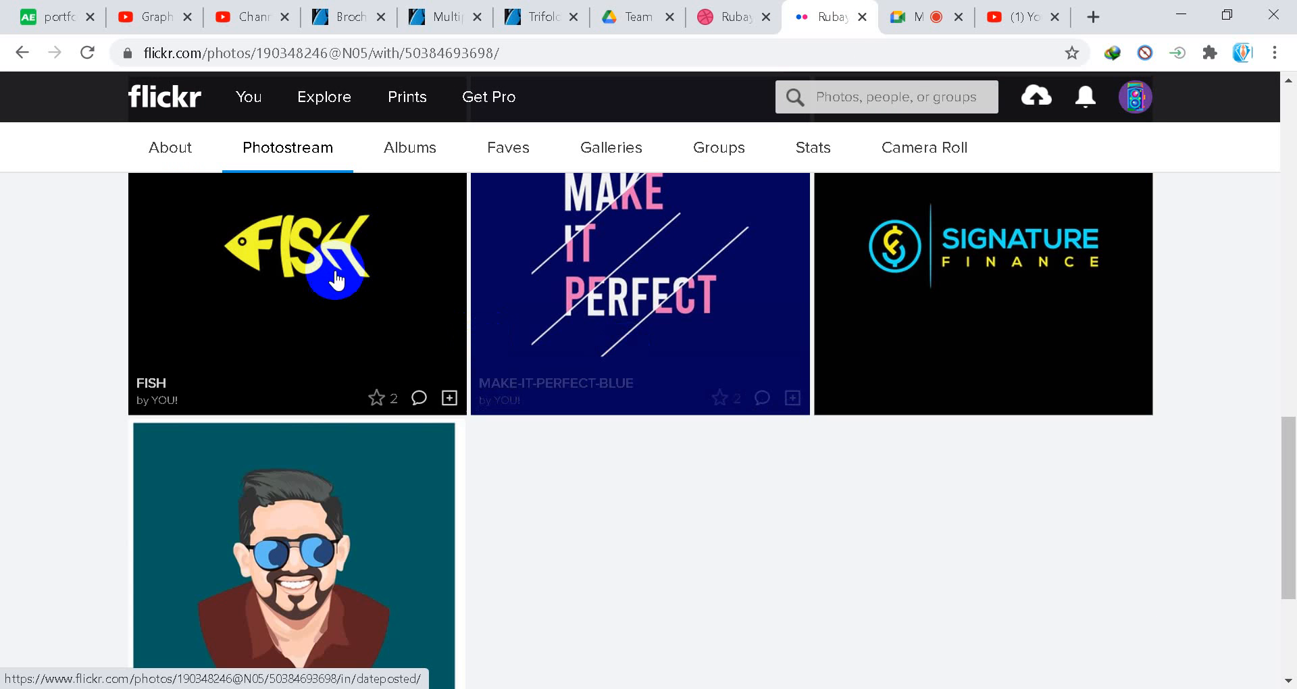
left_click(336, 280)
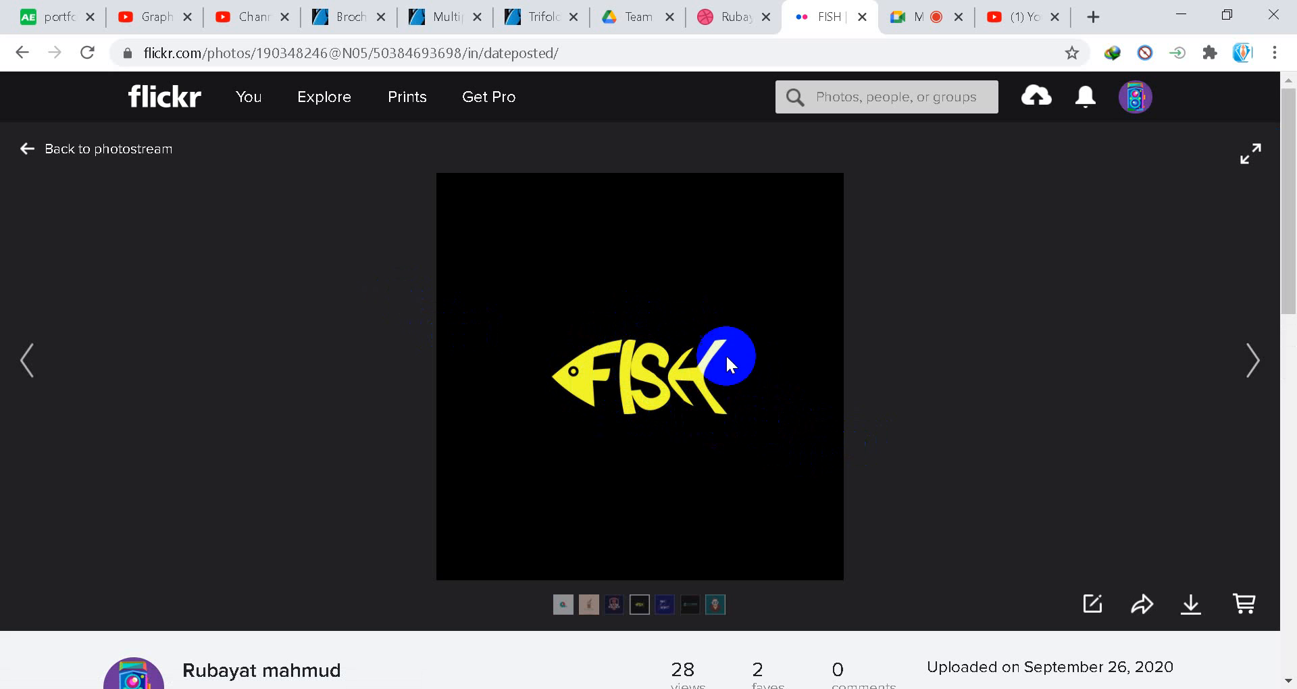
left_click(25, 150)
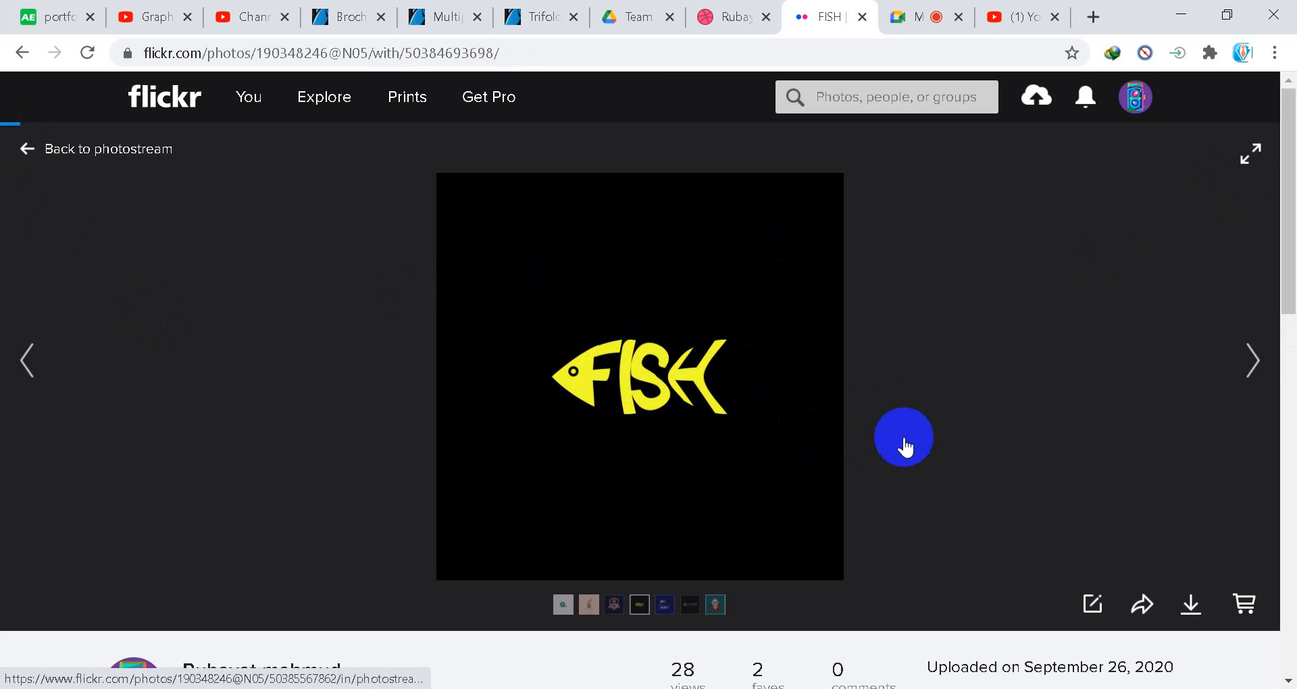
key("alt+Tab")
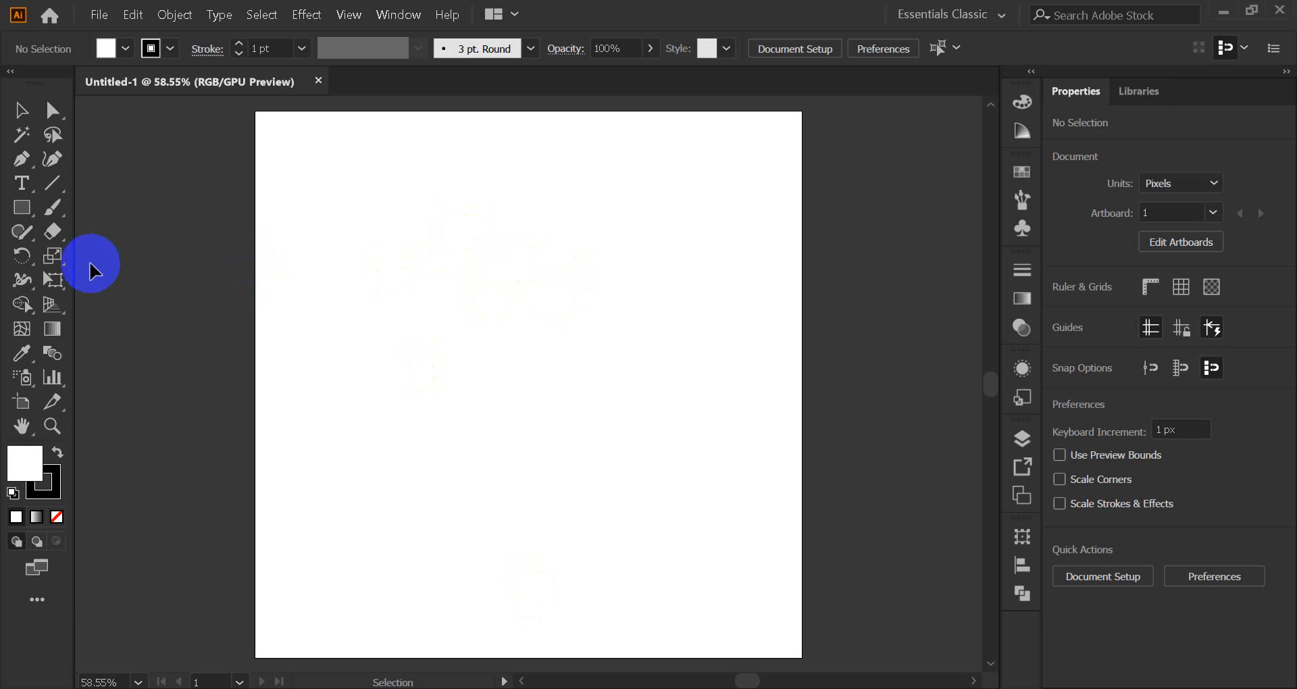
Draw an ellipse about 168 by 87 px in the artboard's upper middle, with a black fill and no stroke.
left_click(20, 215)
left_click_drag(18, 215, 148, 264)
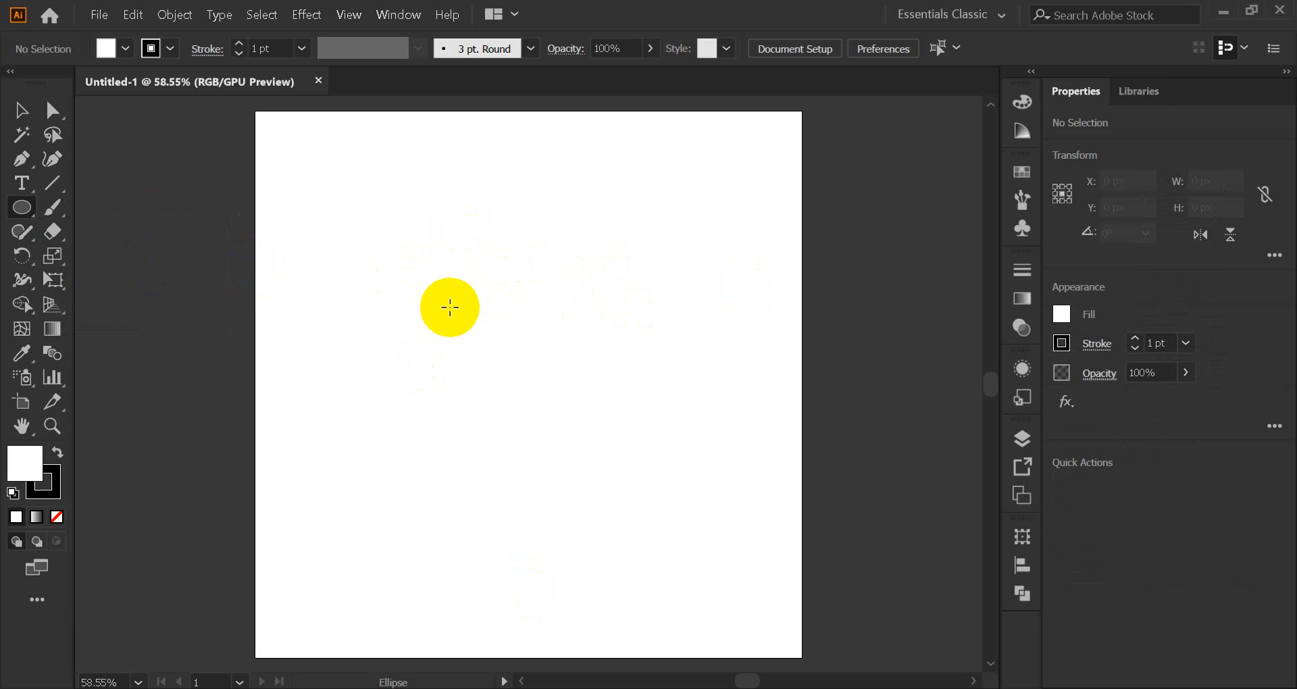
left_click_drag(428, 284, 581, 364)
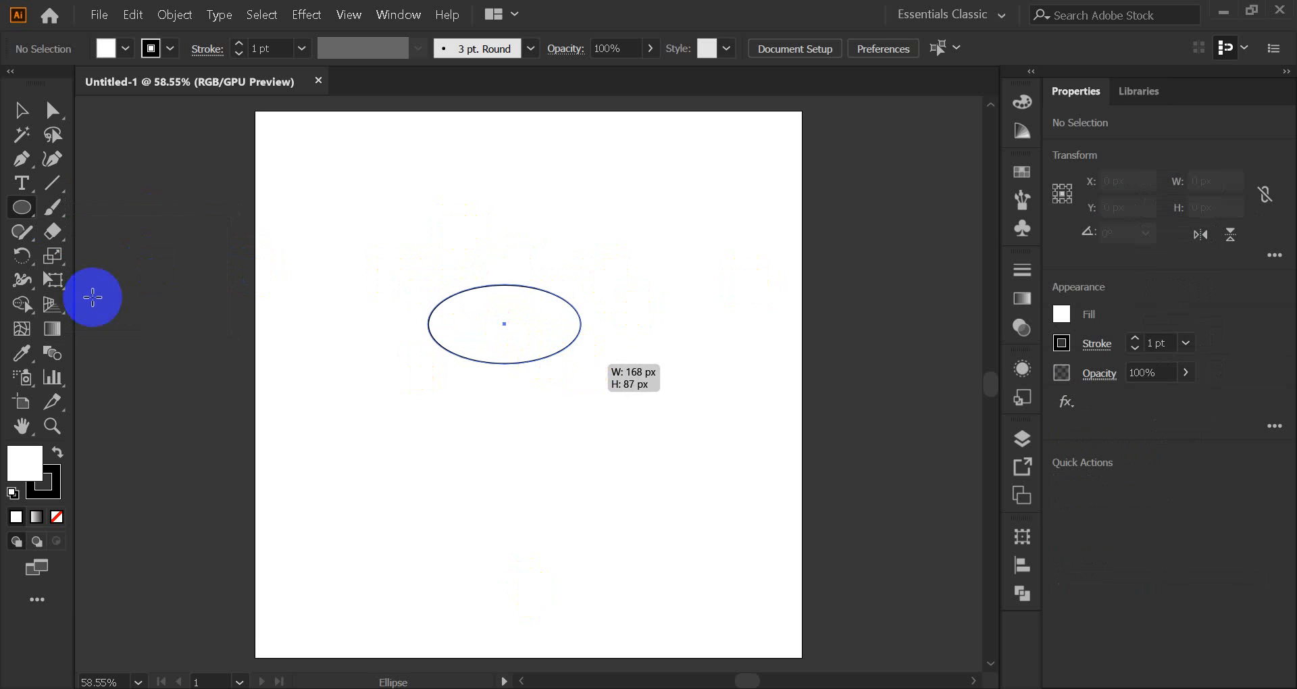
left_click(58, 458)
left_click(50, 490)
left_click(57, 516)
left_click(24, 462)
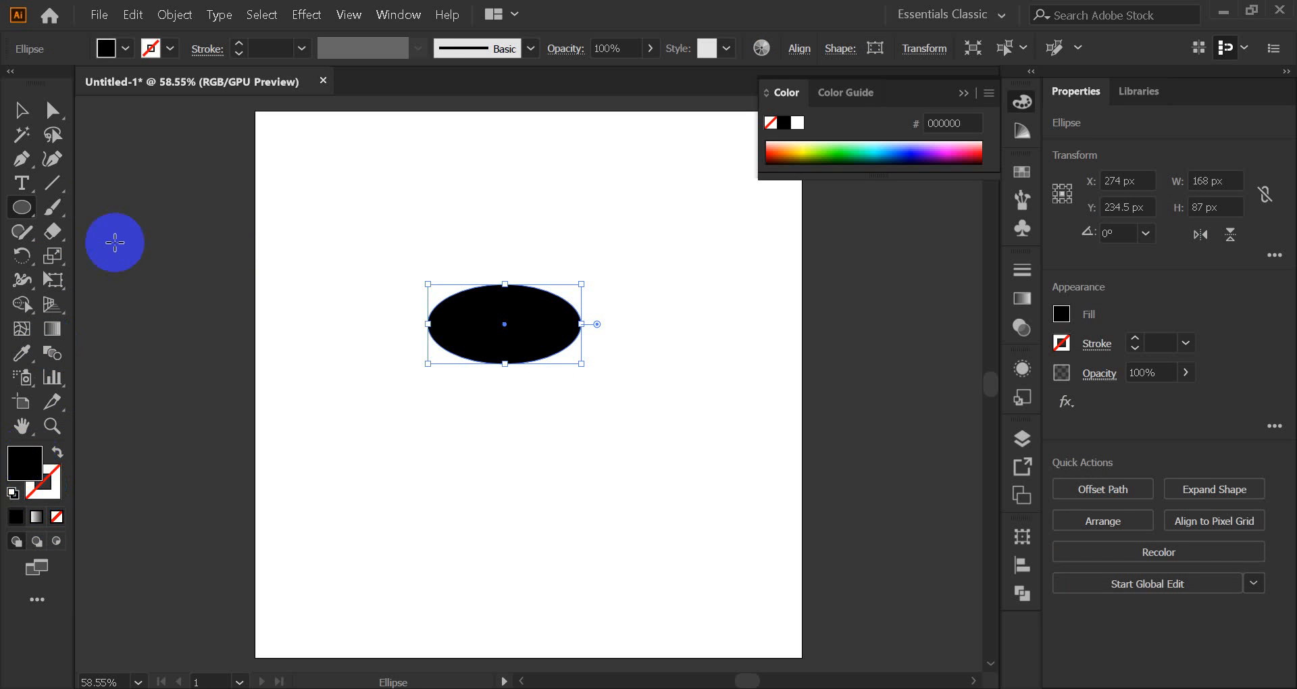
Convert the ellipse's left and right anchor points to corners to form a pointed leaf shape.
left_click(53, 110)
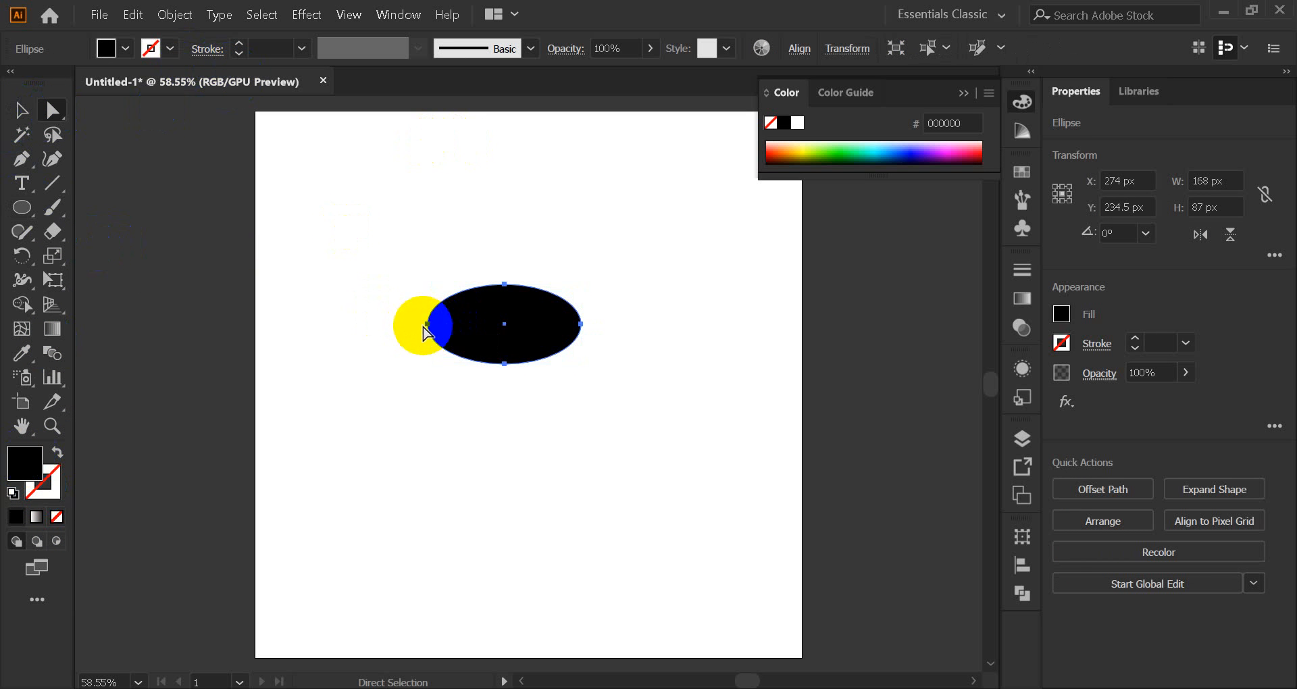
left_click_drag(401, 314, 625, 332)
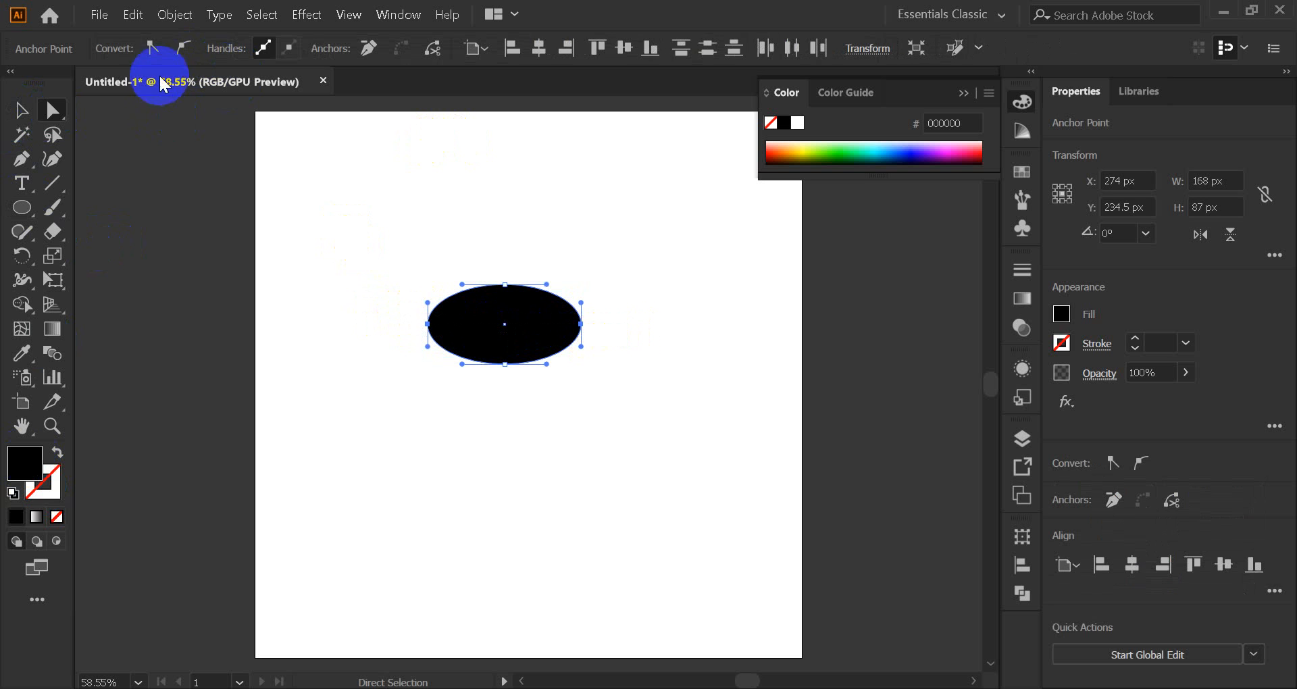
left_click(149, 48)
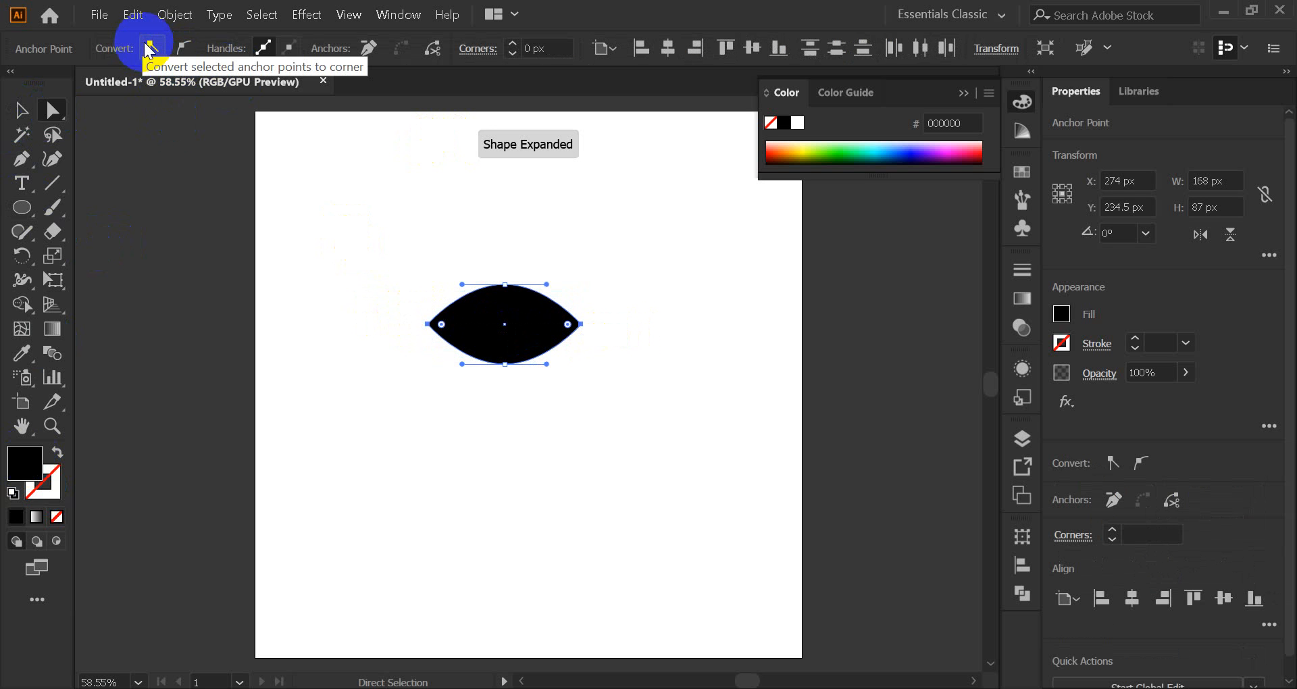
left_click(21, 110)
left_click(308, 248)
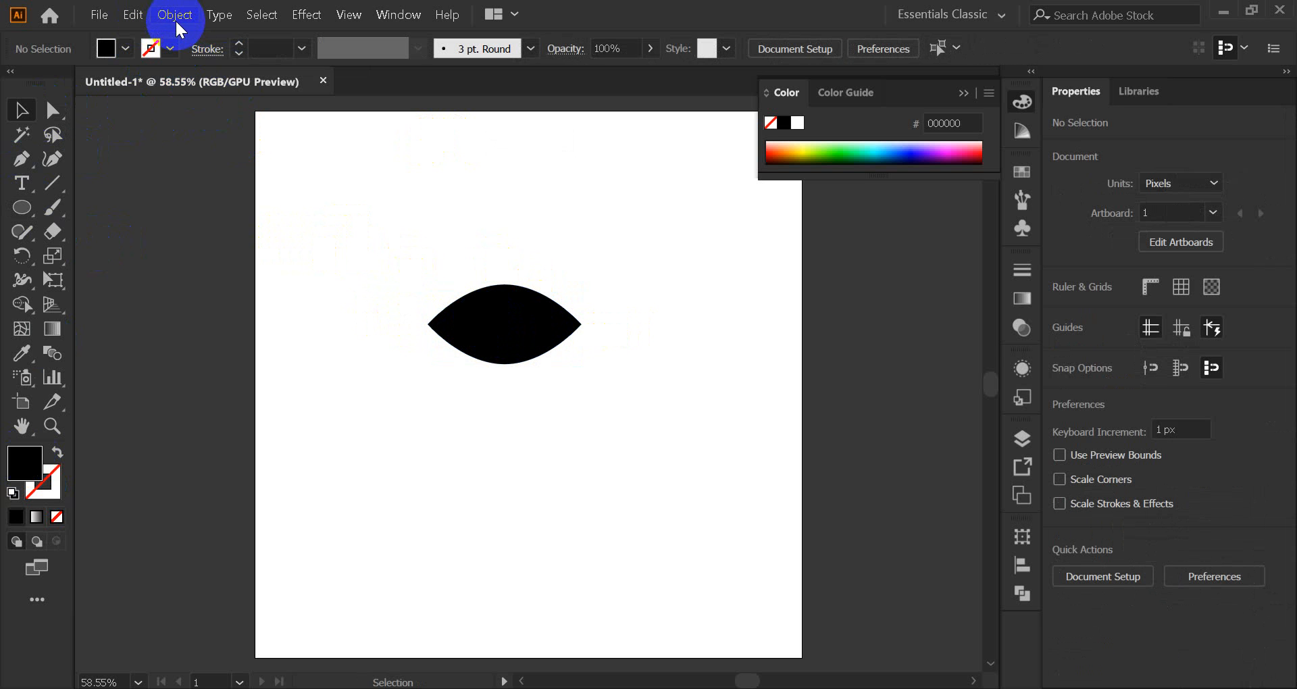
Shift the leaf shape's top and bottom anchor points together to slightly left of its centre.
left_click(52, 110)
left_click(505, 309)
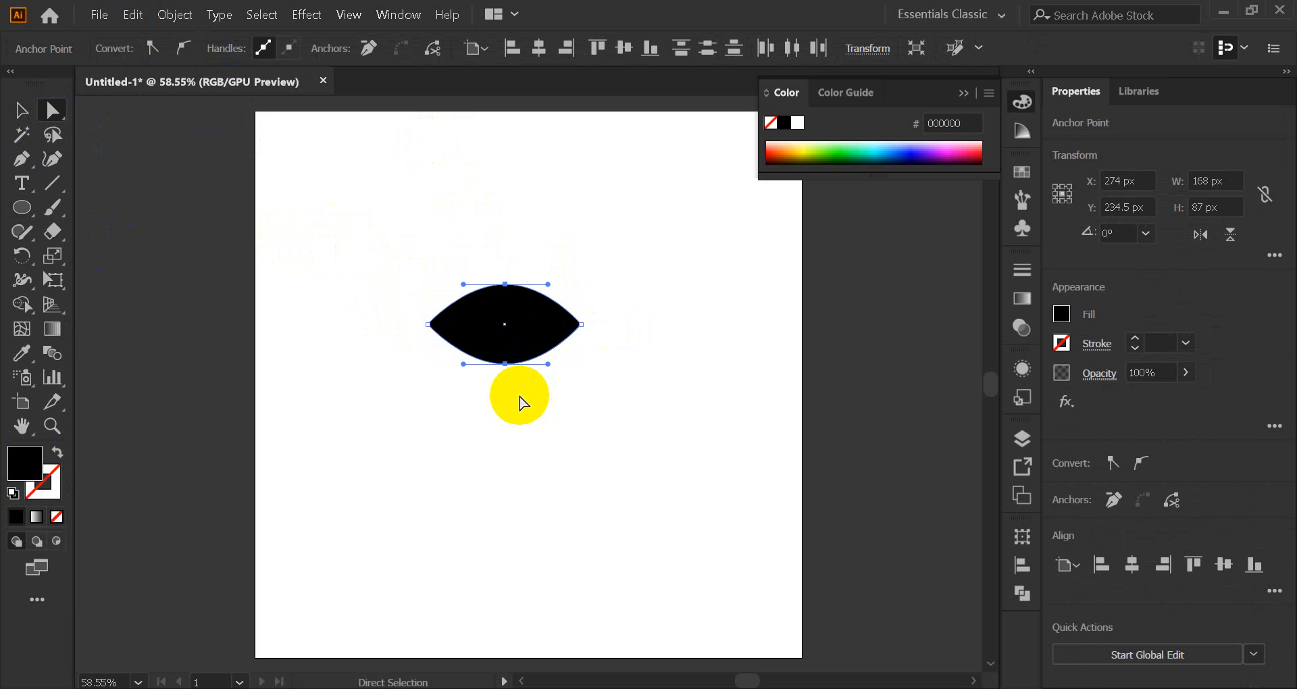
key("shift+Right")
key("shift+Right")
key("shift+Right")
key("shift+Left")
key("shift+Left")
key("shift+Left")
key("shift+Left")
key("shift+Left")
key("shift+Left")
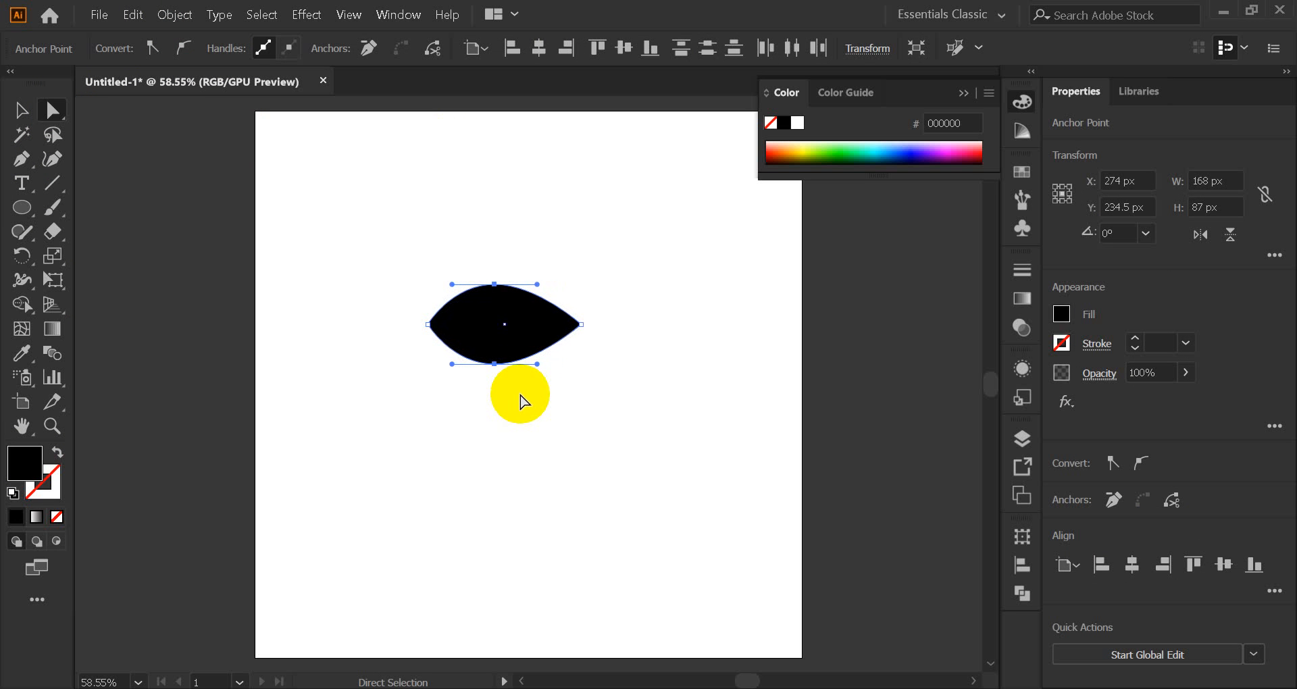
key("shift+Left")
key("shift+Left")
key("shift+Left")
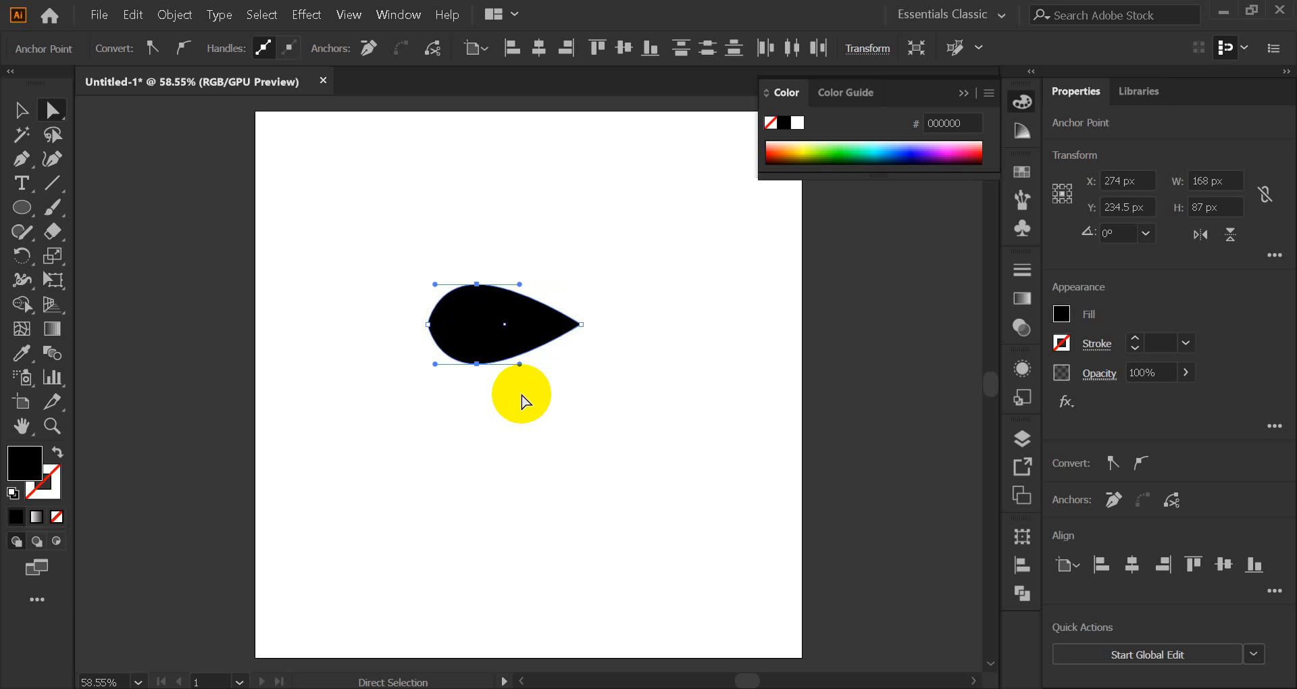
key("shift+Right")
key("shift+Right")
key("shift+Right")
key("shift+Right")
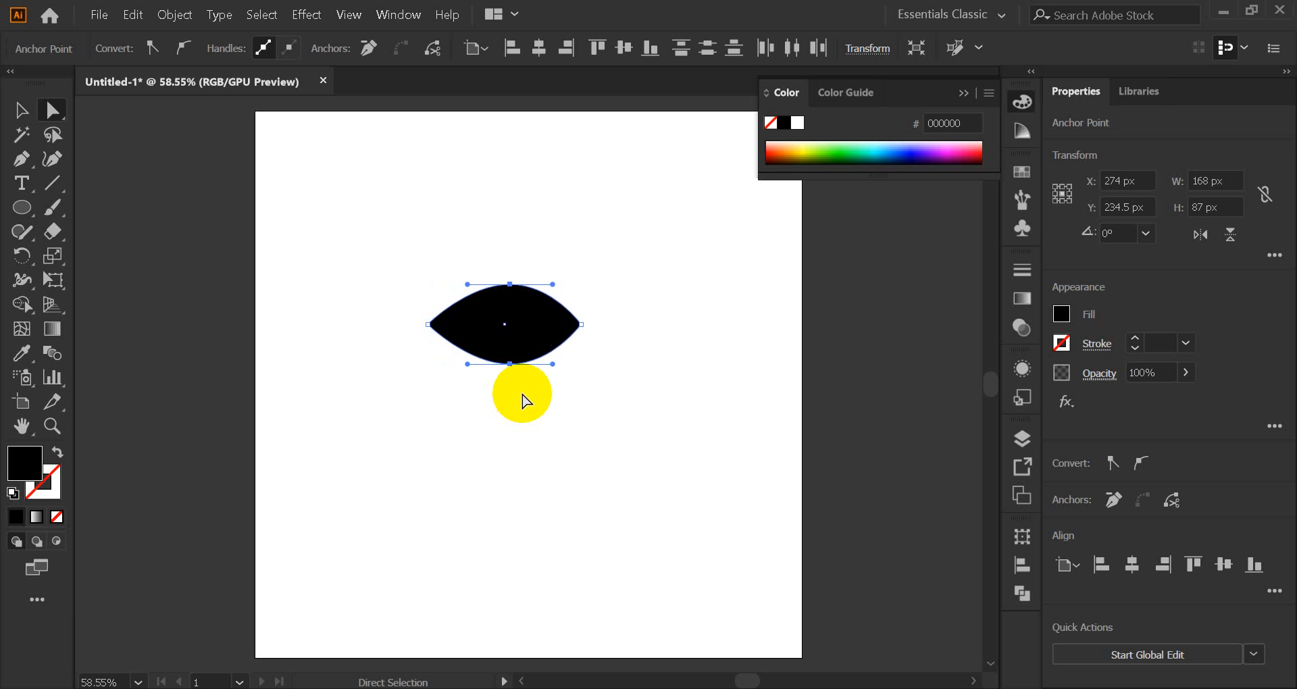
key("shift+Left")
key("shift+Left")
key("shift+Left")
key("shift+Right")
key("shift+Right")
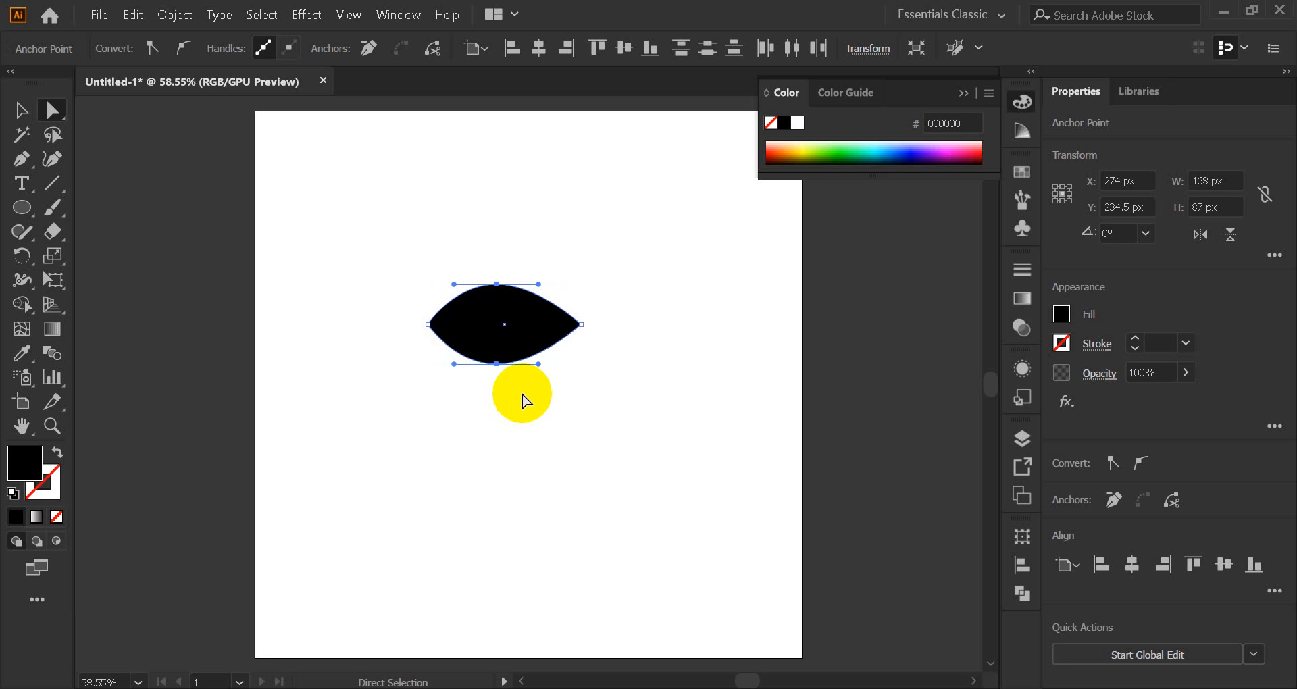
key("shift+Left")
key("shift+Left")
key("shift+Left")
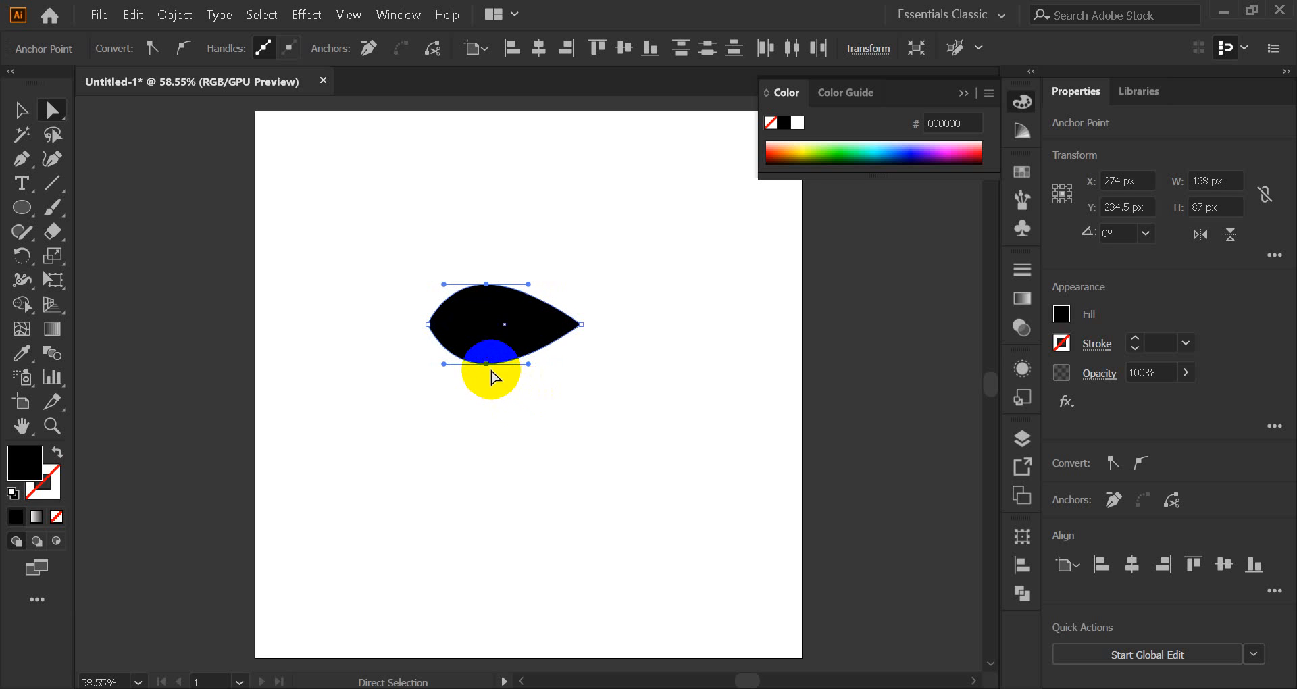
scroll(478, 362, "up", 4)
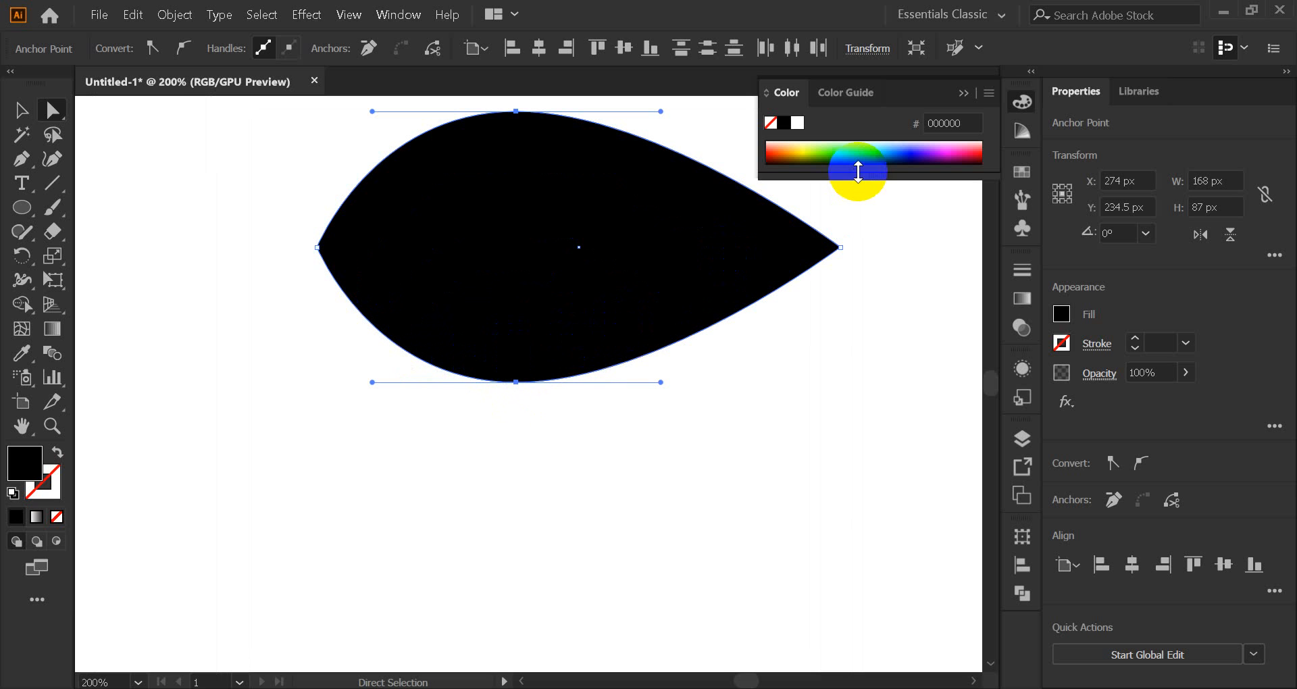
left_click(963, 93)
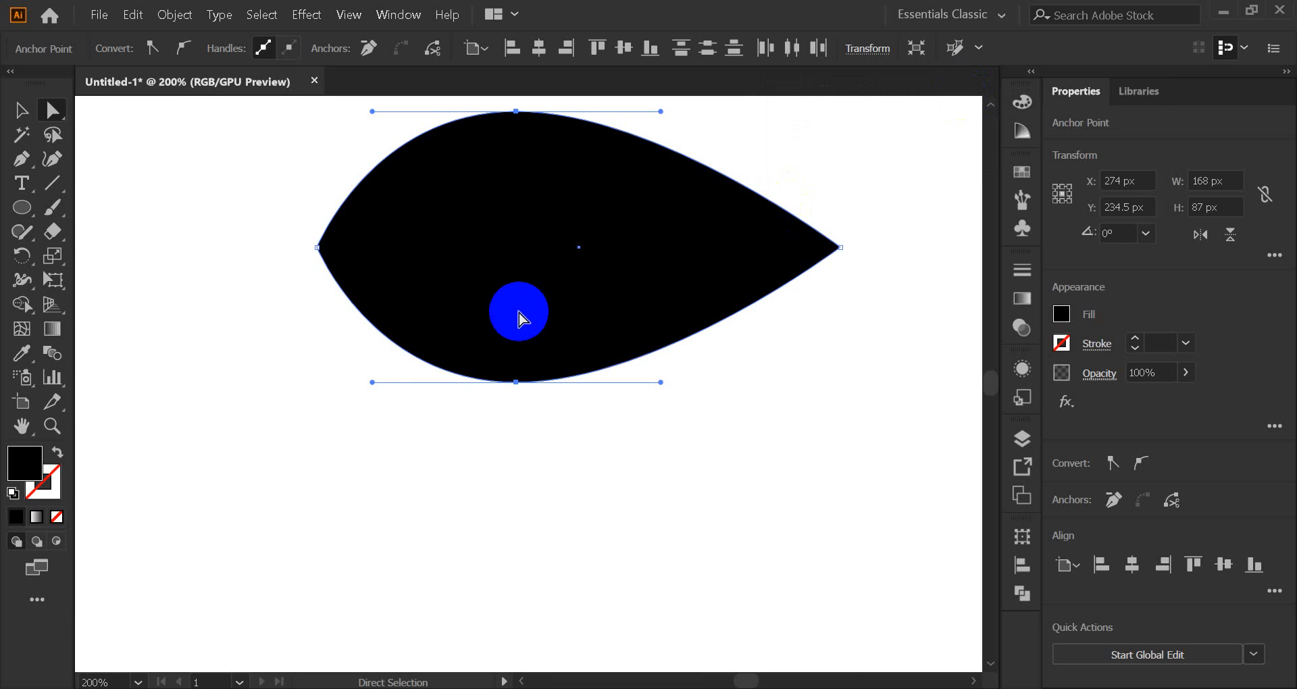
scroll(518, 312, "up", 1)
left_click_drag(533, 323, 568, 391)
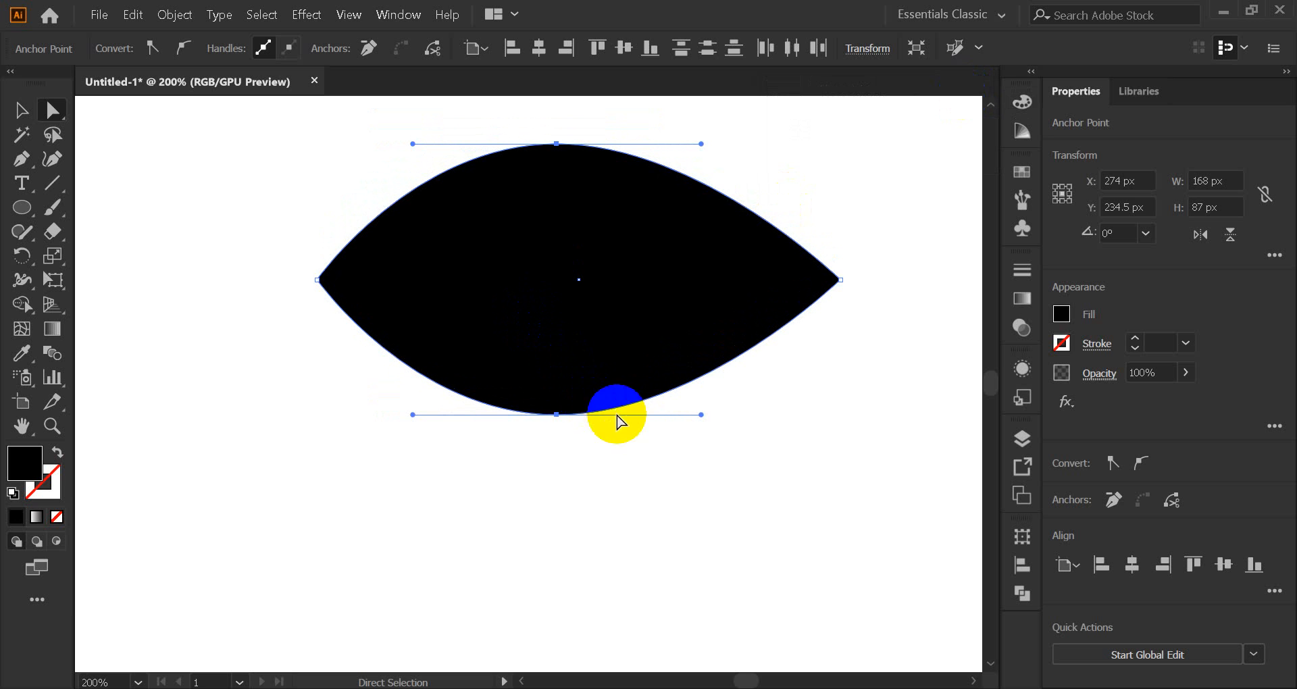
Move the leaf shape down and left, and place a duplicate about 98 px to its right, overlapping the original.
left_click(21, 111)
left_click_drag(569, 315, 482, 404)
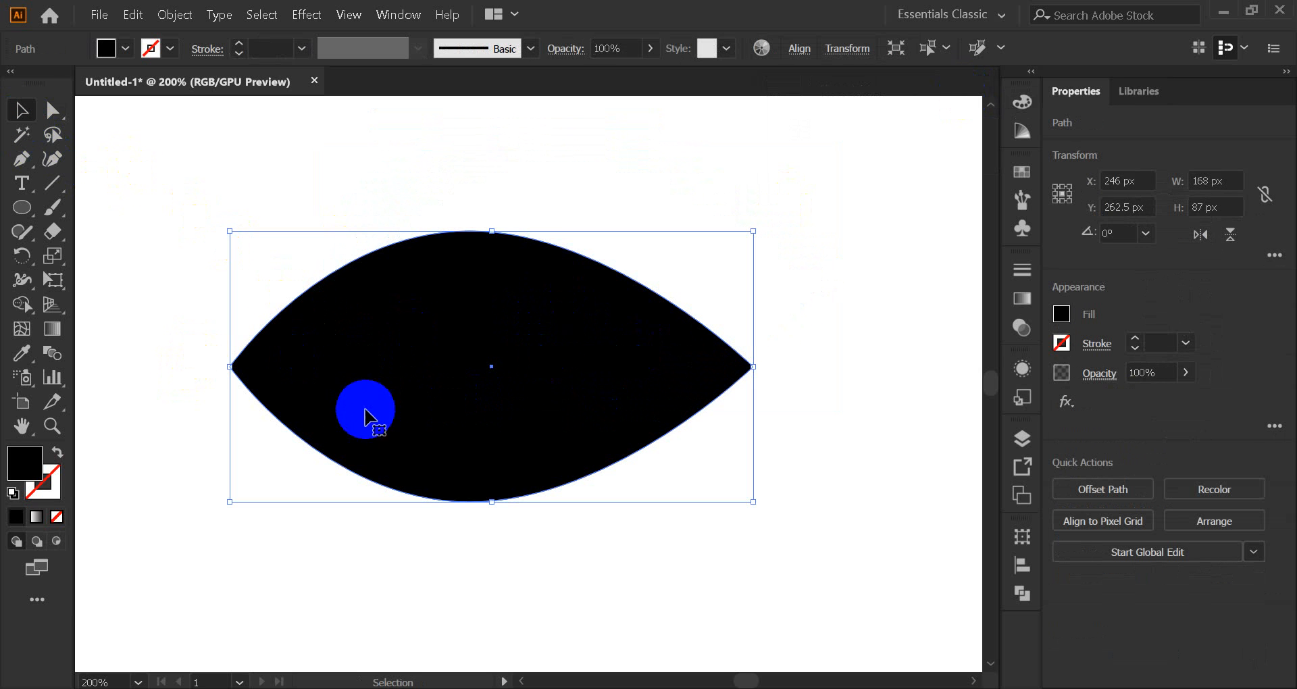
left_click_drag(341, 417, 647, 421)
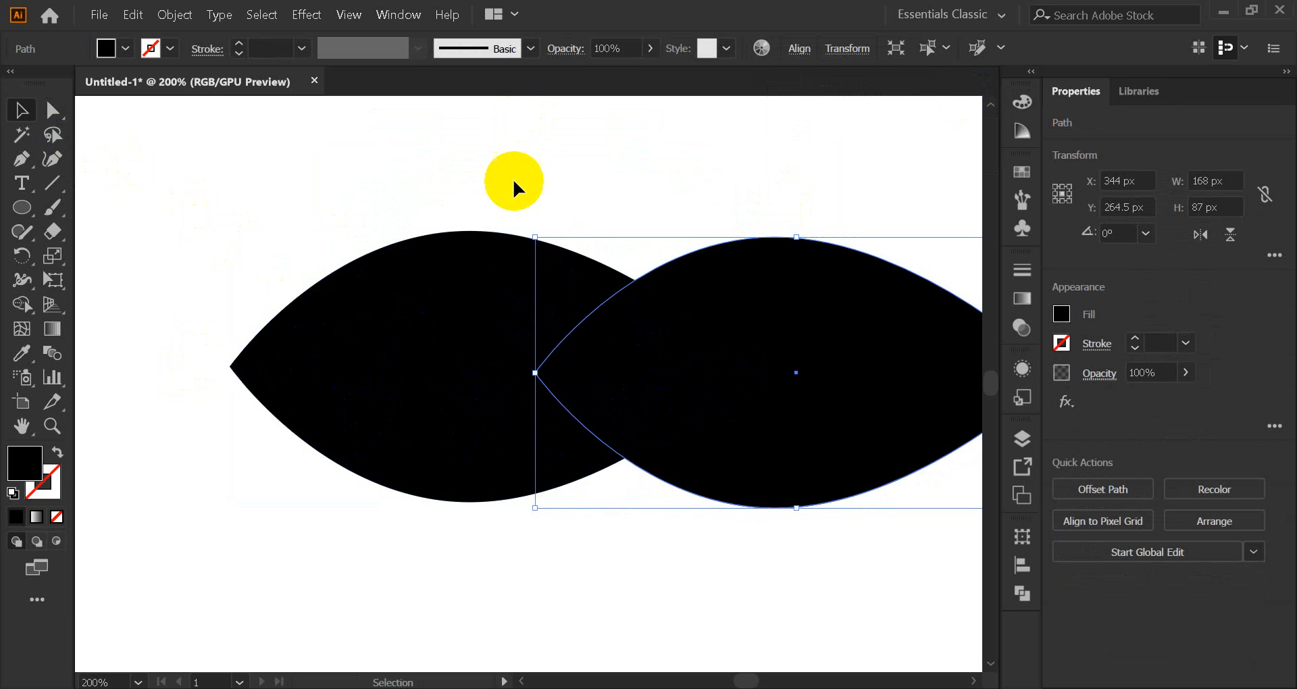
left_click_drag(513, 185, 743, 487)
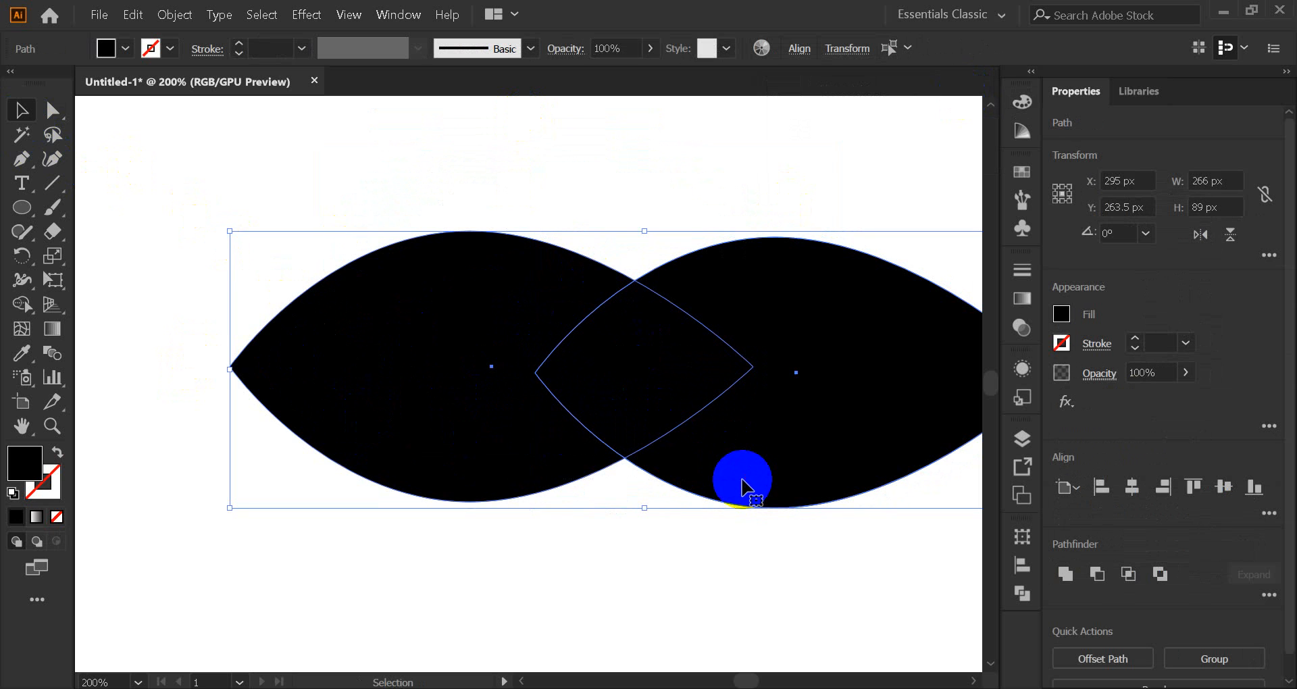
left_click(712, 505)
left_click(715, 455)
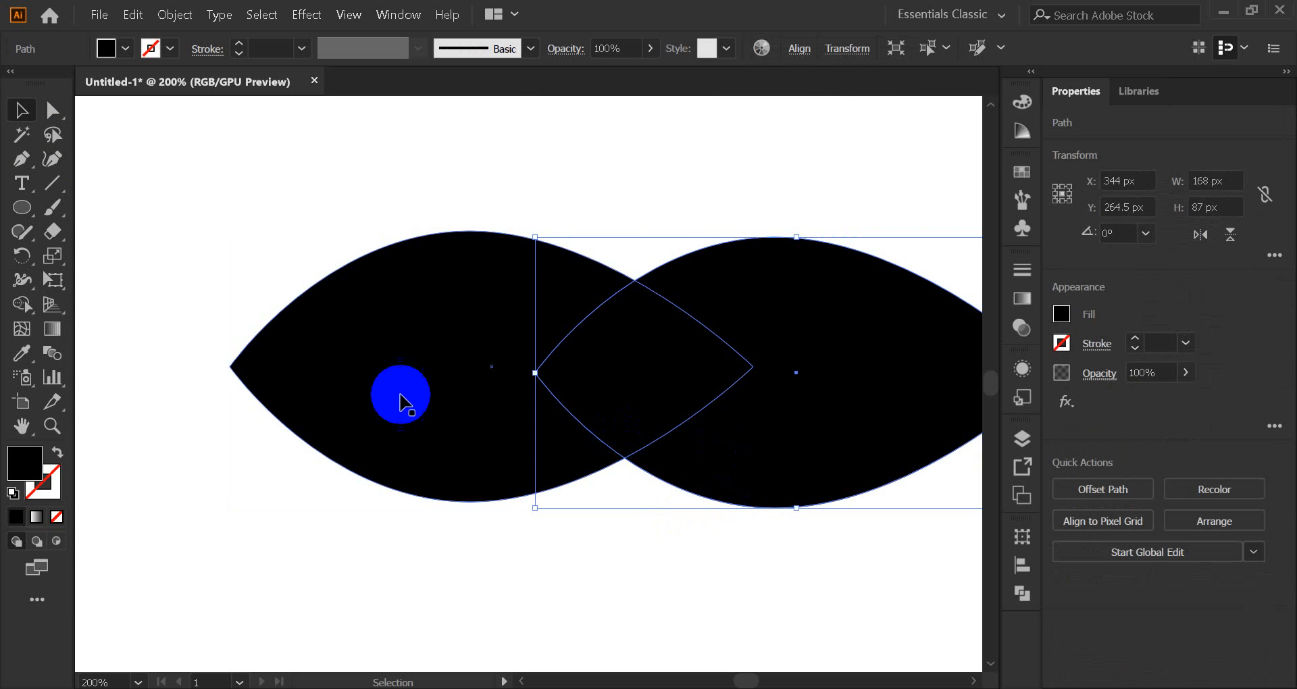
Draw a vertical rectangle about 21 by 127 px across the duplicate, starting at its centre and extending past its upper and lower edges.
left_click_drag(22, 207, 144, 203)
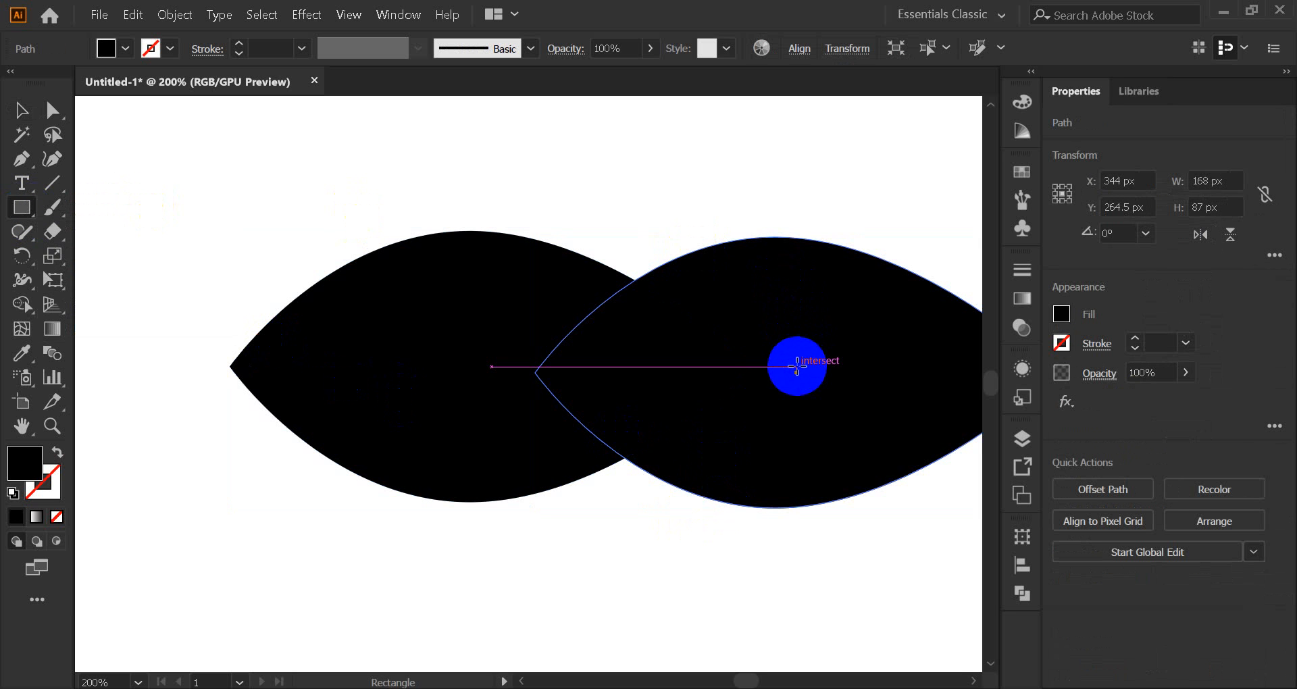
mouse_move(797, 366)
left_mouse_down()
mouse_move(865, 550)
mouse_move(861, 585)
left_mouse_up()
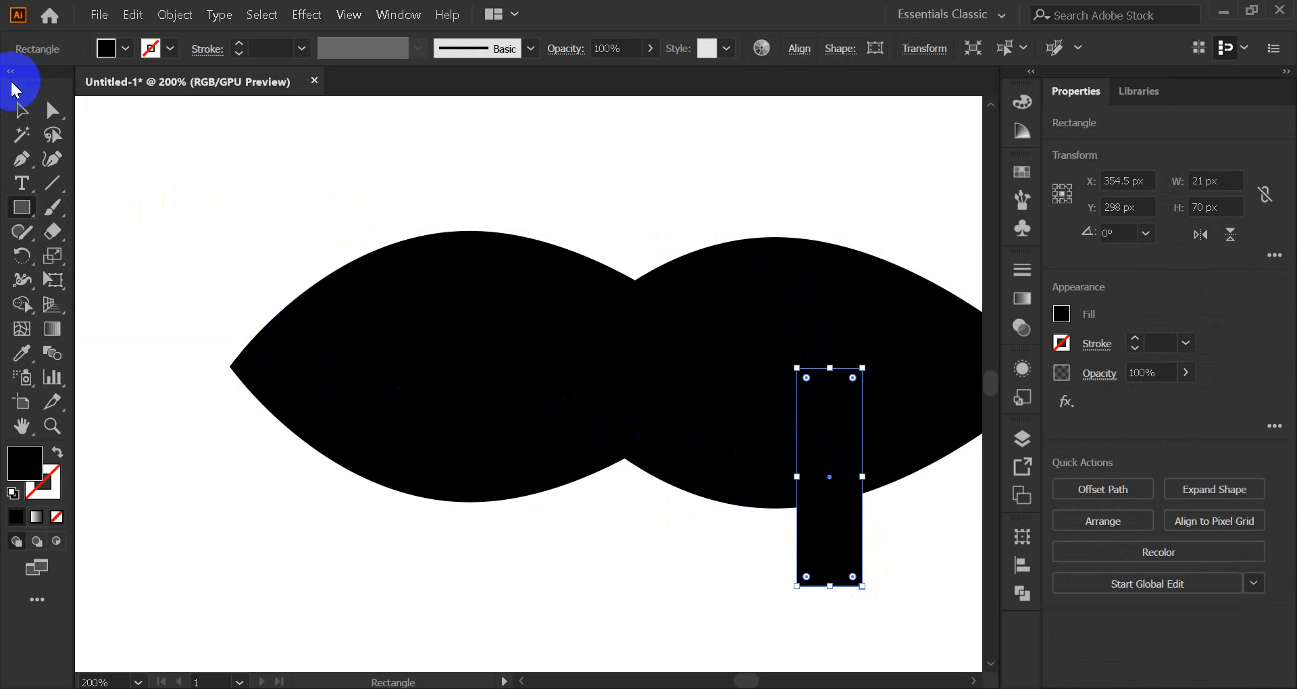
left_click(22, 110)
left_click_drag(829, 368, 804, 191)
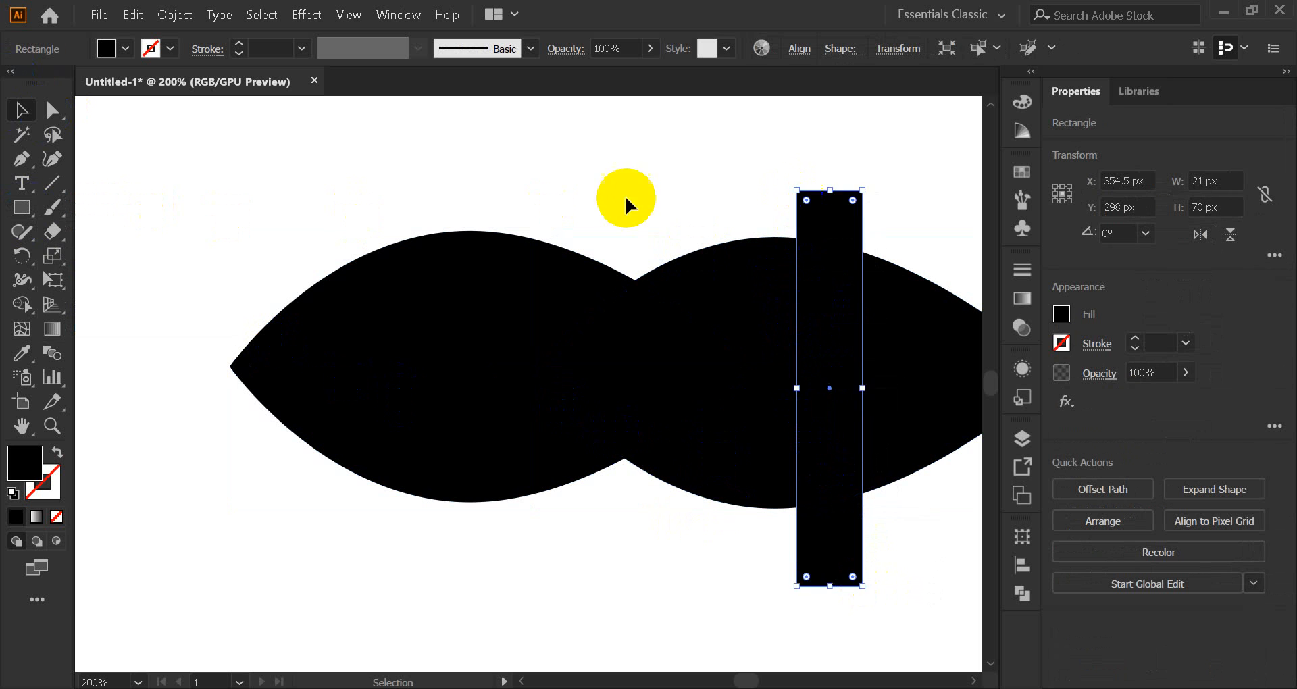
With Shape Builder, remove the rectangle and everything to its right from the duplicate, and merge the overlap into the remaining tail shape.
left_click(384, 191)
left_click_drag(385, 191, 912, 483)
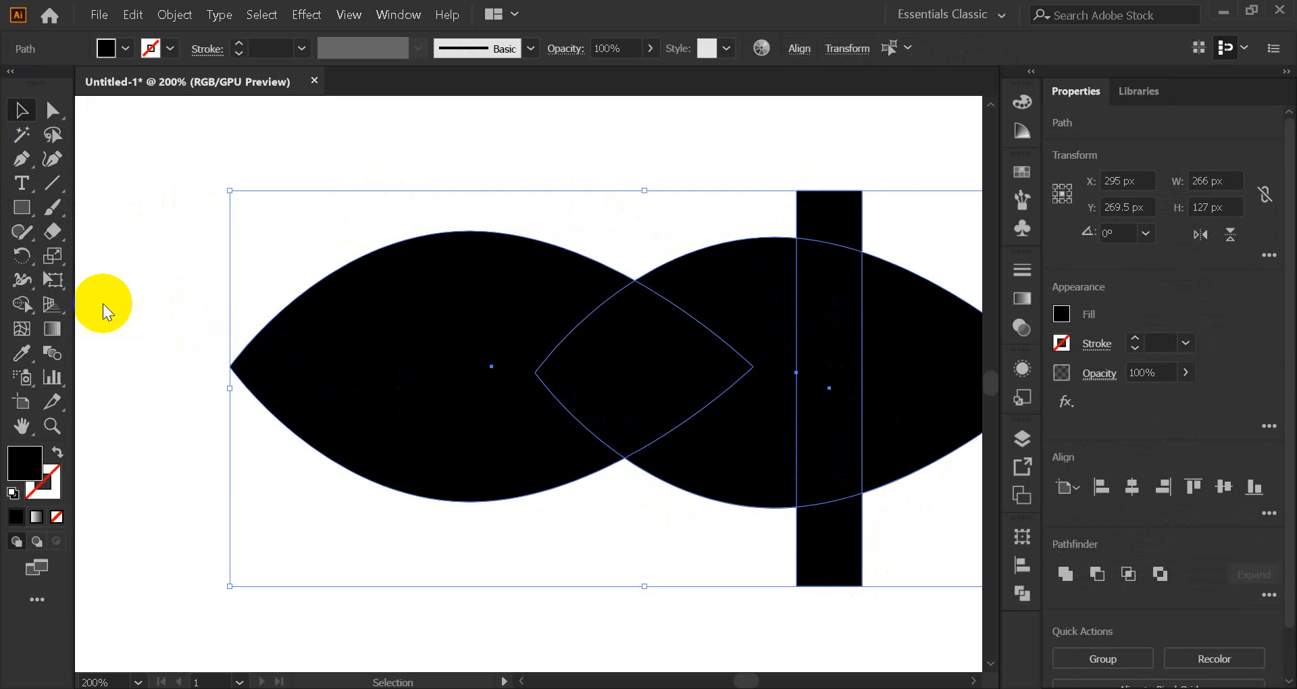
left_click(57, 281)
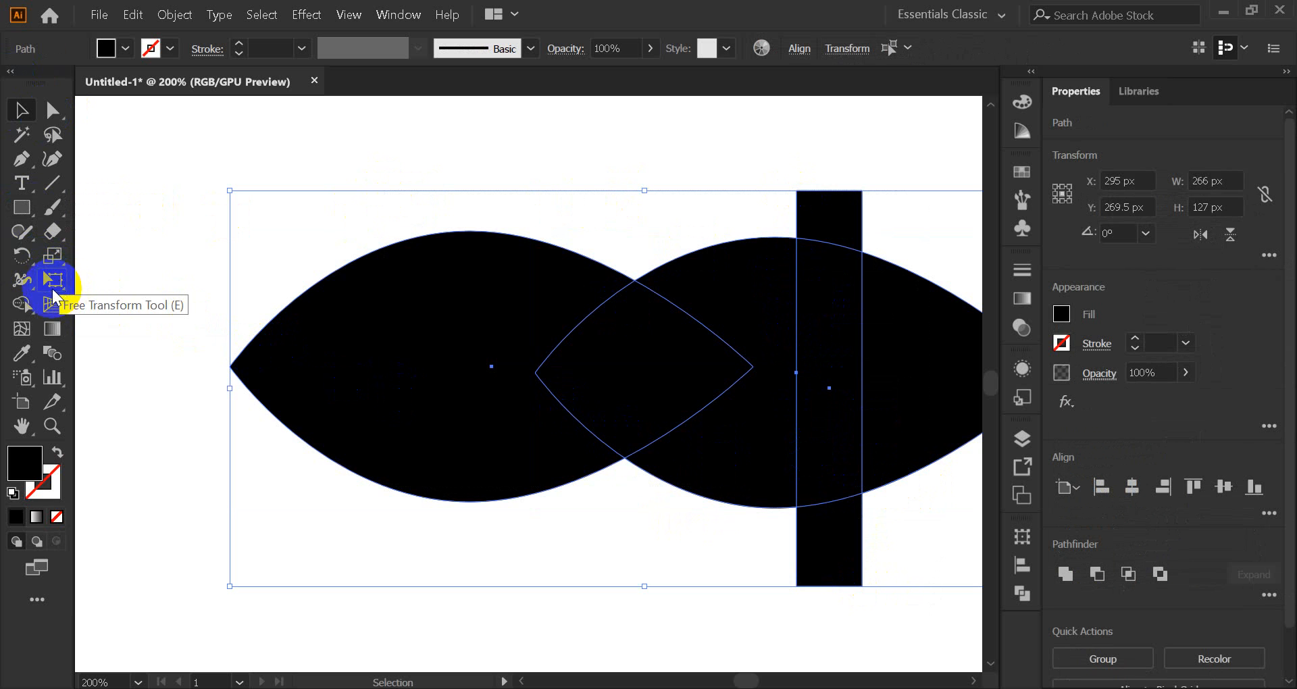
left_click(15, 262)
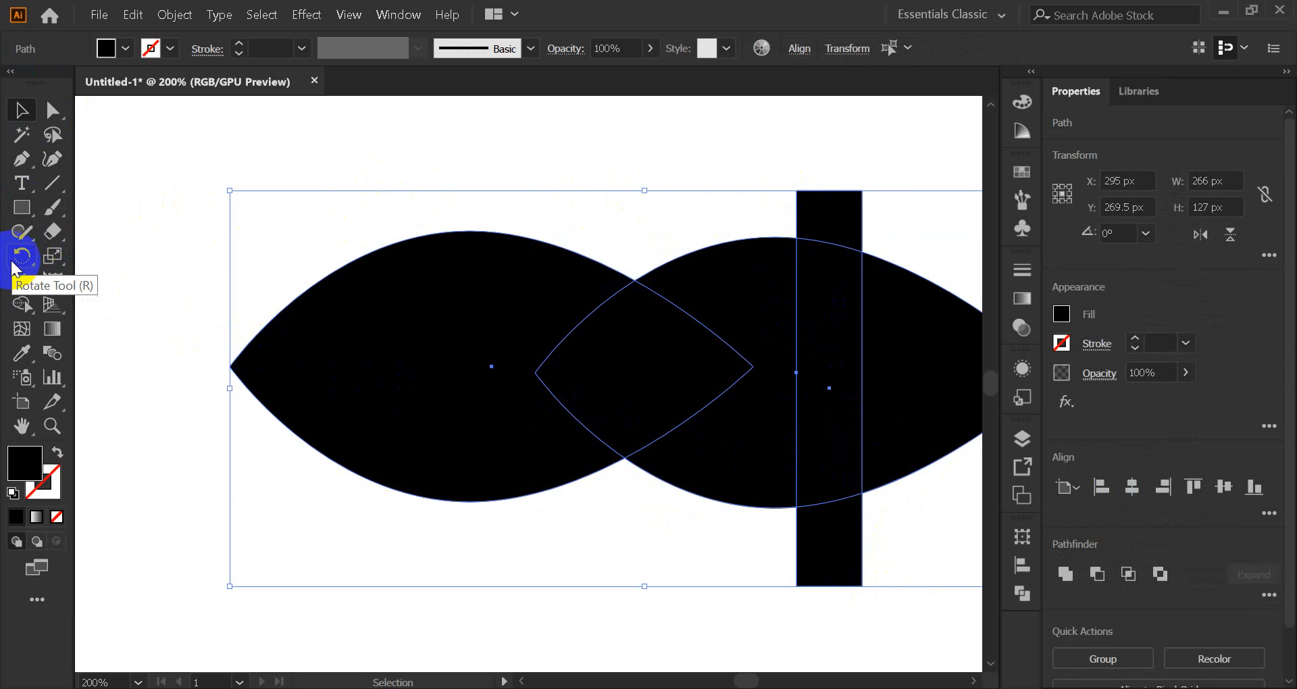
left_click(28, 223)
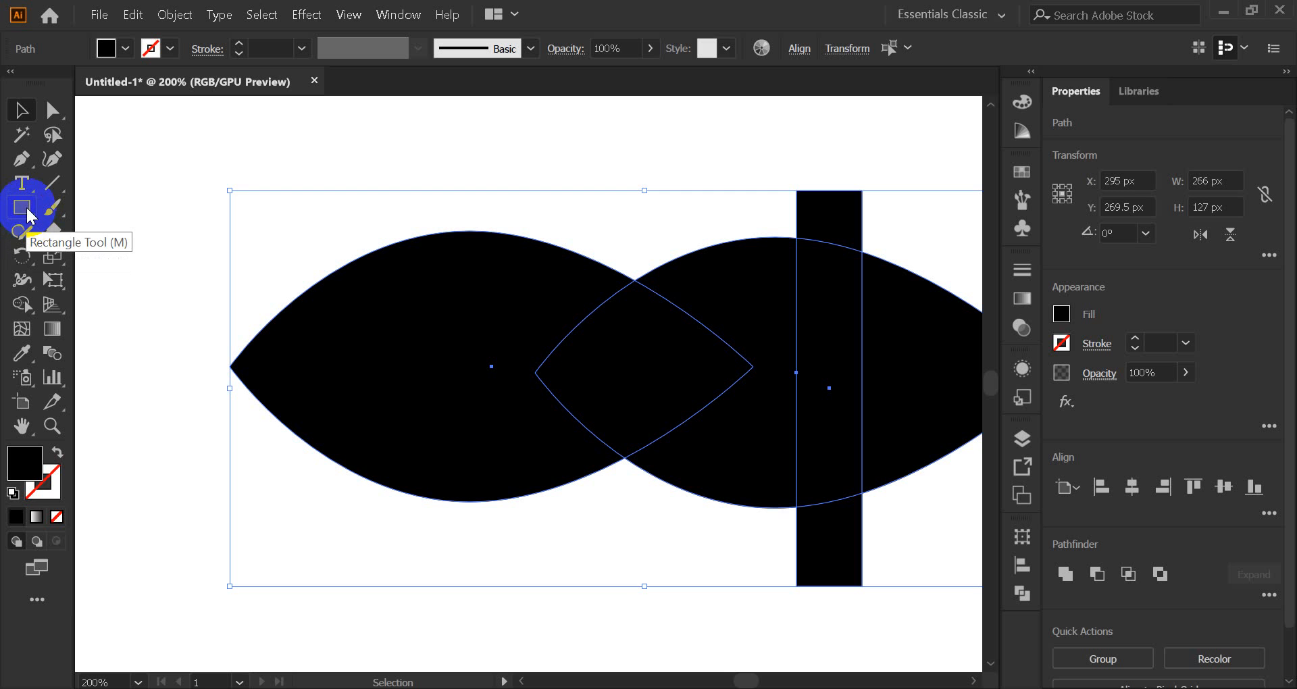
left_click(23, 304)
mouse_move(772, 402)
left_mouse_down()
mouse_move(955, 371)
mouse_move(860, 365)
mouse_move(819, 254)
mouse_move(842, 371)
left_mouse_up()
left_click(838, 569, "alt")
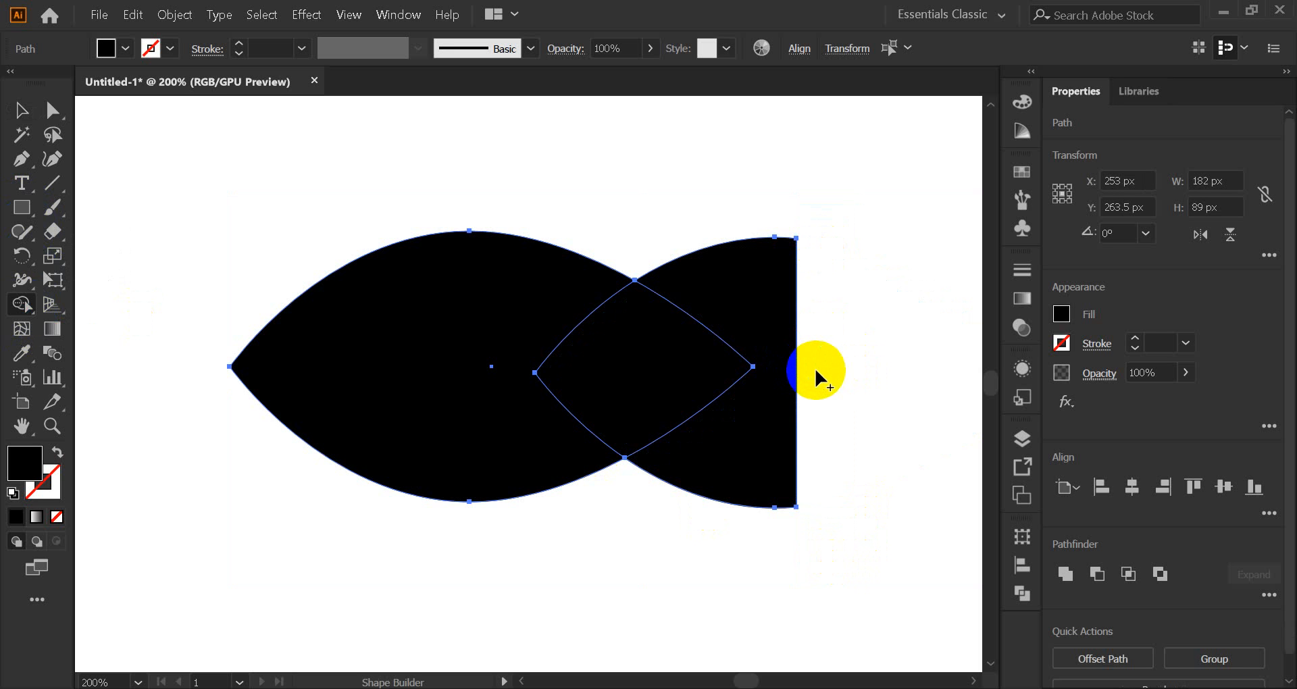
left_click_drag(816, 379, 658, 370)
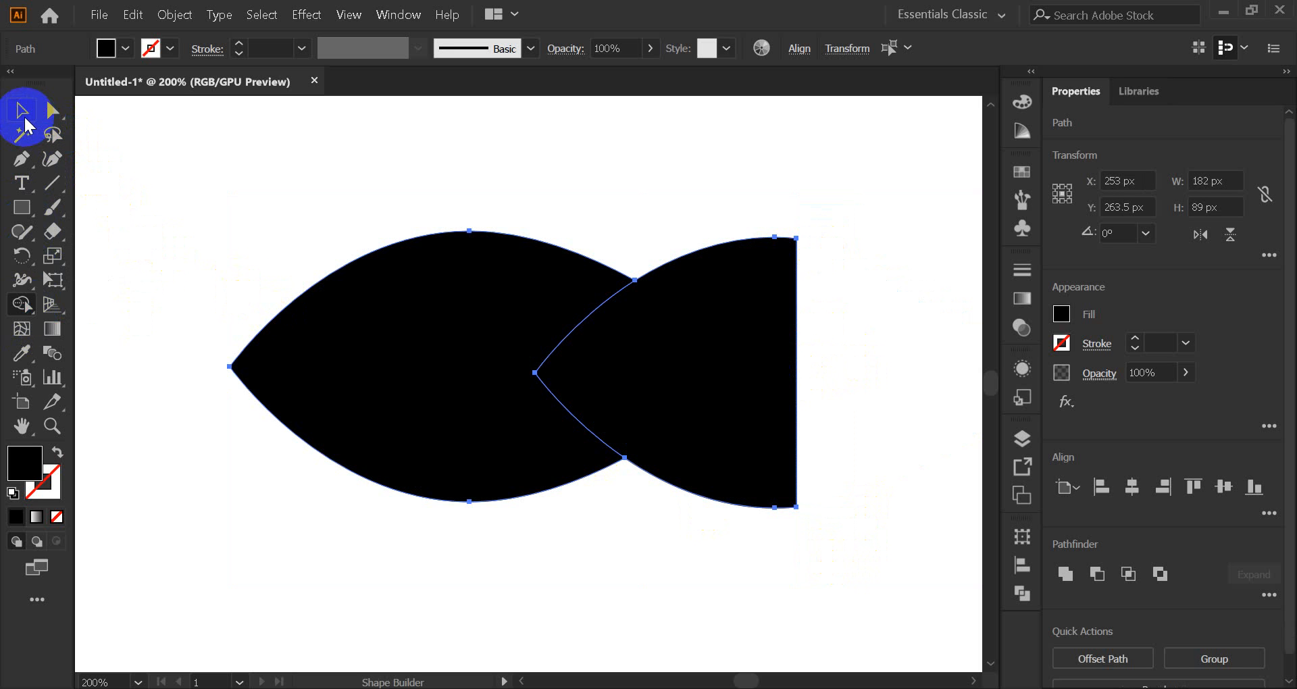
Switch to the Google Meet call in Chrome, admit the waiting participant, and return to Illustrator.
left_click(19, 114)
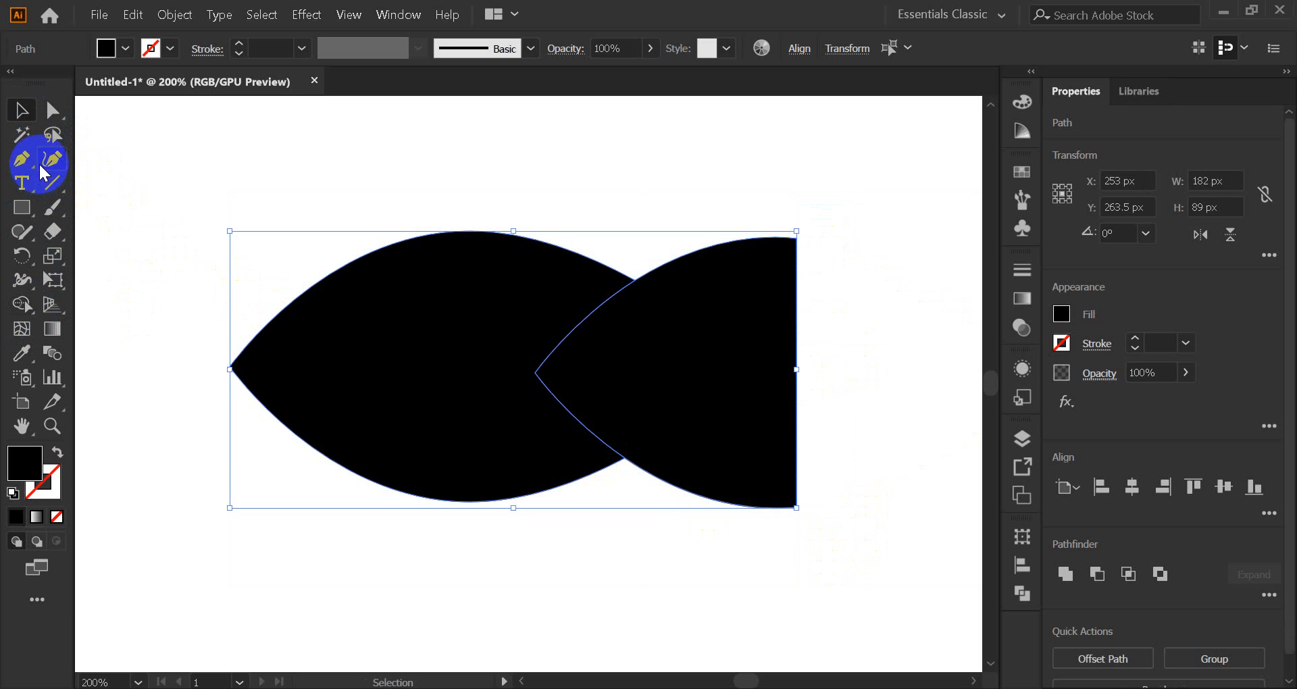
left_click(750, 370)
mouse_move(637, 679)
left_click(570, 603)
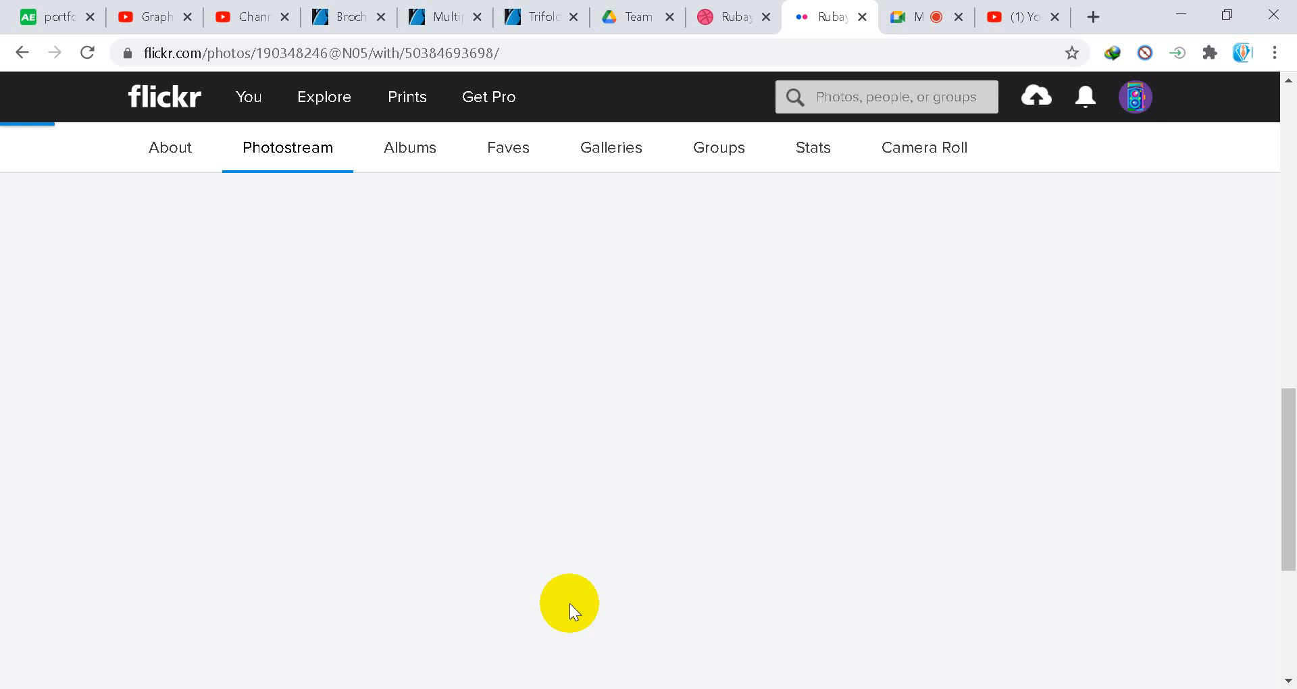
left_click(903, 15)
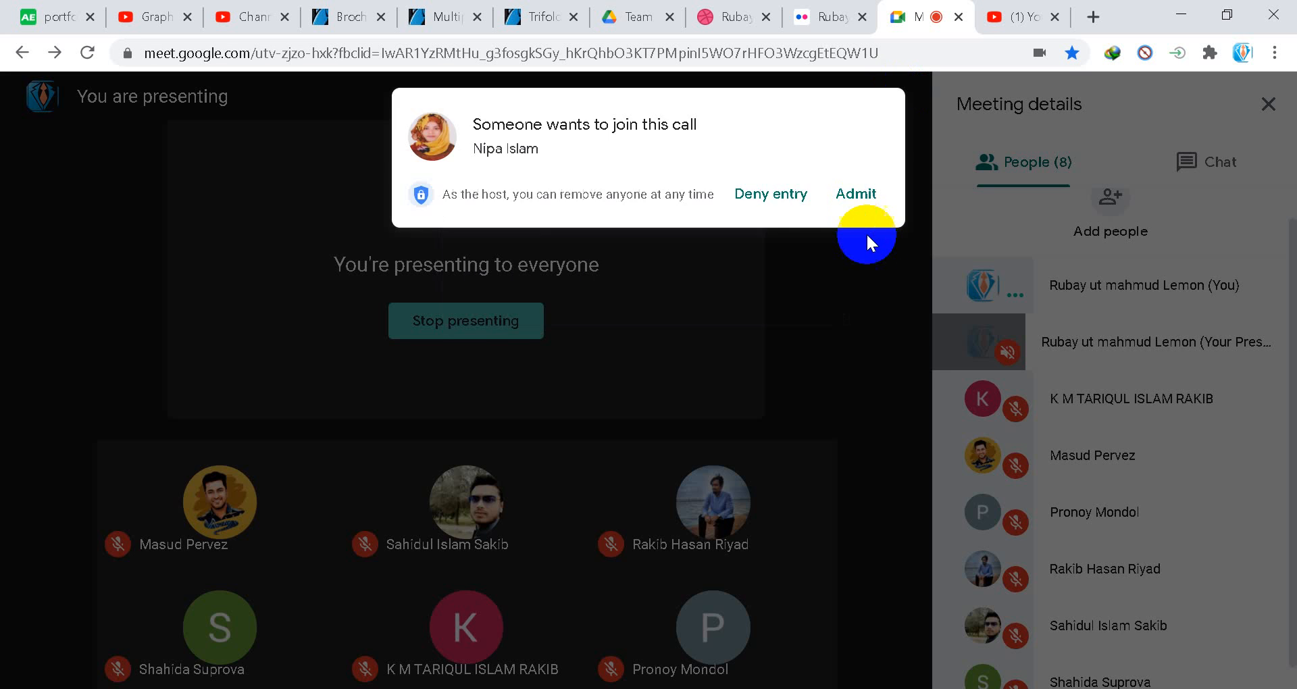
left_click(858, 191)
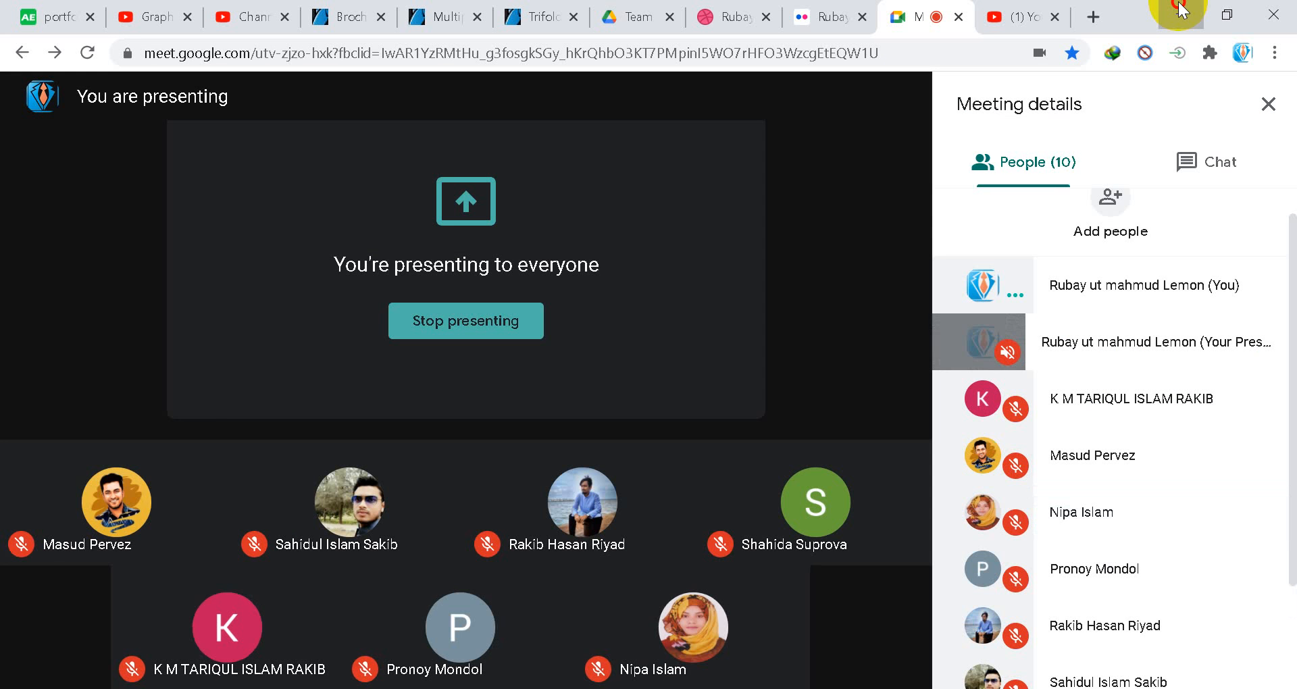
left_click(1013, 124)
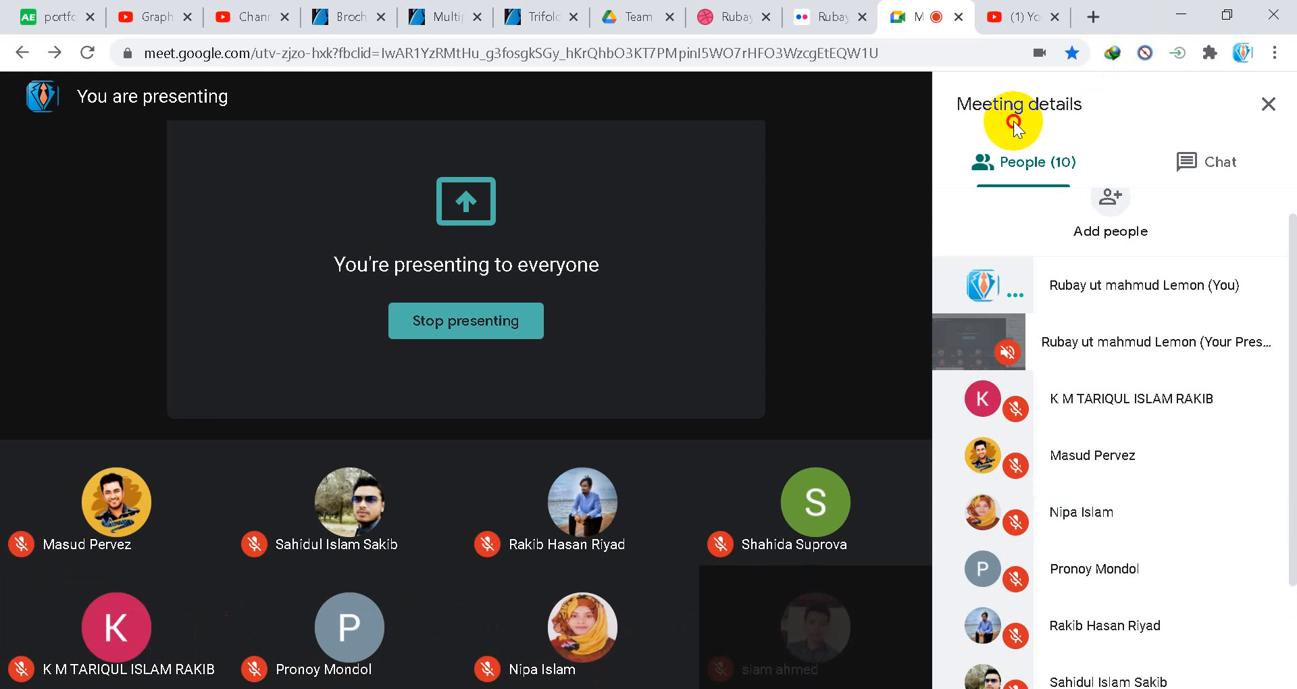
left_click(1181, 14)
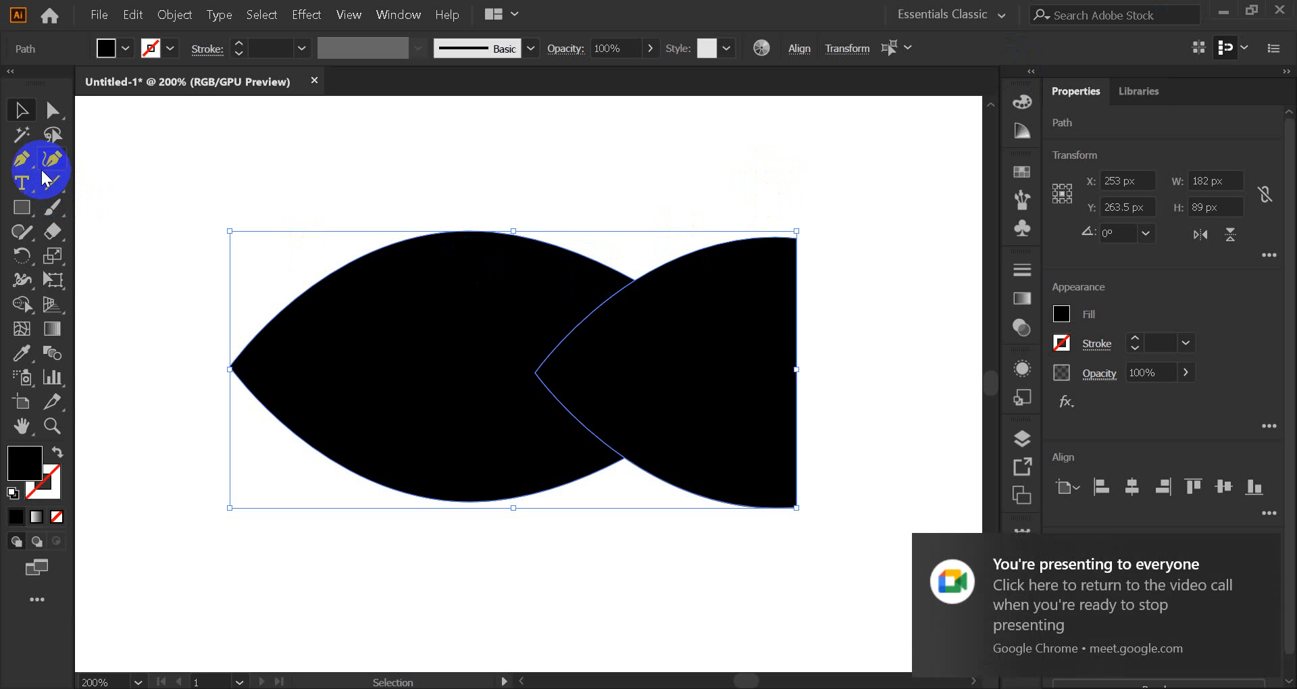
Select only the tail shape and add an anchor point at the middle of its straight vertical edge with the Pen tool.
left_click(21, 159)
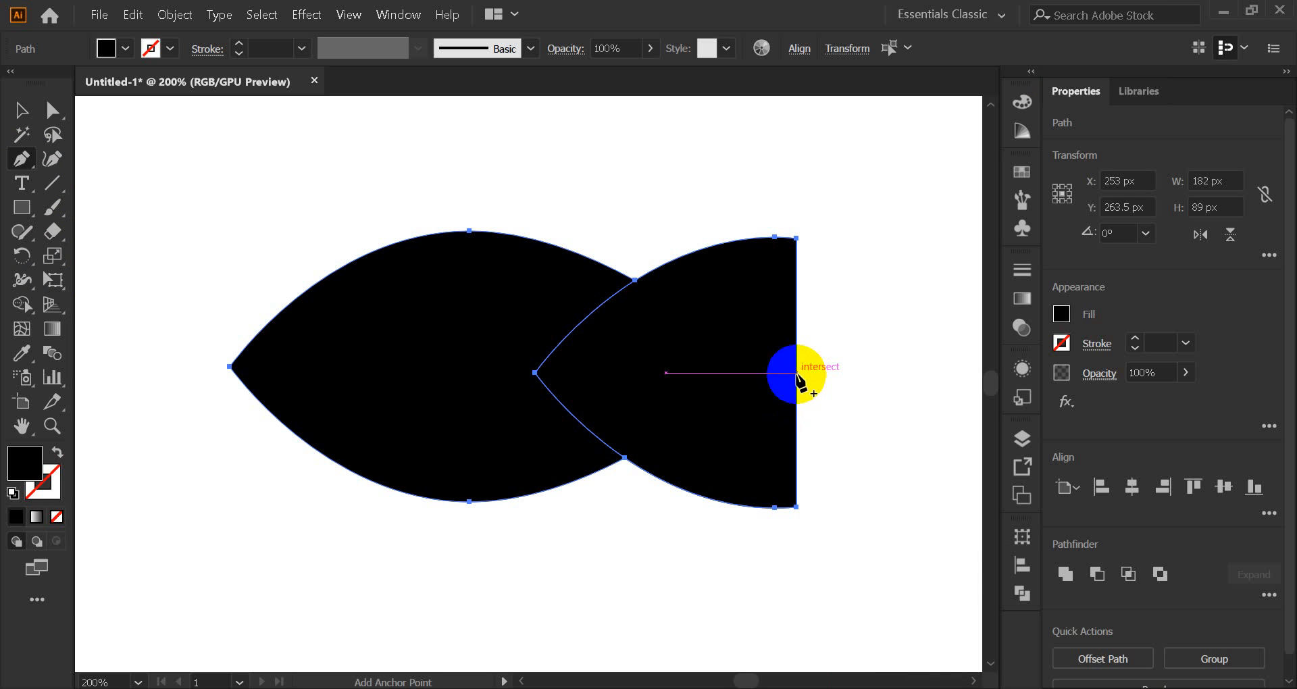
left_click(796, 373)
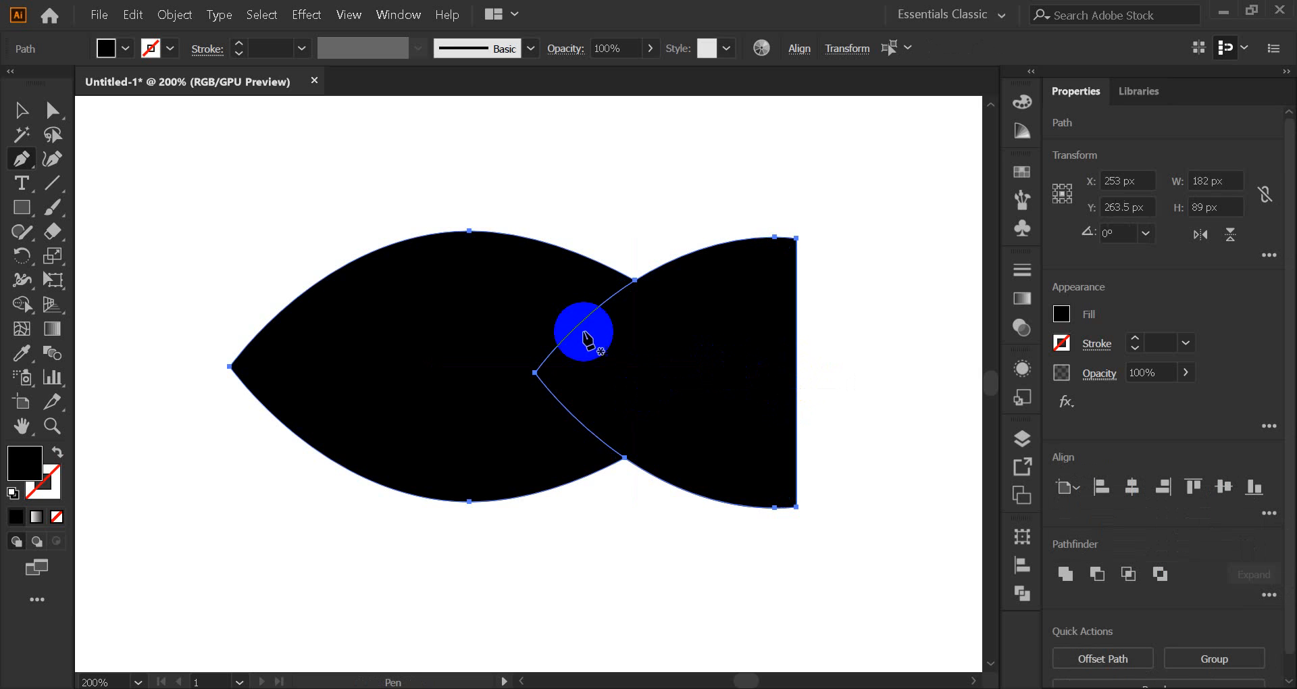
left_click(21, 110)
left_click(728, 267)
left_click(688, 385)
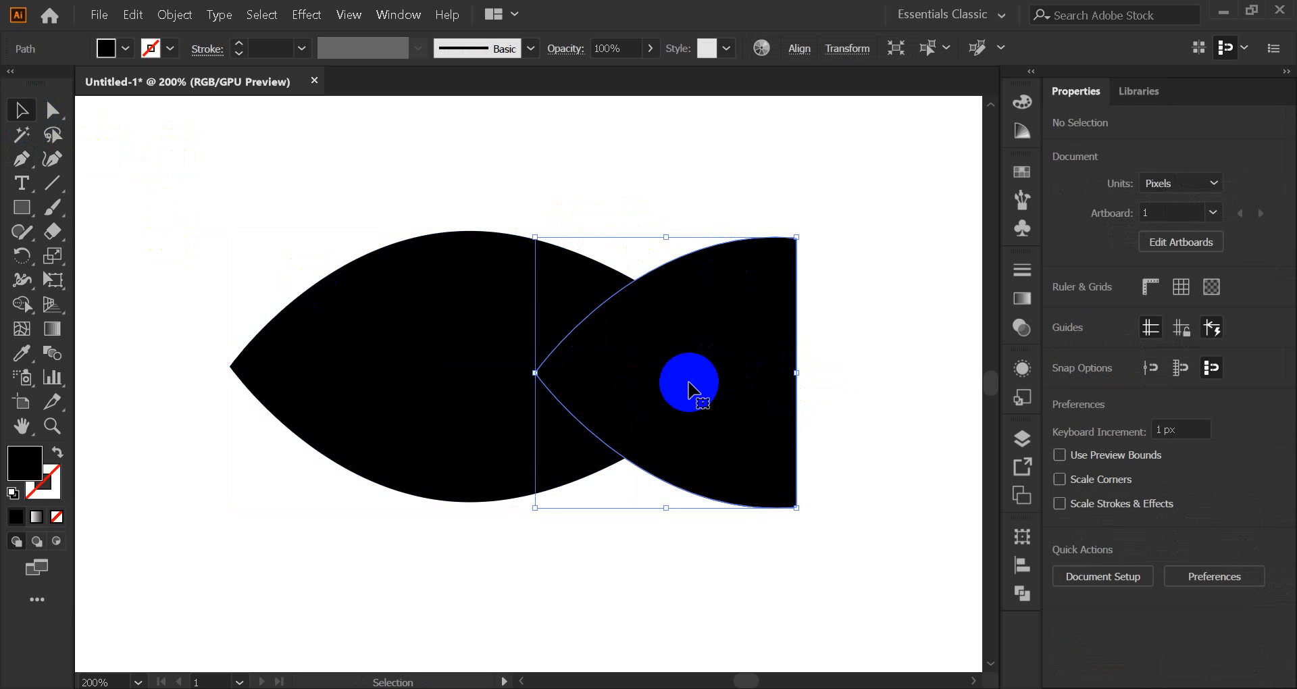
scroll(787, 387, "up", 2)
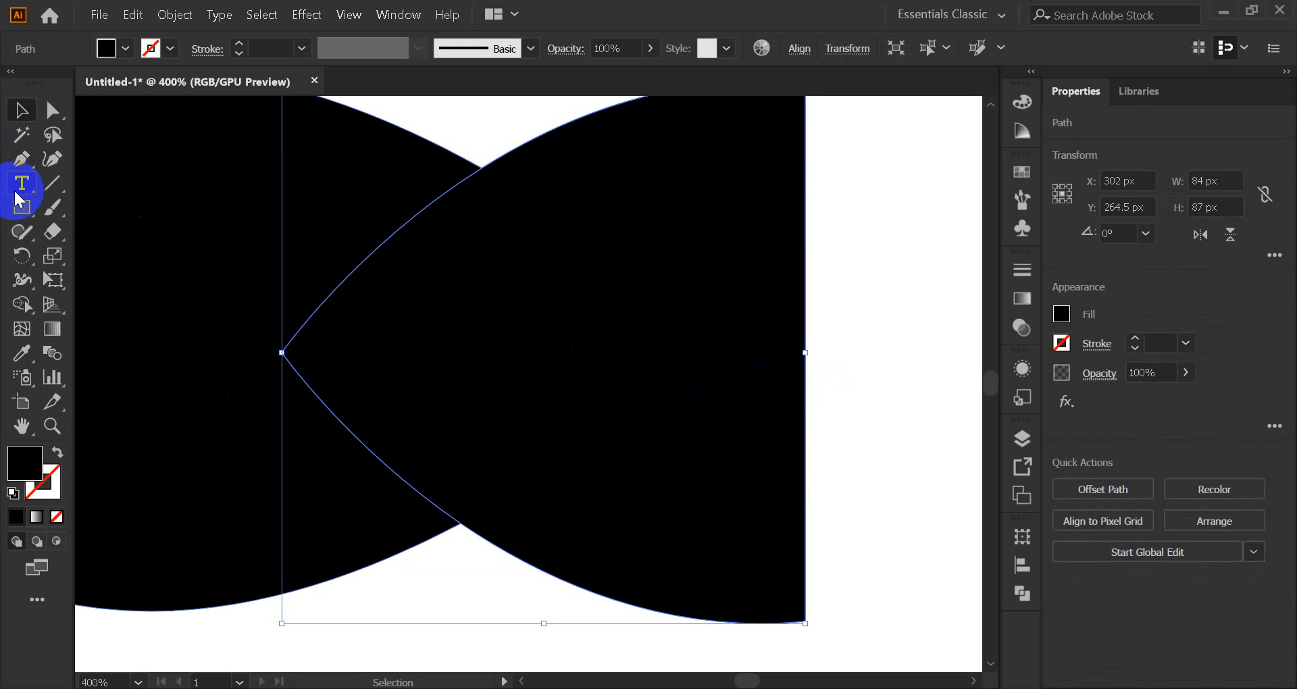
left_click(23, 162)
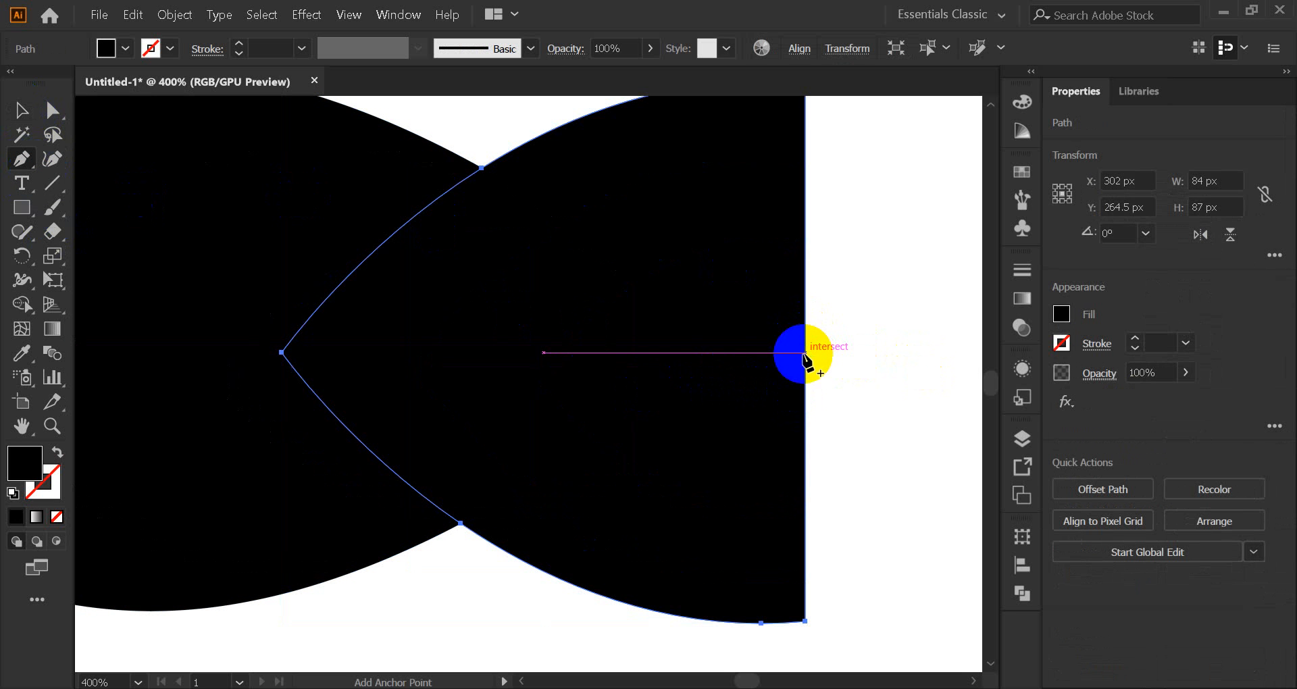
left_click(805, 353)
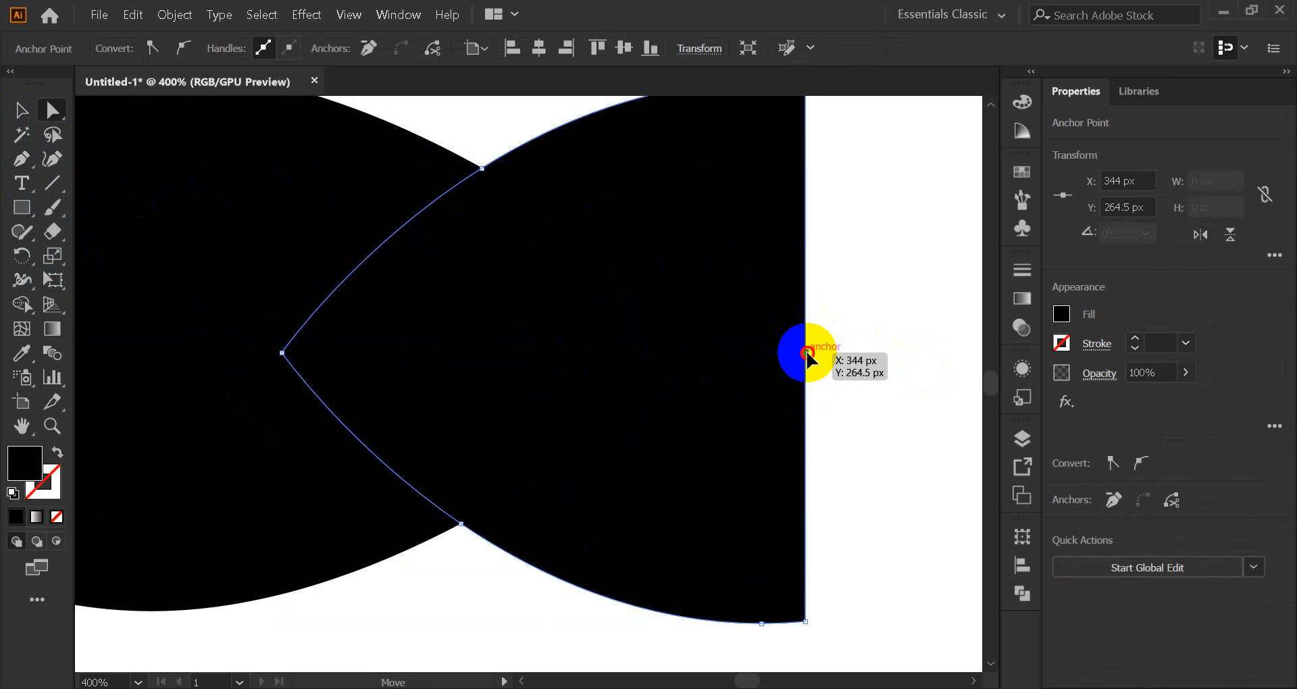
Move the tail's new middle anchor about 33 px inward toward the body to form a V-shaped notch.
left_click_drag(805, 353, 600, 355)
scroll(741, 370, "down", 3)
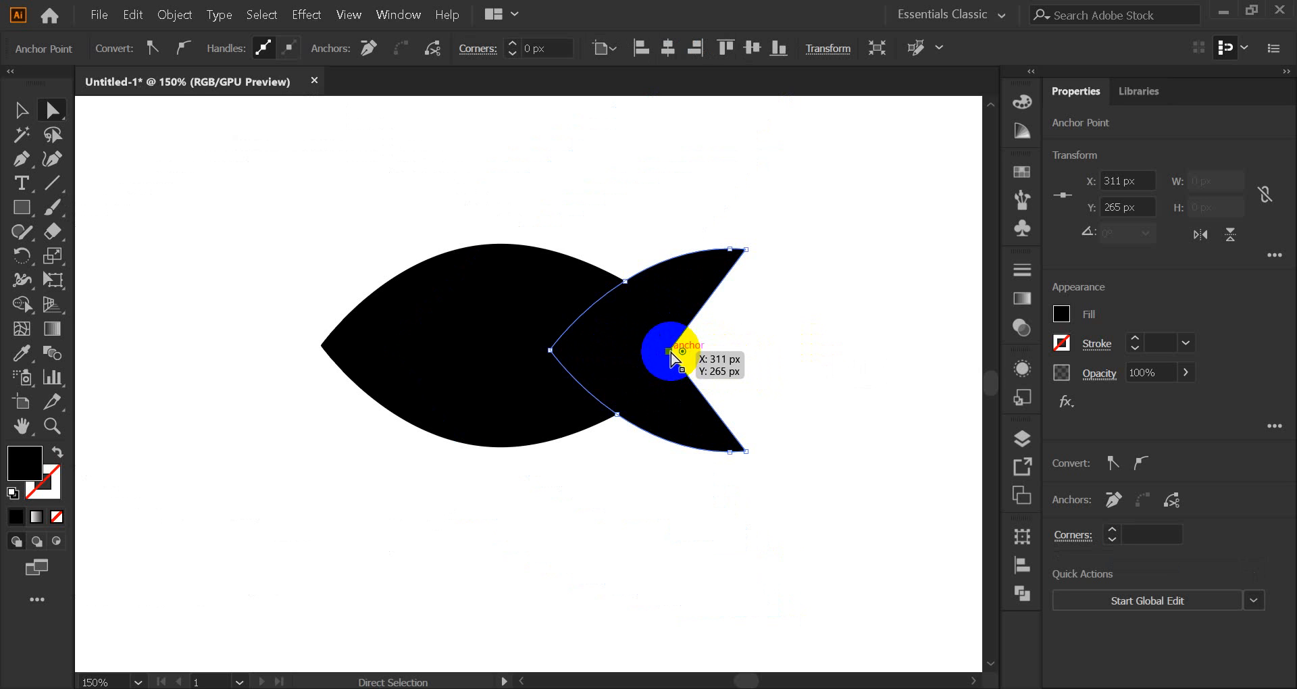
mouse_move(671, 358)
left_mouse_down()
mouse_move(634, 358)
mouse_move(680, 345)
left_mouse_up()
left_click(779, 346)
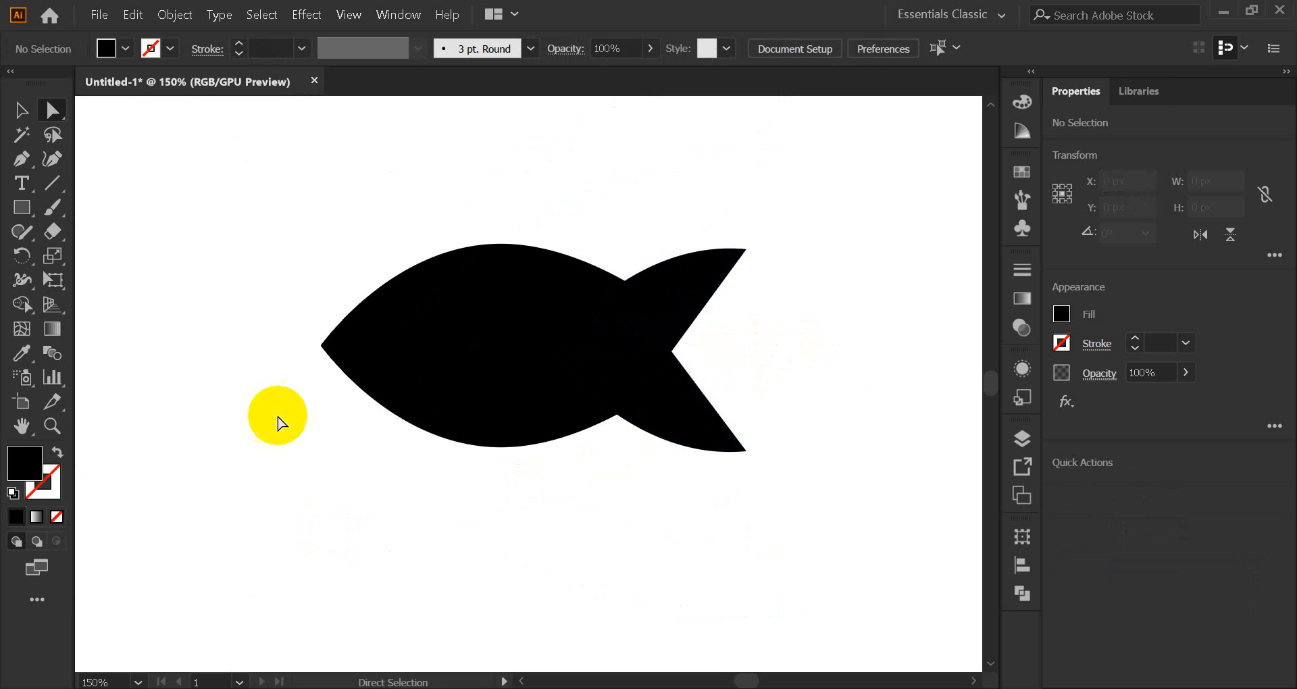
Merge the body and tail into a single fish shape with Shape Builder.
left_click_drag(367, 198, 792, 456)
left_click(23, 111)
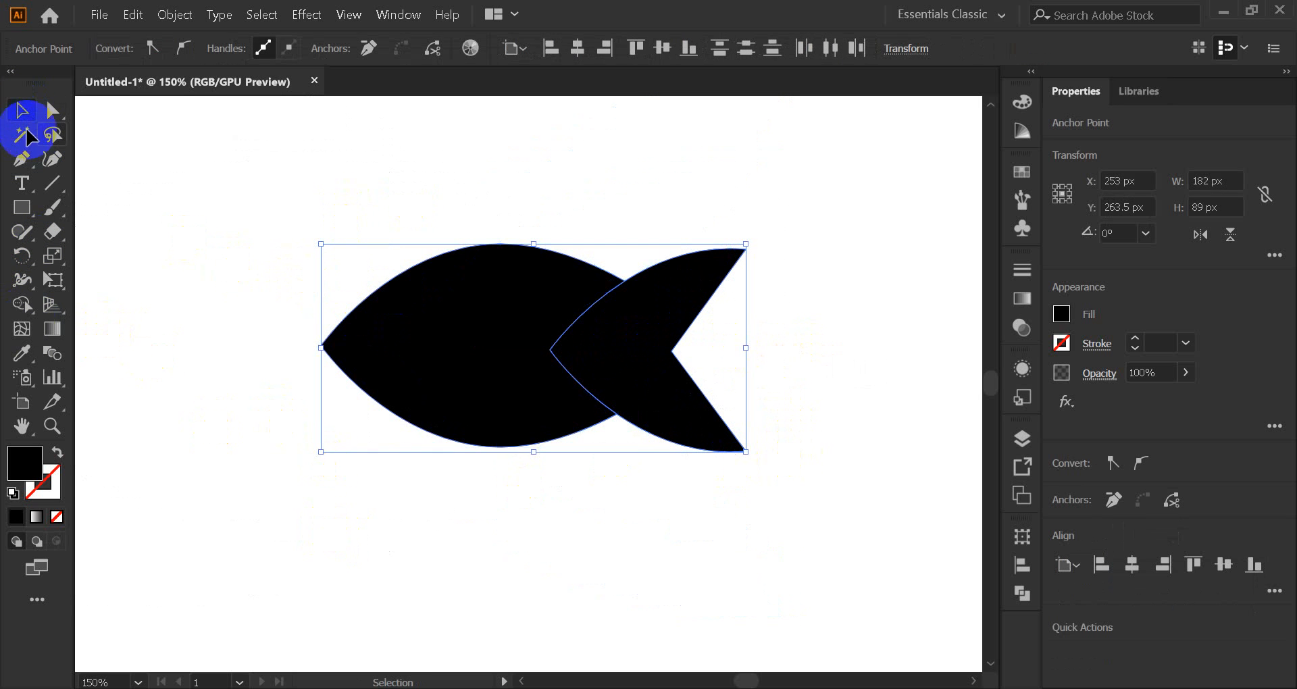
left_click(23, 305)
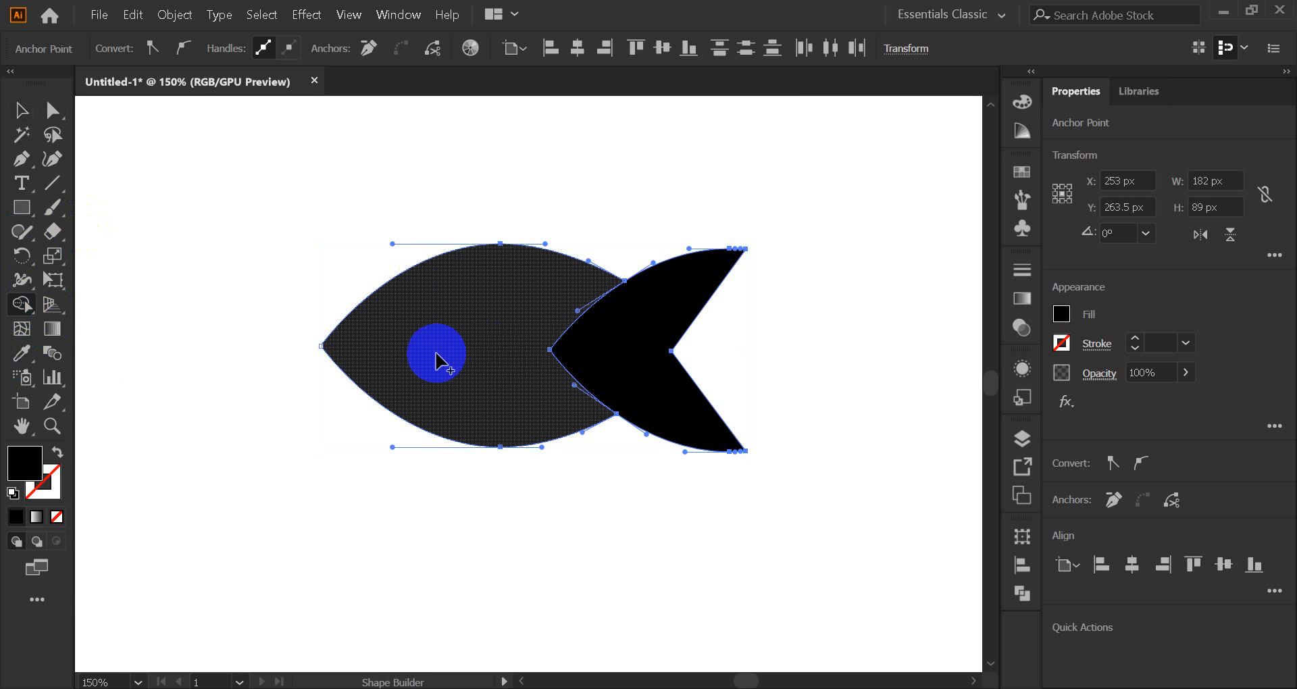
left_click_drag(639, 360, 405, 368)
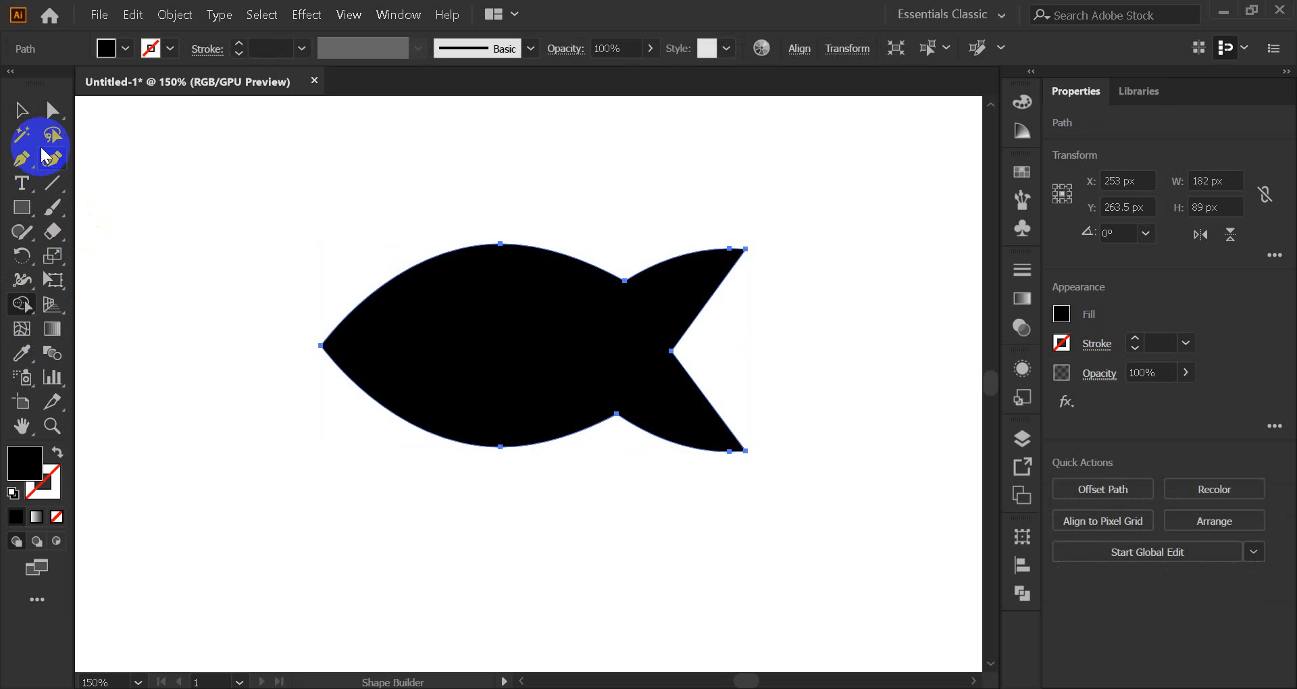
left_click(22, 114)
left_click(331, 217)
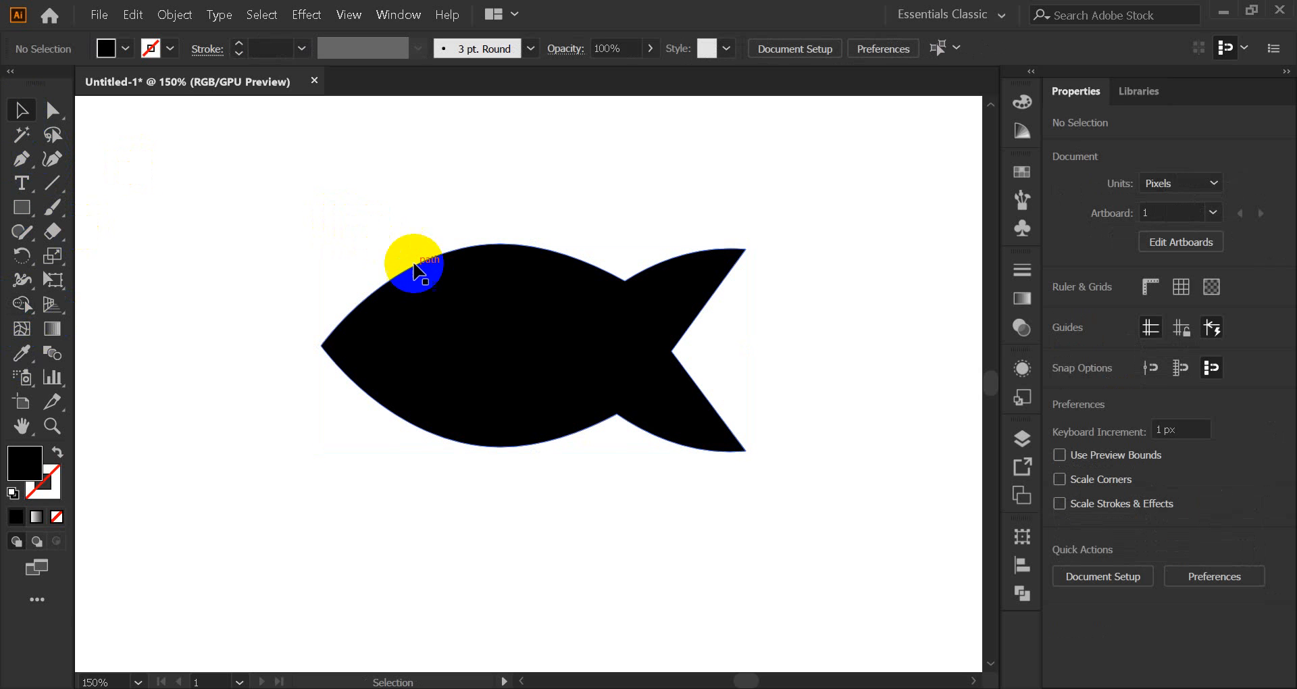
Shift the fish about 7 px right and pull its tail-notch anchor about 9 px outward to make the notch shallower.
left_click(540, 351)
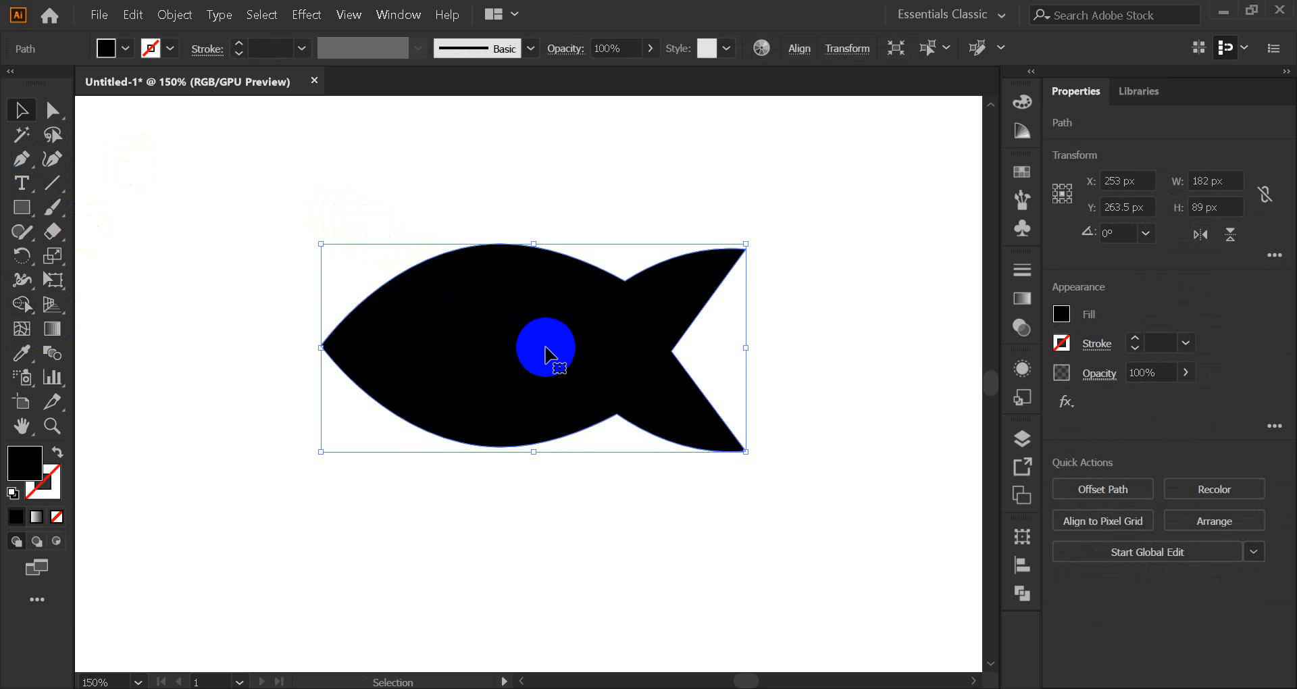
left_click(55, 118)
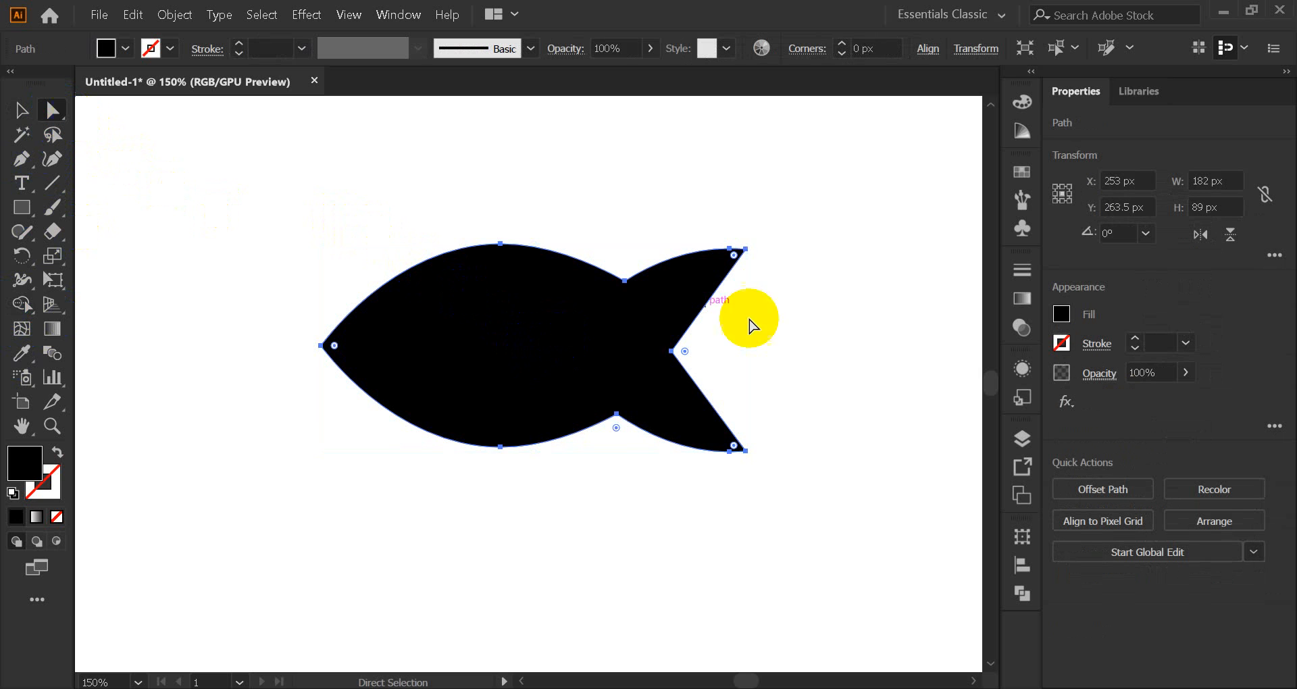
left_click(672, 351)
left_click_drag(672, 352, 710, 351)
left_click(689, 351)
left_click(22, 110)
left_click(286, 269)
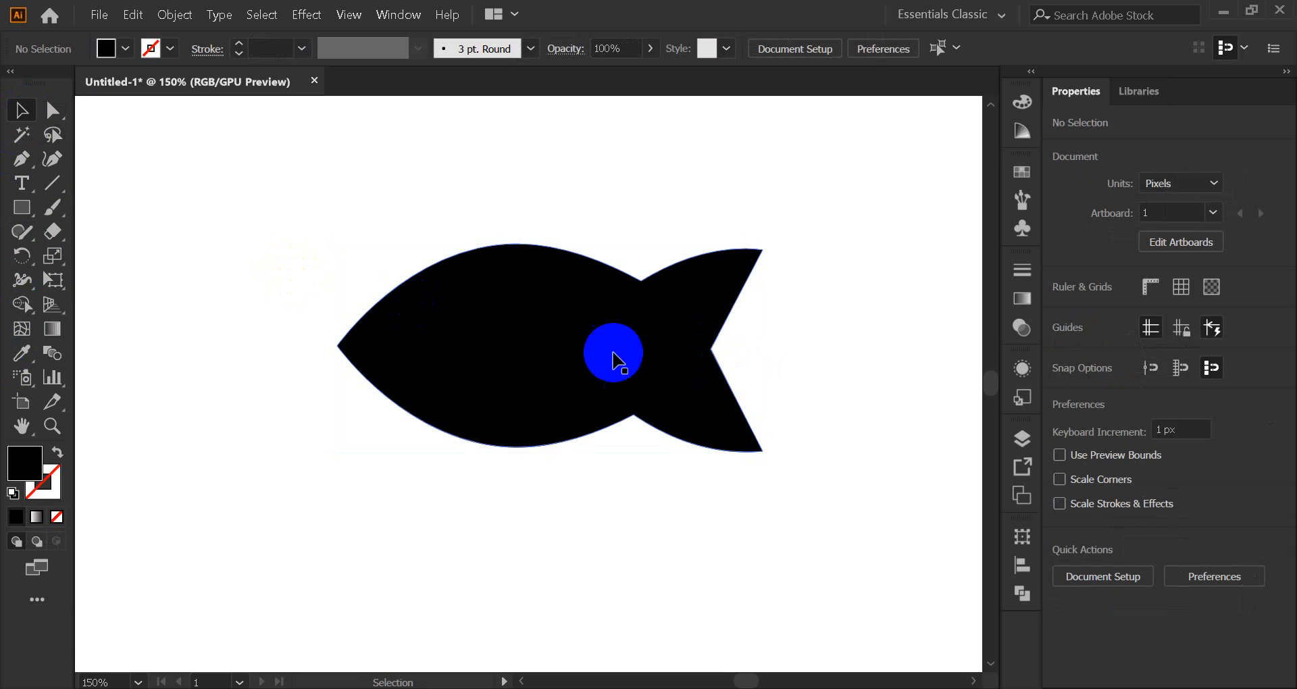
Move the fish shape straight down about 53 px to leave room above it.
left_click(515, 368)
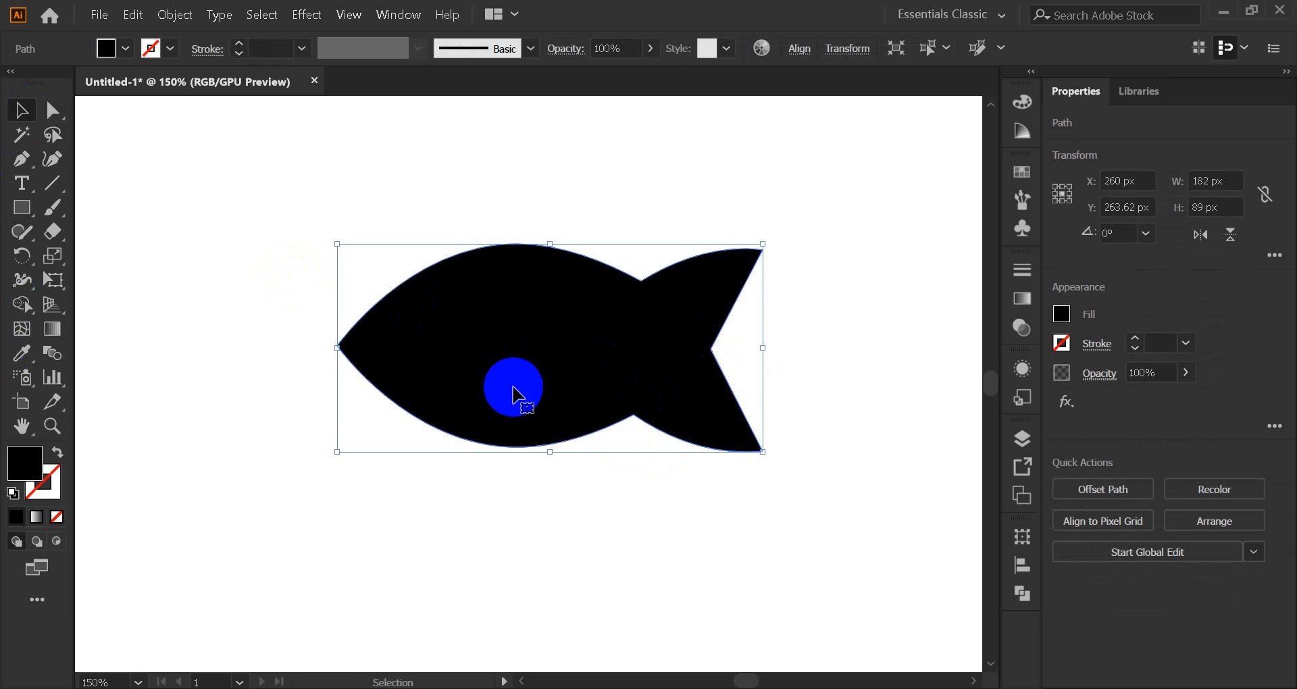
left_click(506, 501)
left_click_drag(498, 365, 498, 414)
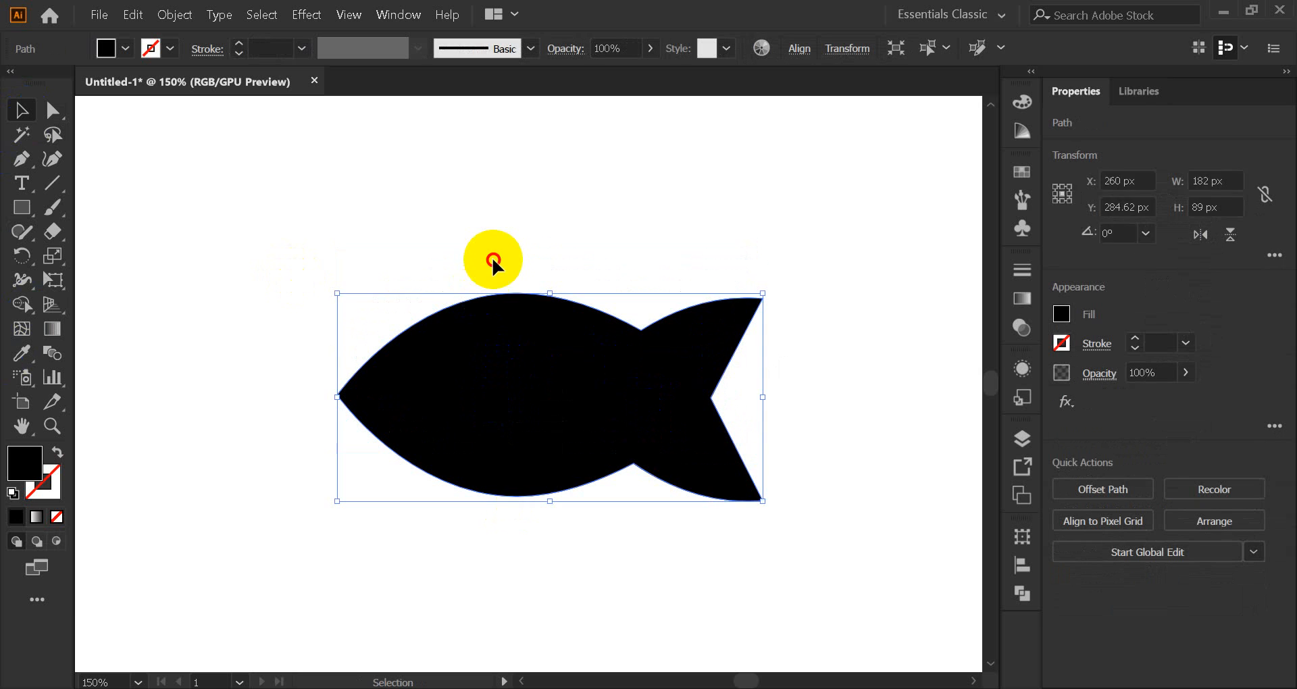
left_click_drag(520, 338, 520, 412)
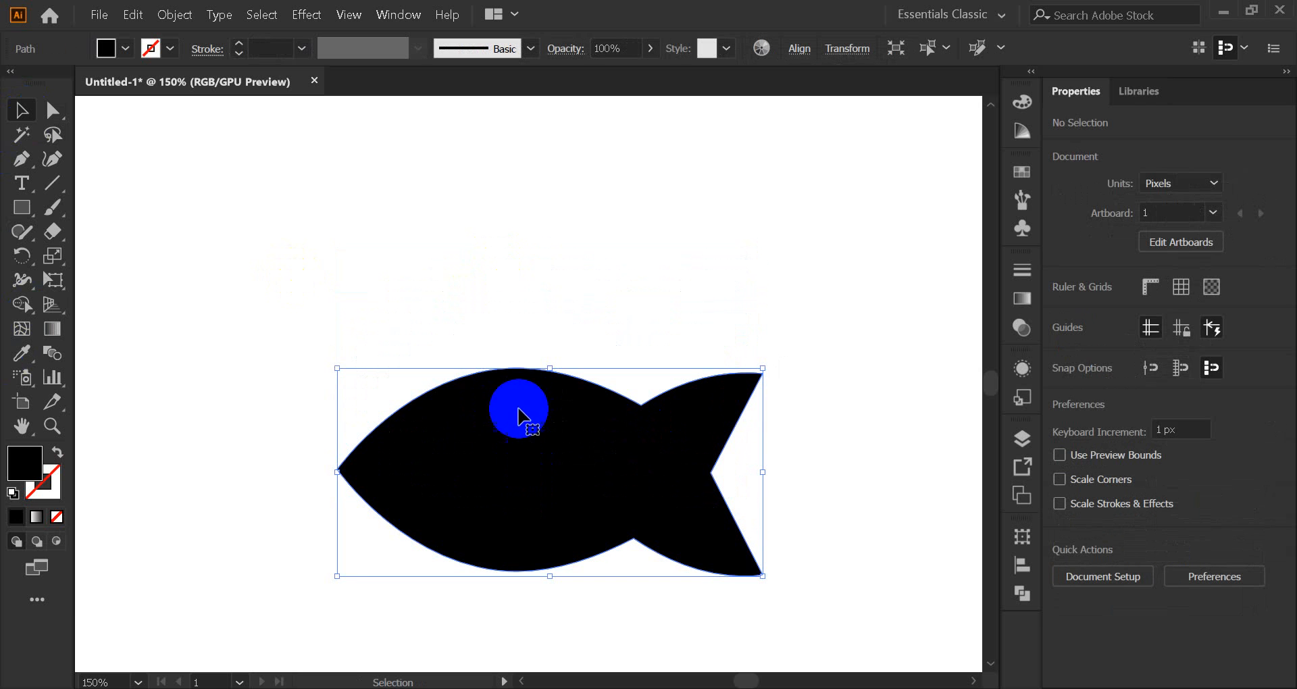
left_click(351, 296)
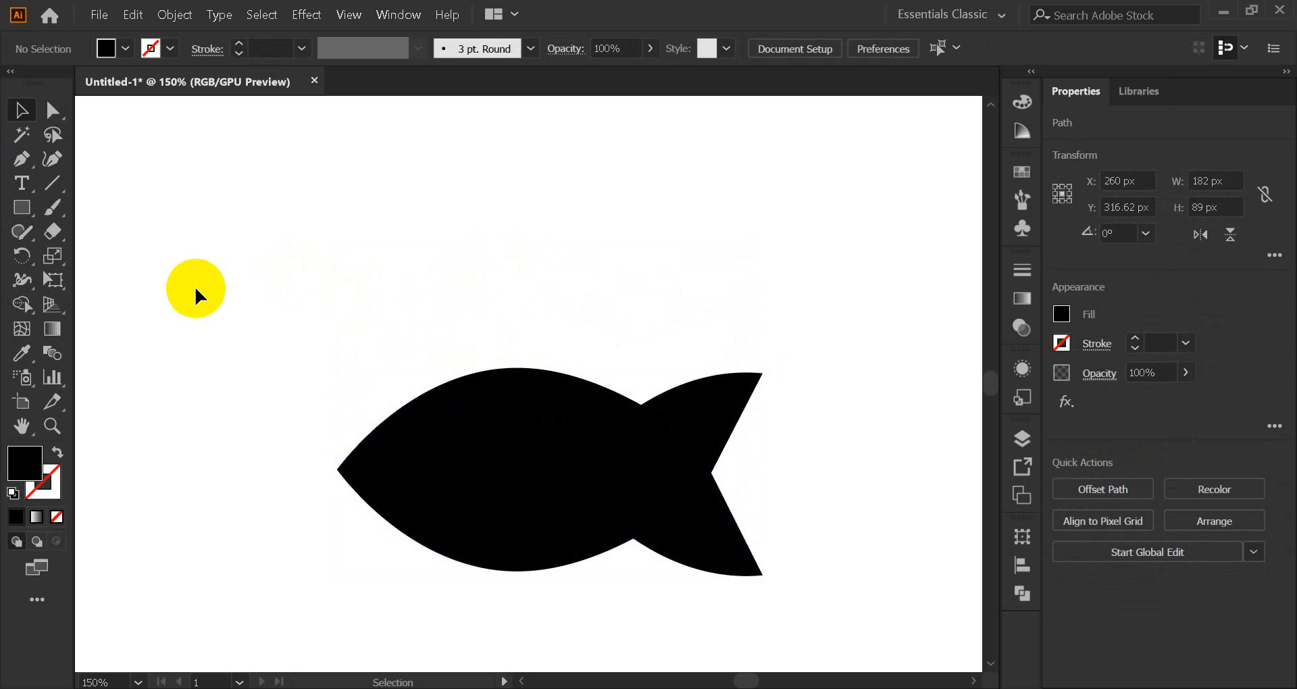
Add the text FISH above the fish, enlarge it to about 65.65 pt, and shift it left.
left_click(334, 243)
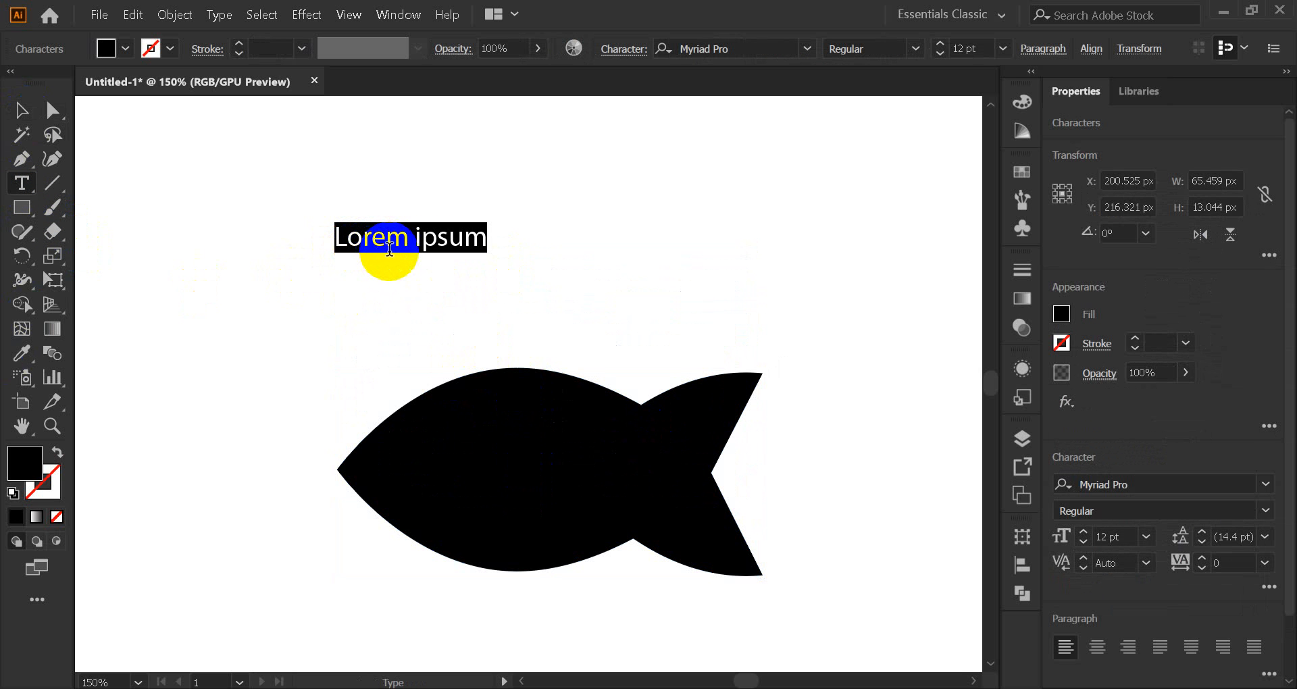
type("FISH")
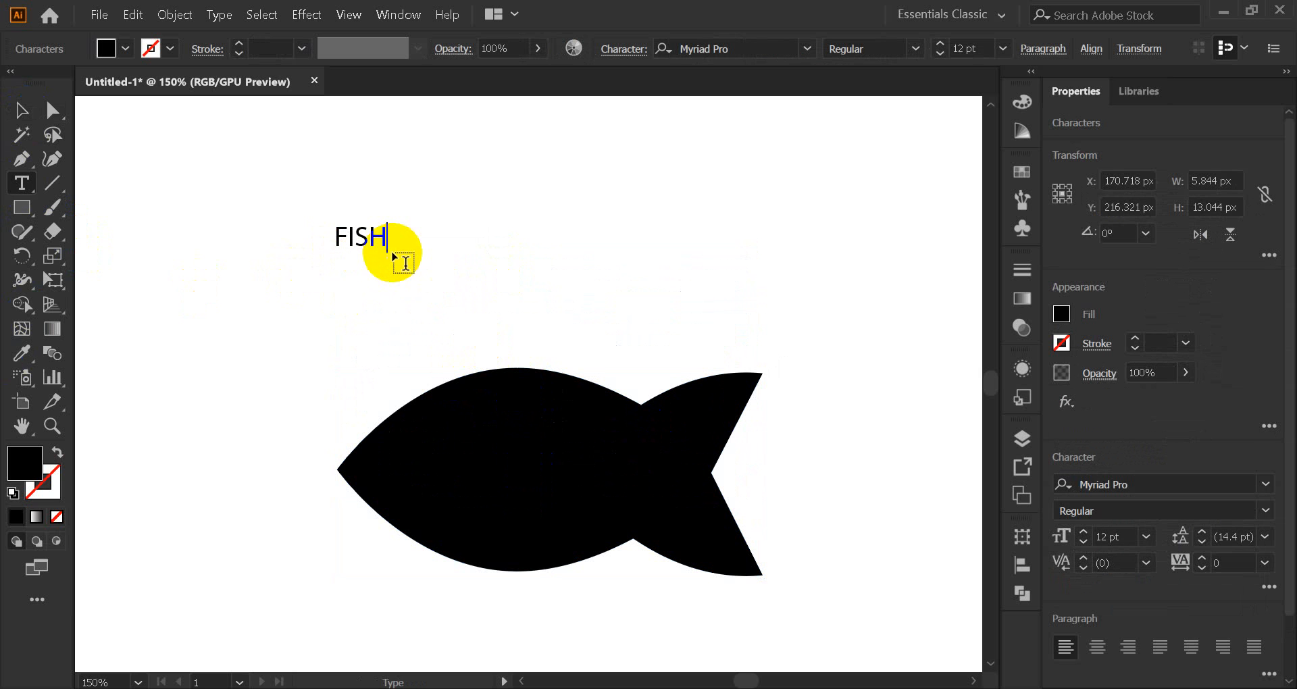
left_click(21, 110)
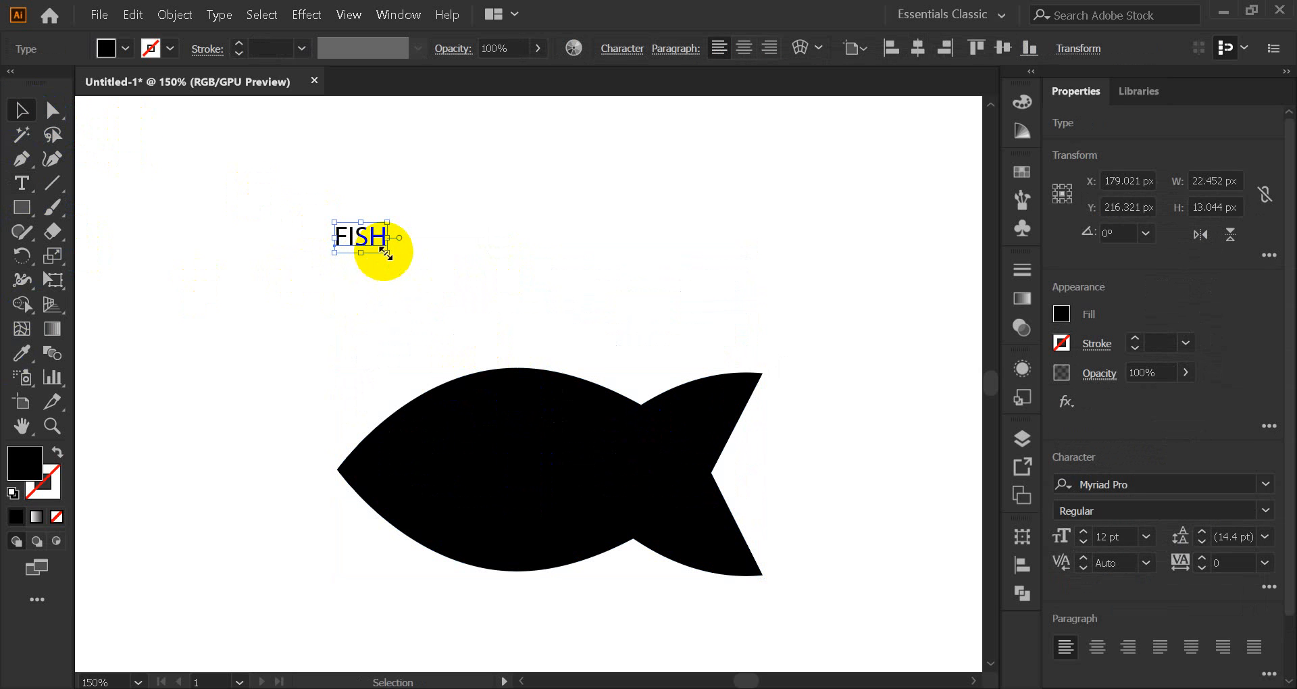
left_click_drag(386, 254, 506, 290)
left_click(651, 266)
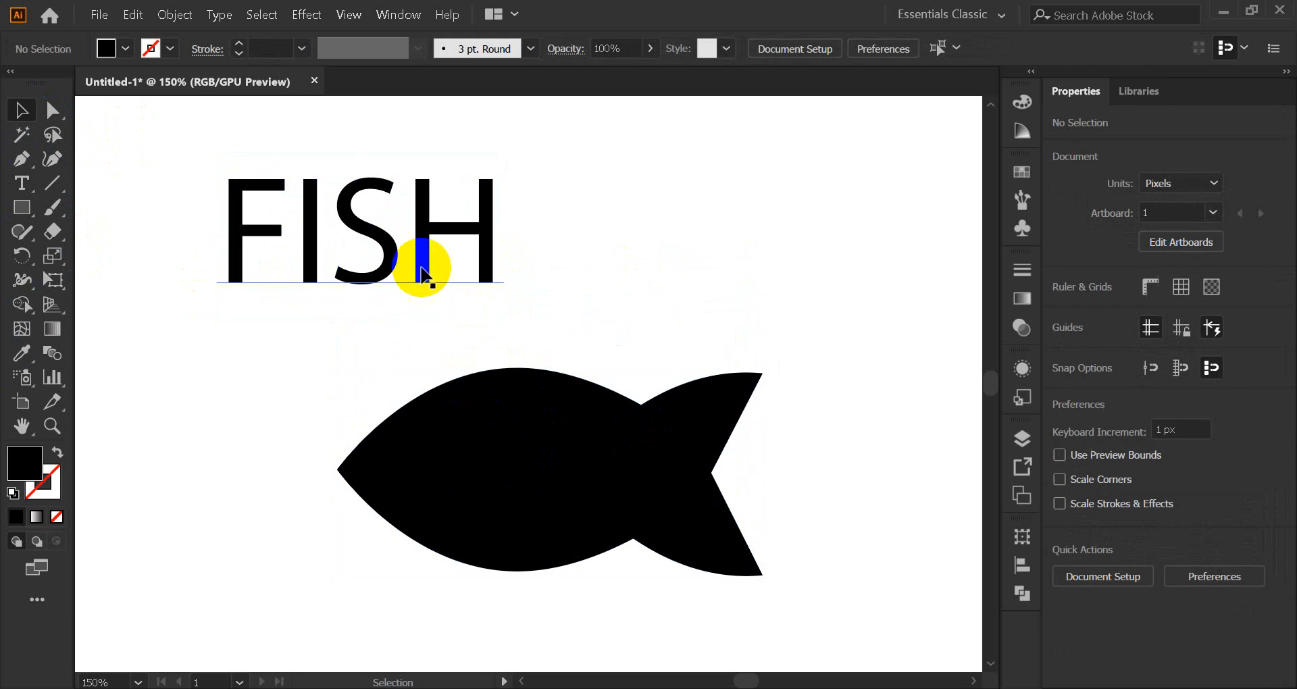
left_click_drag(422, 273, 338, 275)
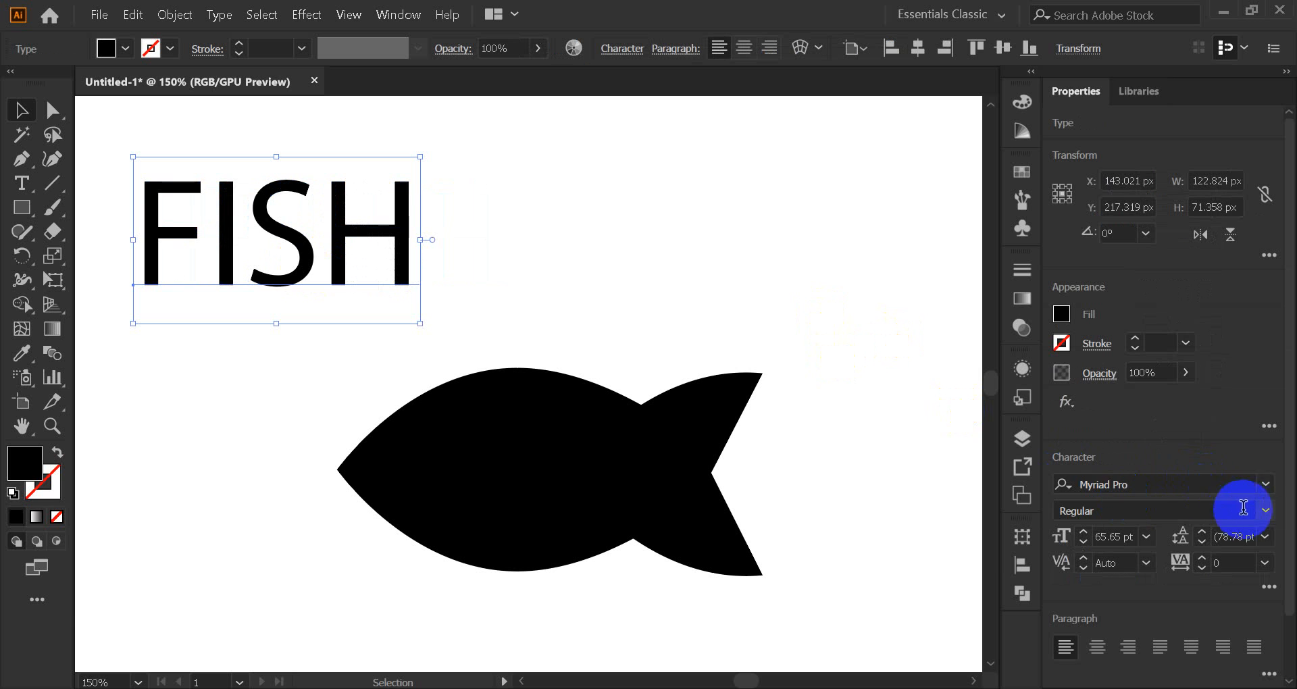
Compare Nexa Bold, Azonix and Colus Regular on the FISH text and apply Colus Regular.
left_click(1265, 485)
key("Down")
key("Down")
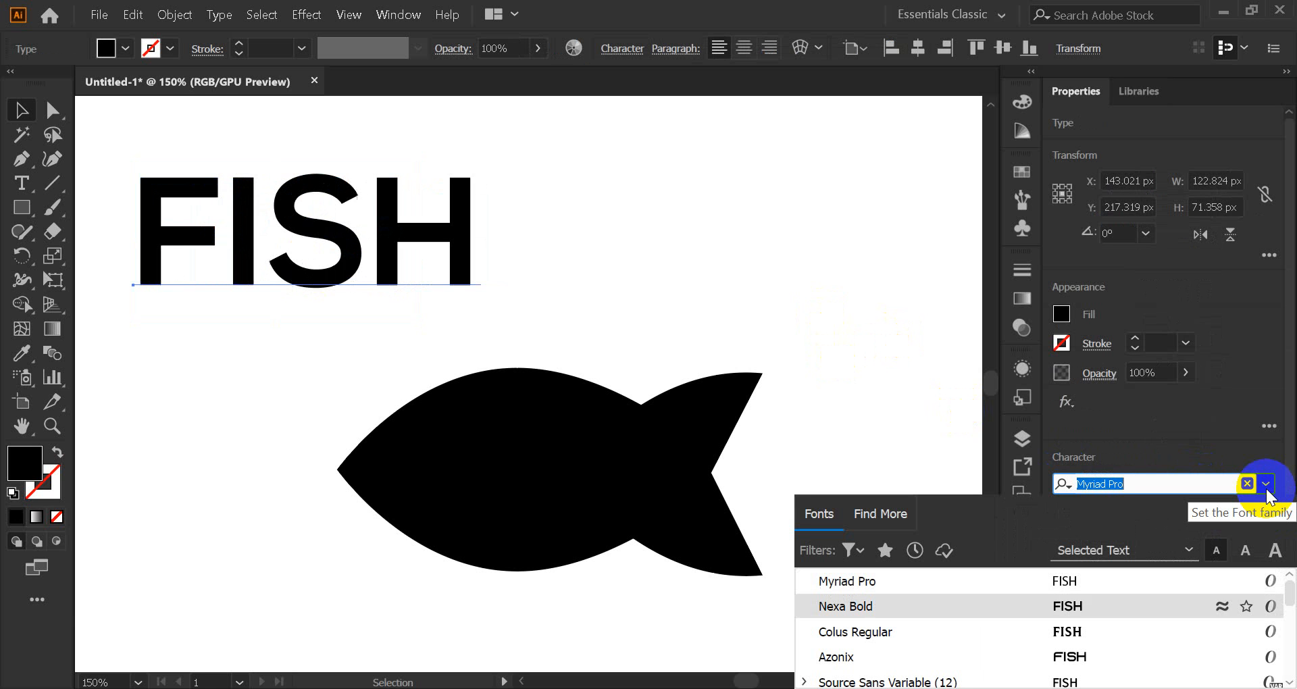
key("Up")
key("Down")
key("Down")
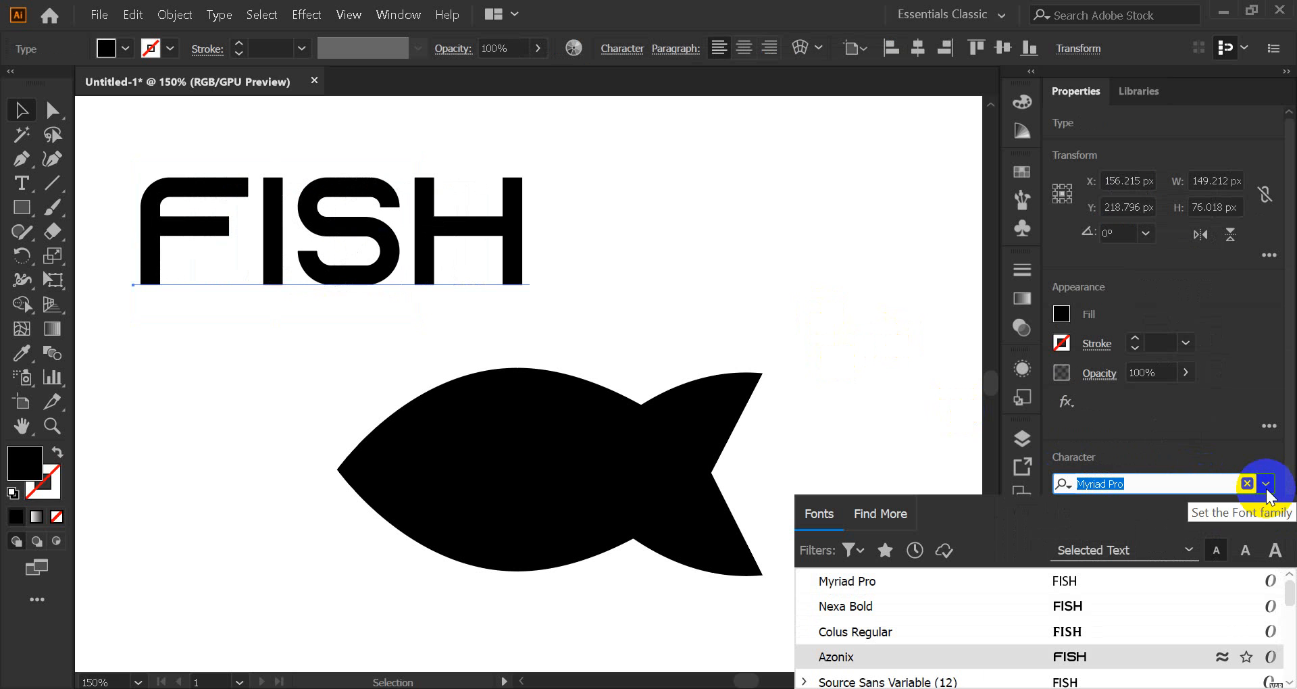
key("Up")
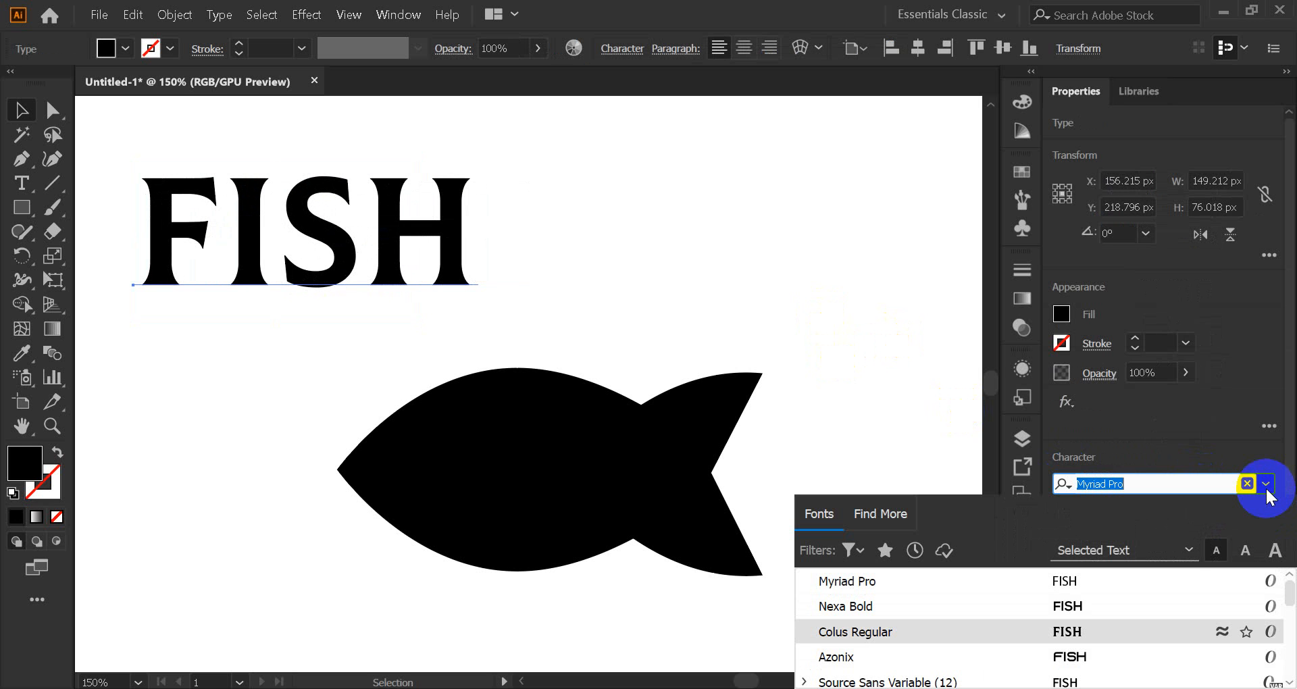
left_click(1266, 484)
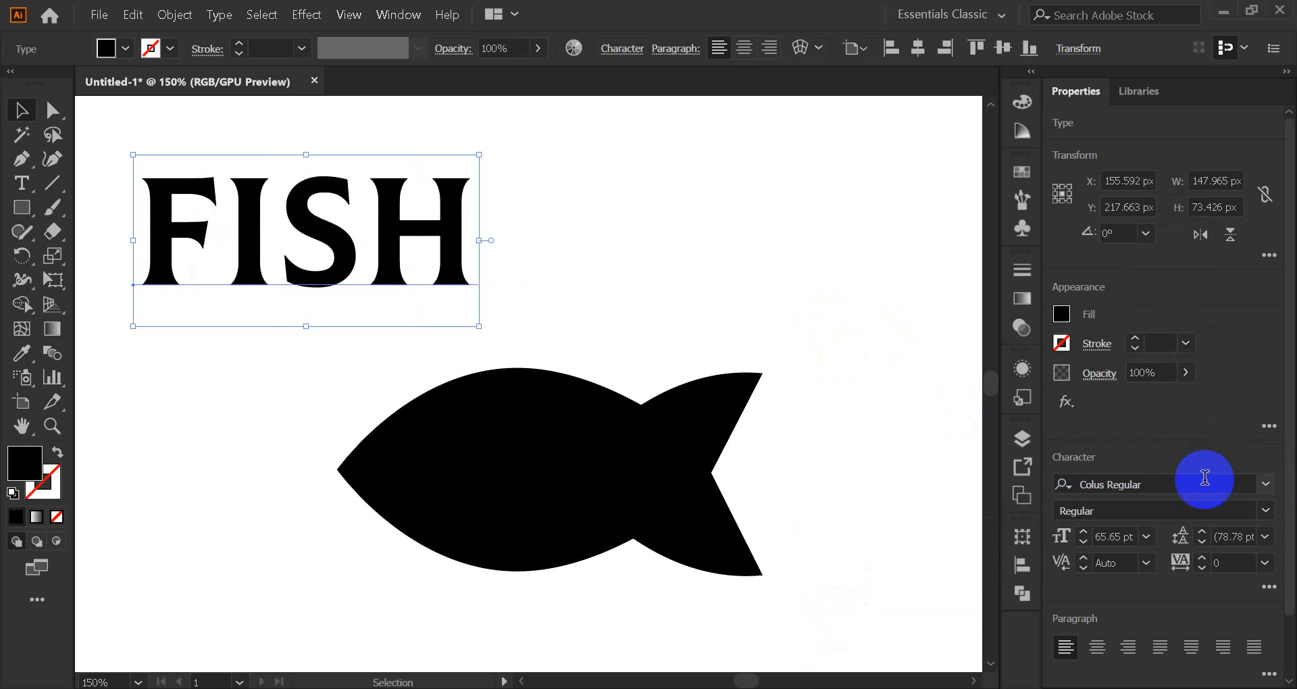
Duplicate the FISH text beside the original and set the copy's font to Nexa Bold.
left_click(339, 268)
left_click_drag(340, 268, 756, 263)
left_click(1261, 484)
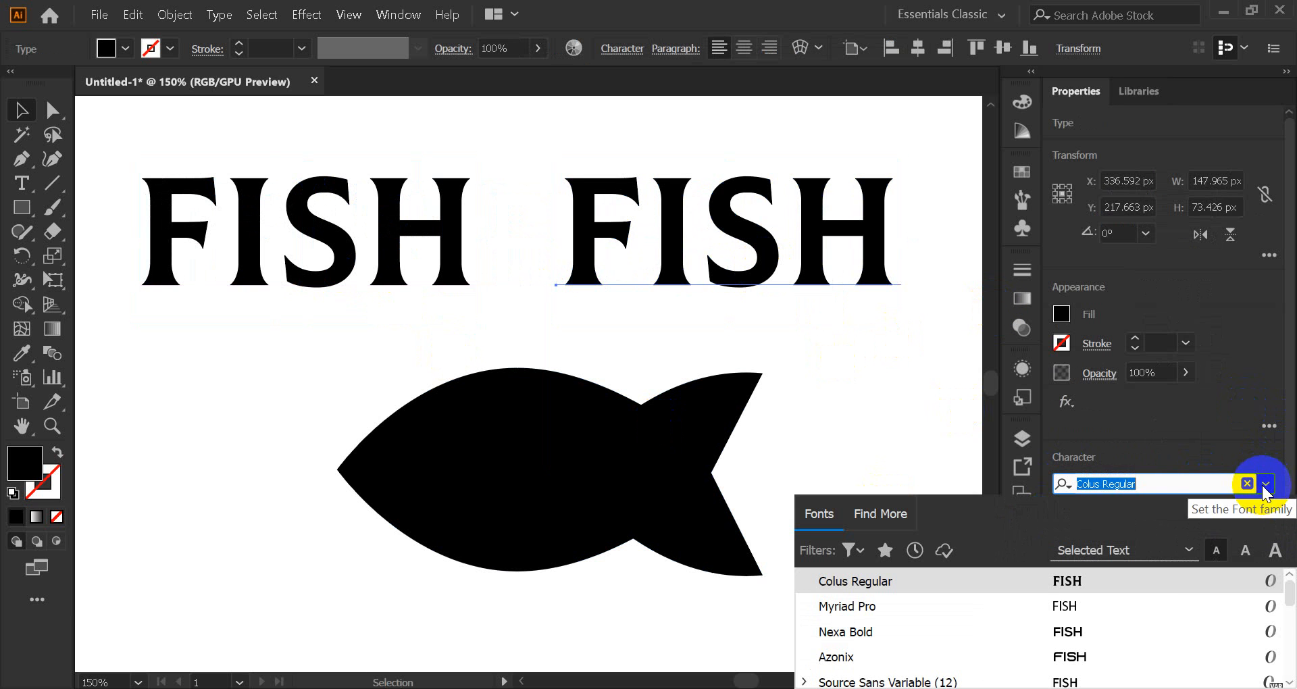
left_click(1039, 635)
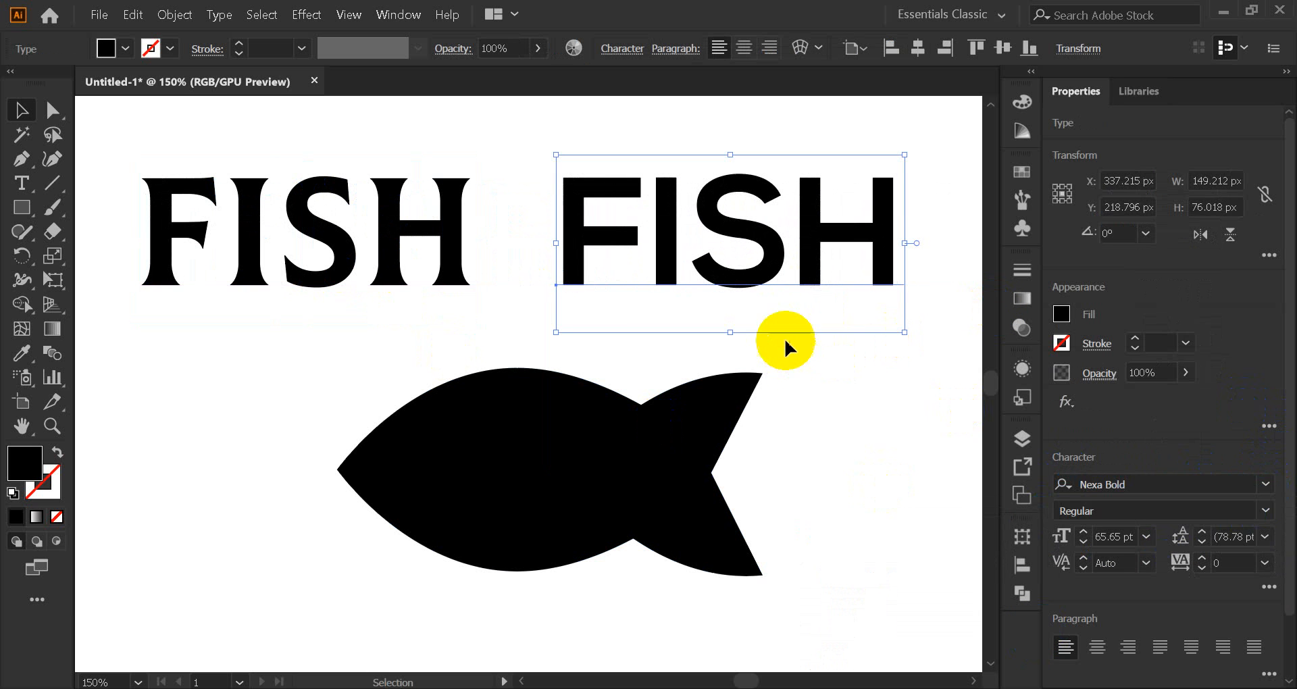
left_click(472, 304)
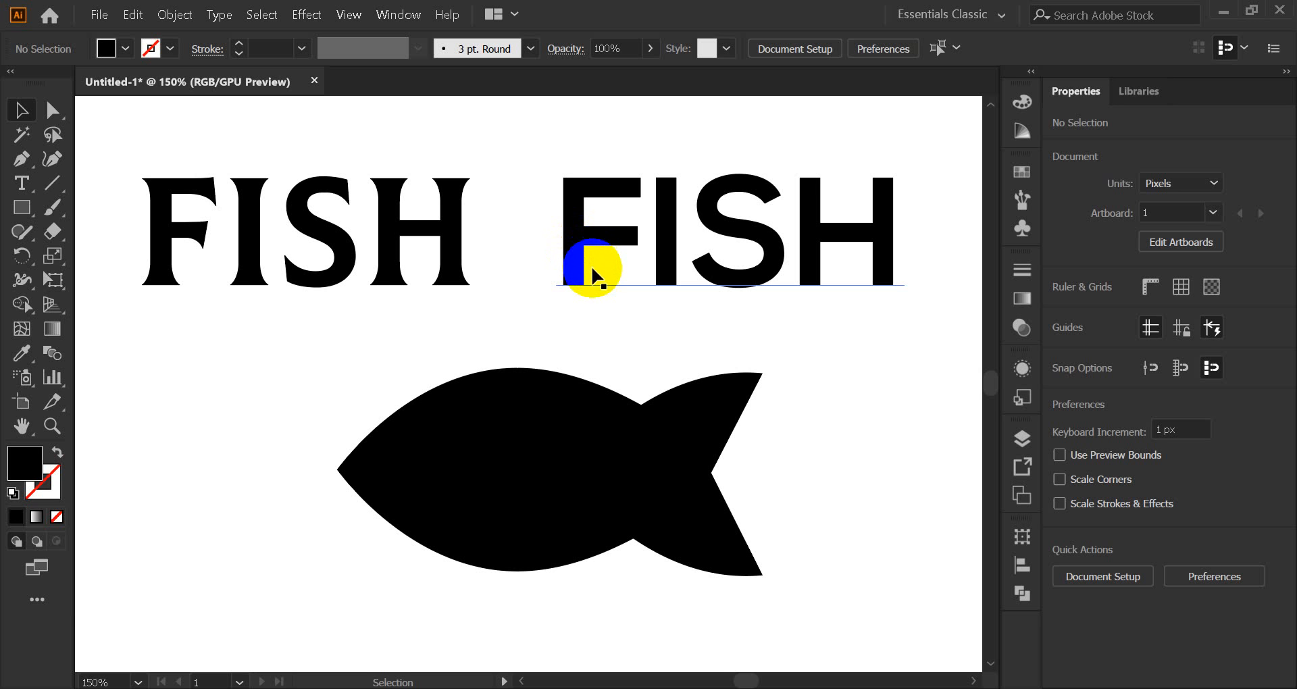
Raise the Nexa Bold FISH text, overlap it with the fish to check stacking, and move the fish back below to X 276, Y 317.62 px.
left_click(500, 462)
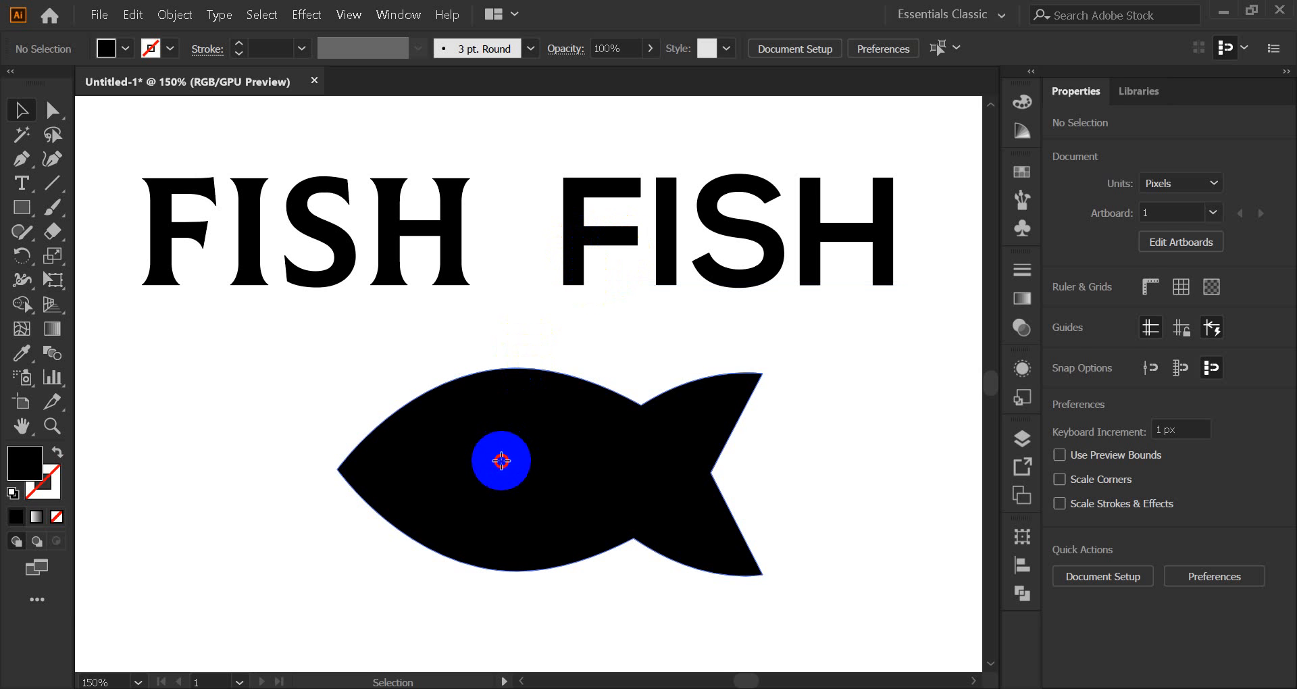
left_click_drag(500, 462, 663, 284)
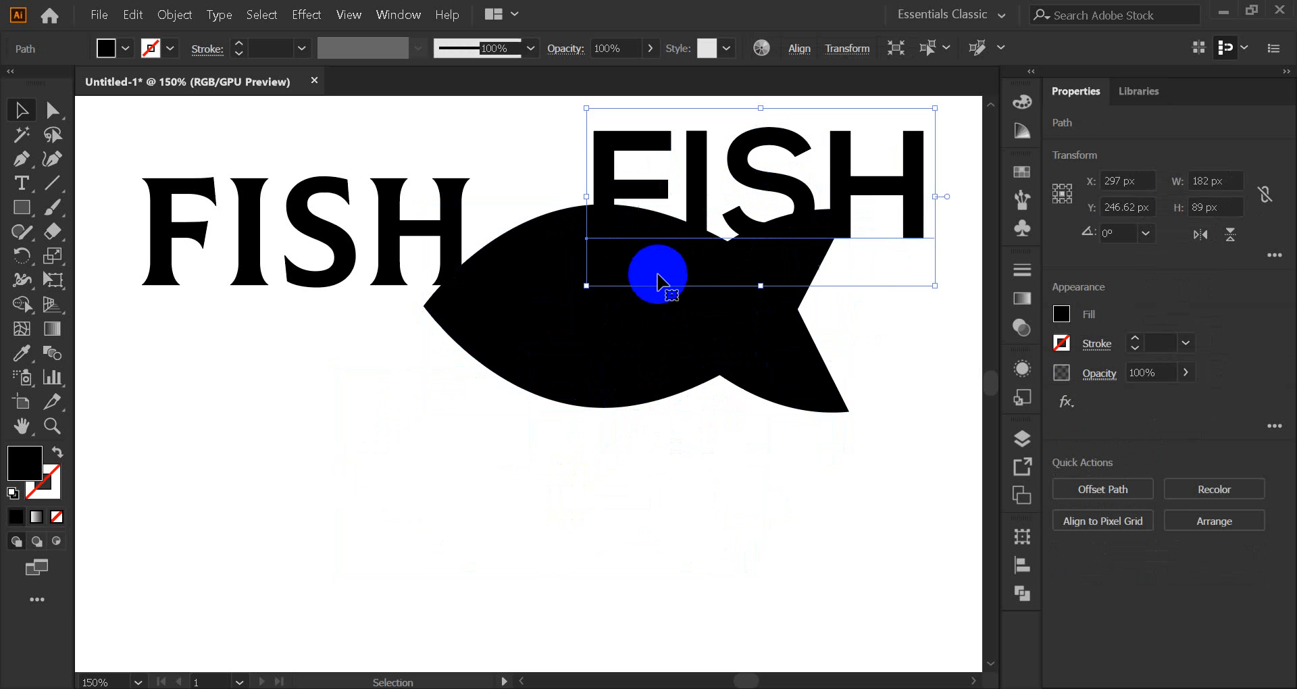
left_click_drag(585, 390, 533, 551)
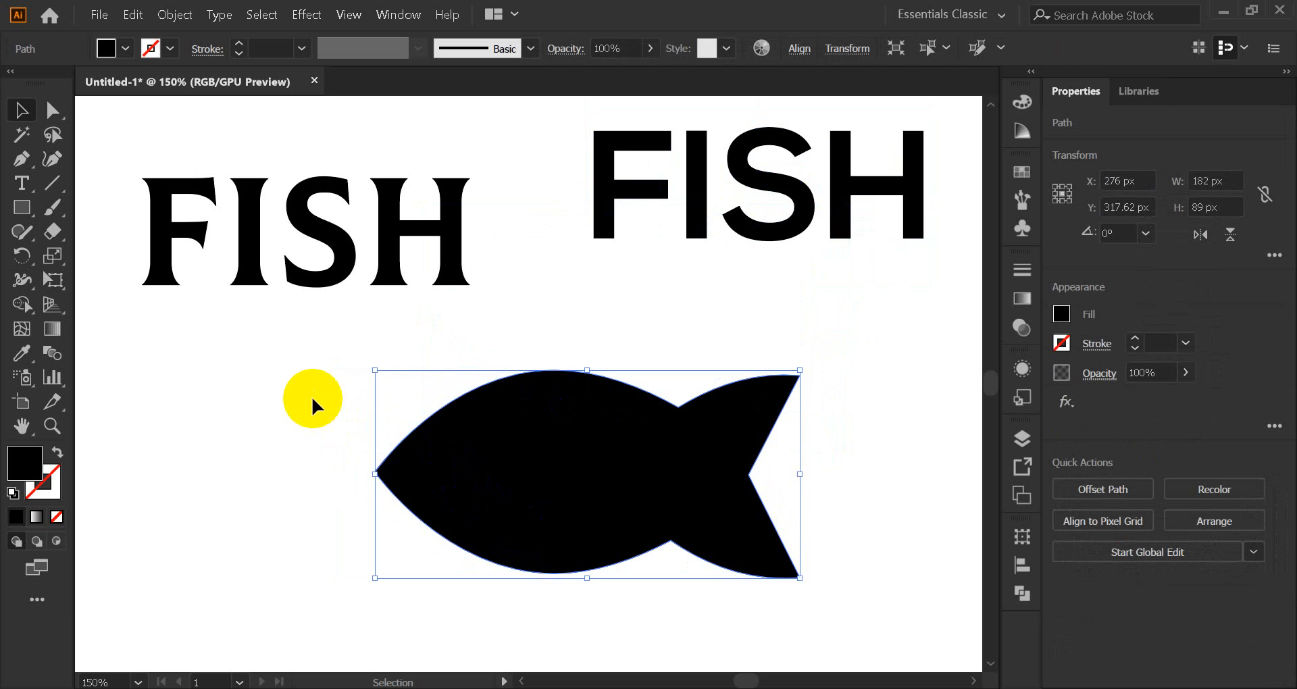
left_click(538, 481)
left_click_drag(537, 479, 607, 471)
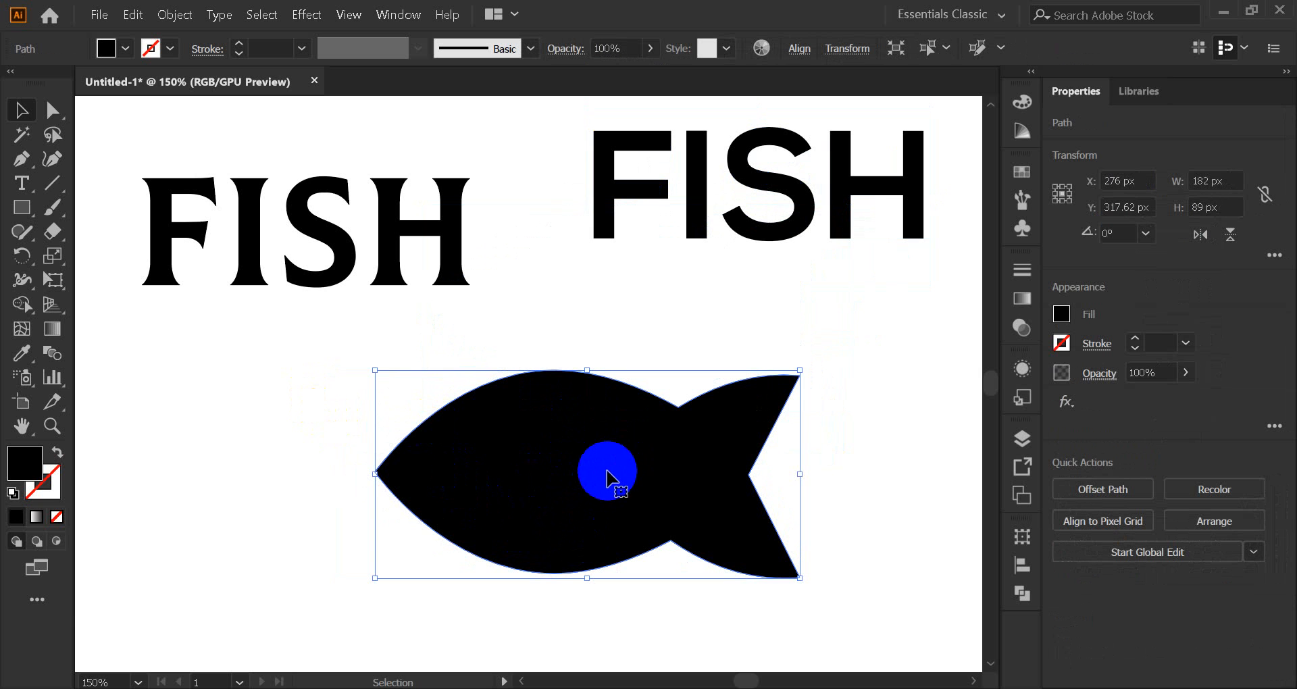
Bring the fish shape to the front and move it to about X 289, Y 335.62 px below the Nexa Bold text.
left_click(597, 232)
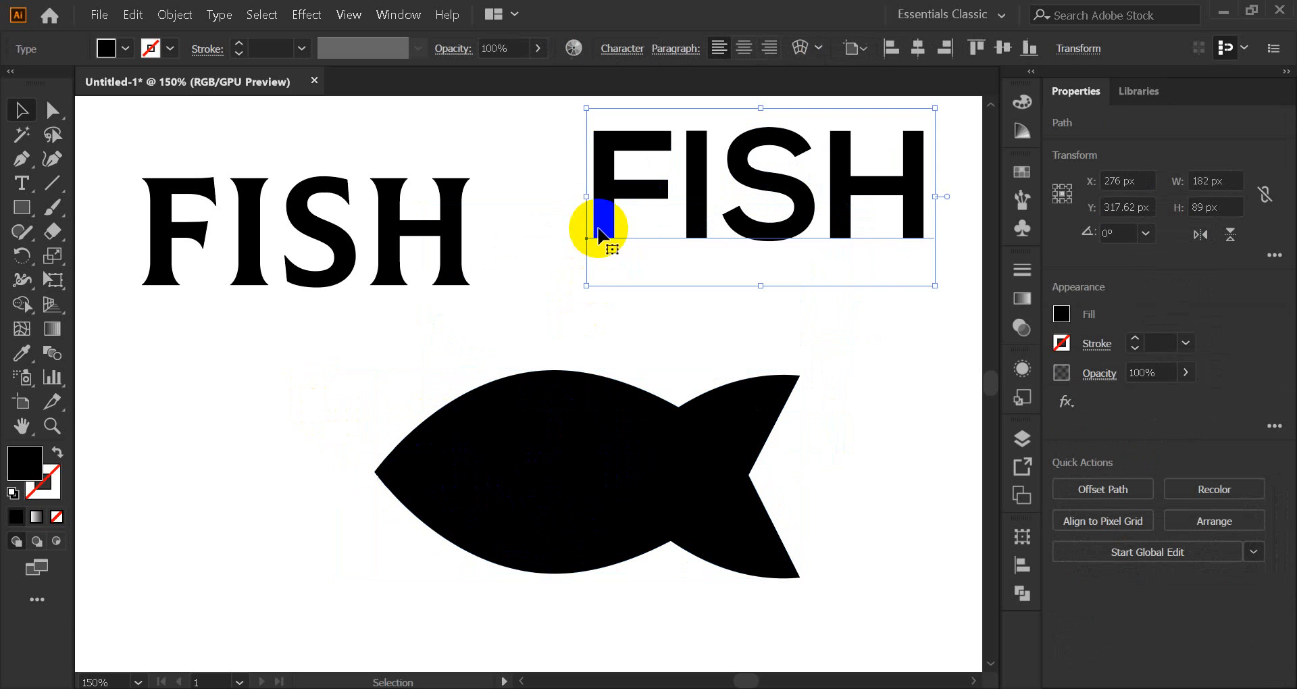
left_click(572, 474)
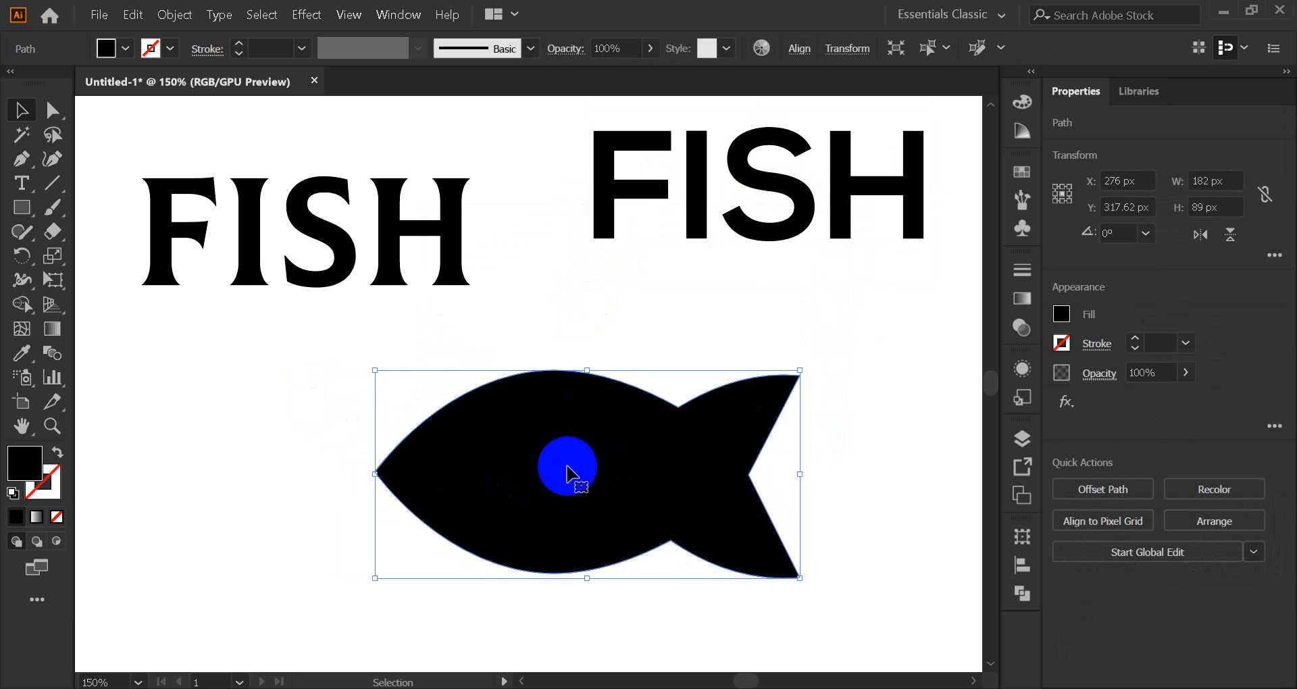
right_click(567, 472)
mouse_move(683, 368)
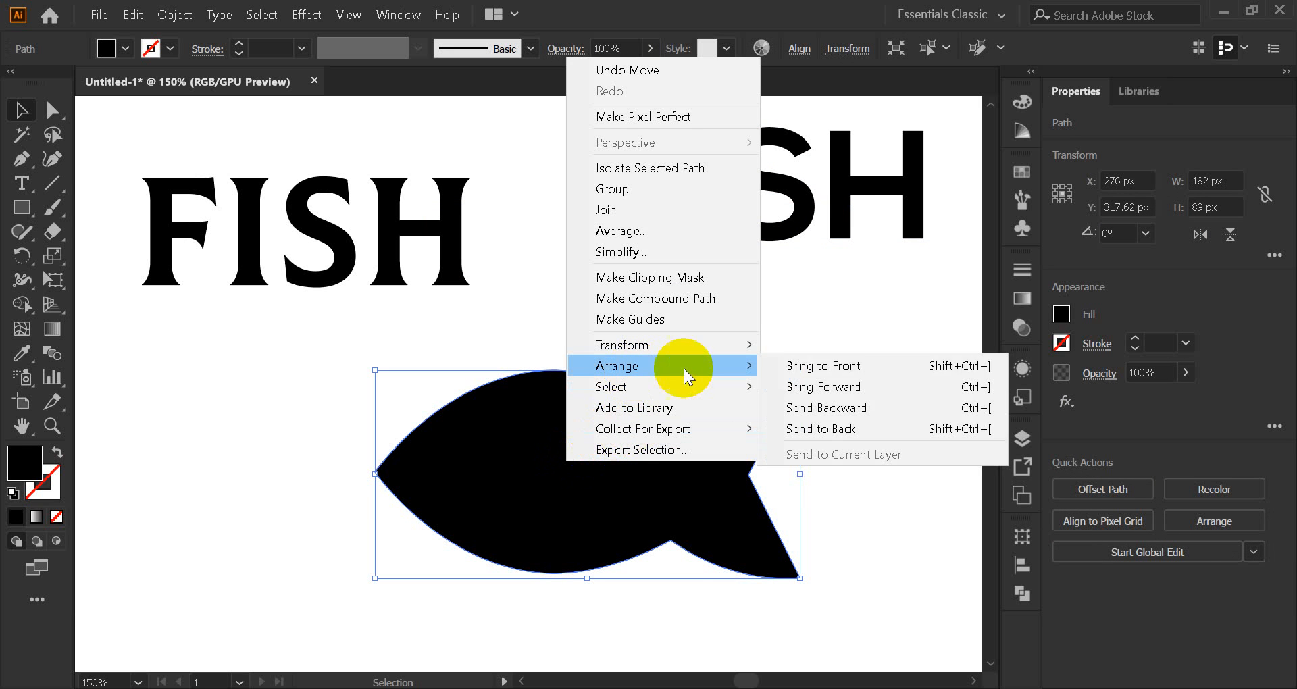
left_click(840, 364)
left_click(764, 448)
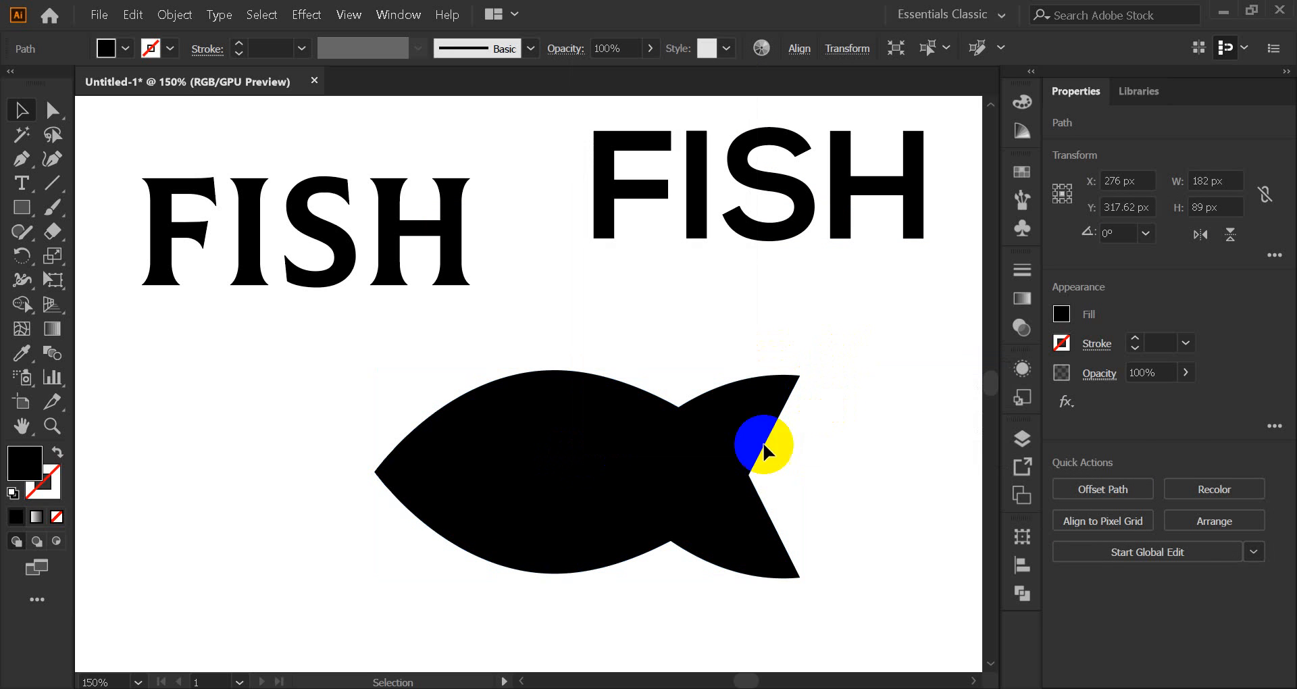
mouse_move(545, 523)
left_mouse_down()
mouse_move(549, 333)
mouse_move(633, 324)
mouse_move(570, 590)
mouse_move(564, 524)
left_mouse_up()
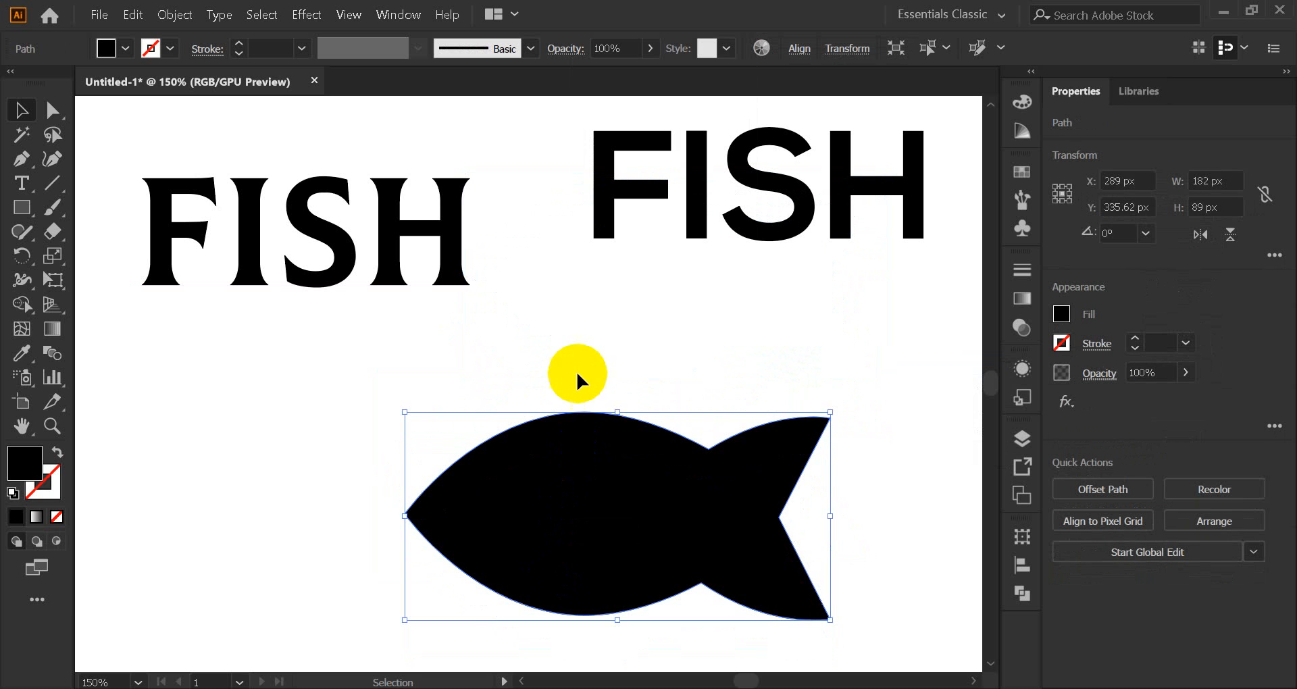
Warp the Nexa Bold FISH text into the fish silhouette using Envelope Distort, Make with Top Object.
left_click_drag(555, 188, 648, 548)
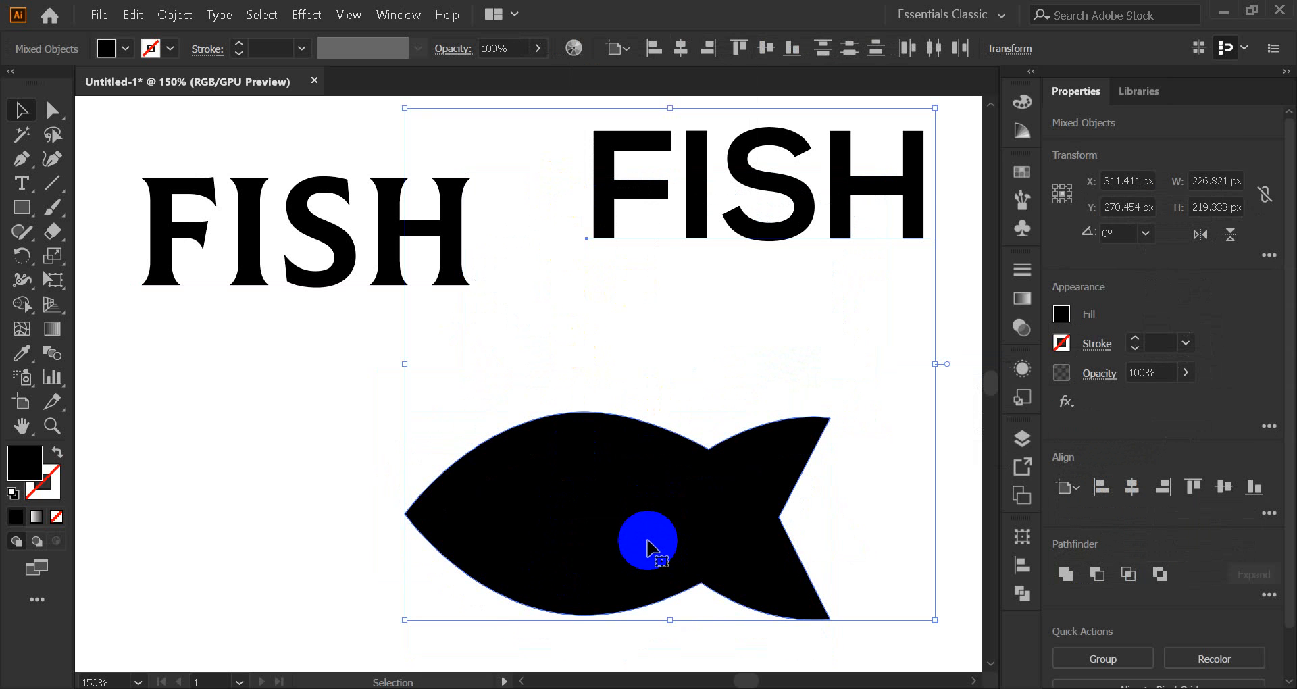
left_click(679, 364)
left_click_drag(558, 181, 728, 546)
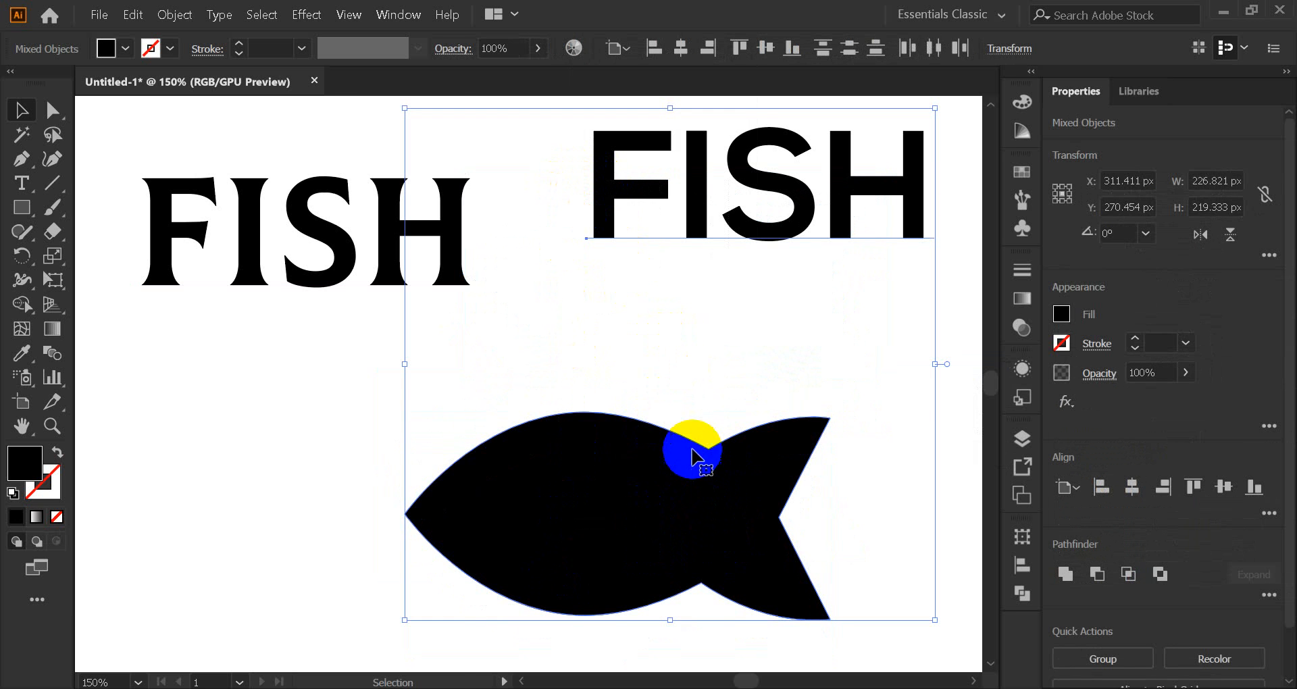
left_click(174, 14)
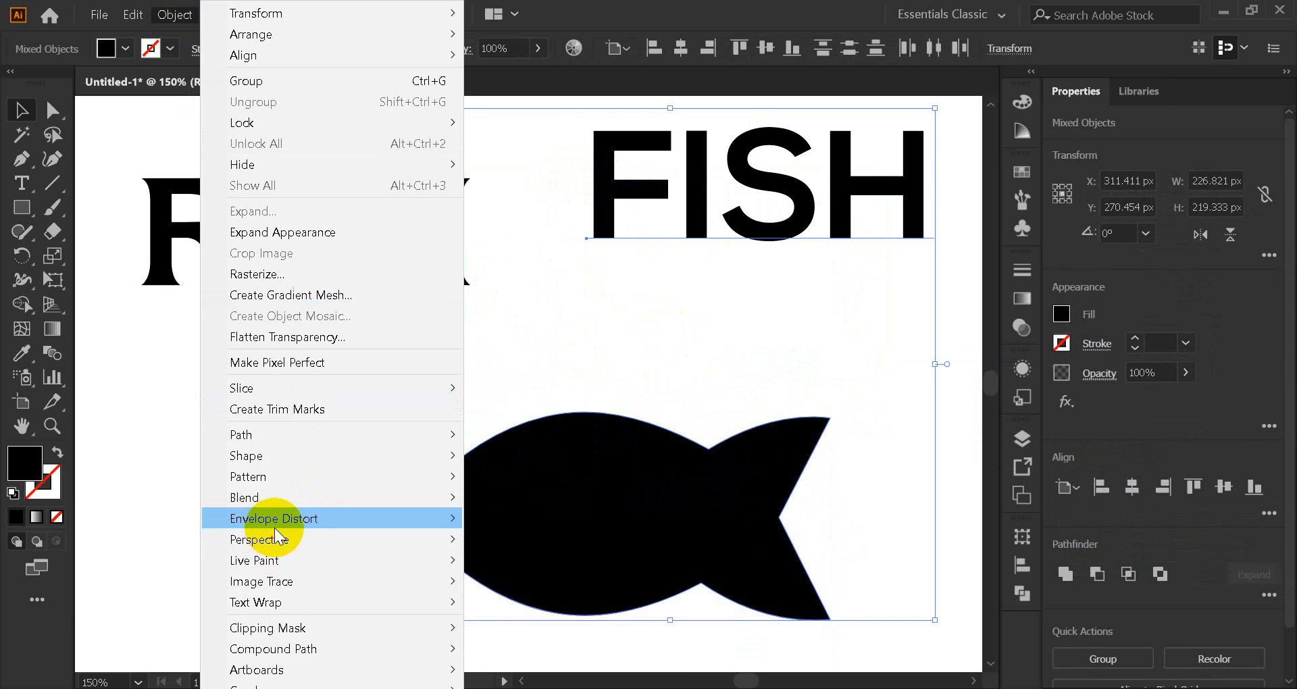
mouse_move(276, 528)
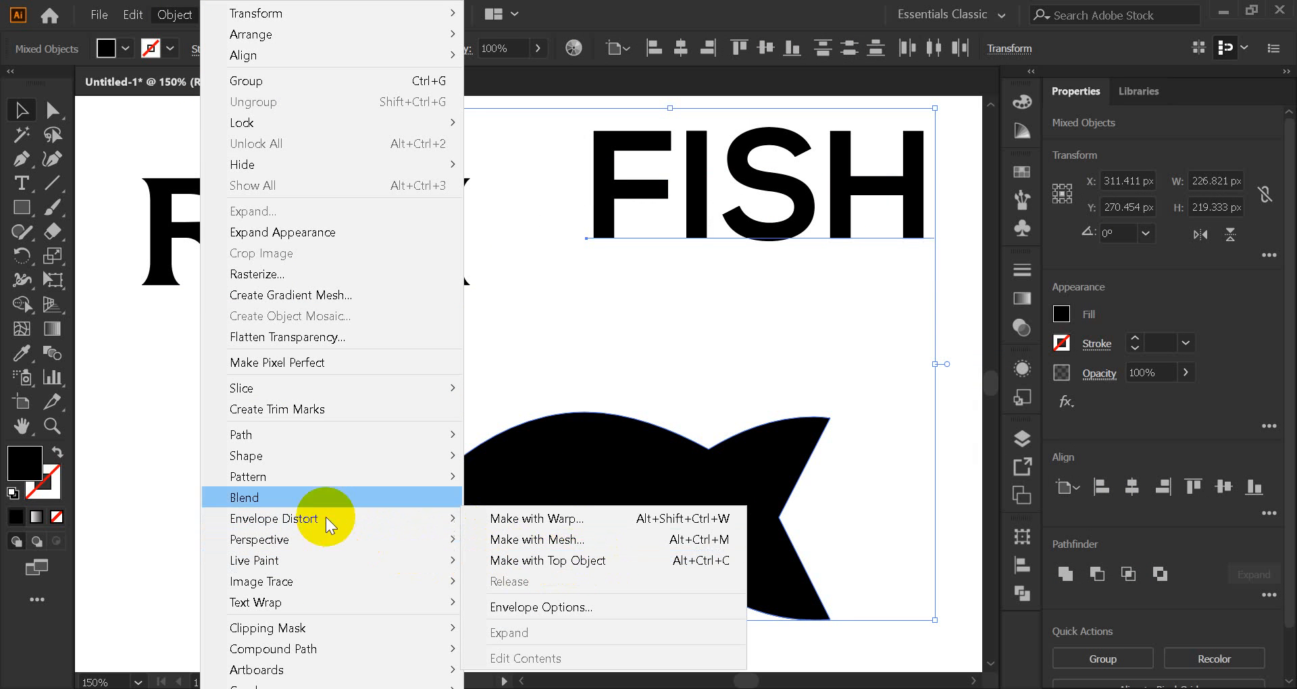
left_click(677, 335)
left_click_drag(562, 184, 709, 534)
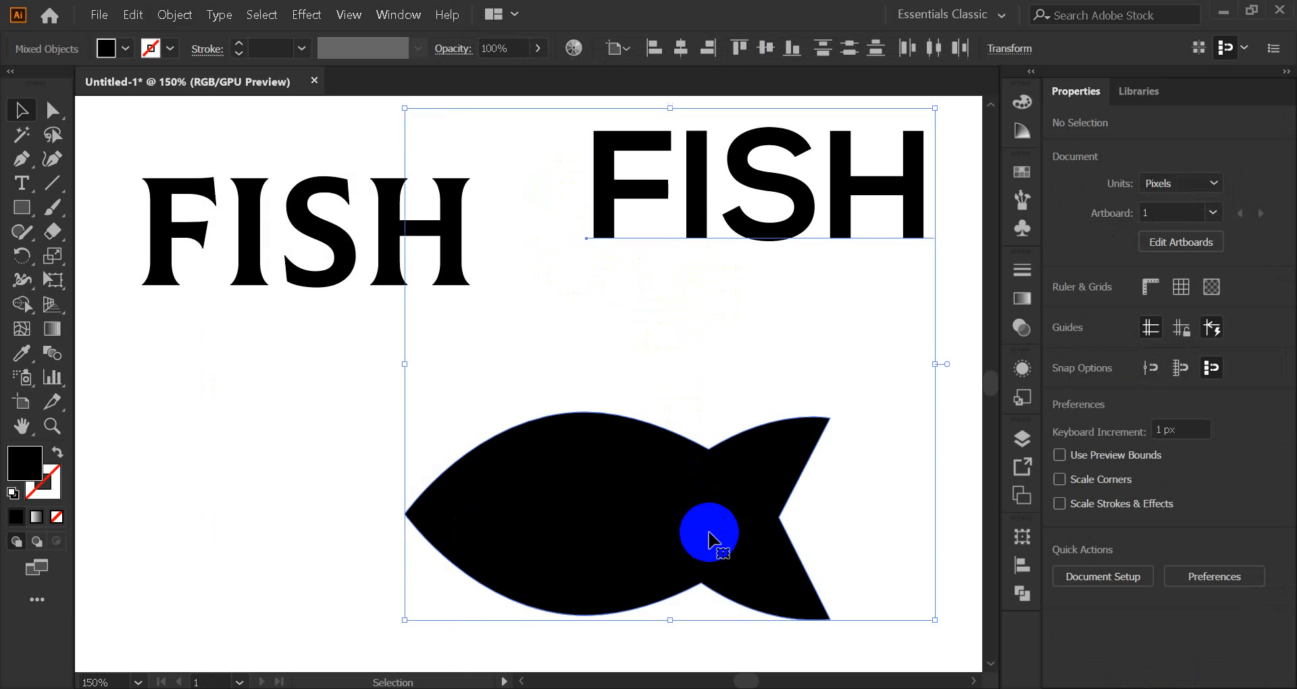
left_click(169, 19)
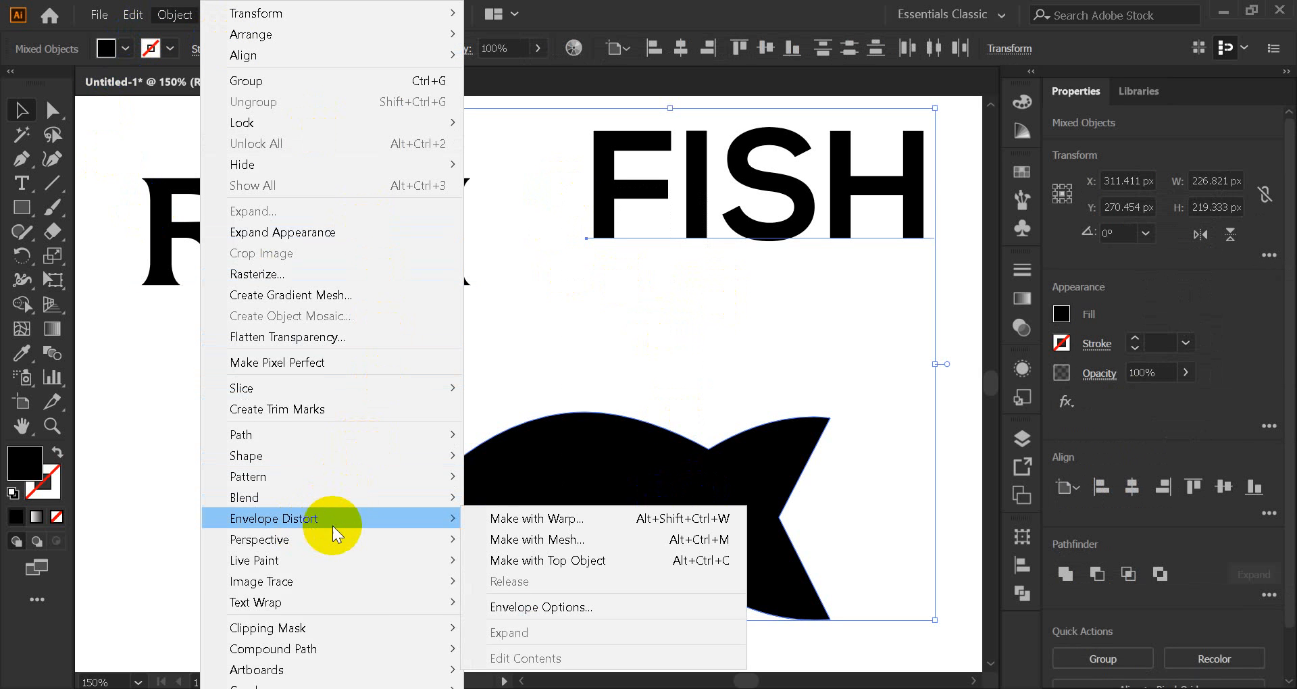
left_click(555, 560)
left_click(220, 473)
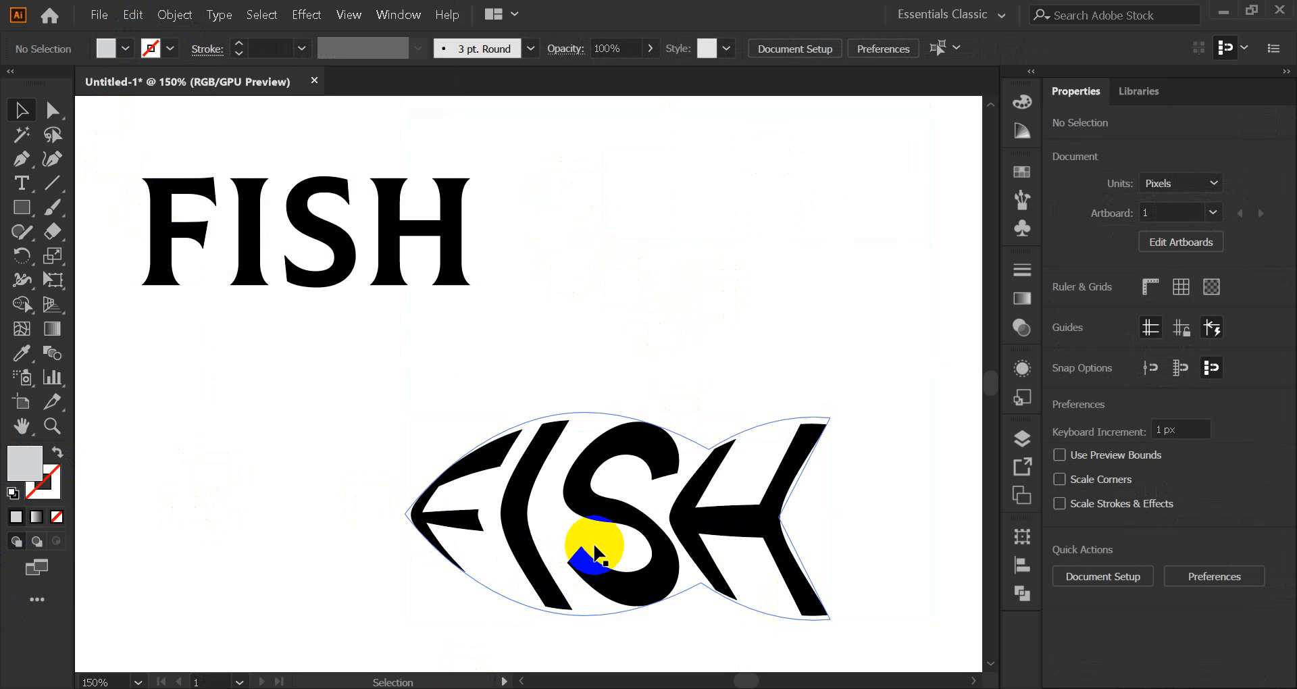
Move the fish-shaped lettering up and slightly left, and examine the warped letters with and without their envelope outline.
left_click_drag(593, 541, 577, 456)
left_click(619, 235)
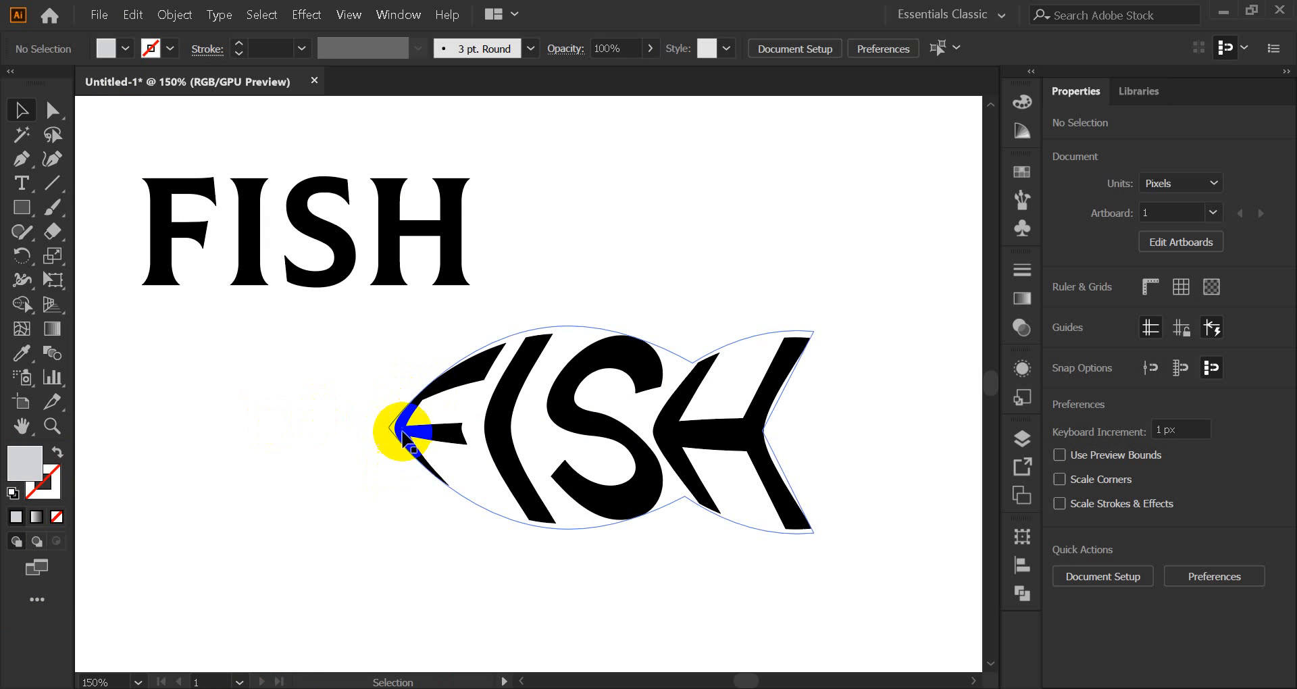
left_click(579, 397)
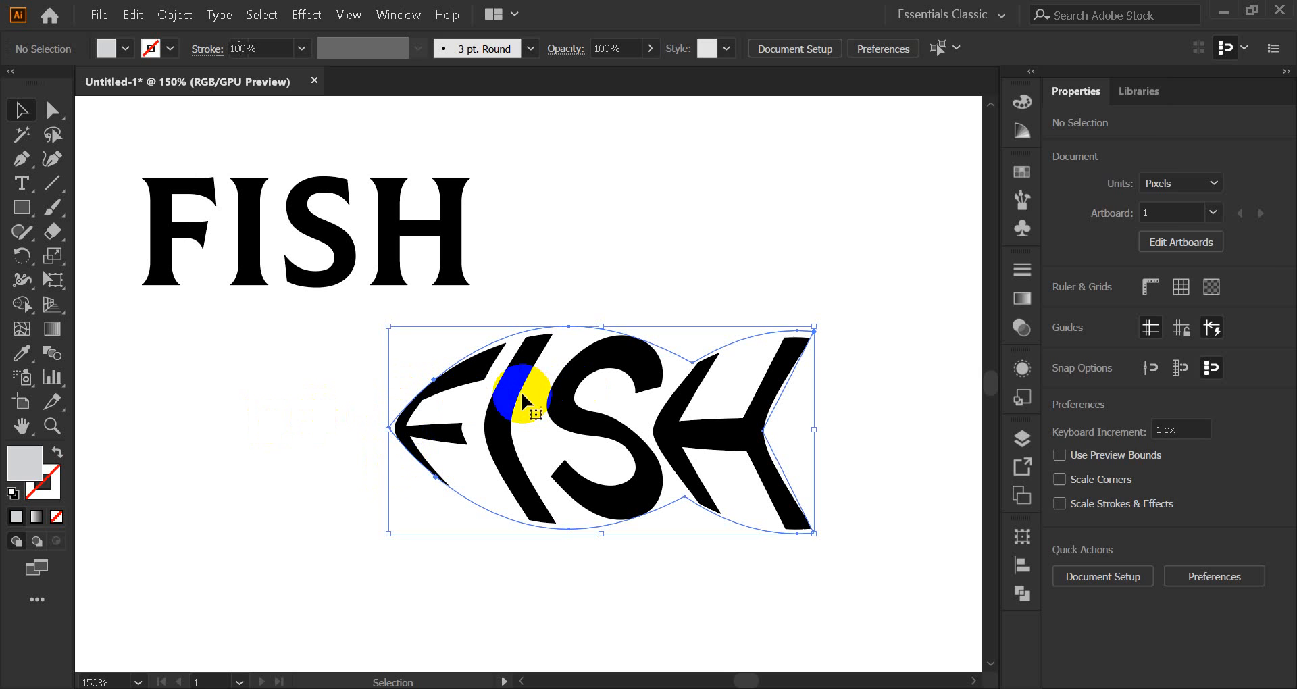
left_click(836, 421)
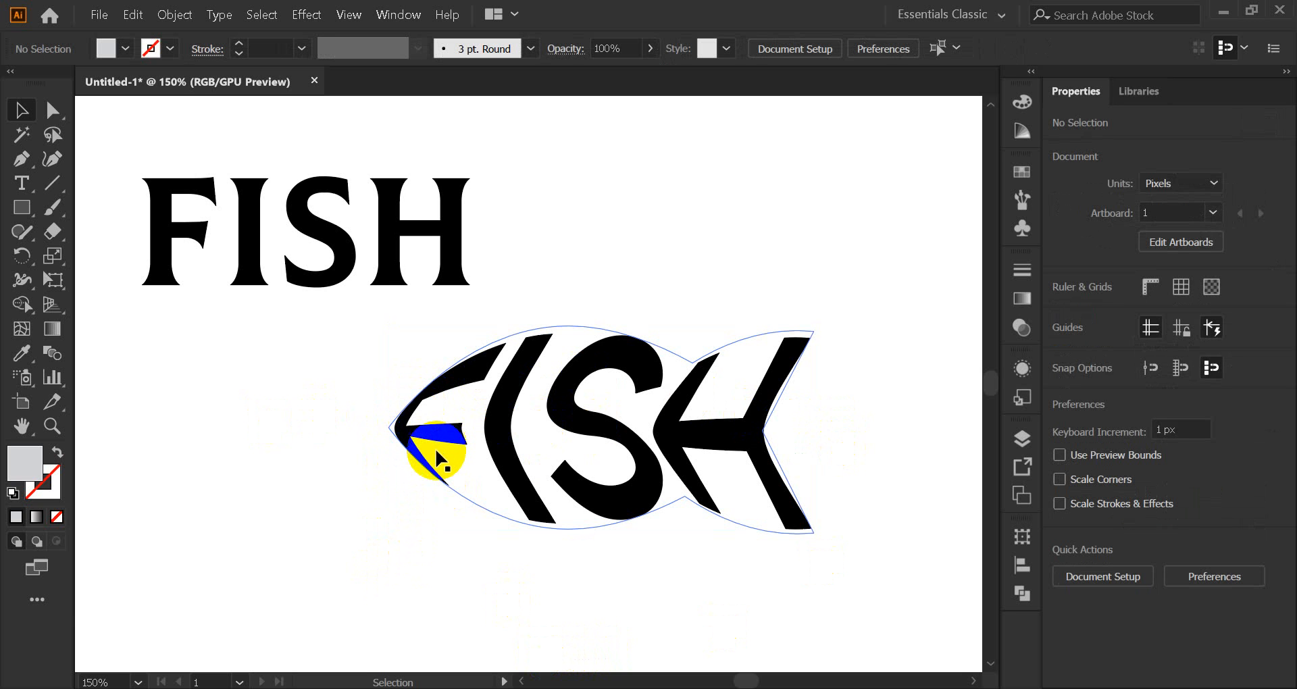
left_click(426, 436)
left_click(322, 512)
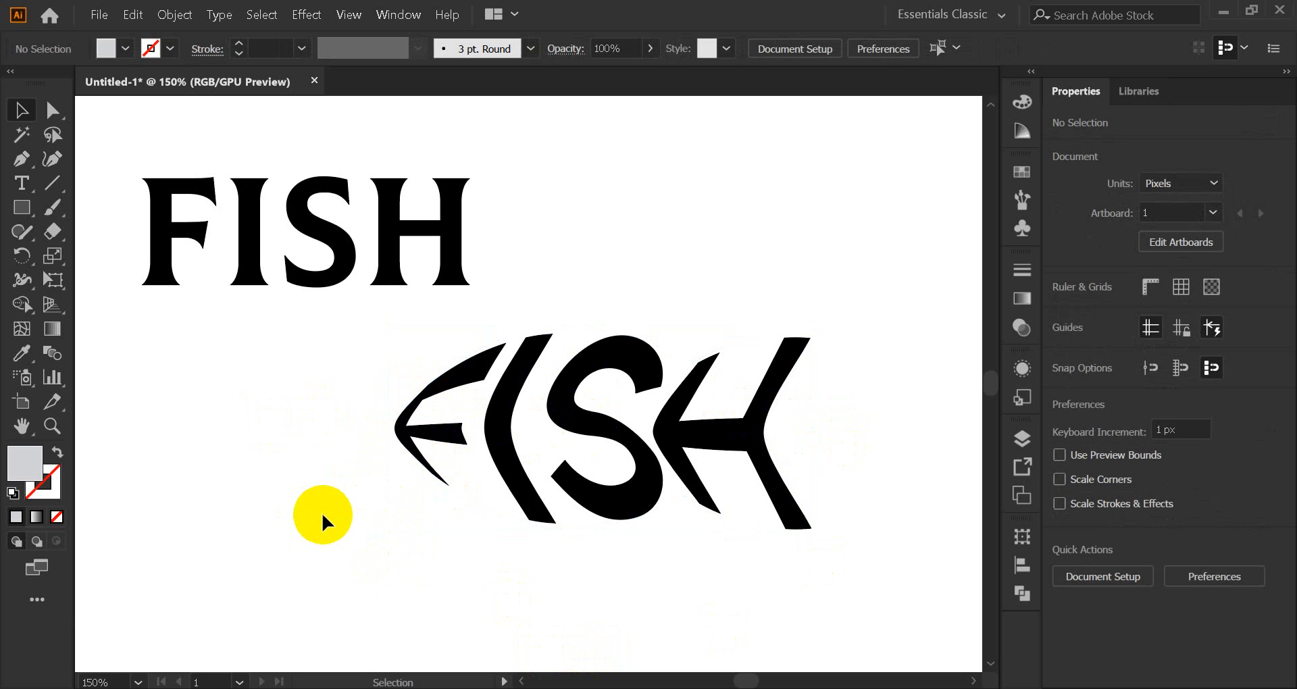
Undo the lettering's move and envelope distortion, and move the fish shape to about X 258, Y 314.62 px.
key("ctrl+z")
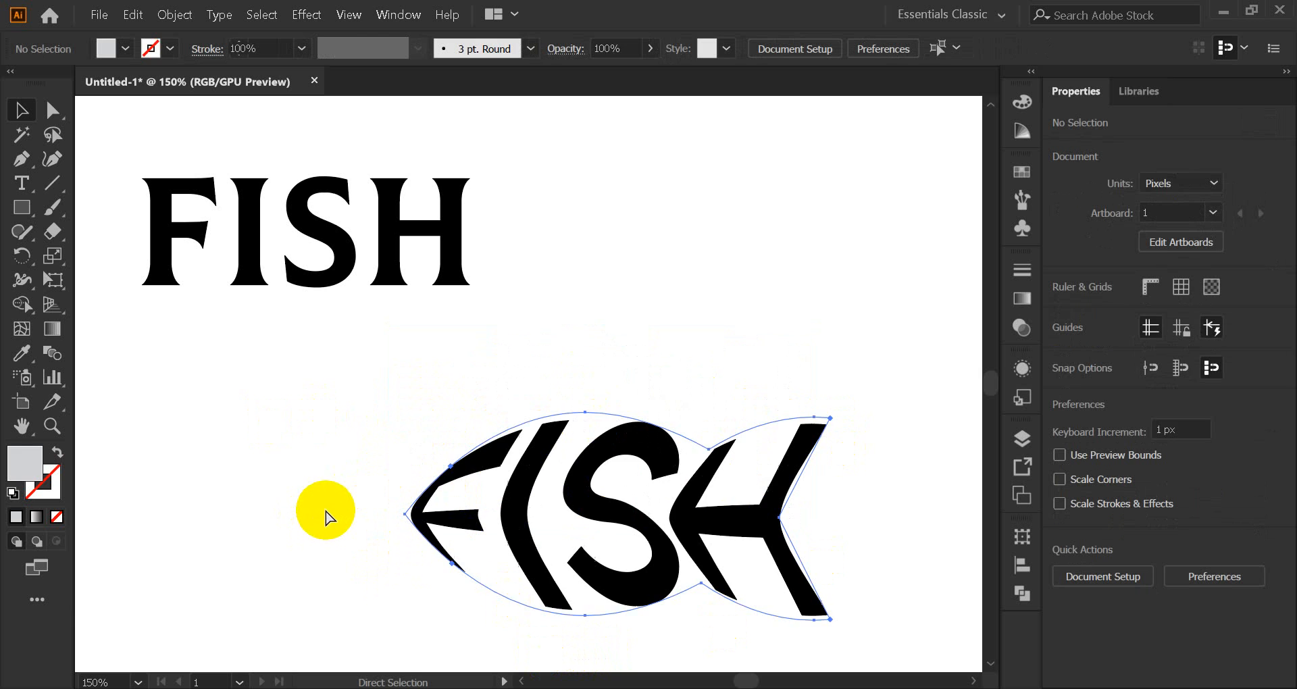
left_click(516, 362)
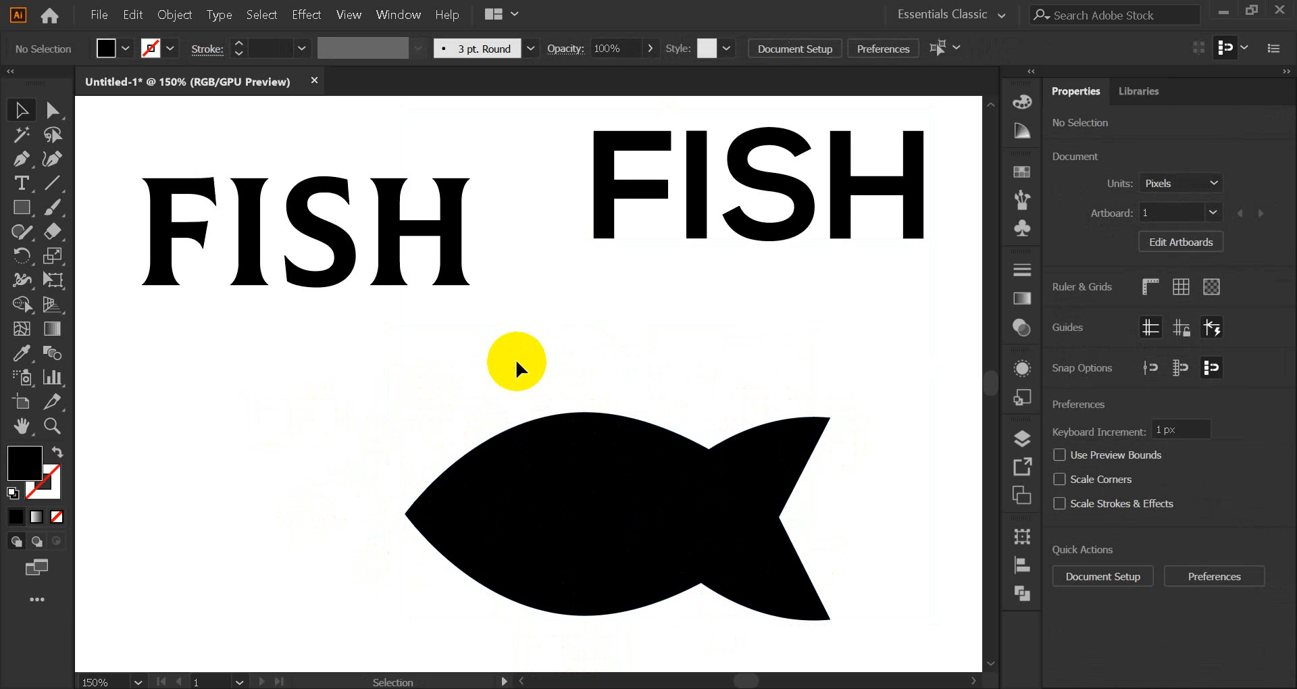
left_click_drag(550, 547, 476, 498)
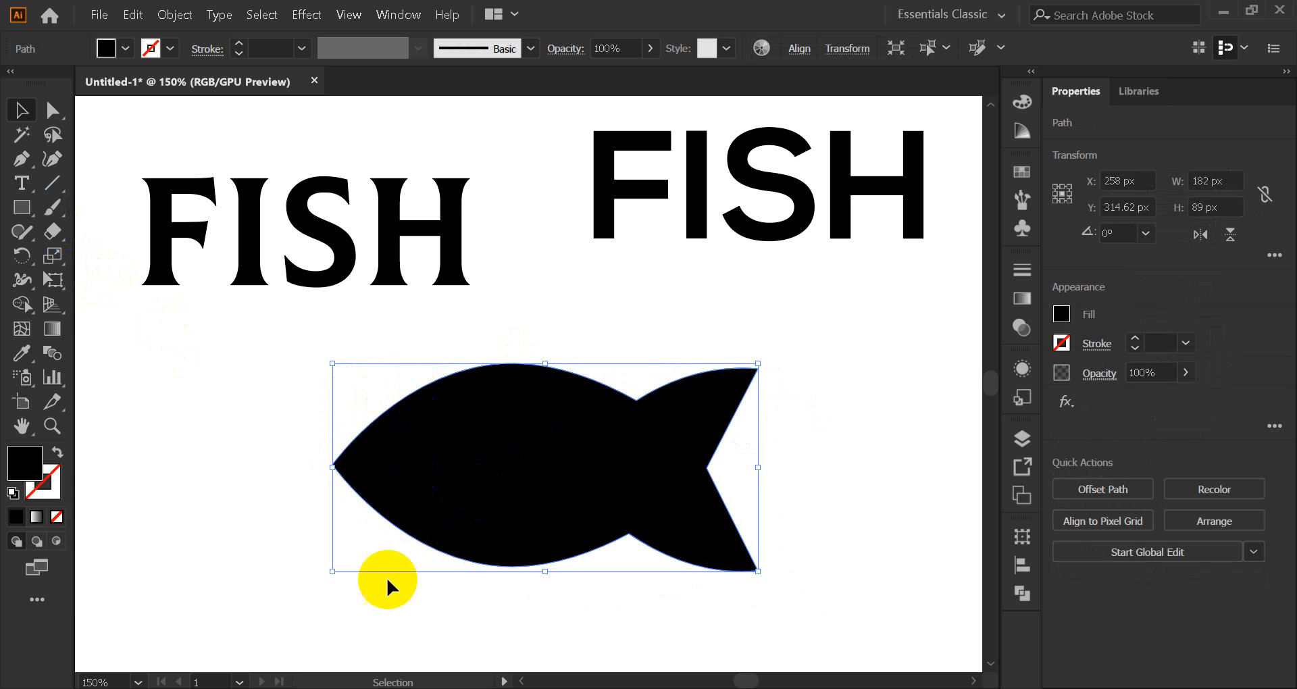
Draw a circle about 14 px in diameter in the empty area in front of the fish's head with the Ellipse tool.
left_click(34, 221)
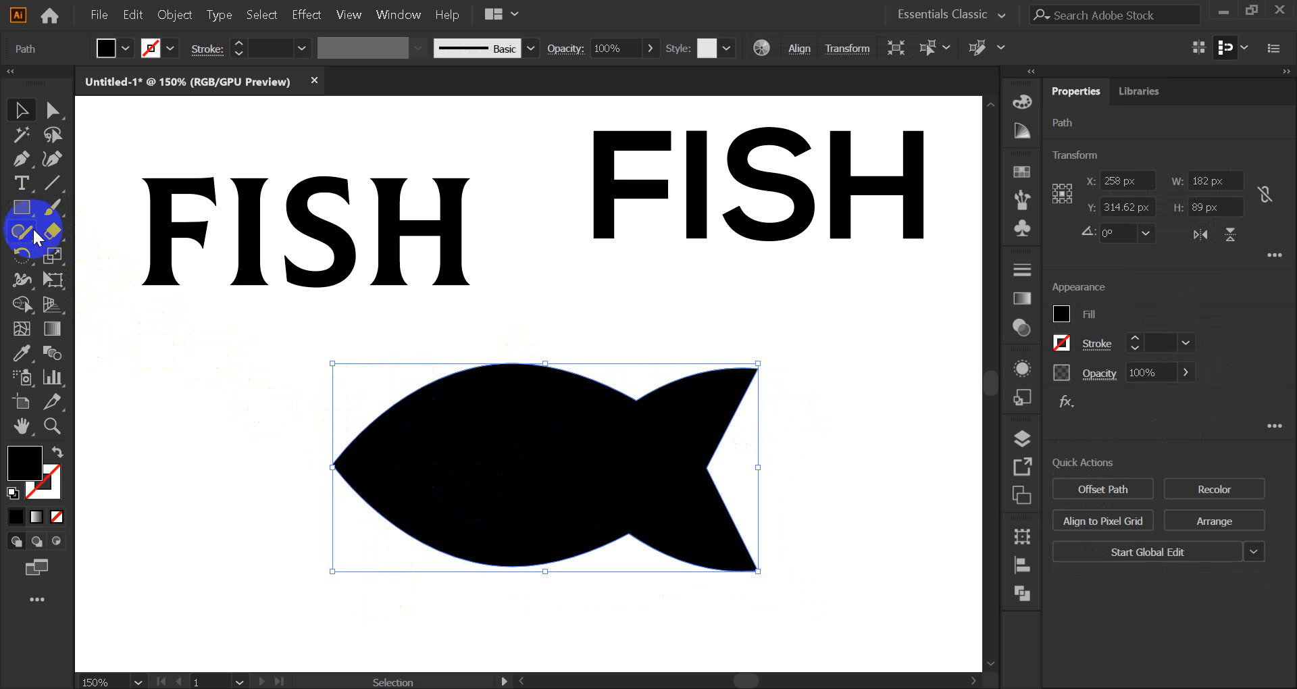
left_click_drag(25, 219, 110, 254)
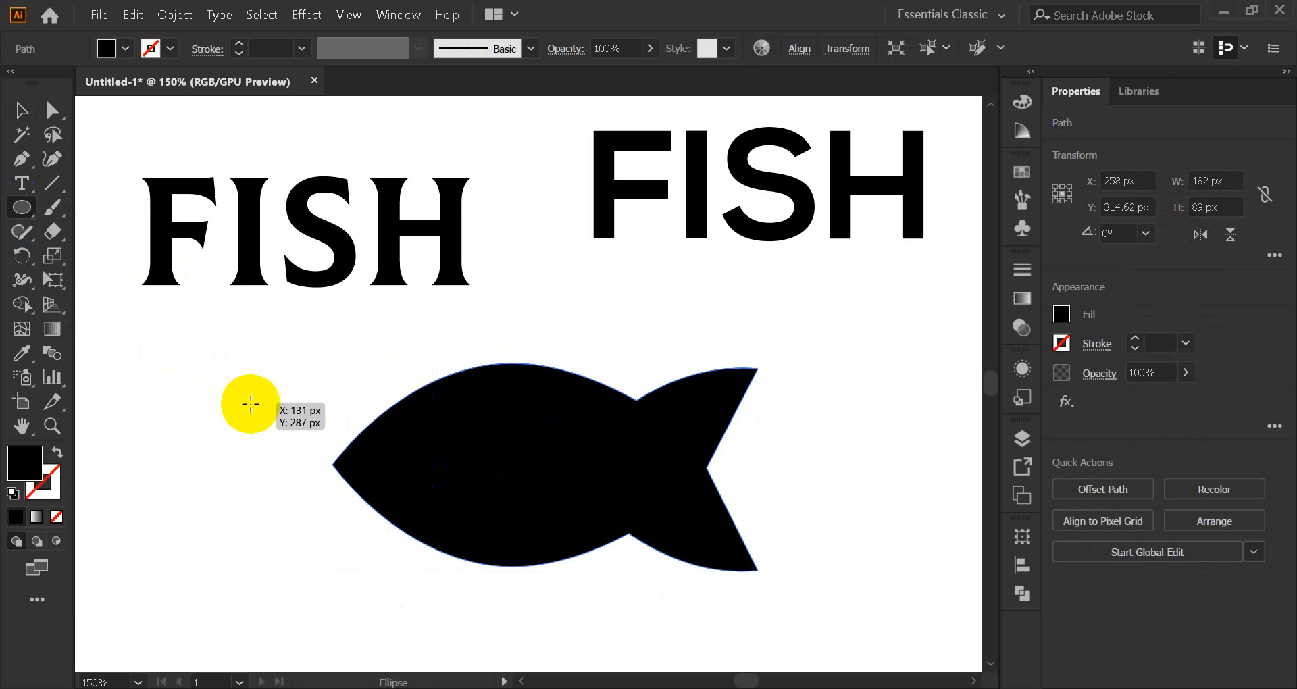
left_click_drag(253, 407, 281, 441)
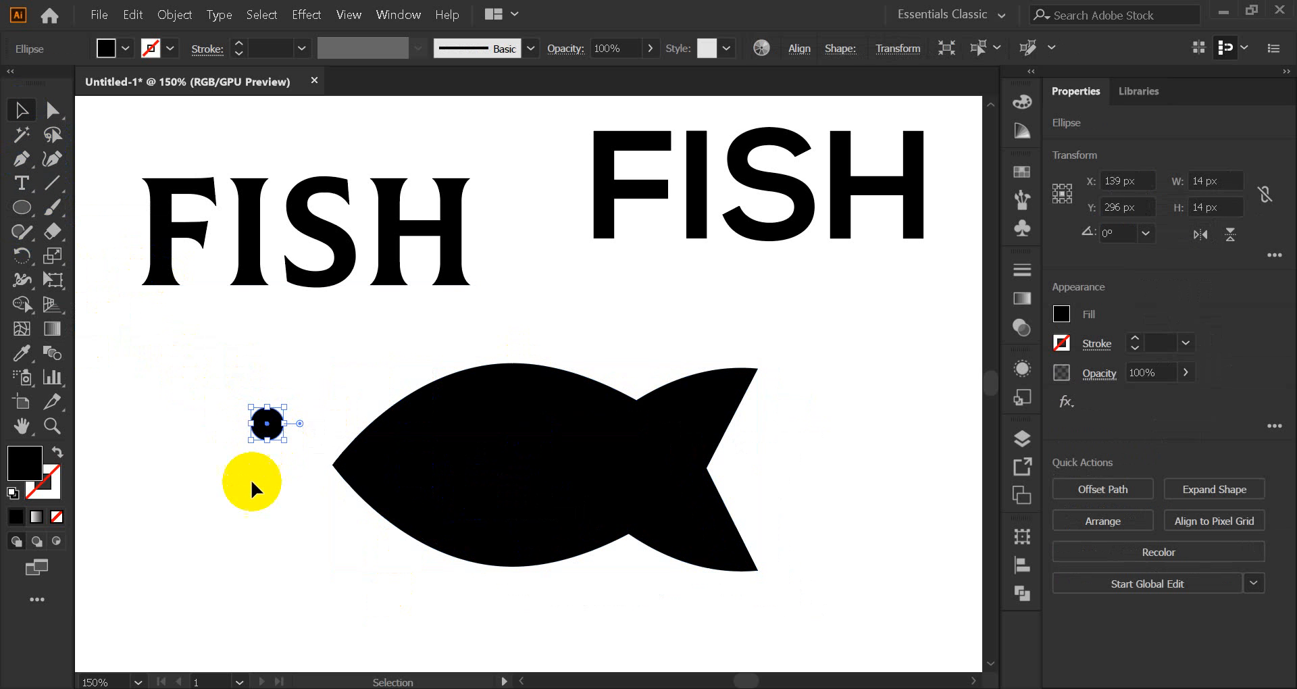
Place the circle on the fish's head at about X 195, Y 307 px as an eye and fill it white with the Eyedropper.
left_click_drag(267, 424, 408, 452)
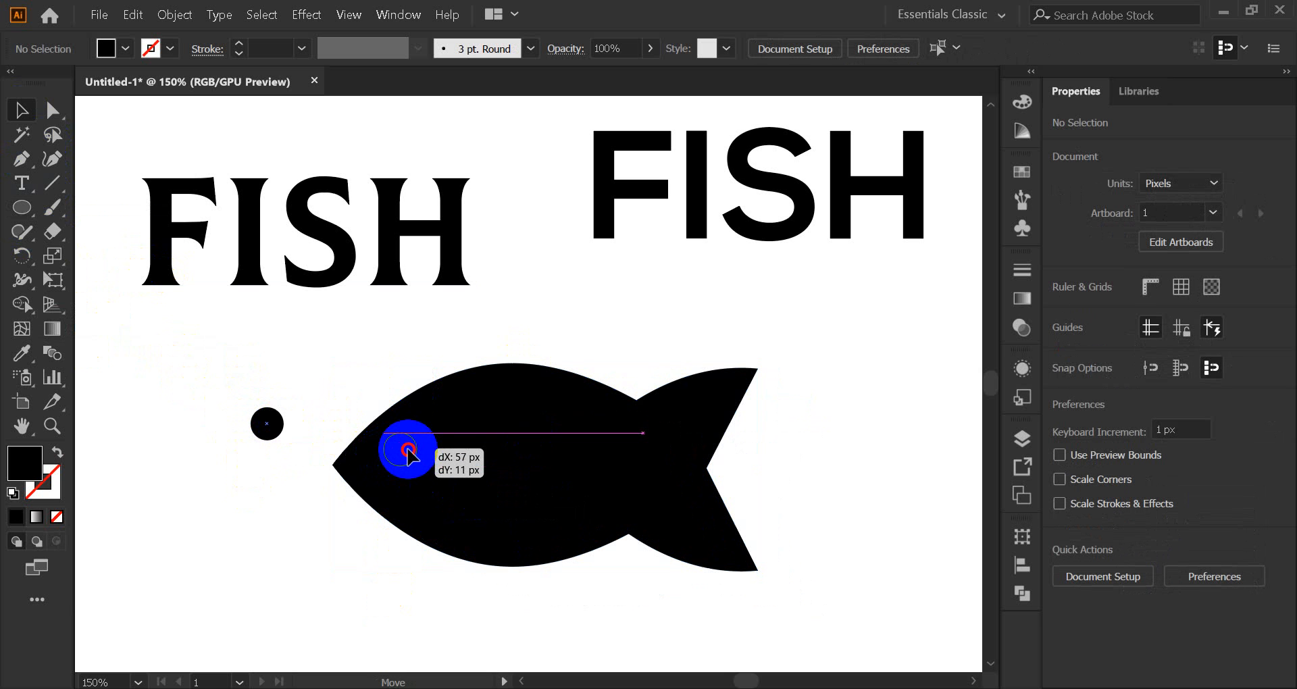
left_click_drag(404, 451, 404, 450)
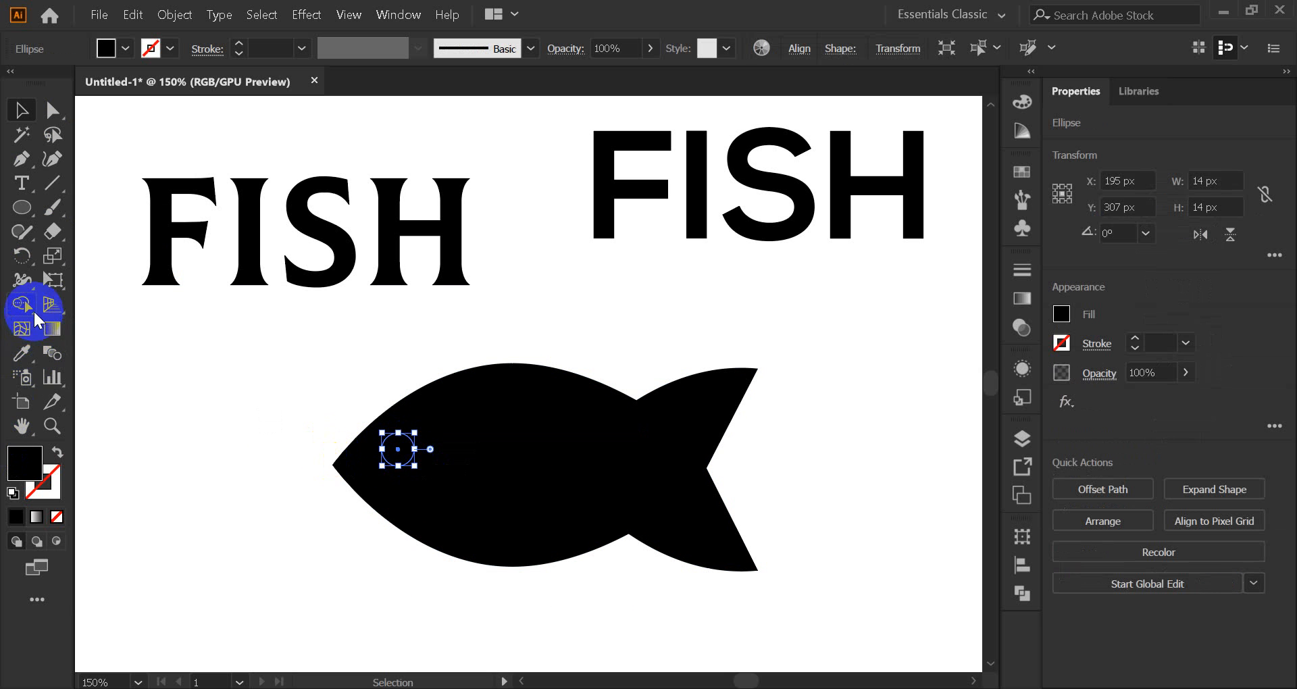
left_click(23, 352)
left_click(201, 393)
Switch to the Google Meet window in Chrome to check the meeting, and return to Illustrator.
left_click(710, 661)
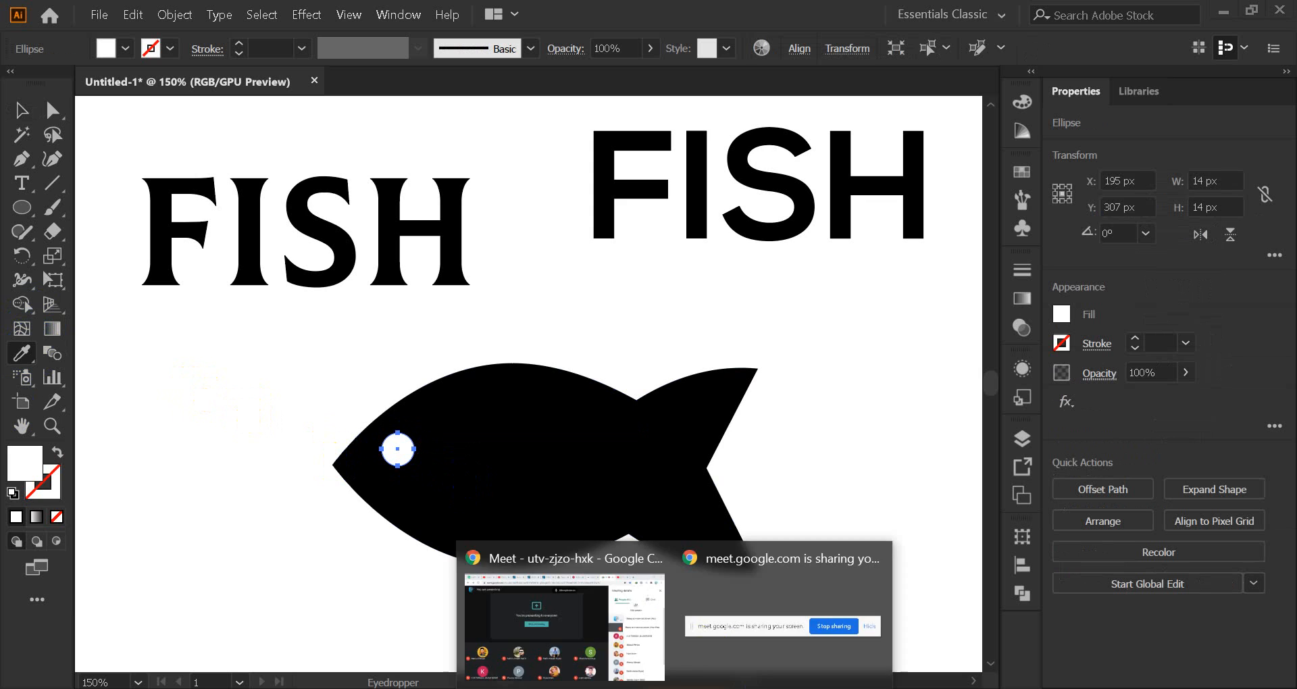
left_click(598, 622)
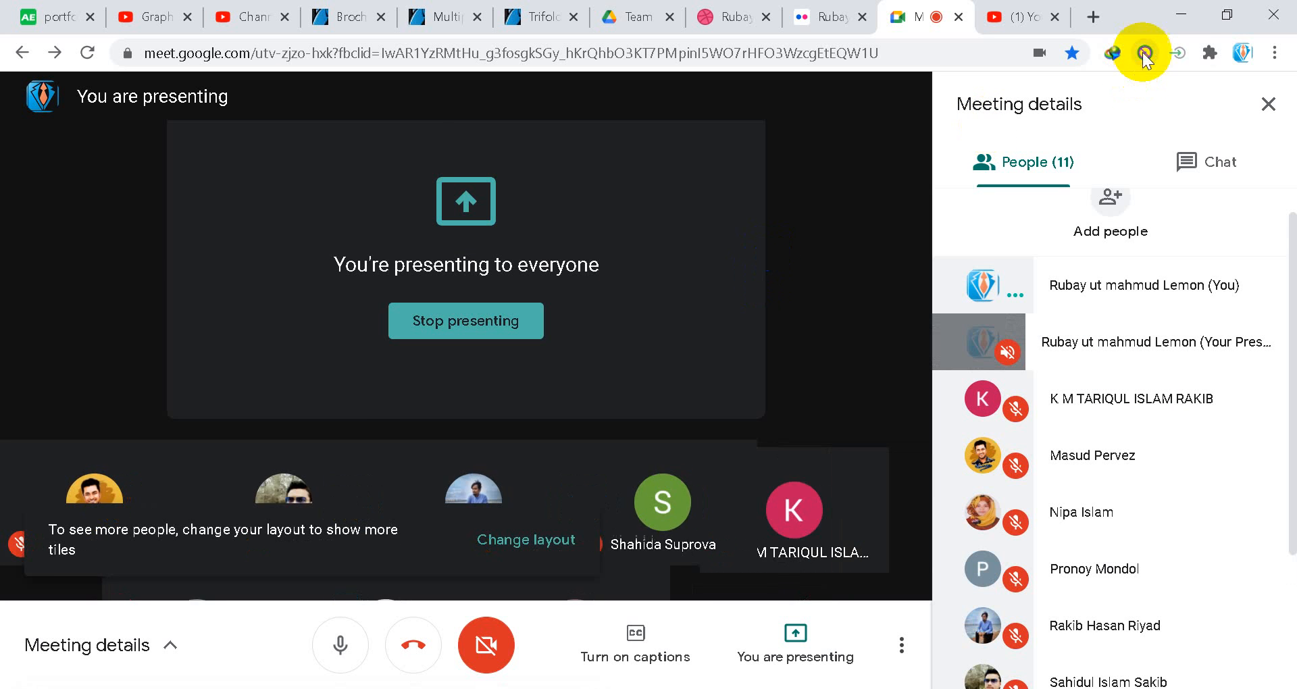
left_click(1189, 9)
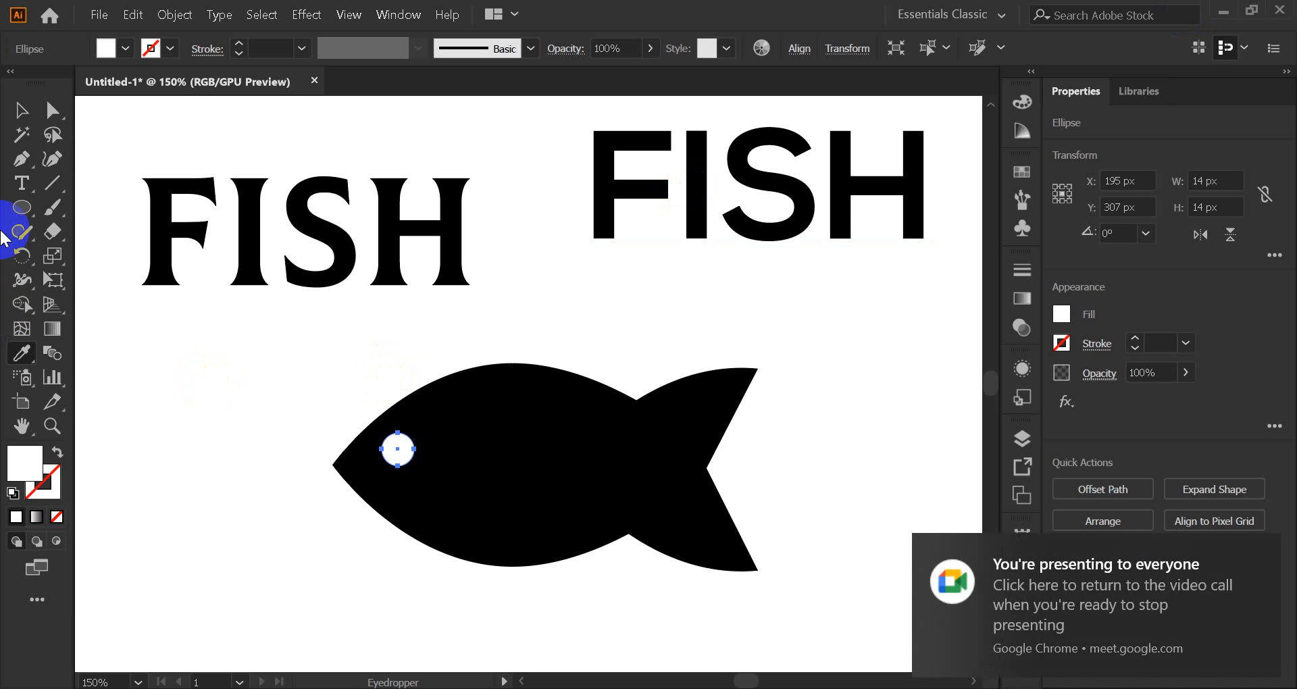
Copy the eye circle to the empty area in front of the head, shrink it to 8 px and fill it black with the Eyedropper.
left_click(22, 109)
left_click(154, 325)
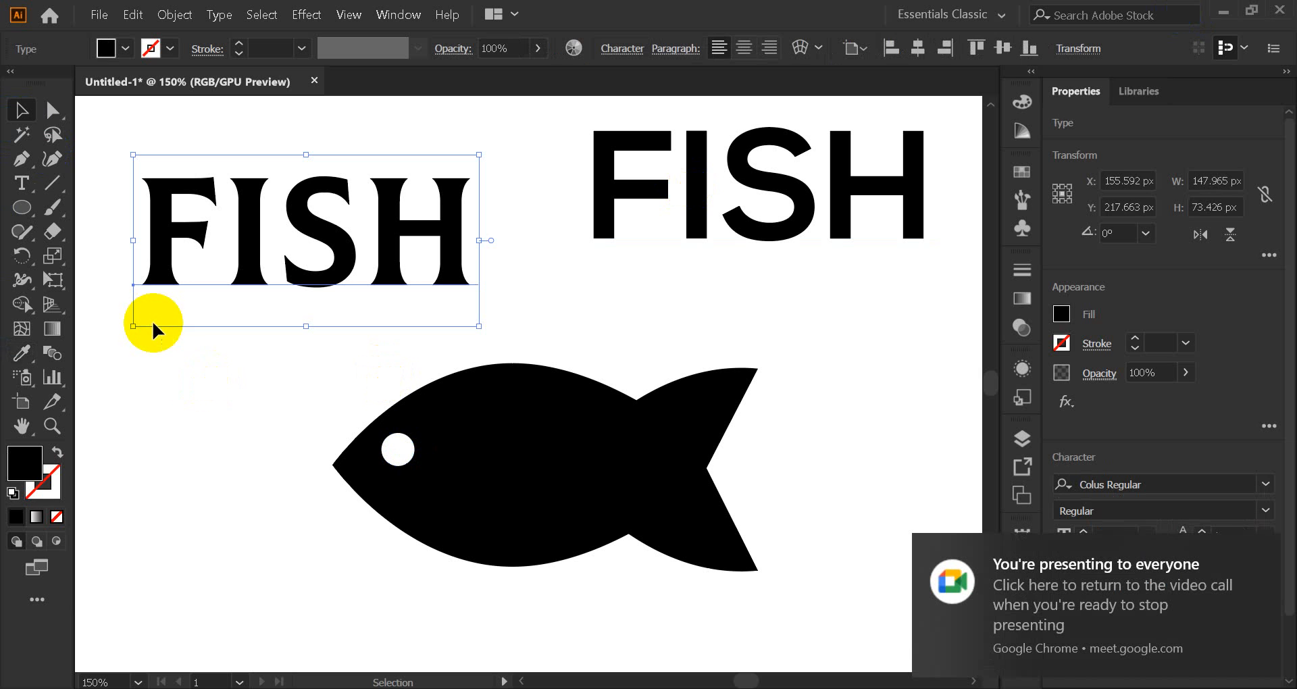
left_click(399, 450)
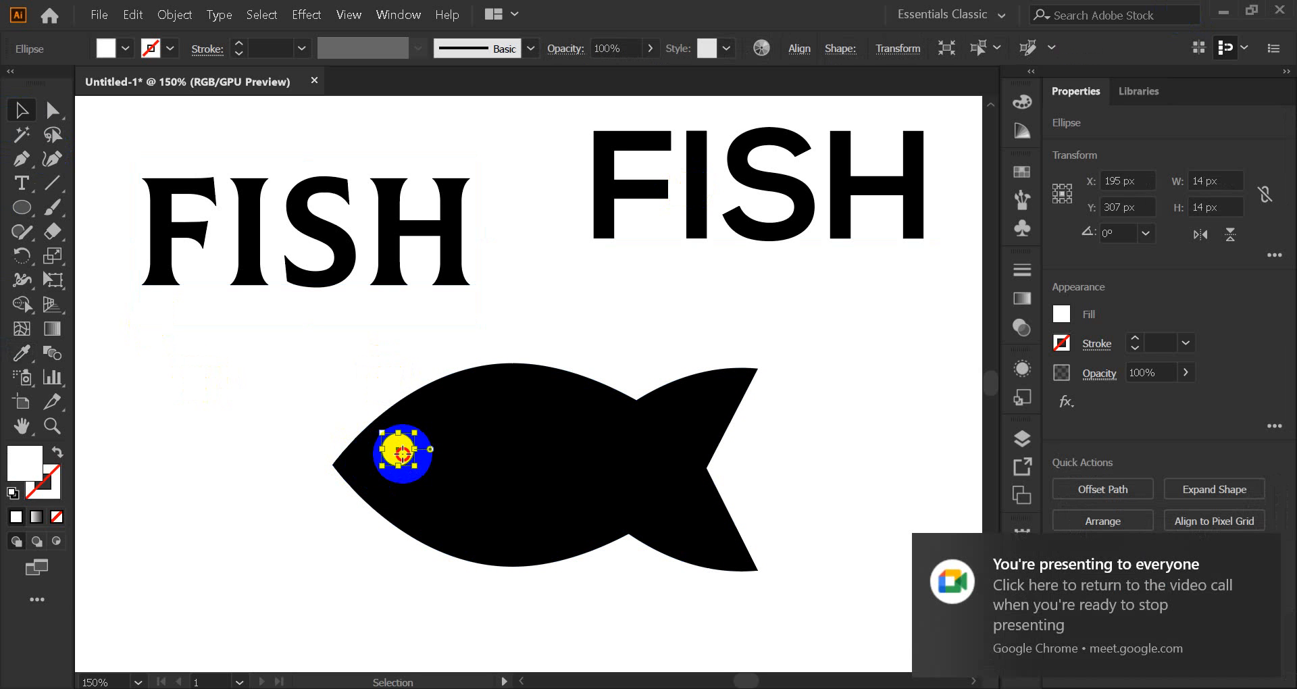
left_click_drag(403, 452, 239, 435)
left_click(551, 462)
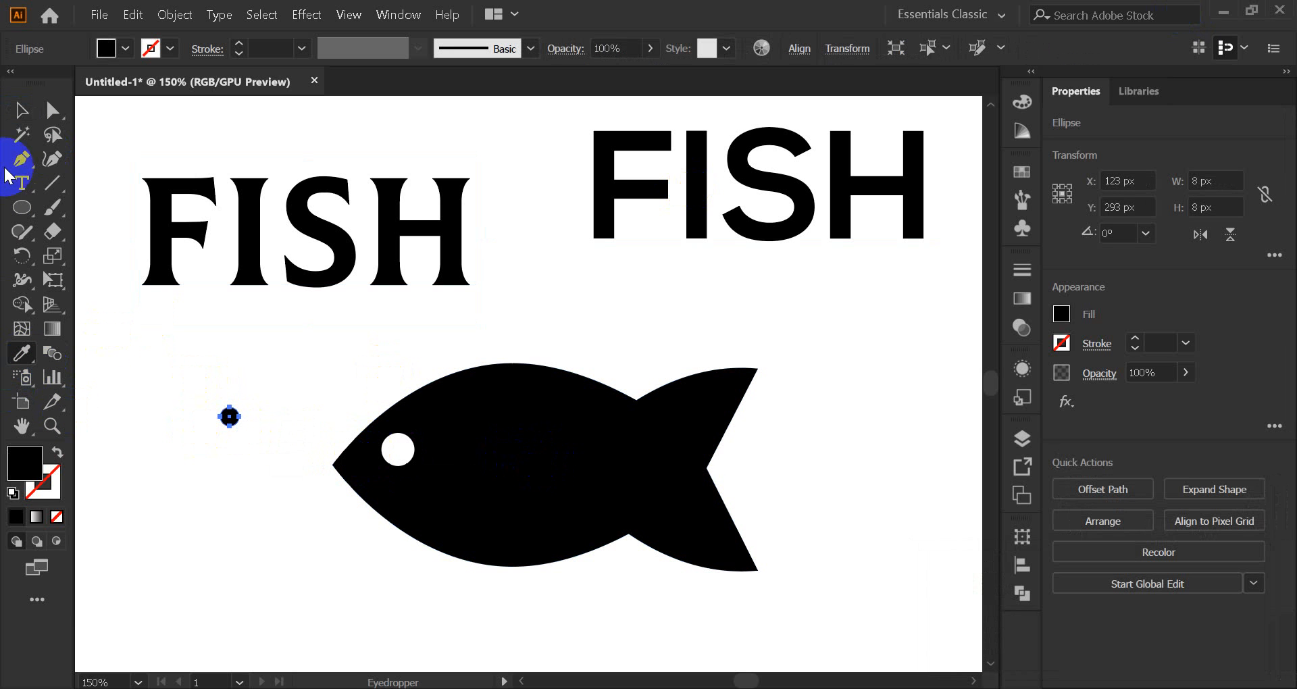
Move the small black circle onto the white eye at about X 196, Y 305 px and turn off Snap to Pixel.
left_click(22, 110)
scroll(238, 443, "up", 4)
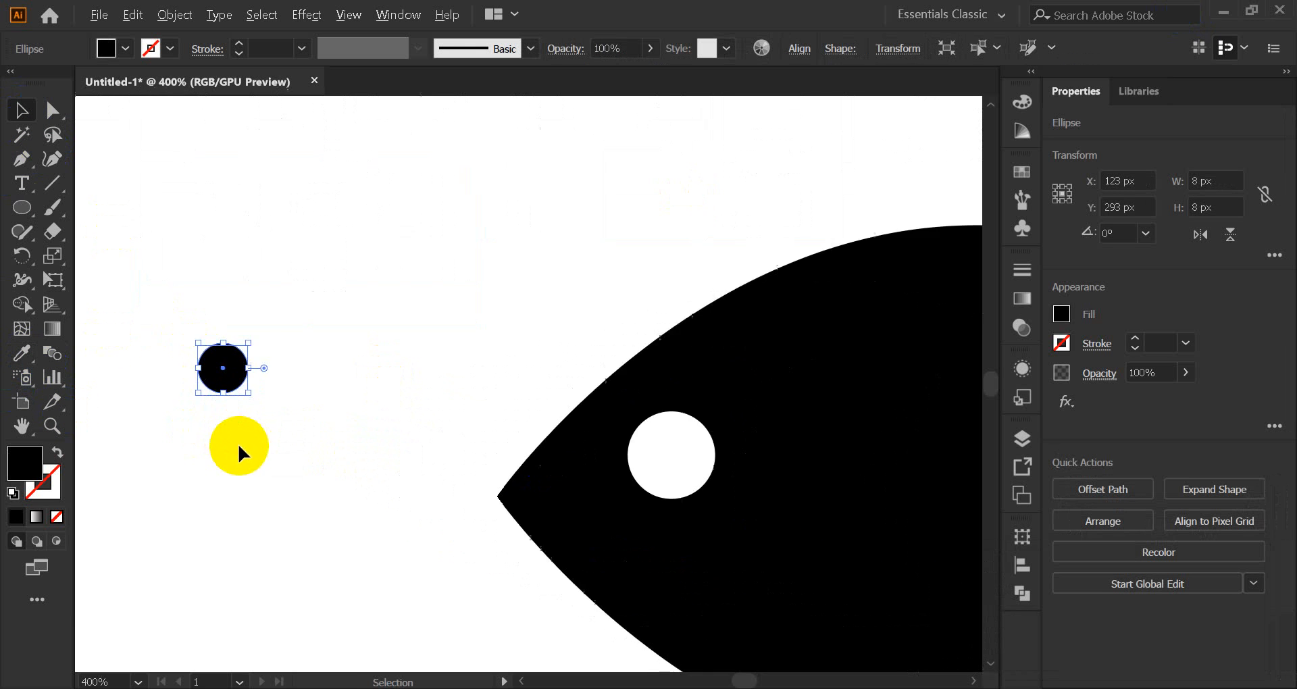
left_click_drag(242, 342, 910, 447)
left_click(349, 15)
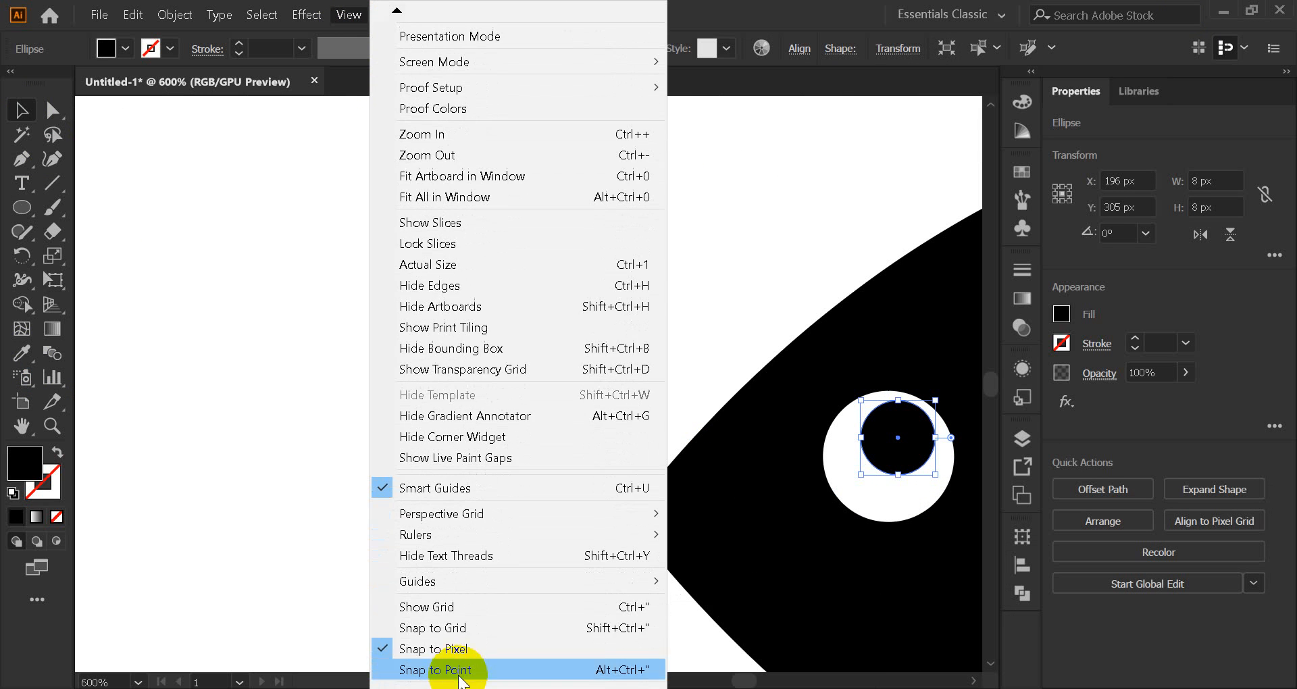
left_click(464, 647)
left_click(429, 394)
scroll(420, 370, "down", 4)
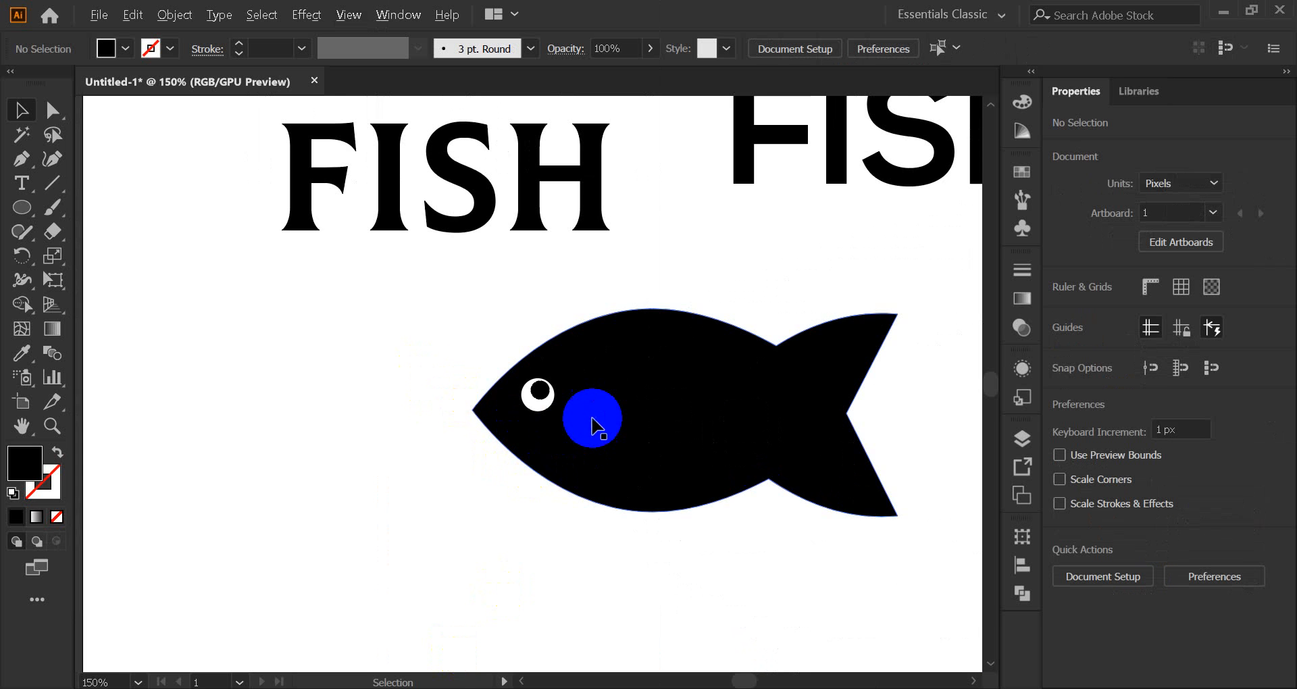
Try the black pupil at the upper edge of the white eye and shift it towards the eye's upper-right side.
scroll(535, 419, "up", 4)
left_click_drag(398, 351, 391, 339)
left_click(150, 181)
scroll(361, 251, "down", 7)
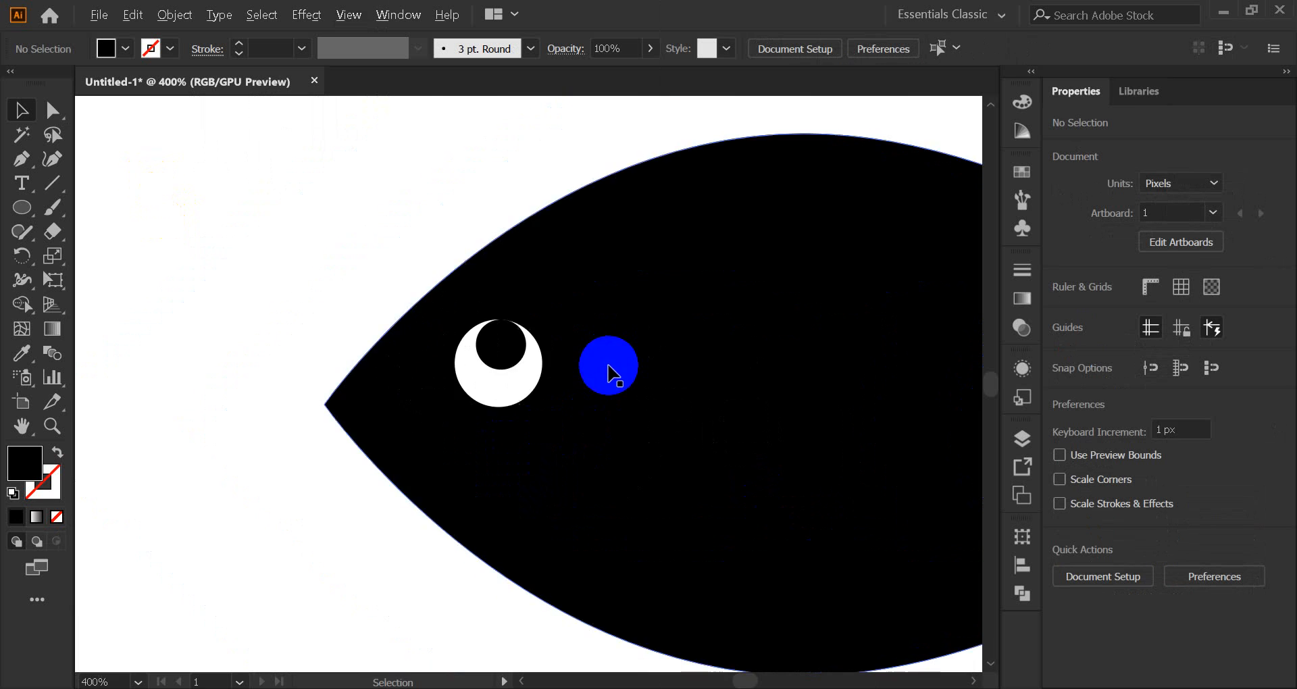
scroll(638, 414, "up", 6)
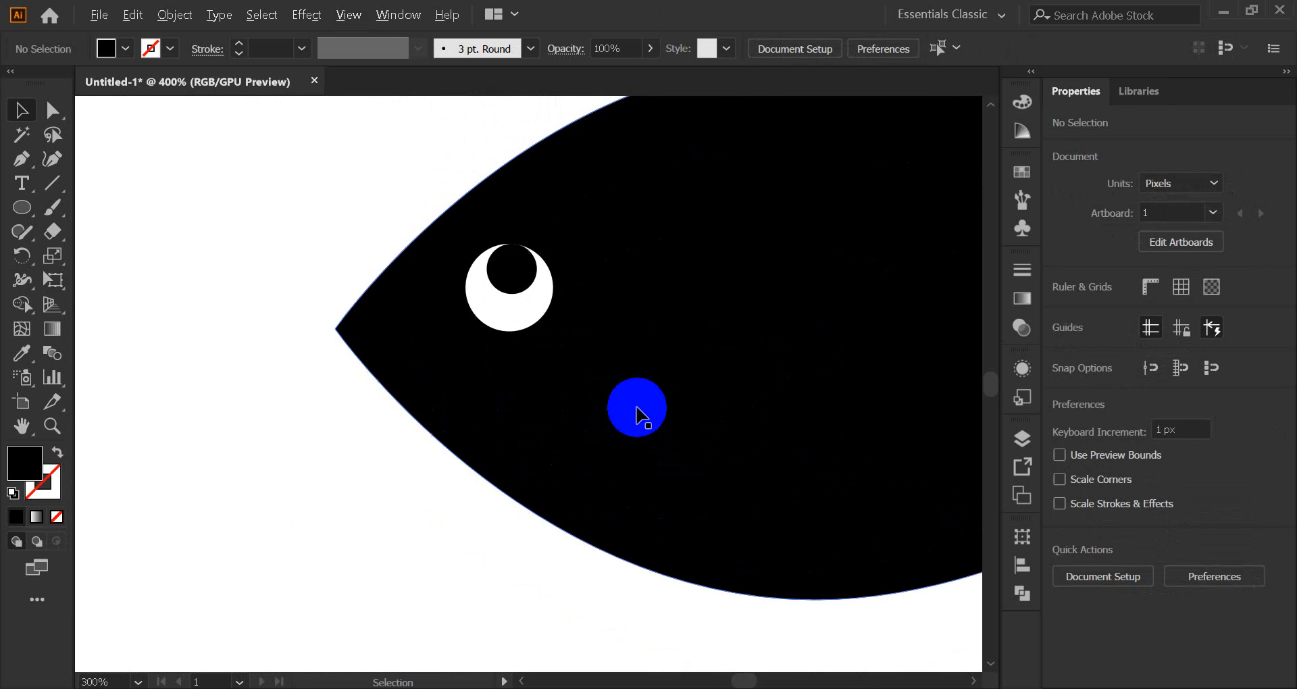
left_click_drag(467, 219, 466, 218)
left_click(144, 180)
scroll(671, 333, "down", 5)
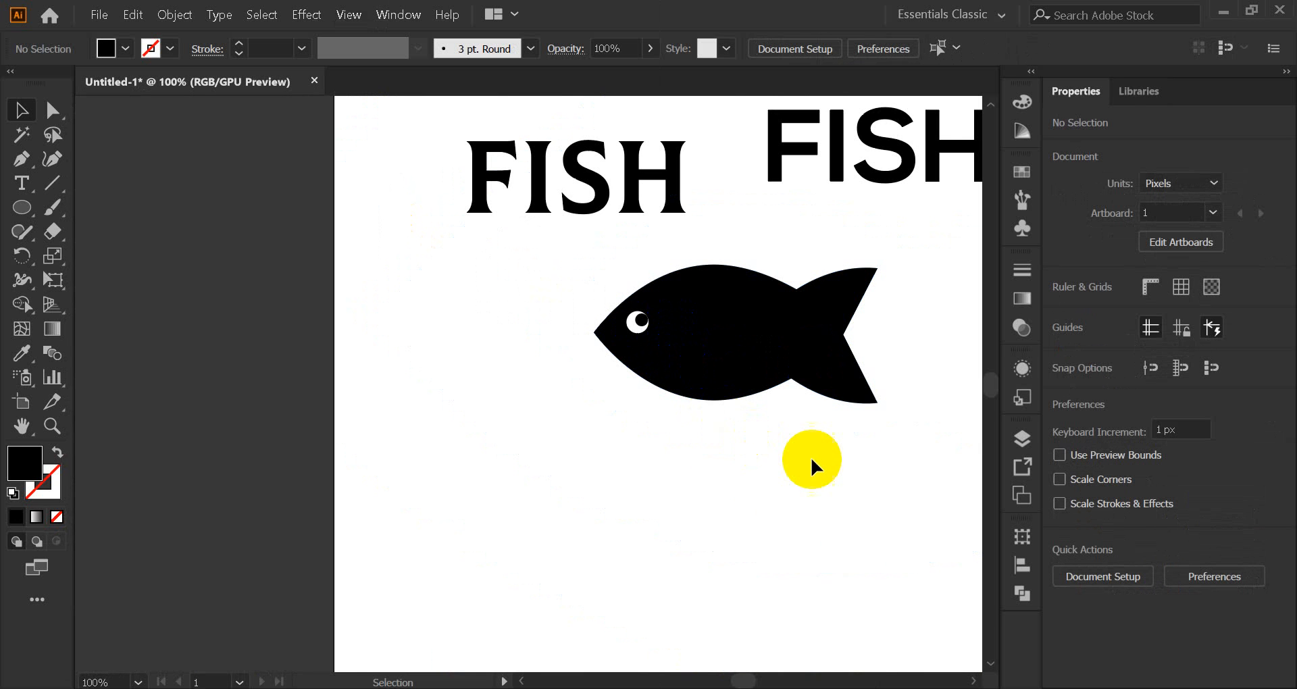
Centre the black pupil inside the white eye circle.
scroll(807, 469, "up", 5)
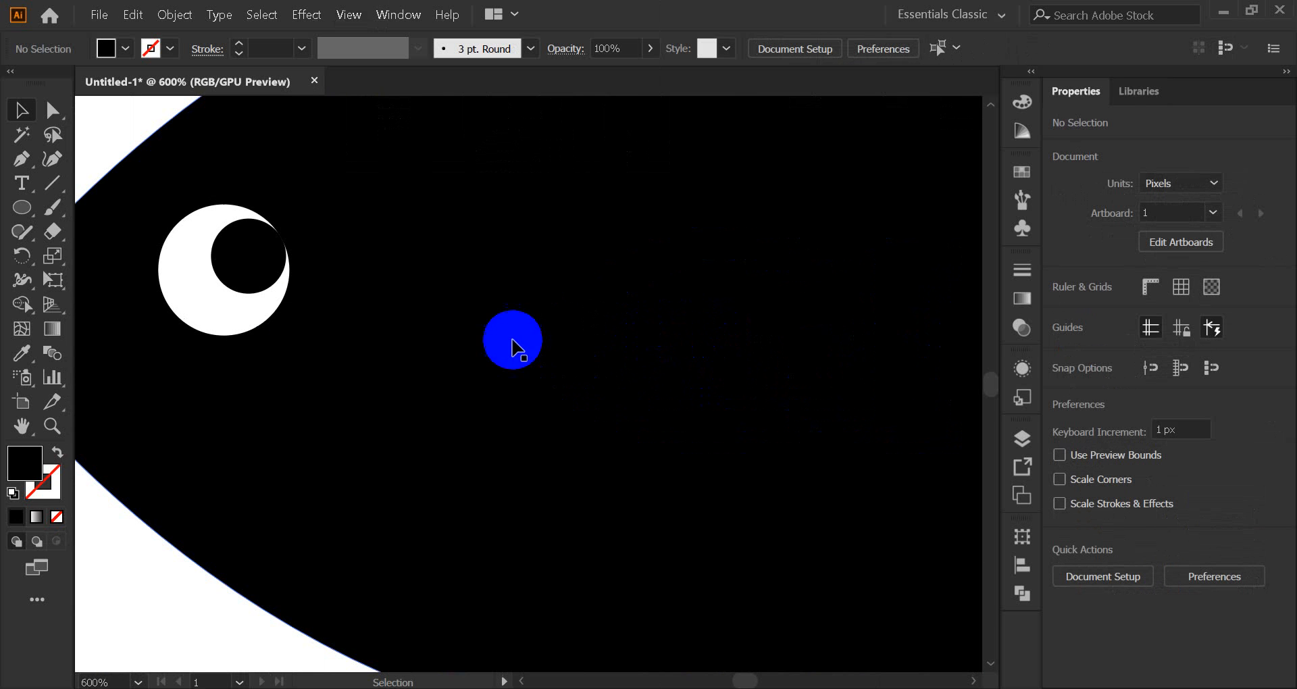
left_click_drag(262, 272, 230, 268)
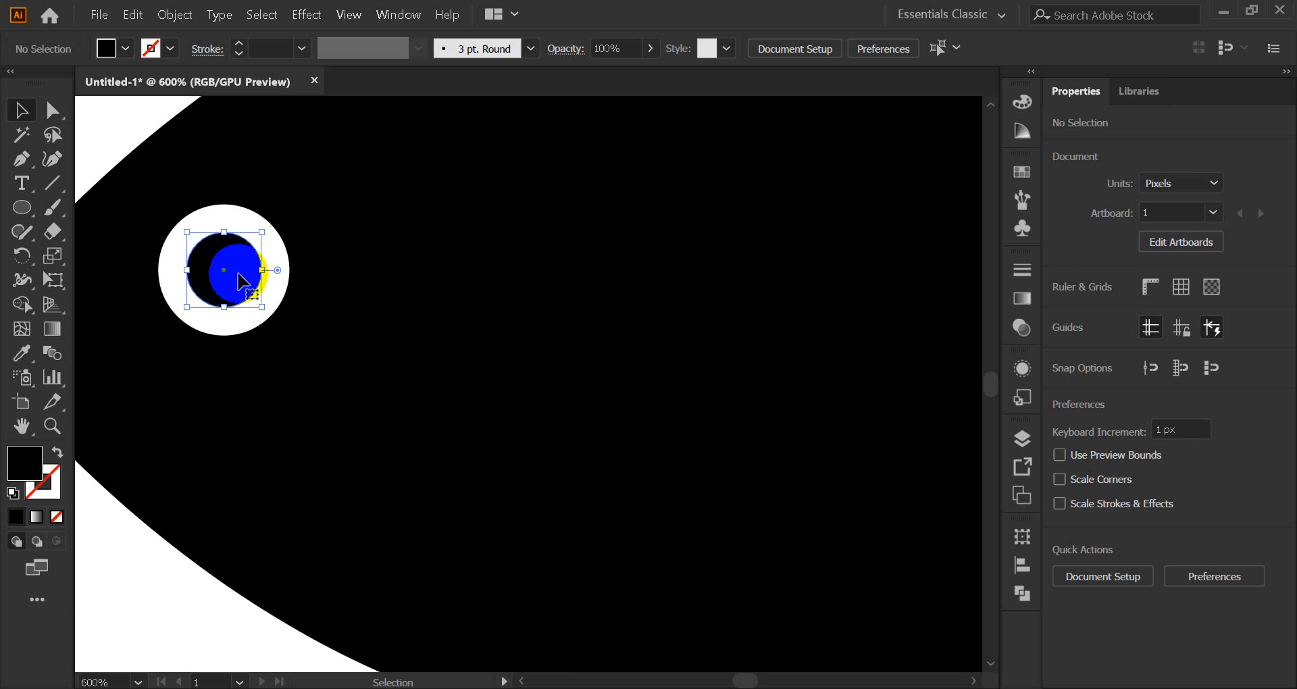
scroll(417, 356, "down", 5)
scroll(414, 354, "down", 1)
left_click(428, 456)
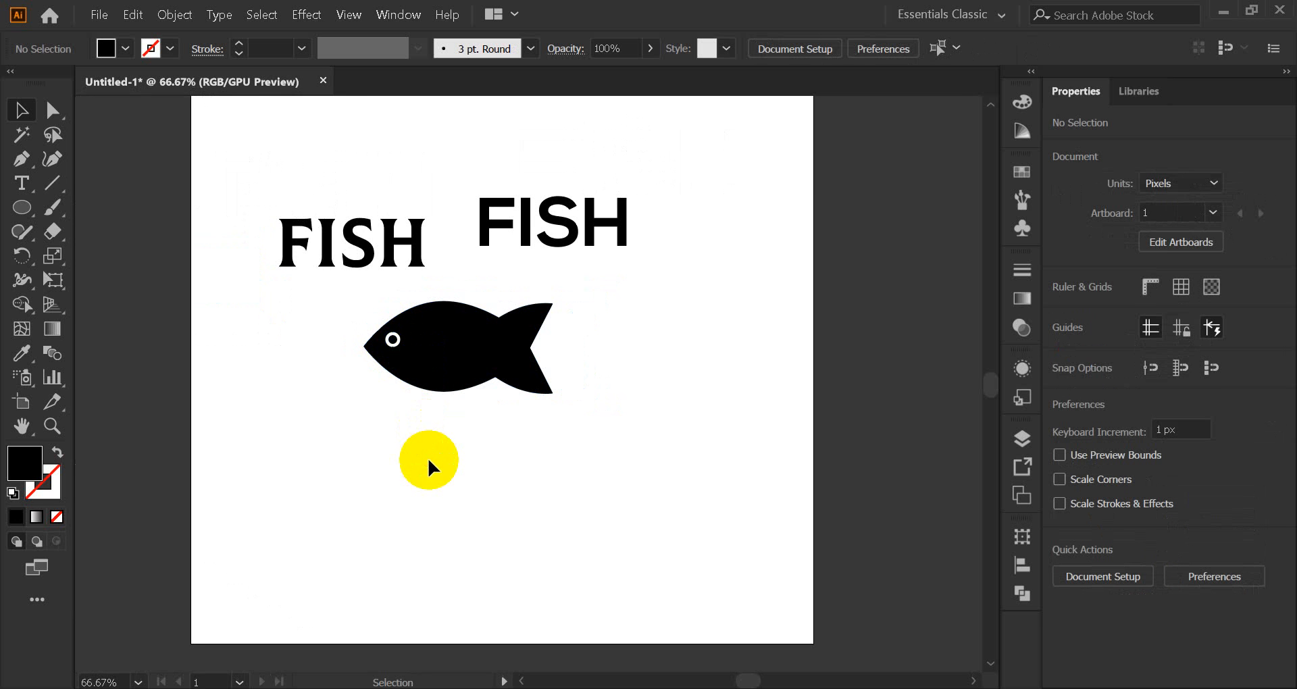
Draw a vertical straight line about 100 px long across the fish just behind the eye, at about X 212 px, with the Pen tool.
scroll(365, 344, "up", 4)
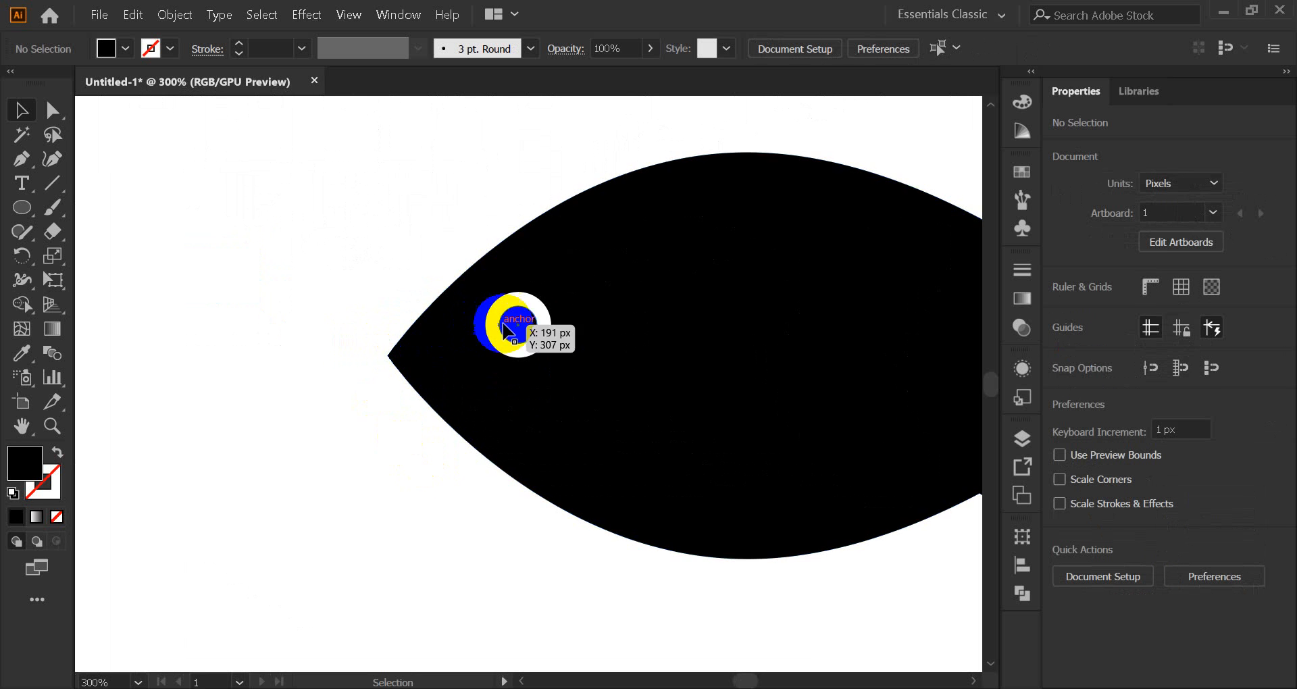
scroll(611, 336, "down", 1)
left_click_drag(715, 353, 559, 368)
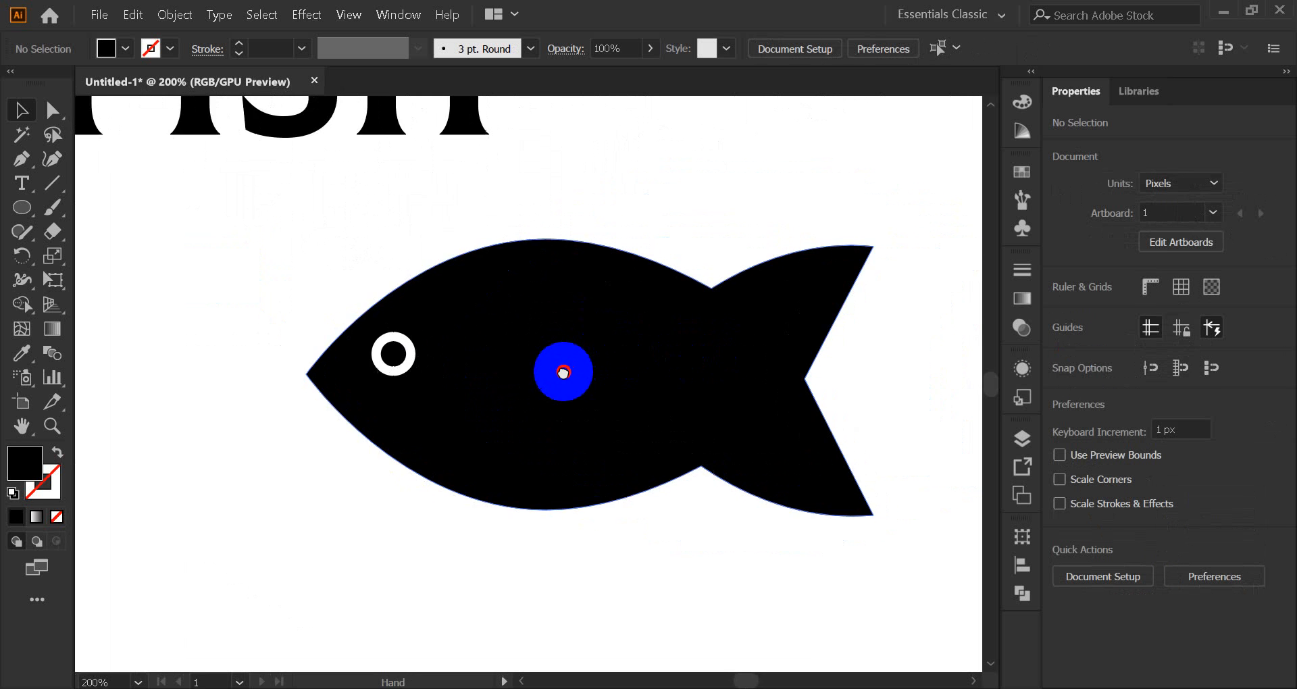
left_click(22, 166)
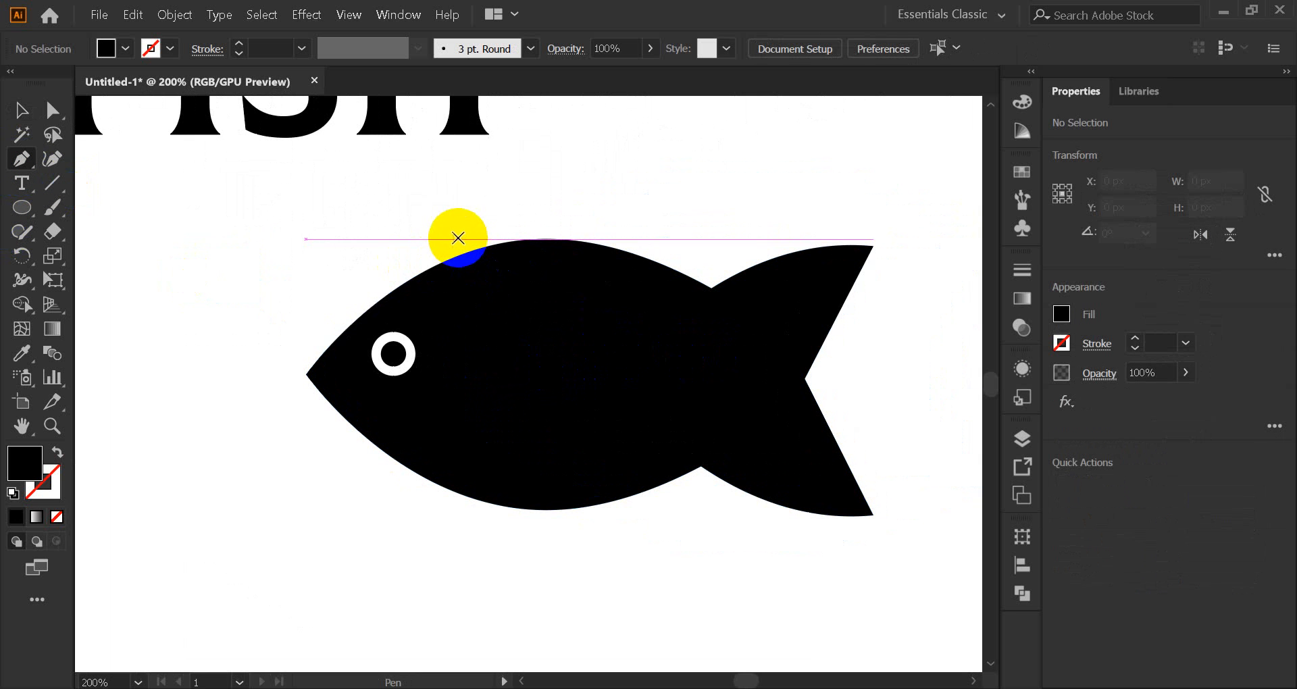
left_click(446, 237)
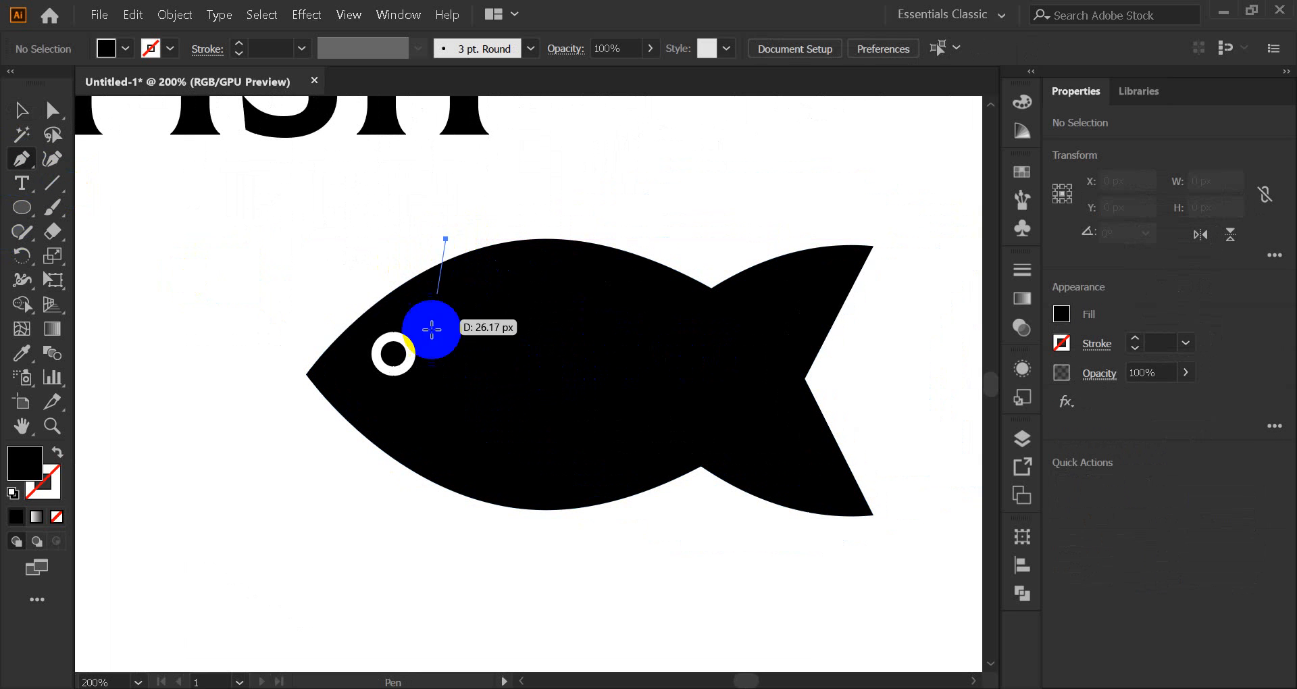
left_click(438, 564)
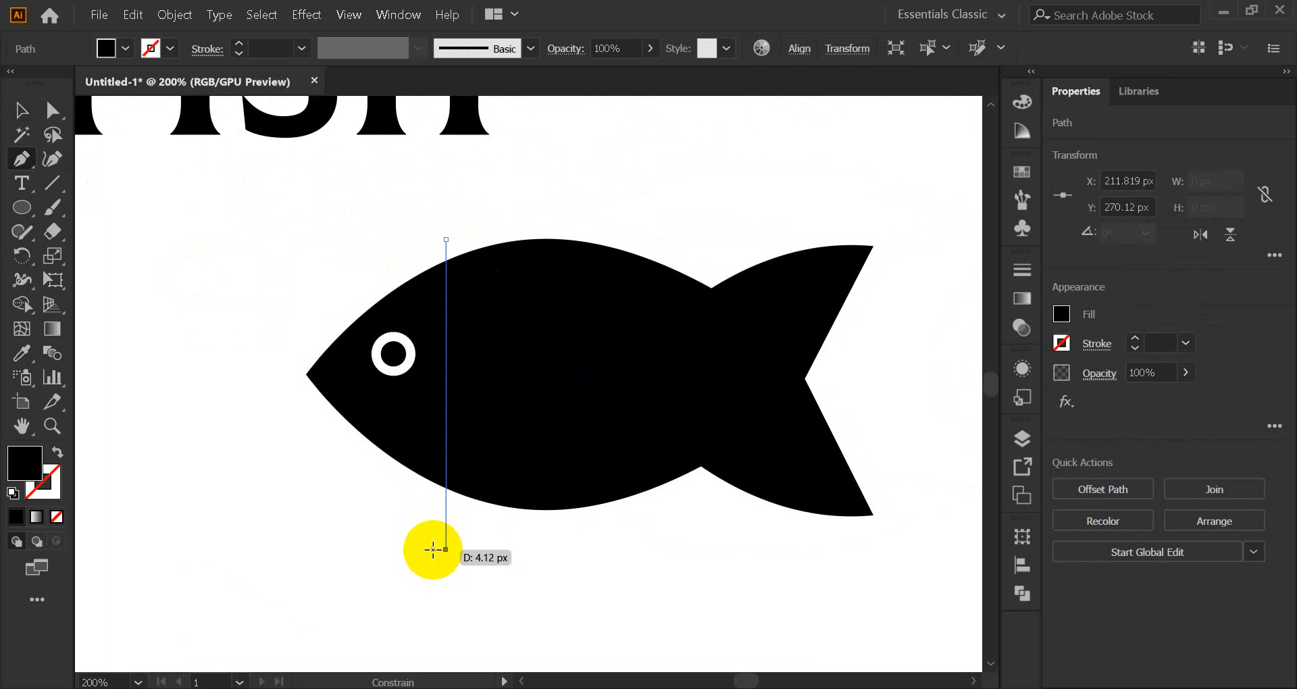
left_click(21, 108)
left_click(369, 200)
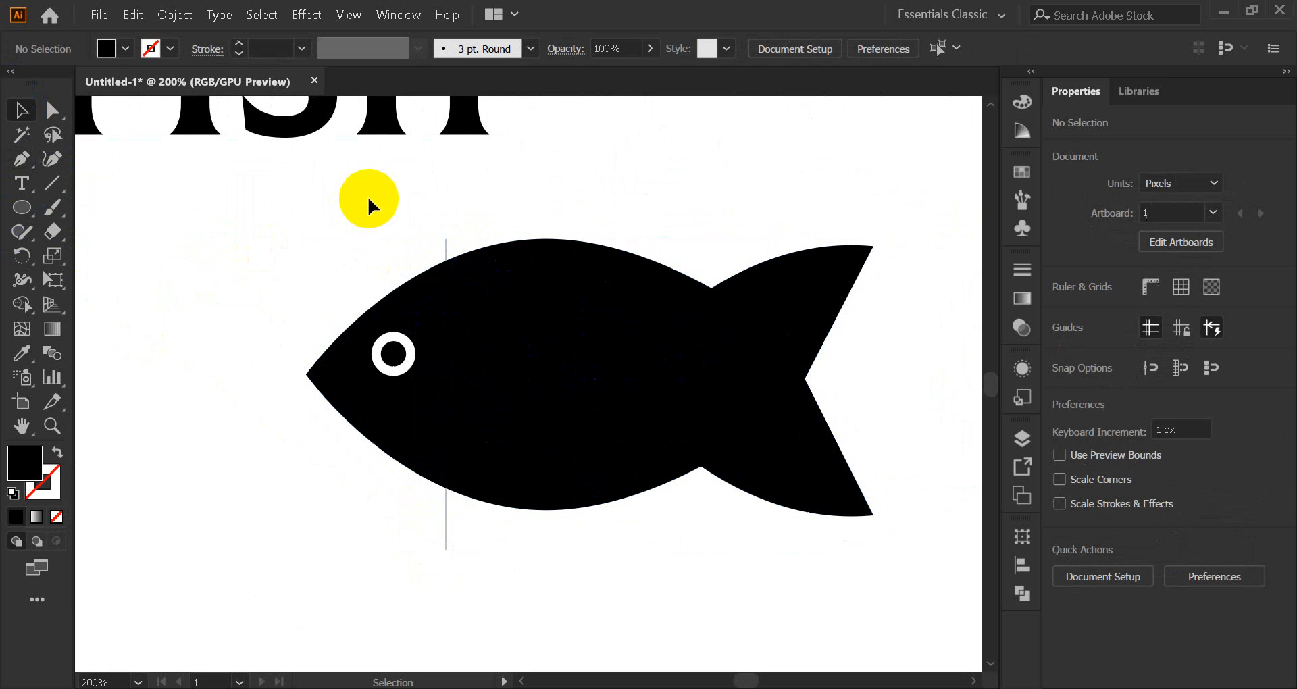
Divide the fish along the vertical line with Pathfinder Divide and ungroup the resulting pieces.
left_click(477, 304)
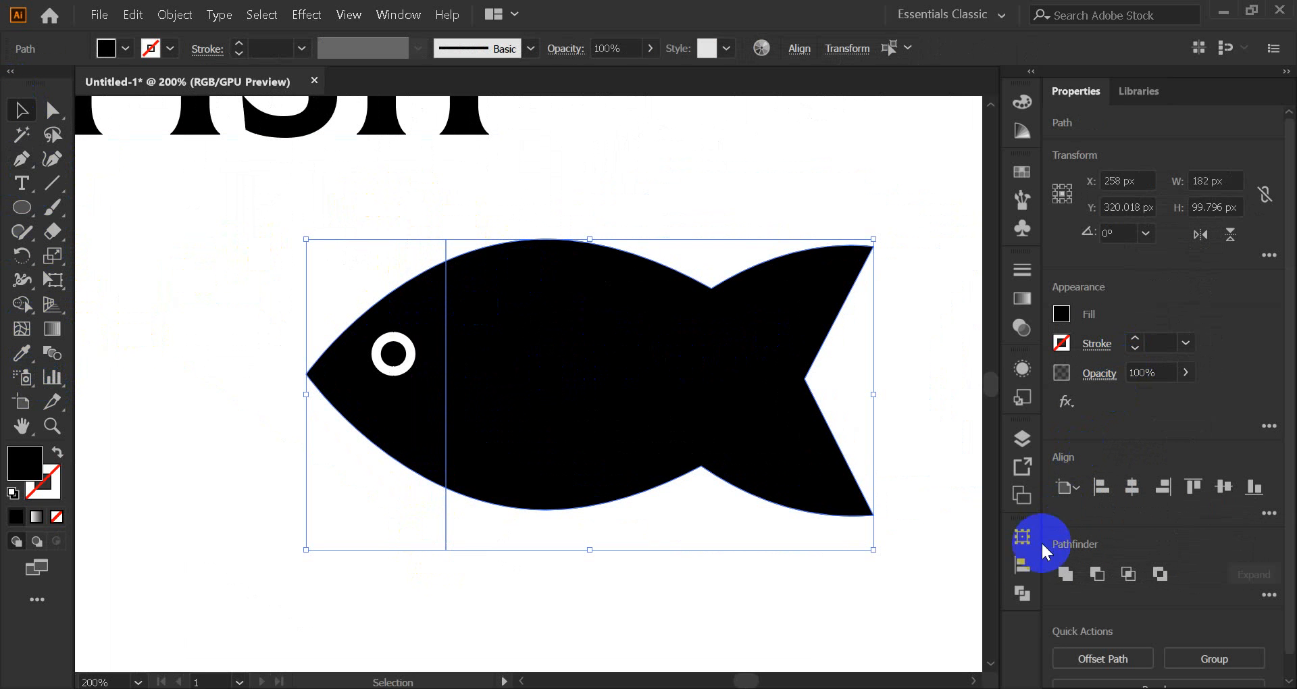
left_click(1022, 593)
left_click(787, 633)
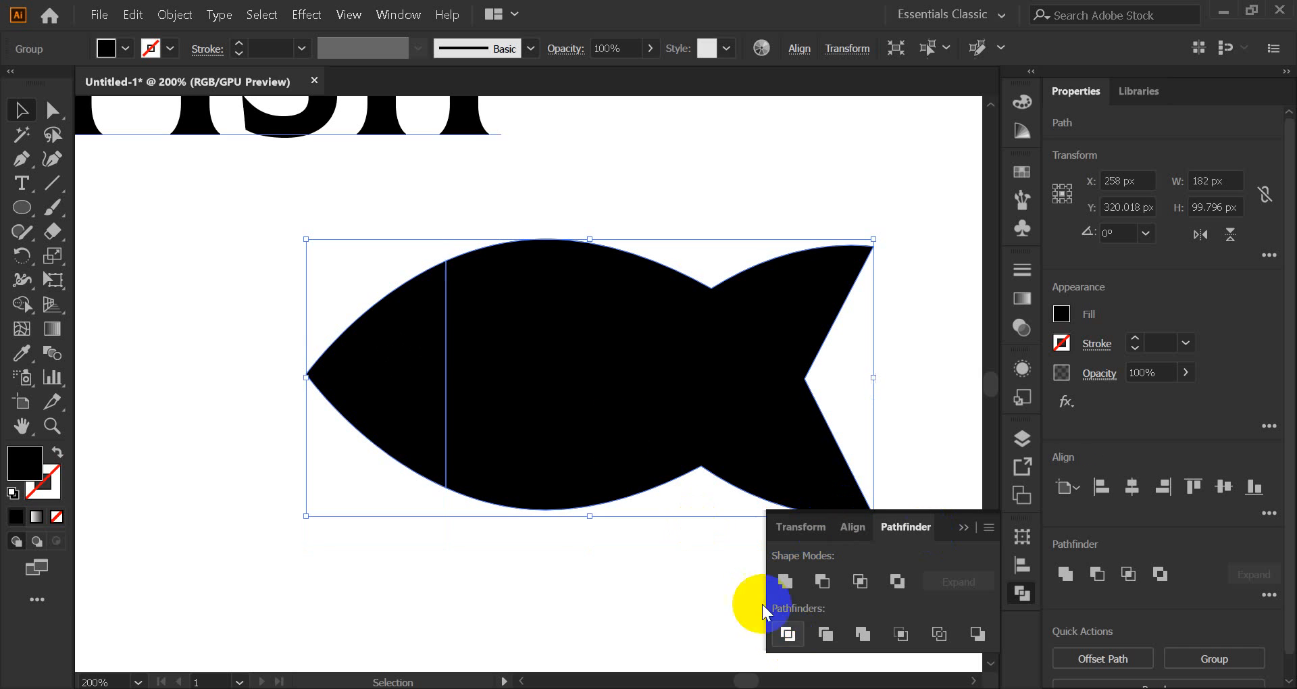
right_click(567, 351)
left_click(654, 505)
left_click(418, 590)
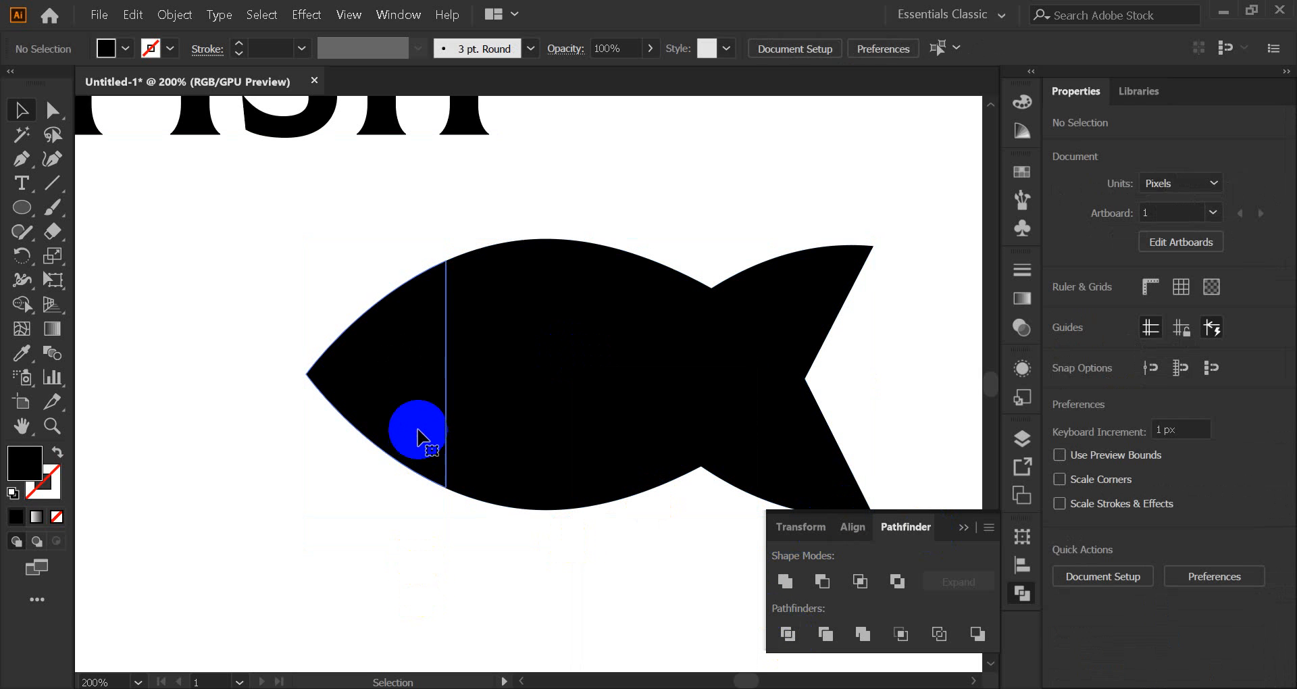
Send the fish's head piece to the back, behind the eye circles.
right_click(420, 432)
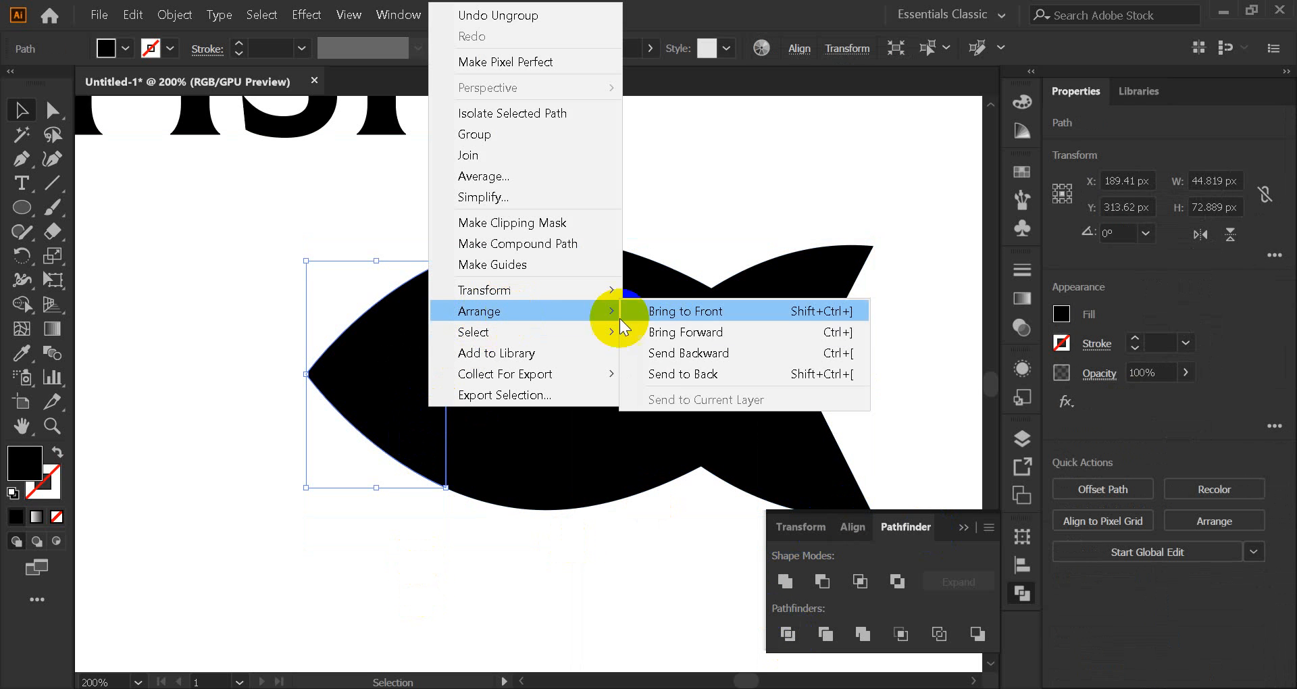
left_click(686, 371)
left_click(476, 550)
left_click(521, 434)
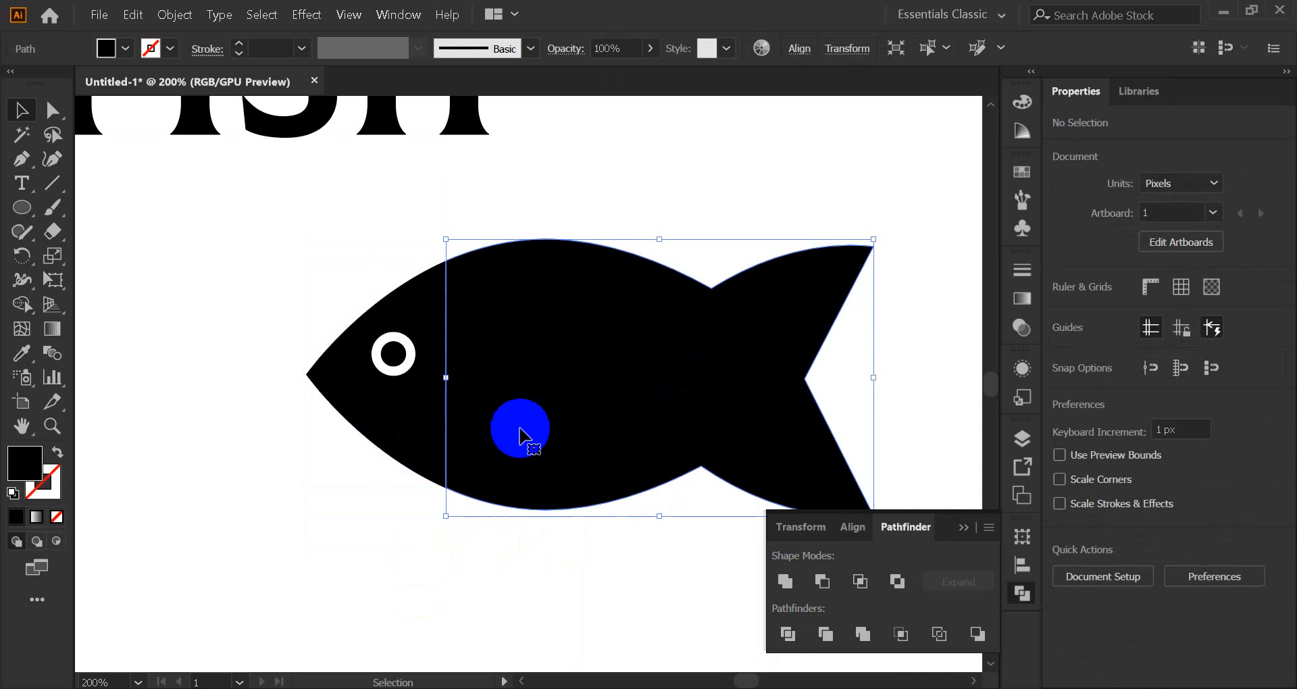
left_click(486, 586)
Switch to the Google Meet window in Chrome to check the meeting, and return to Illustrator.
mouse_move(674, 688)
left_click(591, 653)
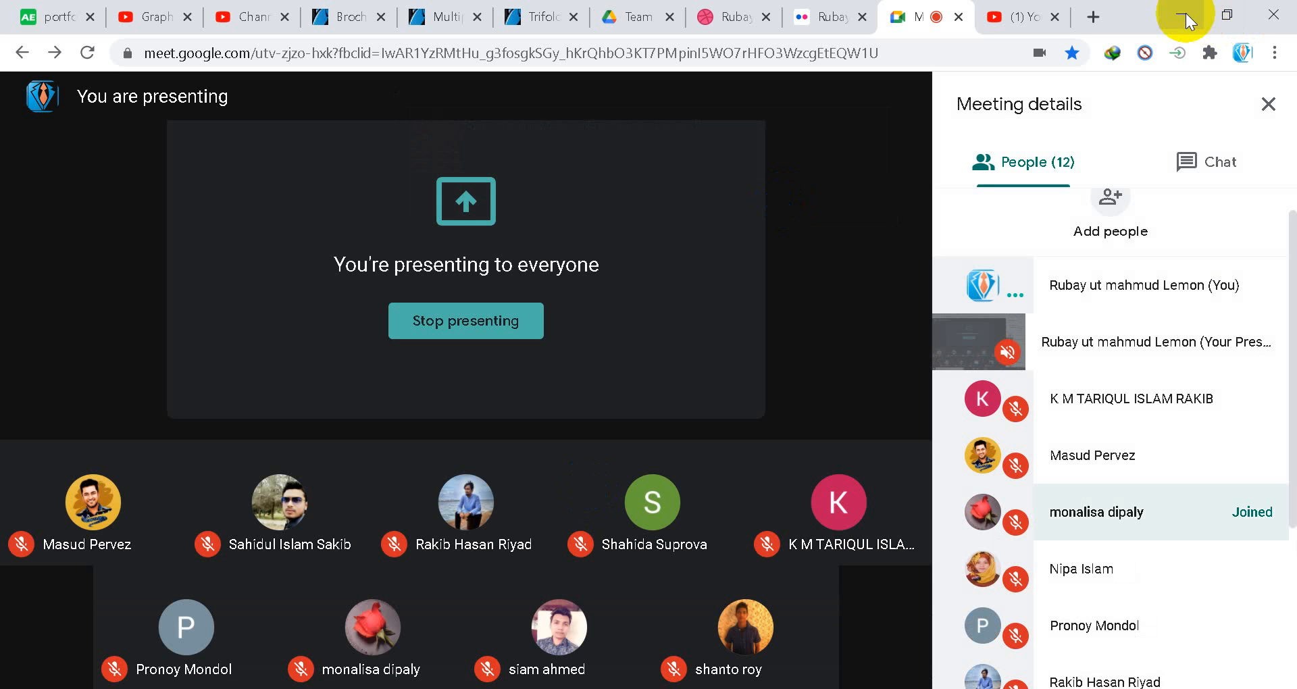
left_click(1182, 14)
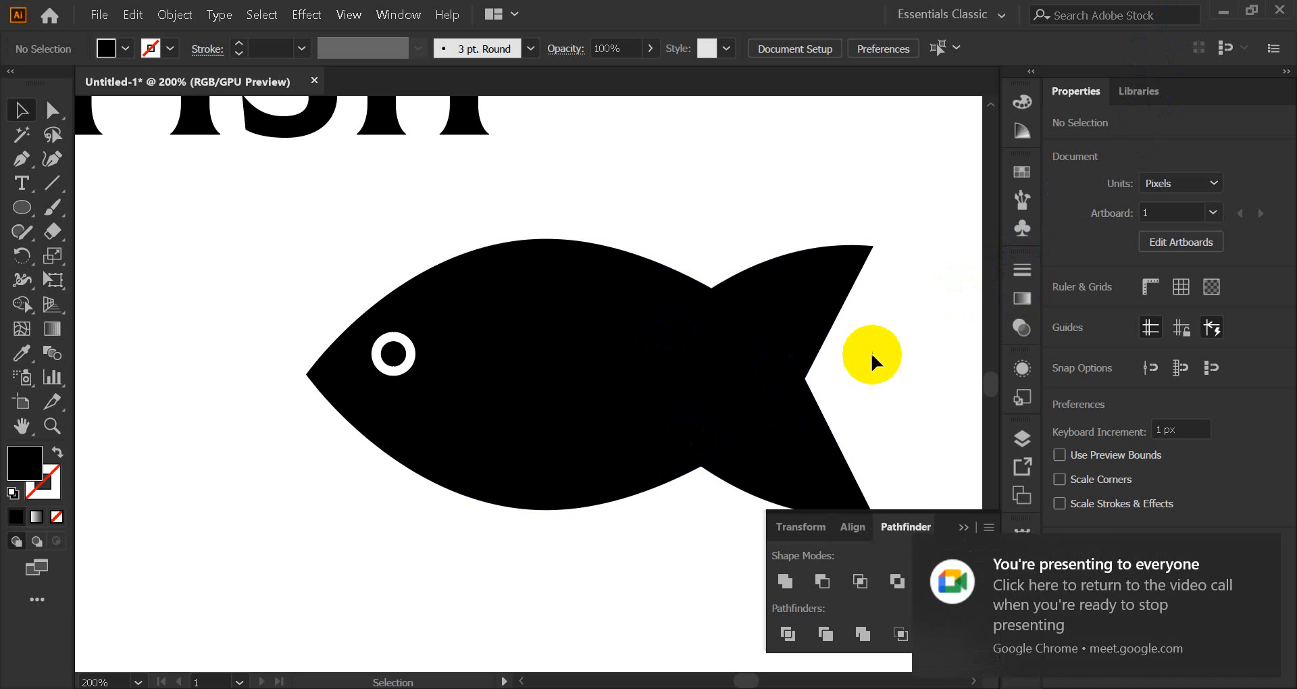
Try moving the fish's body piece well away from the head and undo the move.
left_click(960, 527)
scroll(848, 465, "up", 2)
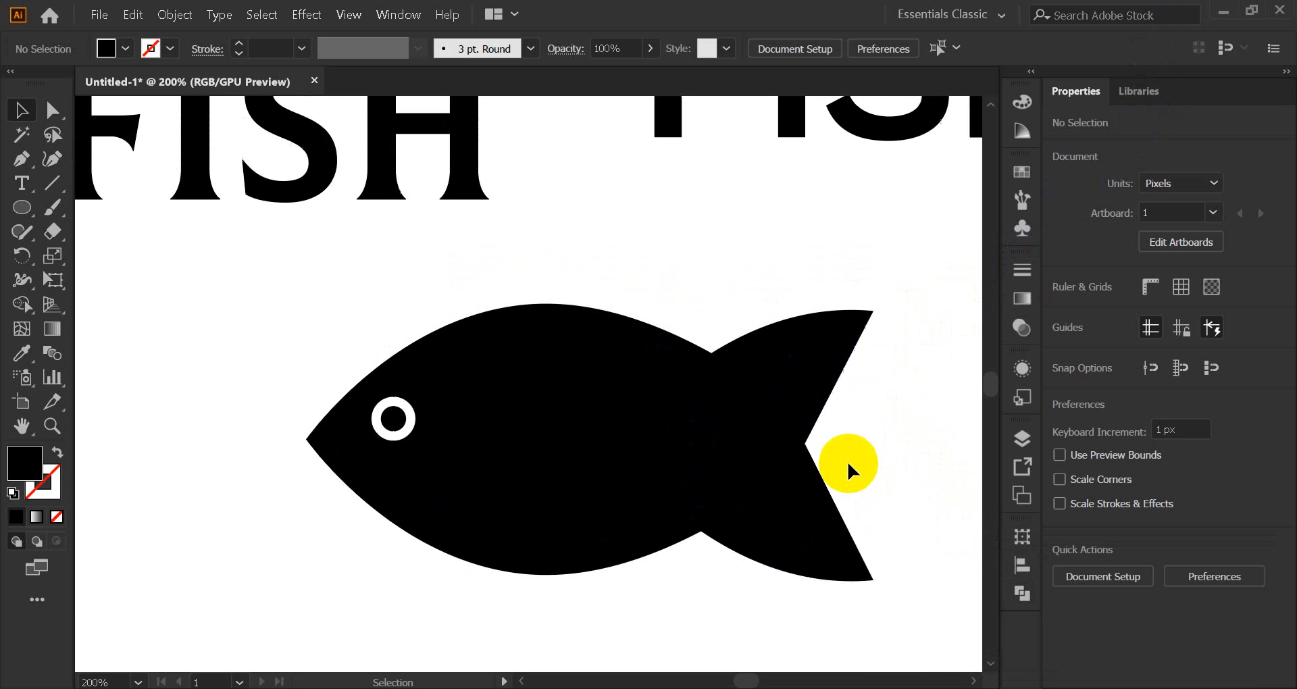
scroll(611, 331, "down", 2)
left_click_drag(611, 337, 687, 352)
left_click(535, 404)
left_click_drag(404, 310, 699, 436)
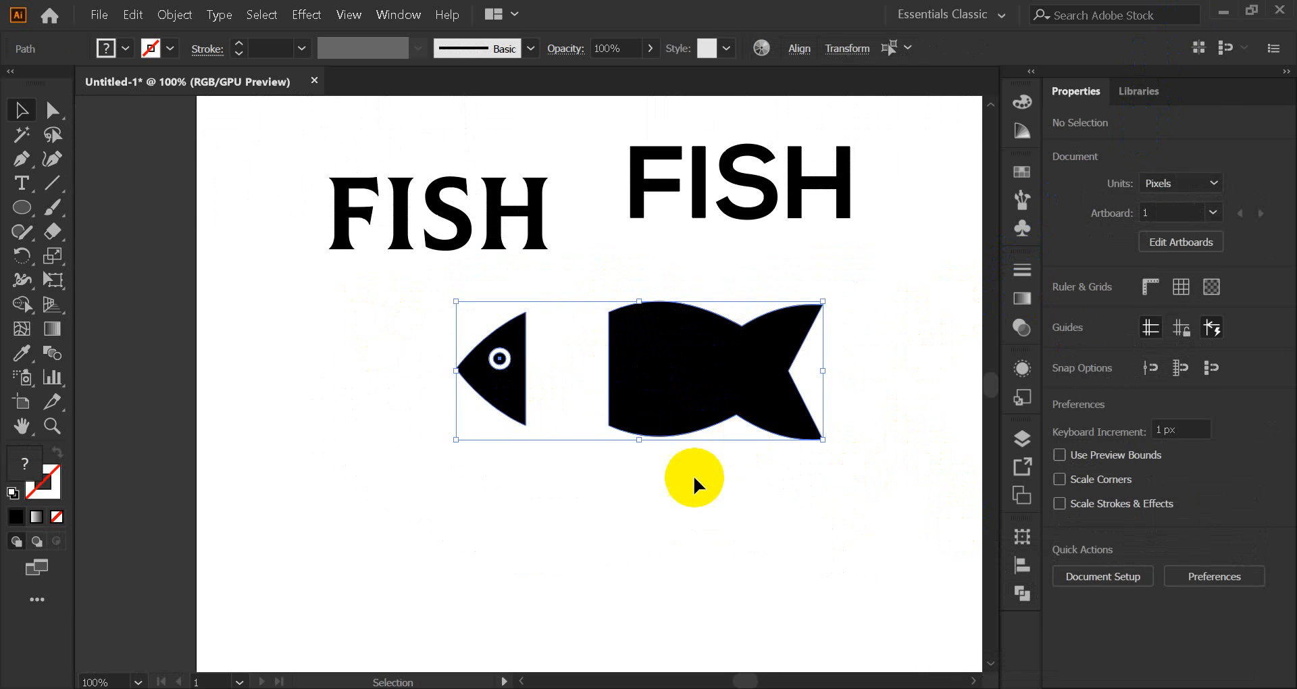
left_click(665, 493)
key("ctrl+z")
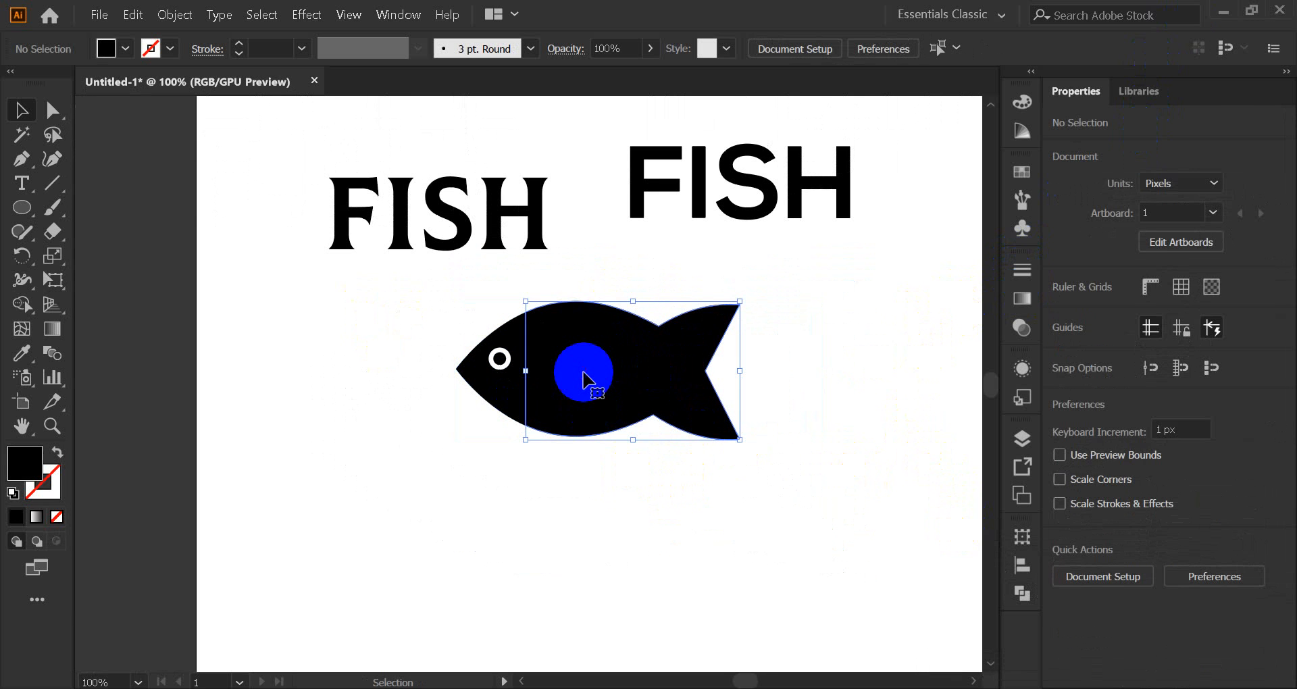
Try a narrow gap between the head and body pieces and undo the move.
mouse_move(594, 392)
left_mouse_down()
mouse_move(588, 379)
mouse_move(610, 390)
left_mouse_up()
key("ctrl+z")
left_click(605, 514)
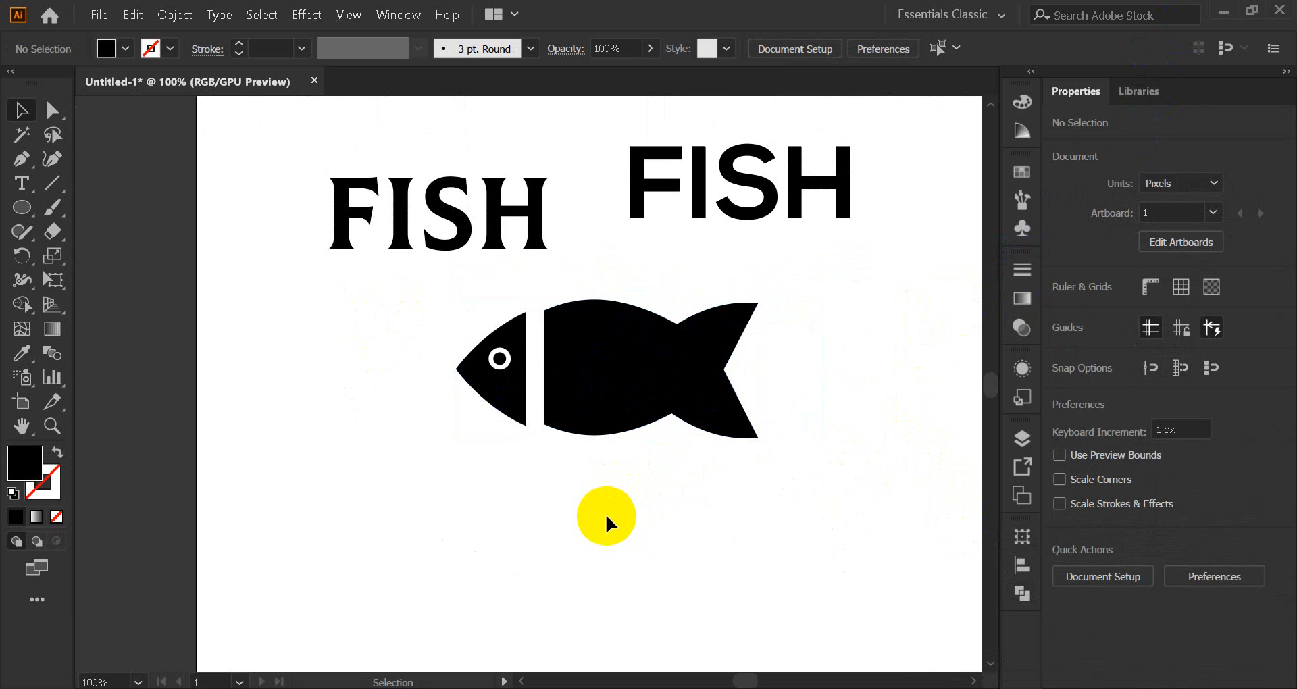
key("ctrl+z")
left_click(607, 514)
Bring the fish's body piece to the front.
left_click(585, 362)
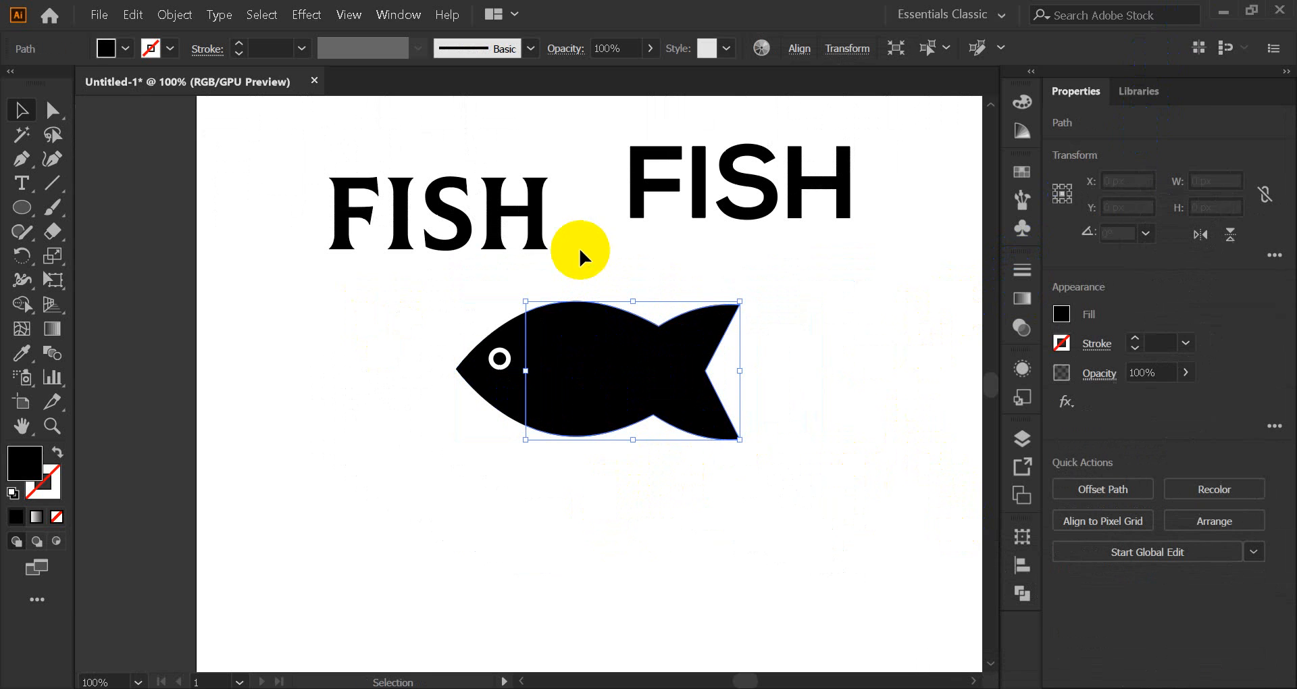
left_click_drag(602, 179, 664, 343)
left_click(645, 518)
left_click(612, 389)
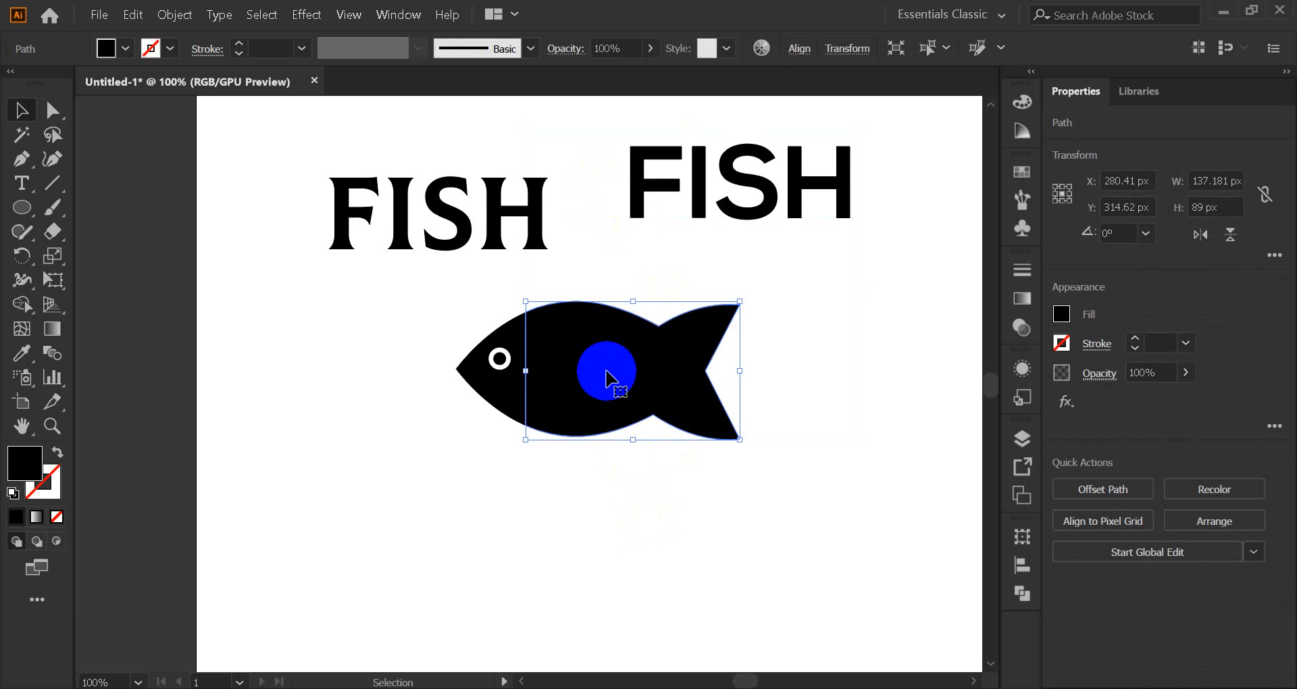
right_click(605, 366)
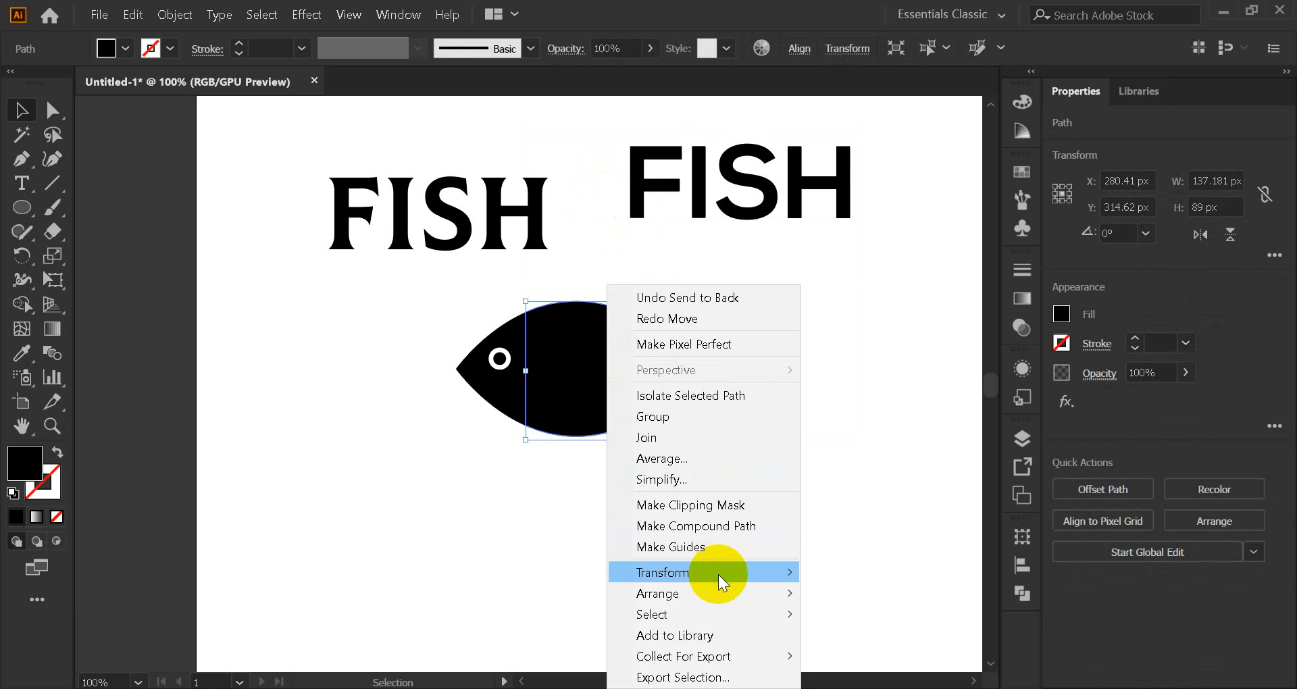
mouse_move(712, 591)
left_click(821, 594)
left_click(790, 502)
left_click(602, 376)
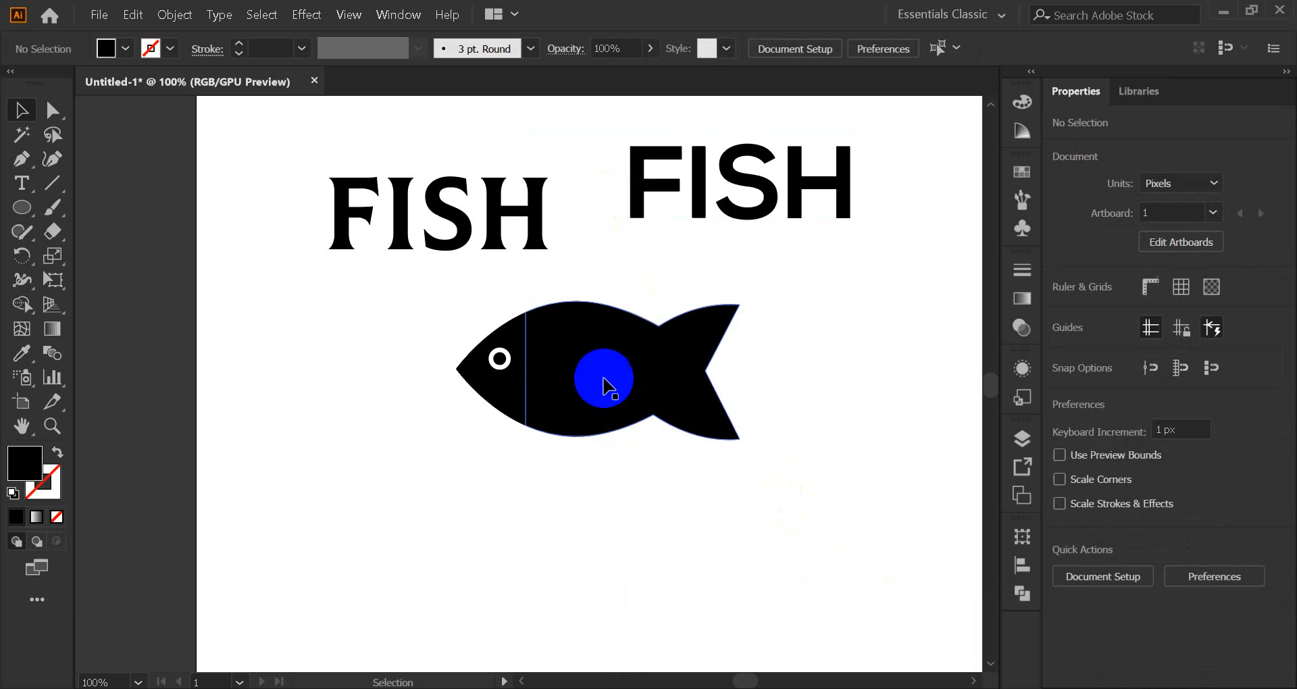
Warp the sans-serif FISH text into the fish's body shape using Envelope Distort with the top object.
left_click(836, 350)
left_click_drag(633, 200, 724, 419)
left_click(176, 15)
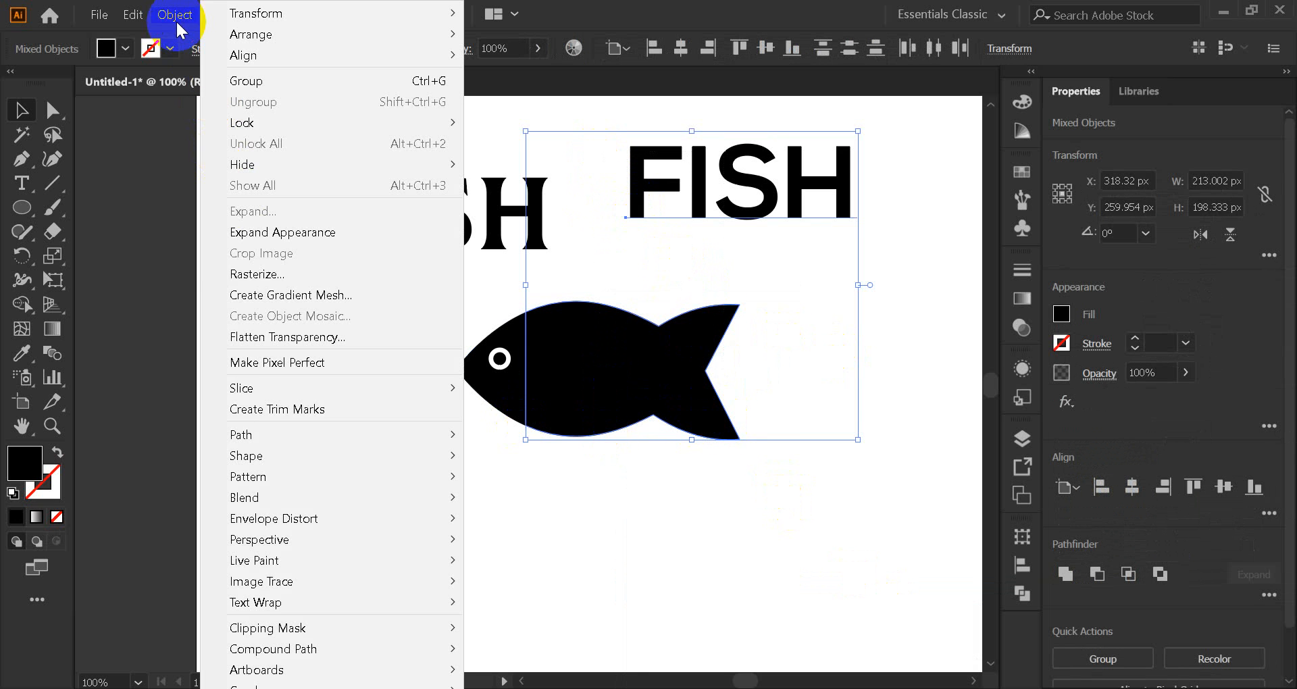
mouse_move(313, 520)
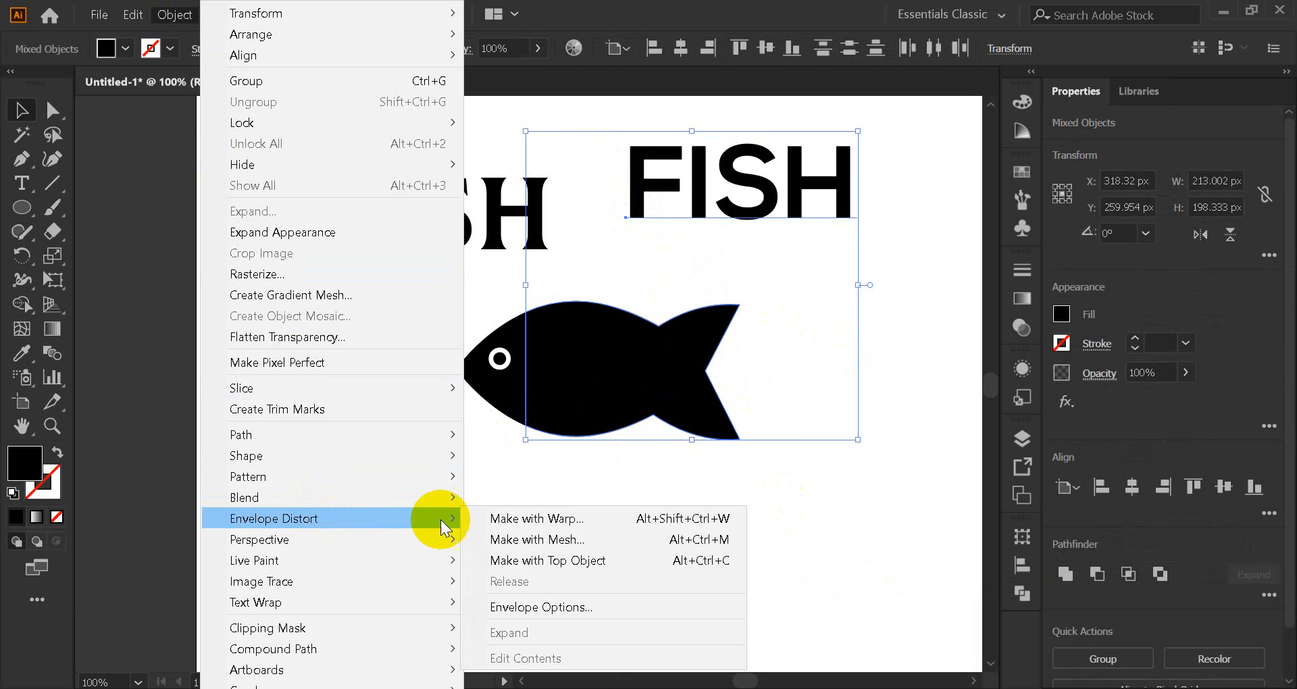
left_click(561, 560)
left_click(143, 501)
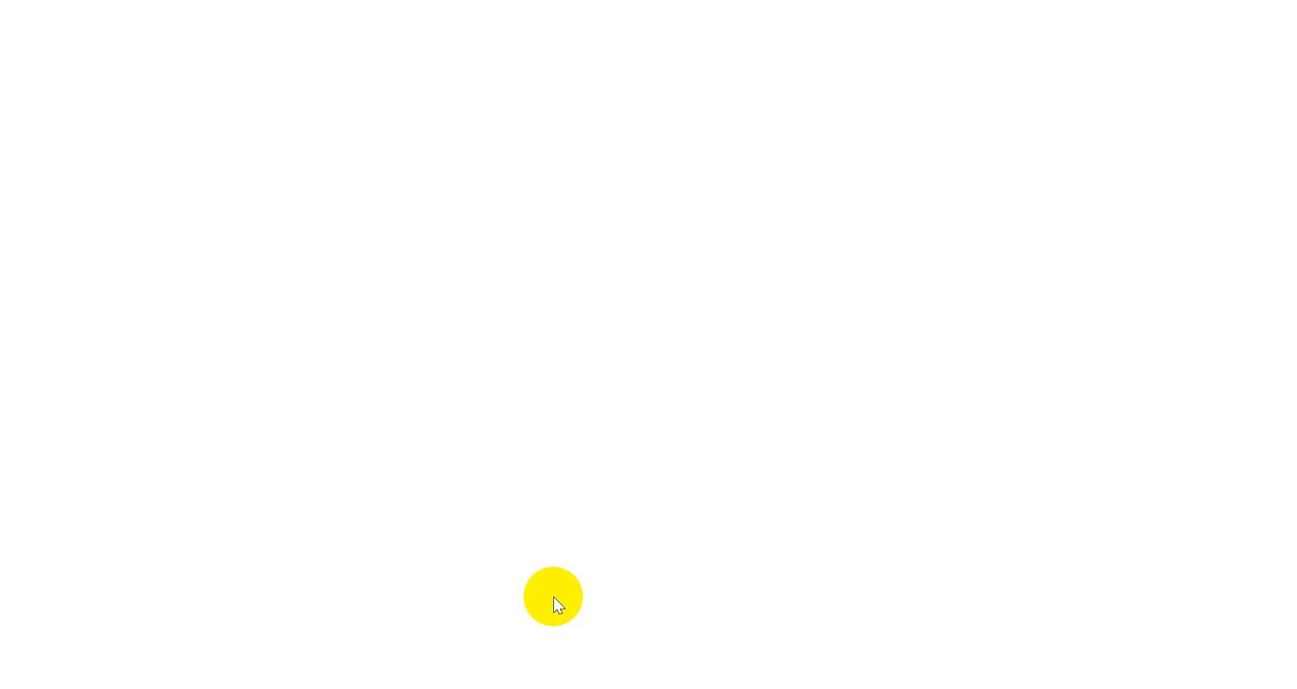
Switch to Chrome to view the reference FISH logo on Flickr, and return to Illustrator.
left_click(554, 597)
left_click(829, 15)
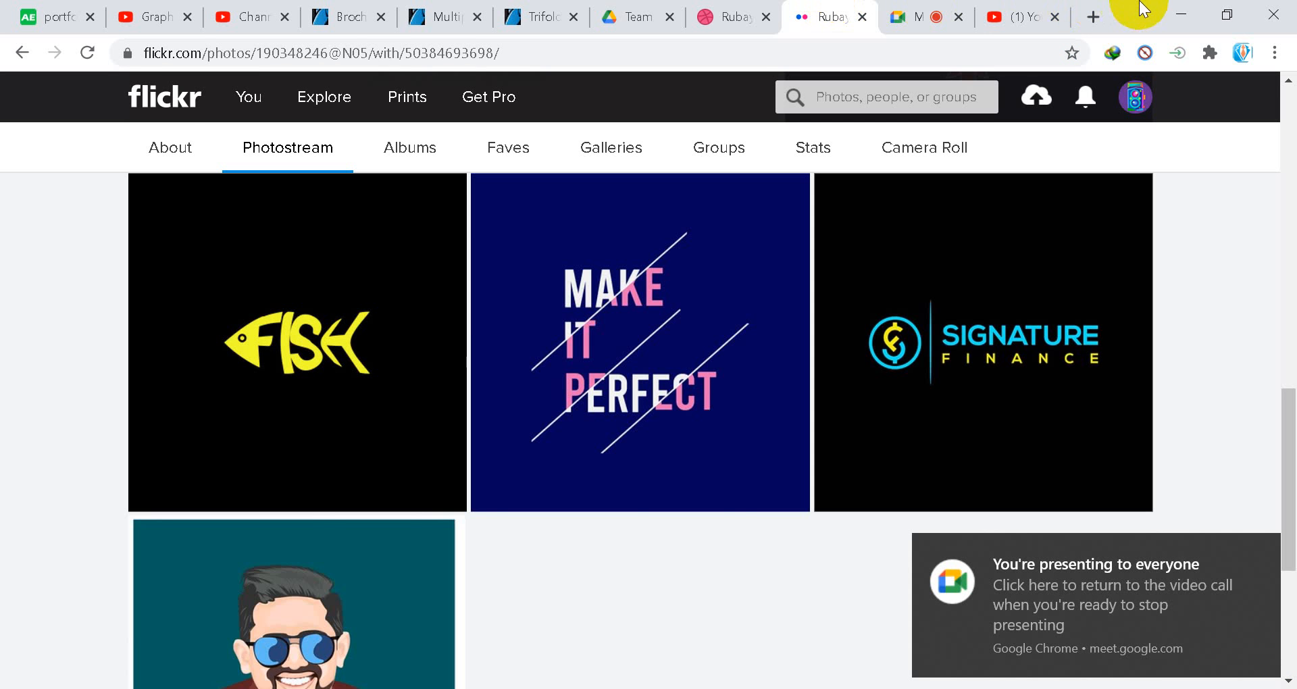
left_click(1175, 14)
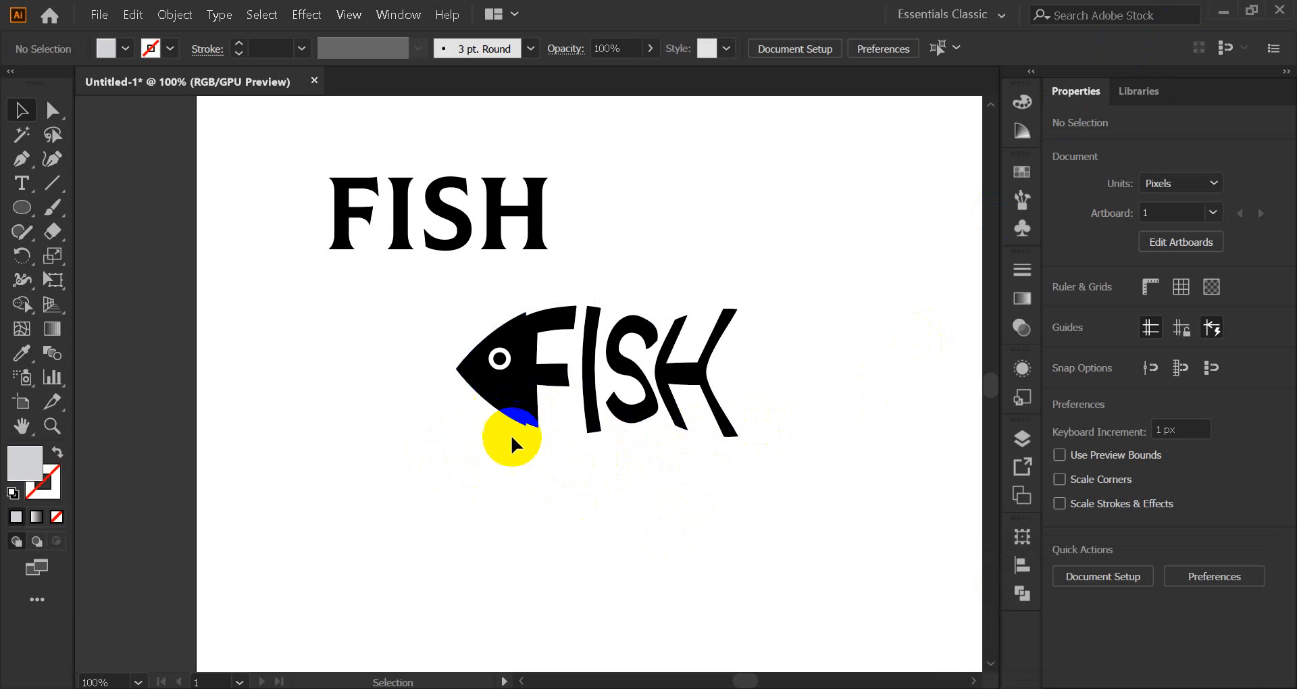
Move the serif FISH text farther above the fish logo, clear of the warped lettering.
scroll(419, 373, "up", 3)
mouse_move(454, 298)
left_mouse_down()
mouse_move(493, 291)
mouse_move(552, 160)
left_mouse_up()
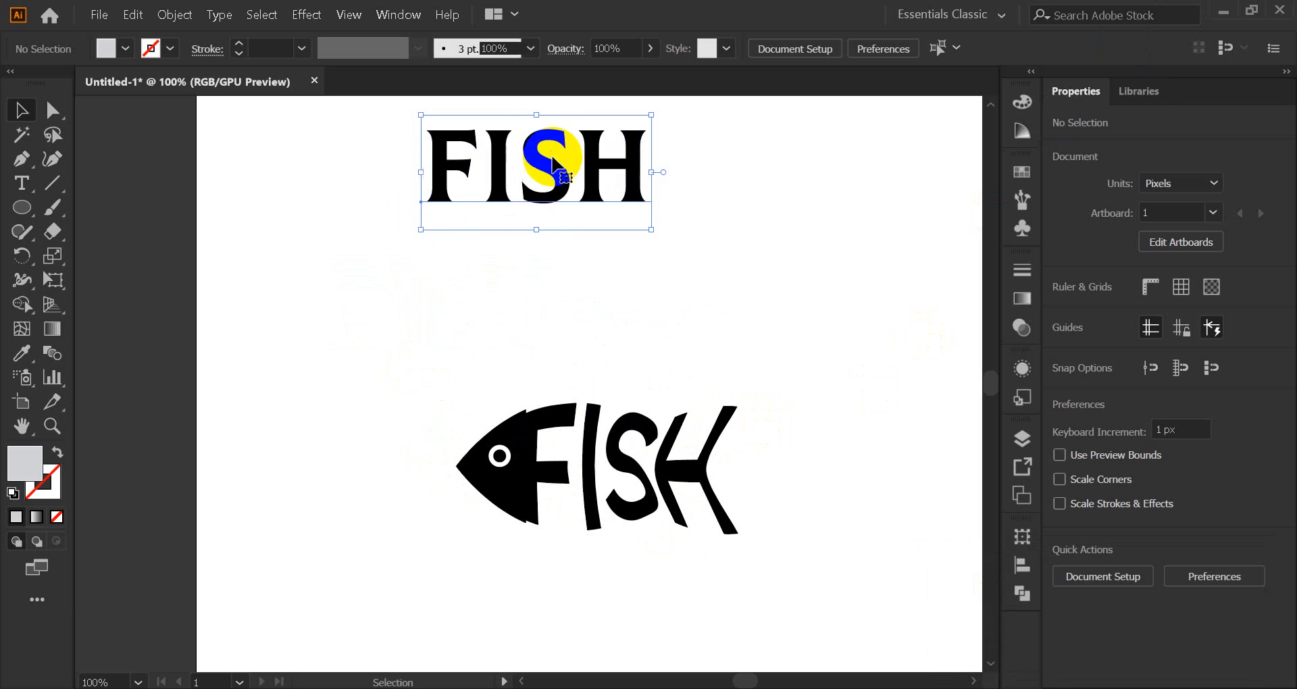
left_click(509, 323)
scroll(513, 354, "down", 2)
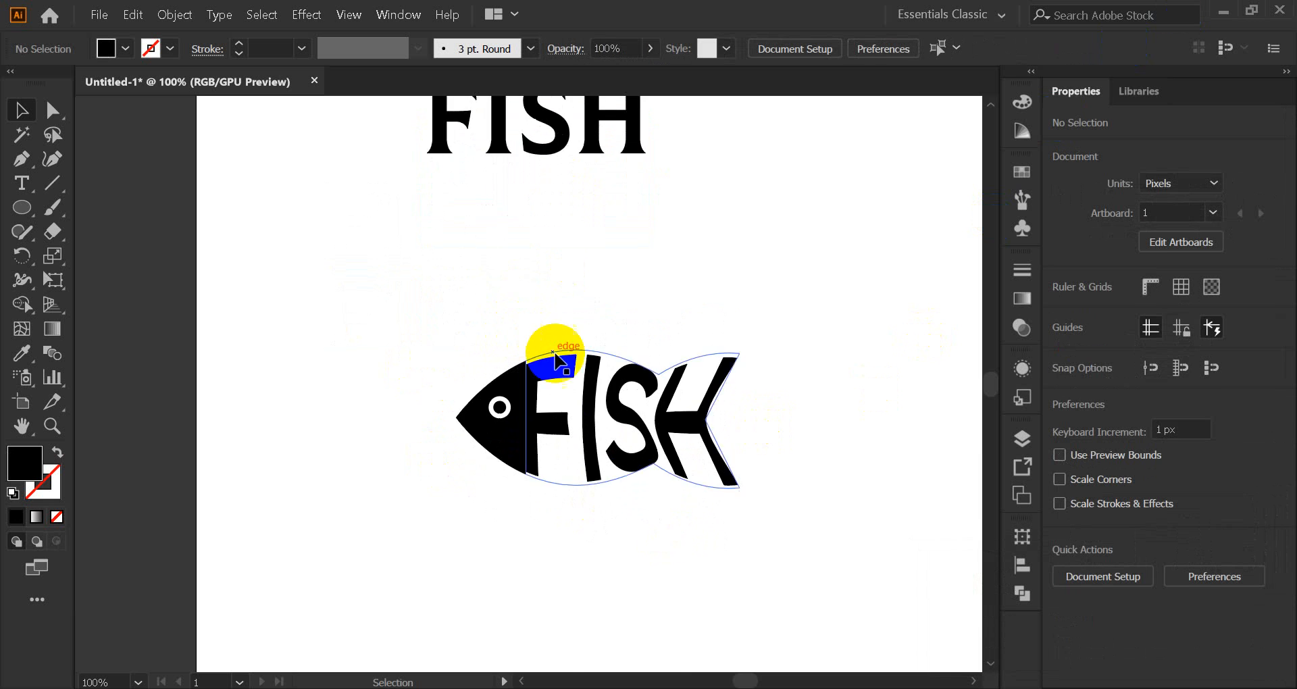
Expand the enveloped FISH lettering into editable paths with the Object and Fill options.
scroll(565, 362, "up", 5)
scroll(535, 362, "down", 5)
scroll(509, 500, "up", 2)
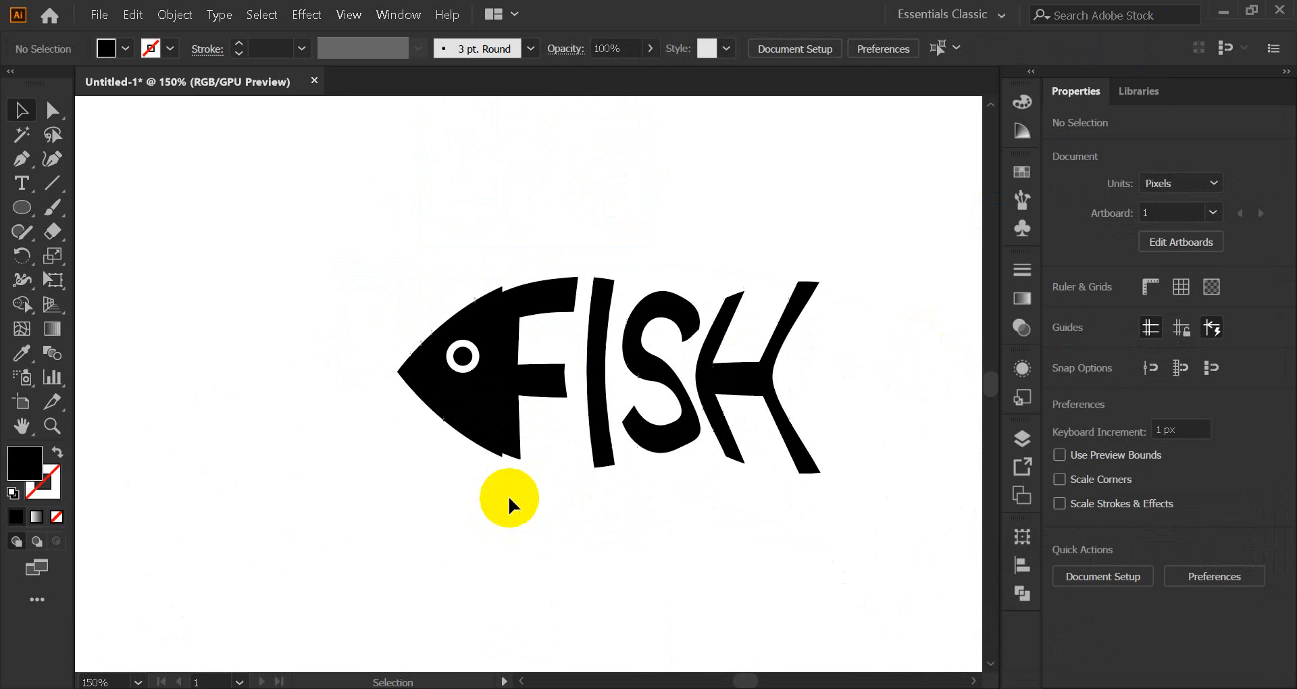
scroll(519, 366, "up", 2)
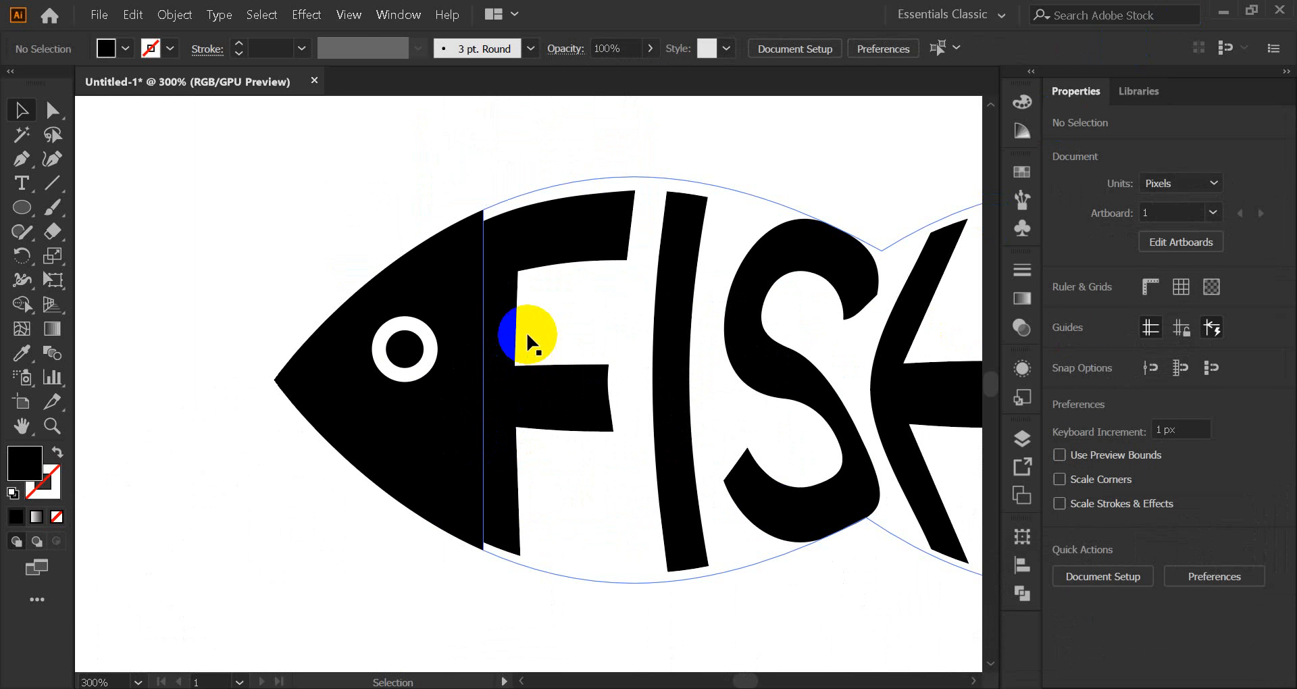
left_click(512, 331)
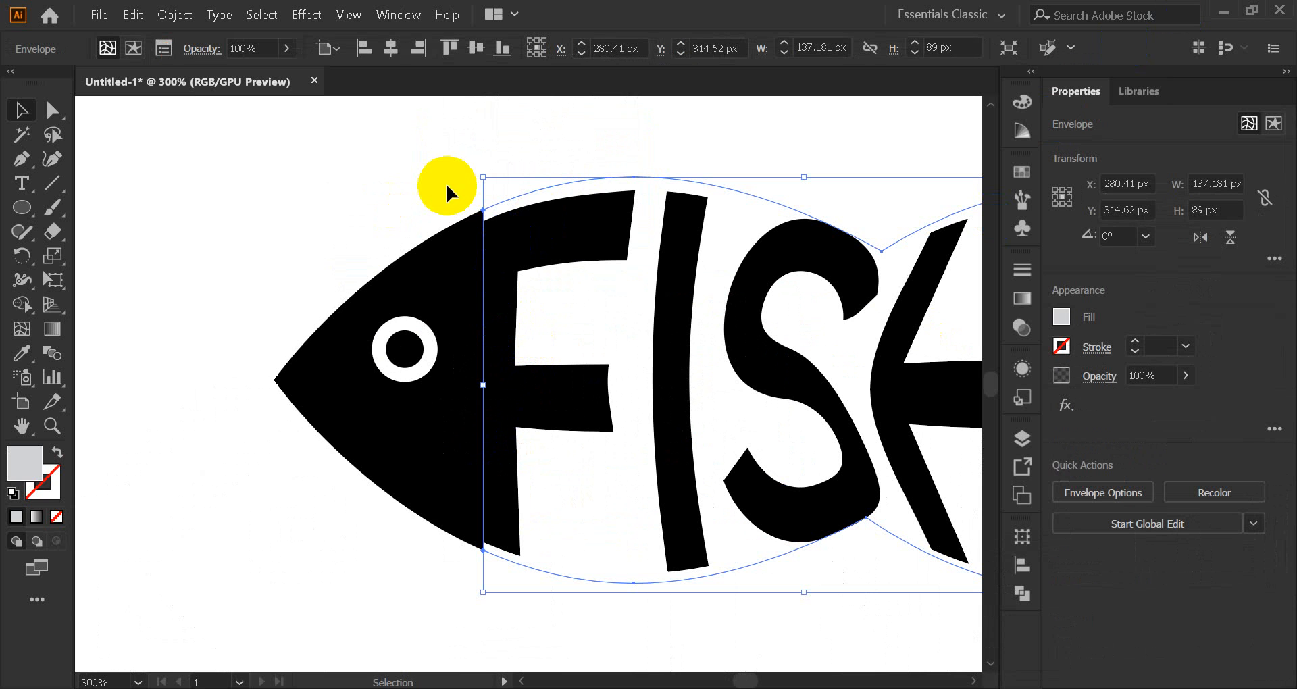
left_click(169, 14)
left_click(293, 213)
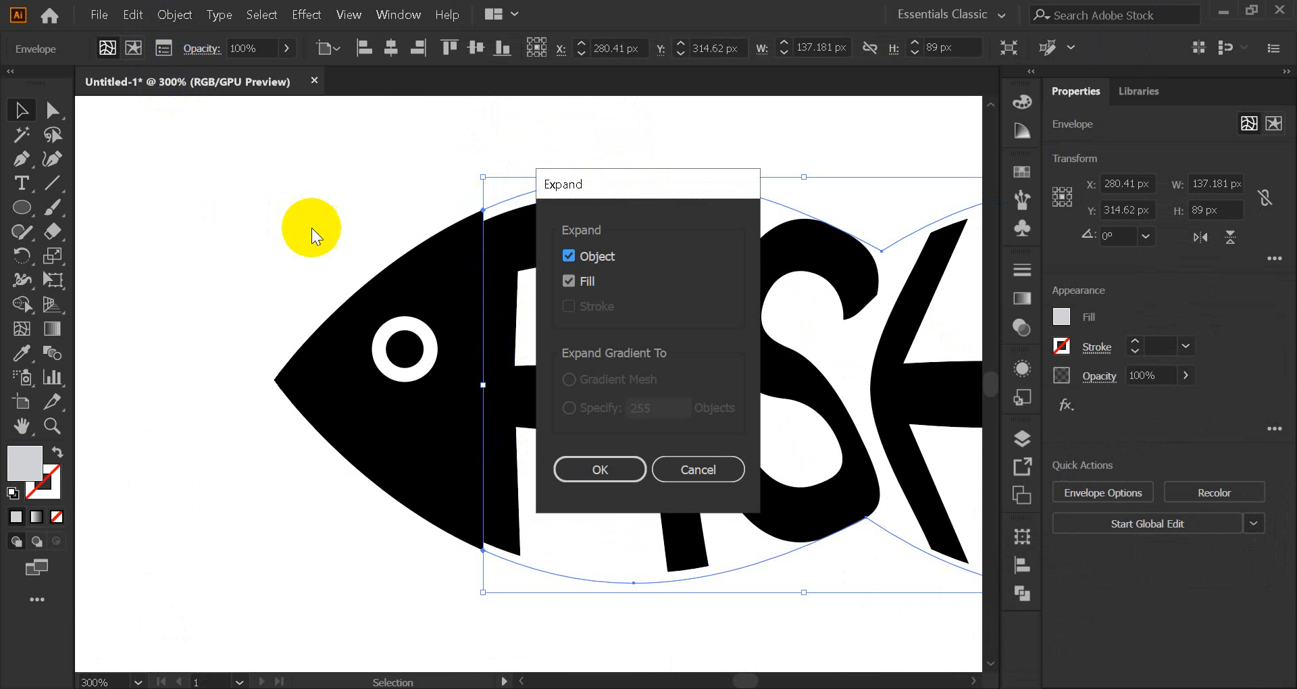
left_click(593, 467)
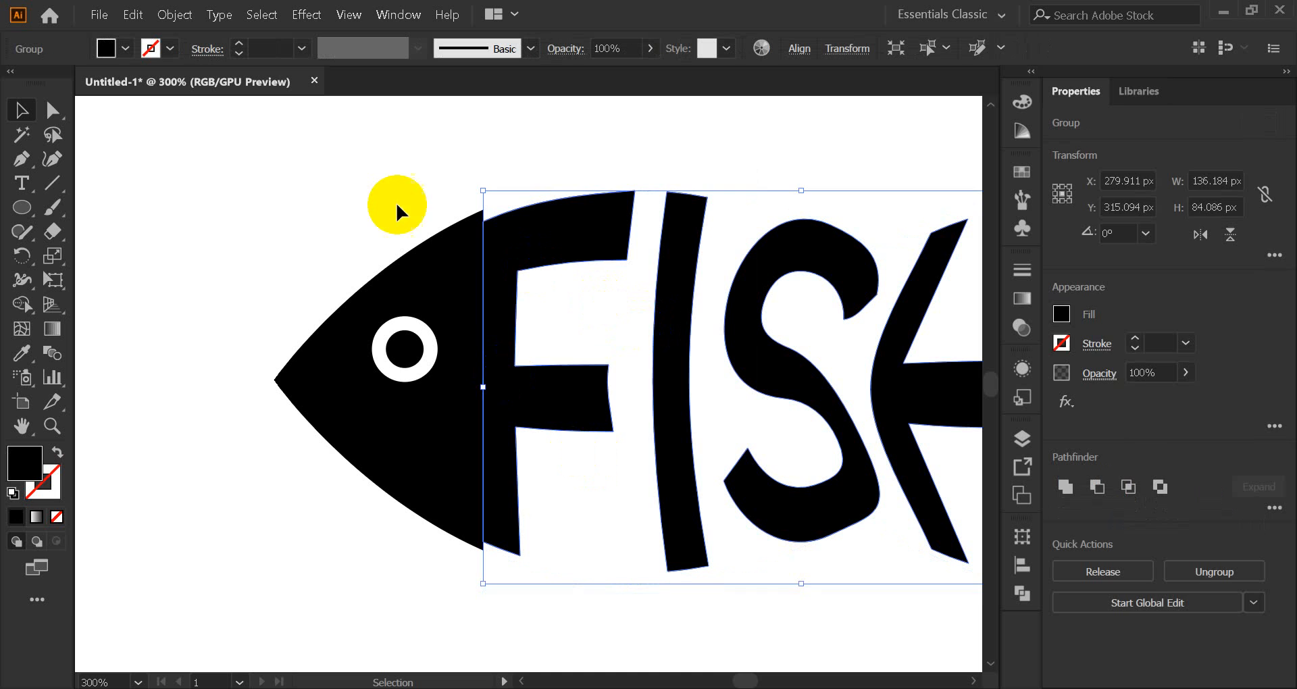
Lower the head's upper back anchor point about 2.5 px onto the upper outline of the letter F.
left_click(708, 293)
left_click(675, 292)
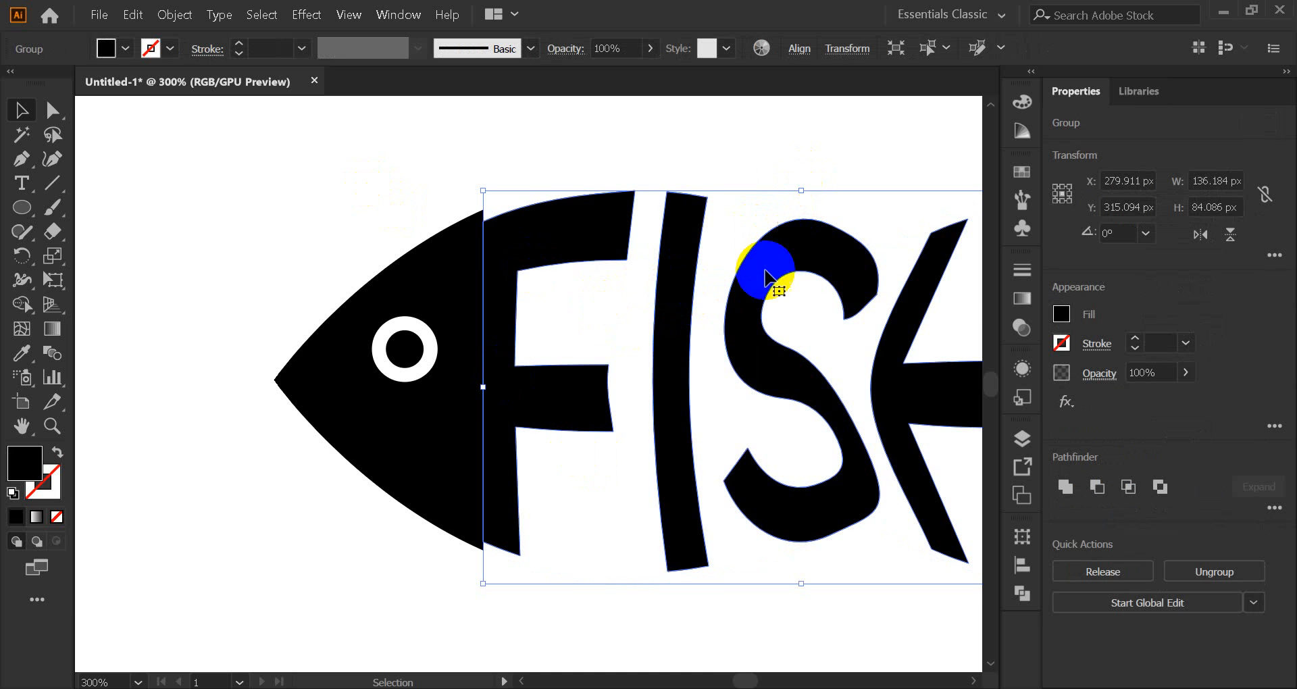
key("space")
left_click_drag(769, 307, 549, 327)
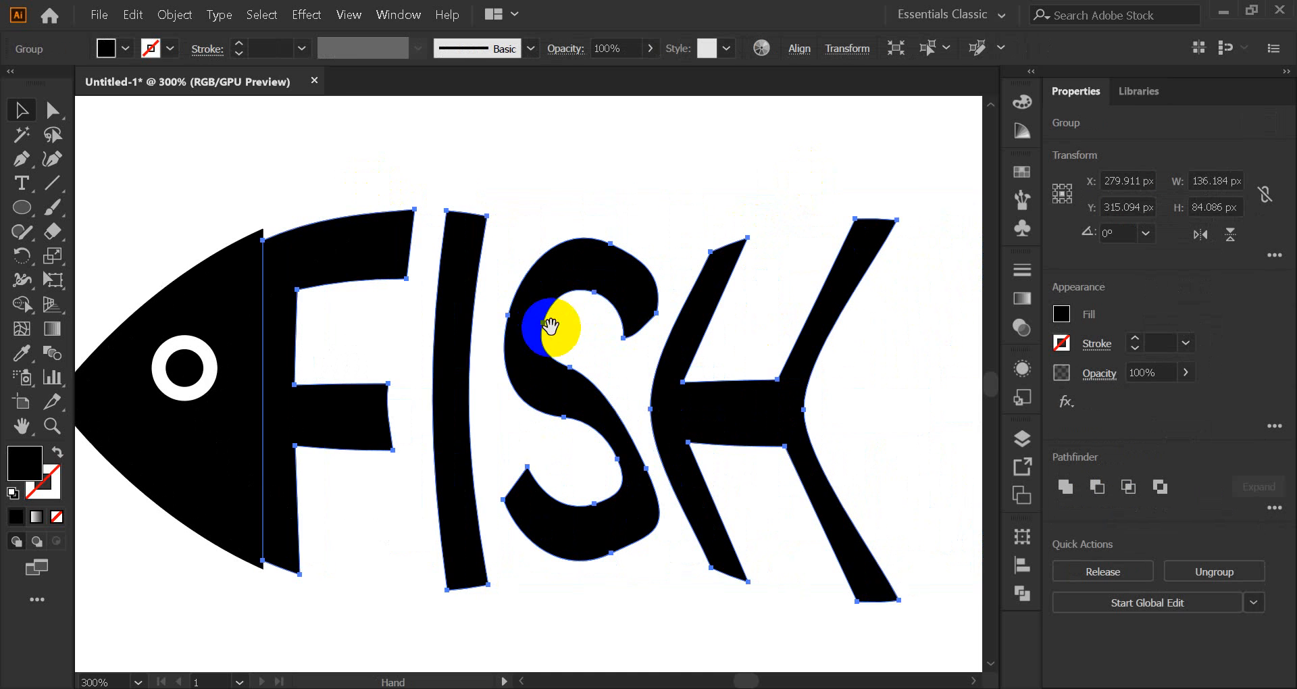
left_click(365, 139)
key("space")
left_click_drag(338, 231, 448, 217)
left_click(333, 455)
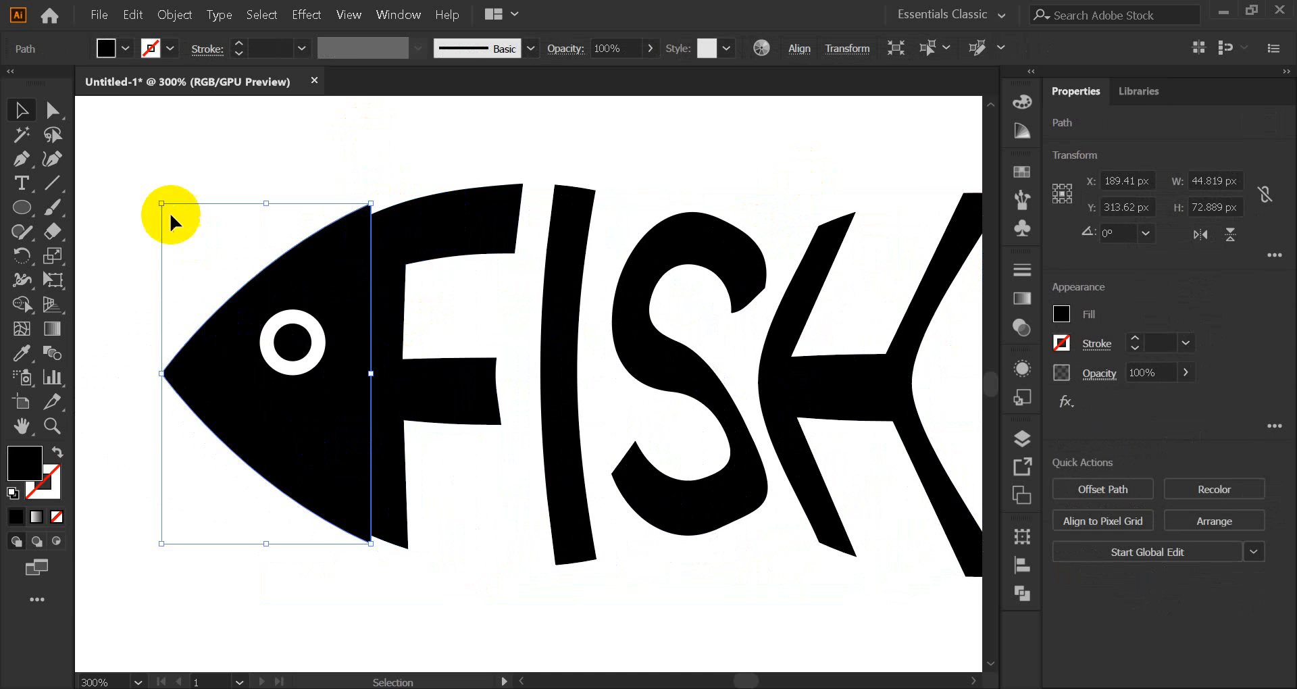
left_click(53, 110)
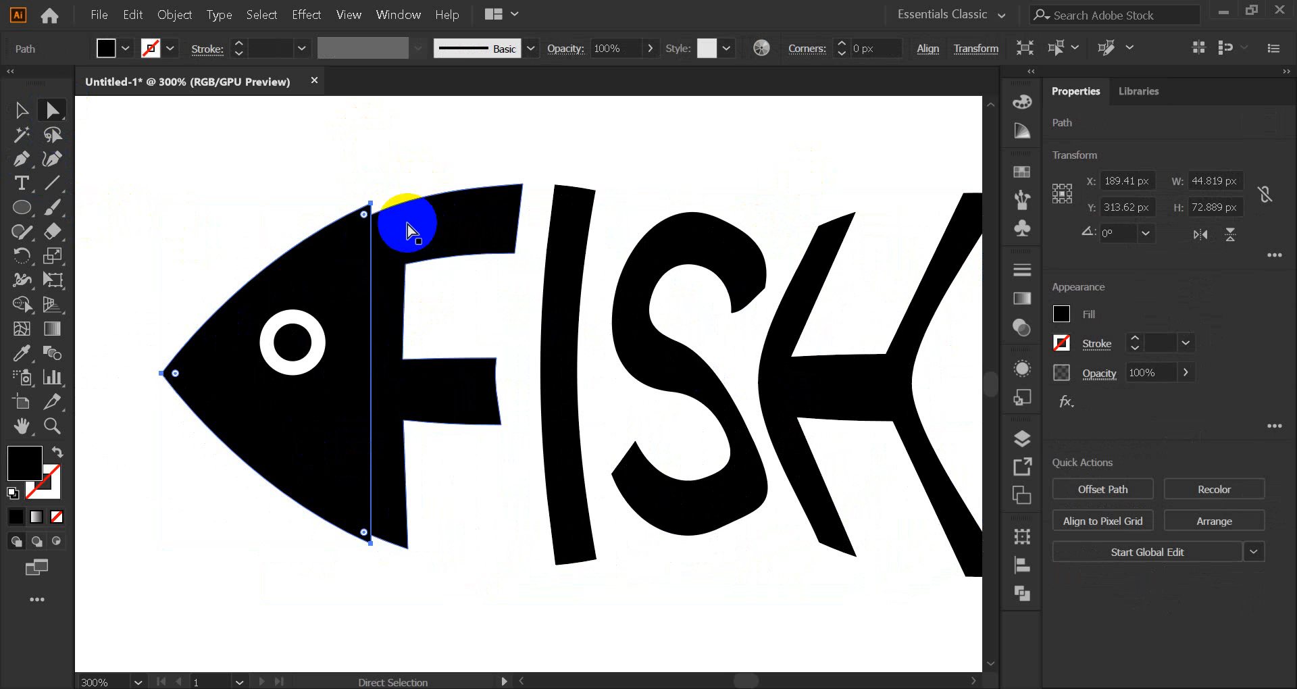
scroll(373, 220, "up", 2)
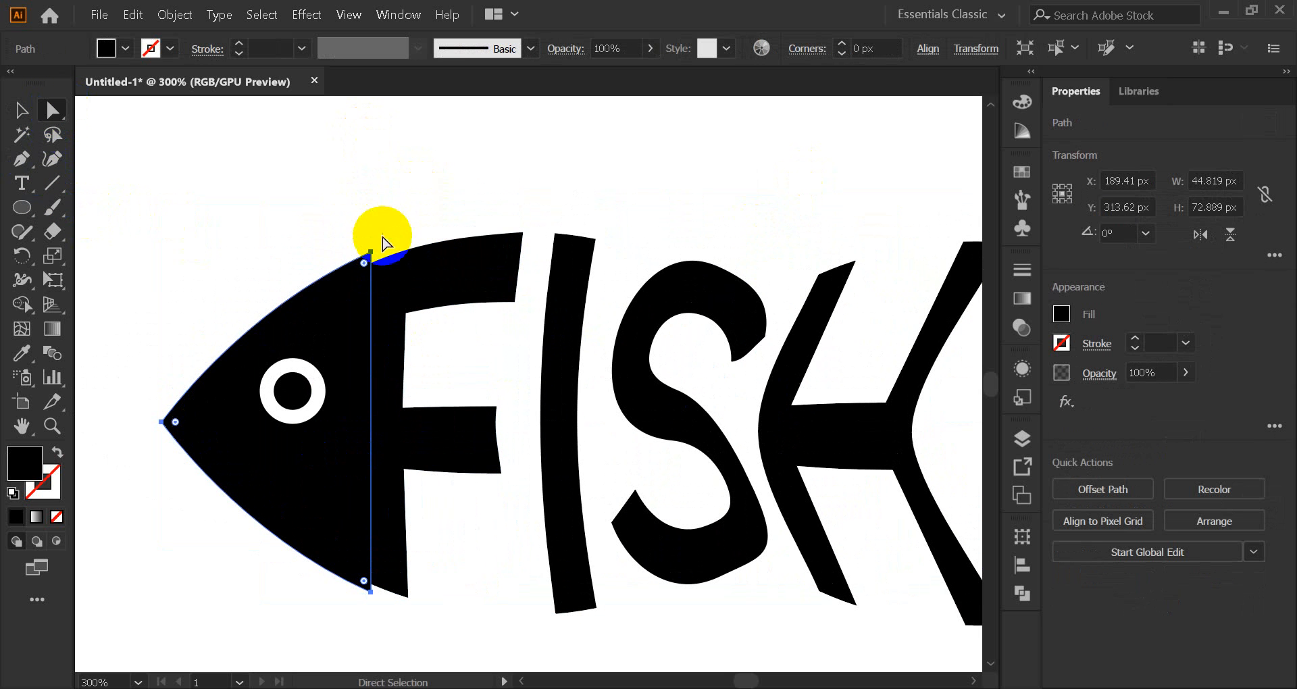
left_click(370, 251)
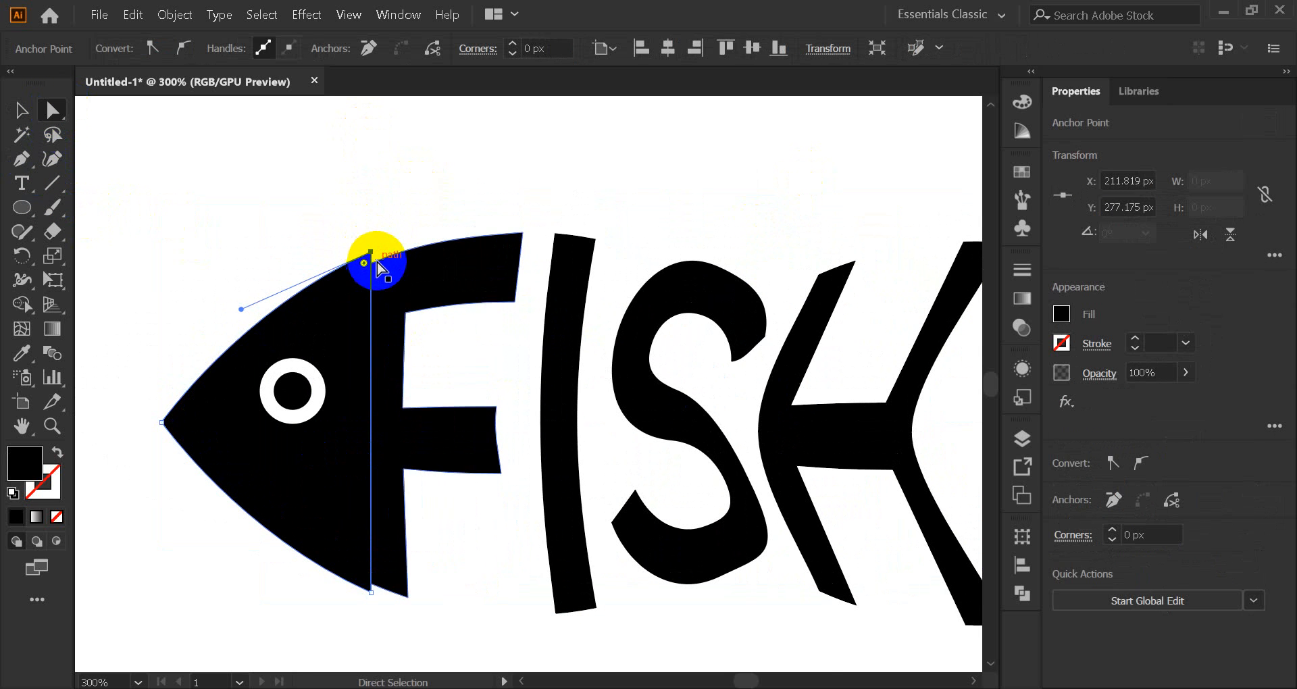
scroll(372, 249, "up", 2)
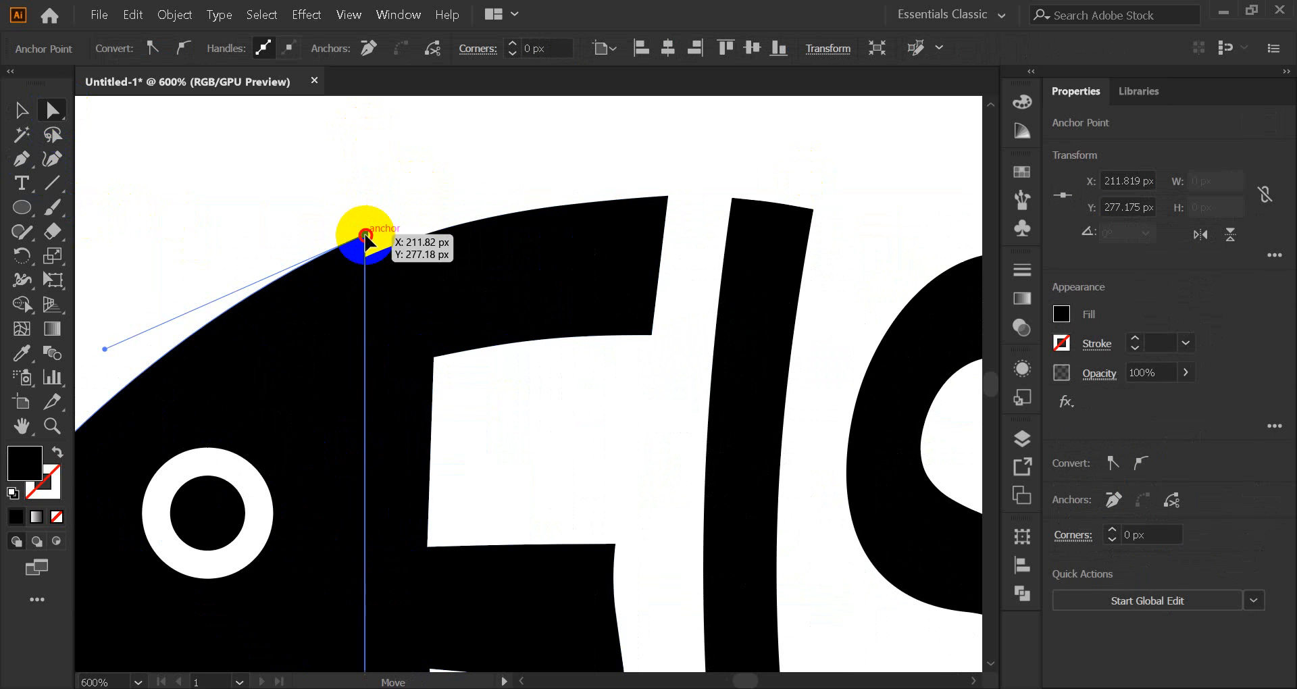
left_click_drag(365, 235, 366, 258)
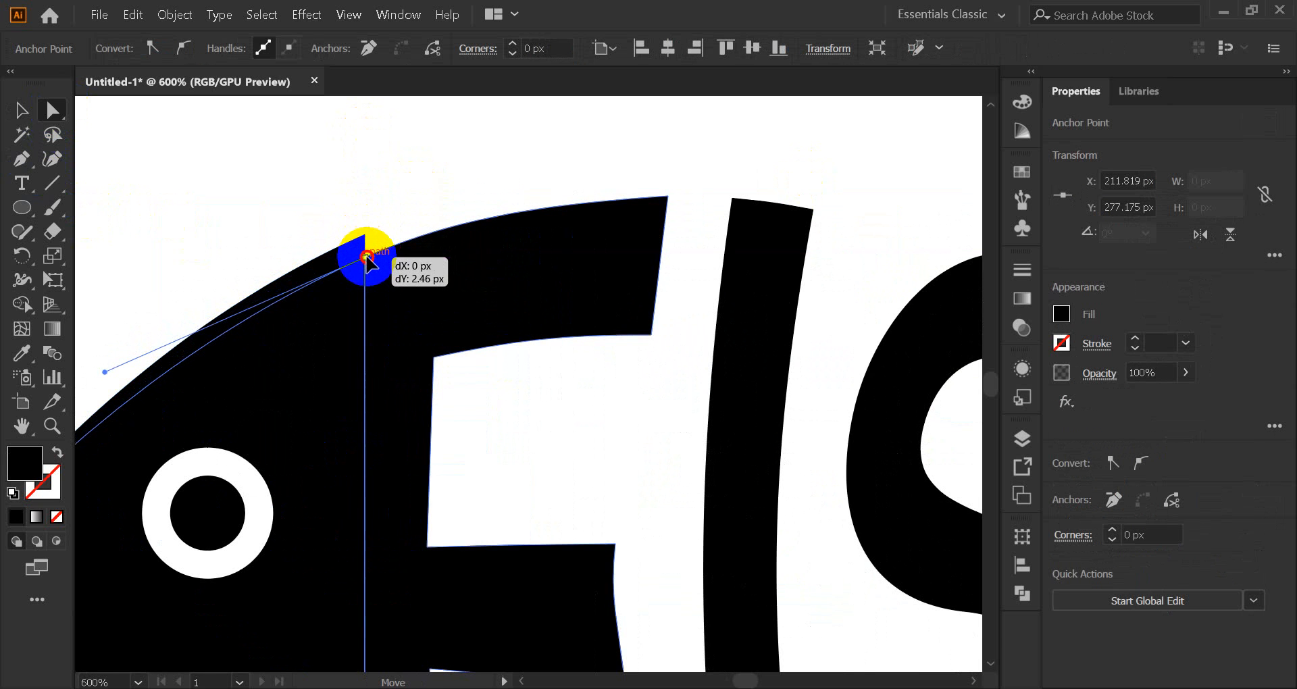
Raise the head's lower back anchor point onto the F's lower corner at X 211.99, Y 348.37 px.
scroll(424, 256, "down", 5)
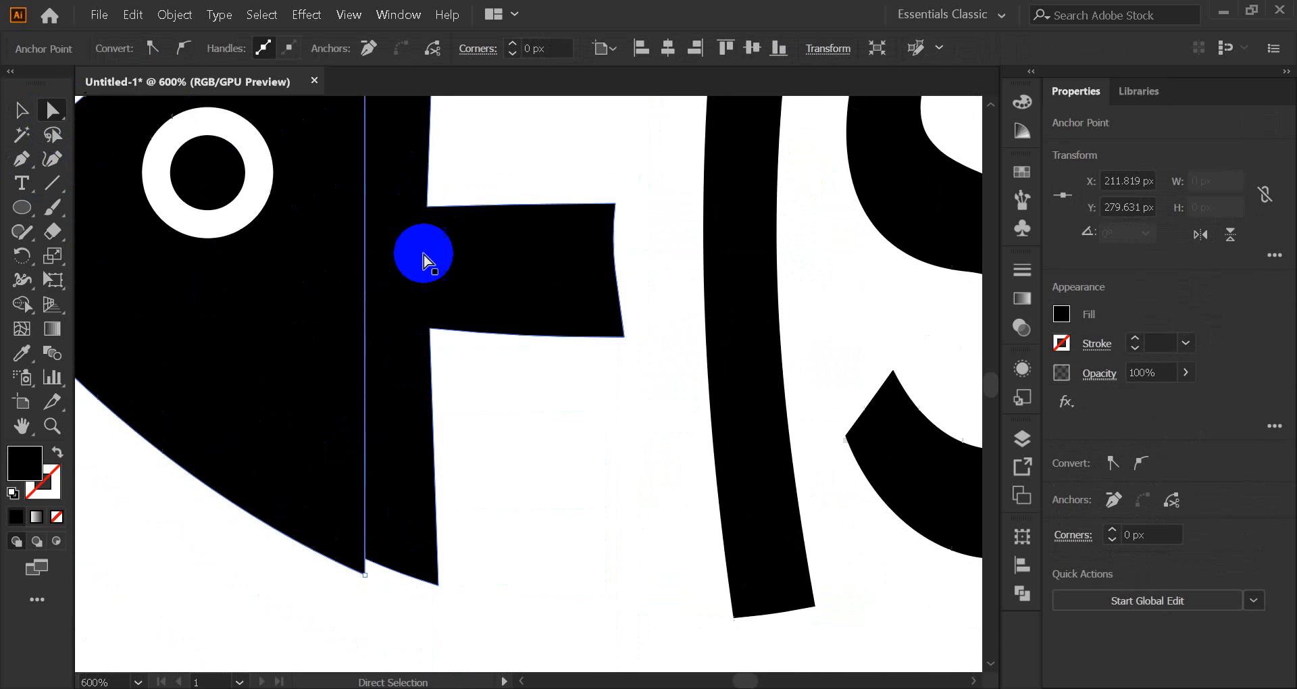
left_click(364, 574)
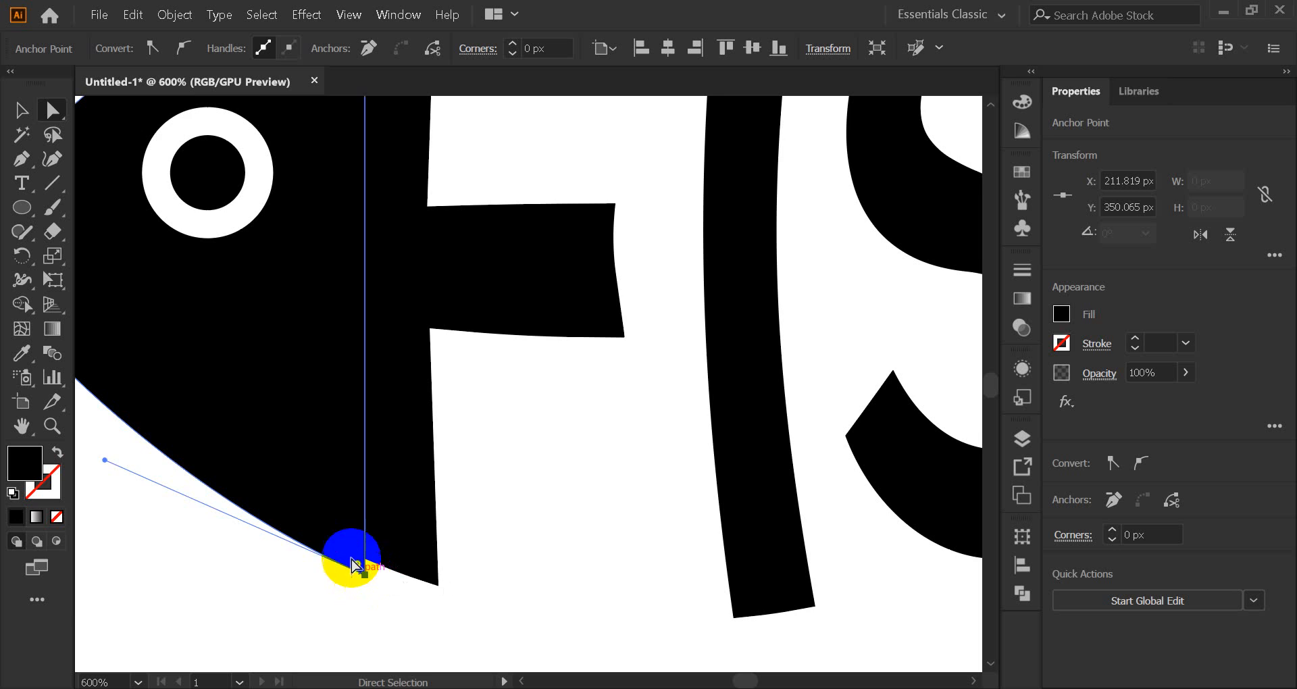
scroll(353, 526, "down", 1)
scroll(360, 516, "up", 6)
scroll(530, 317, "up", 5)
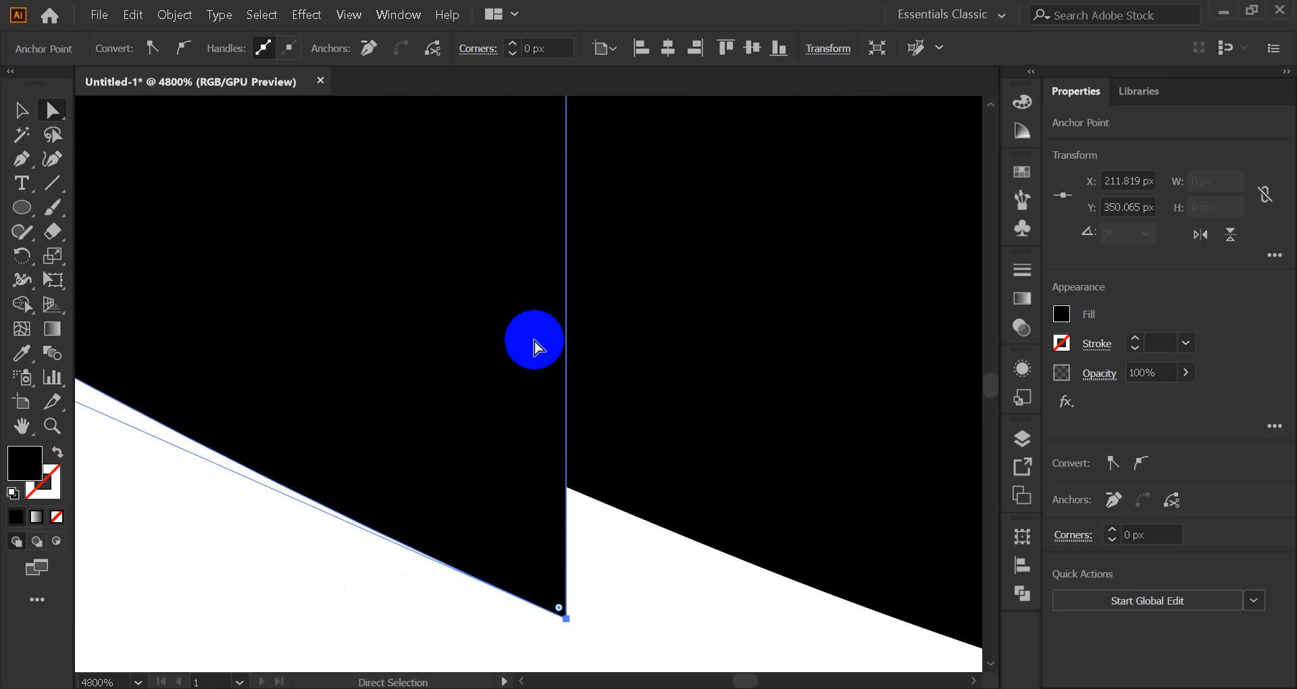
scroll(536, 347, "down", 1)
left_click_drag(566, 544, 578, 419)
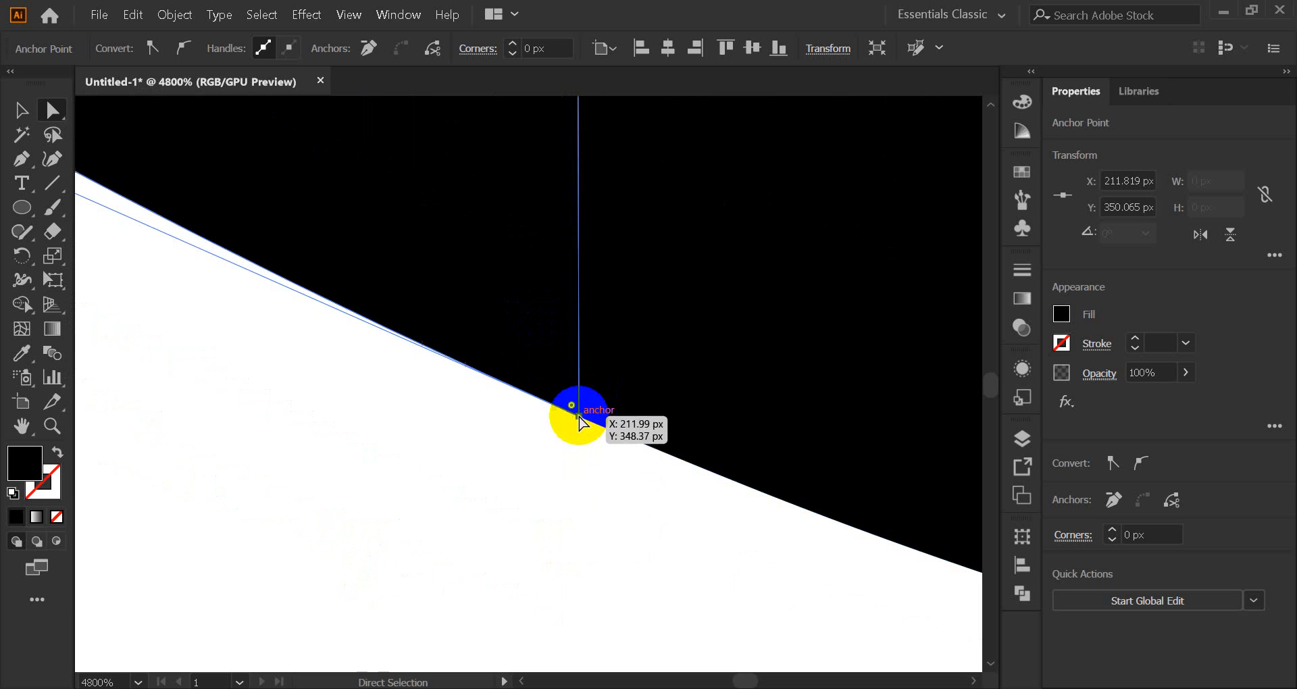
scroll(477, 399, "down", 6)
scroll(498, 367, "up", 4)
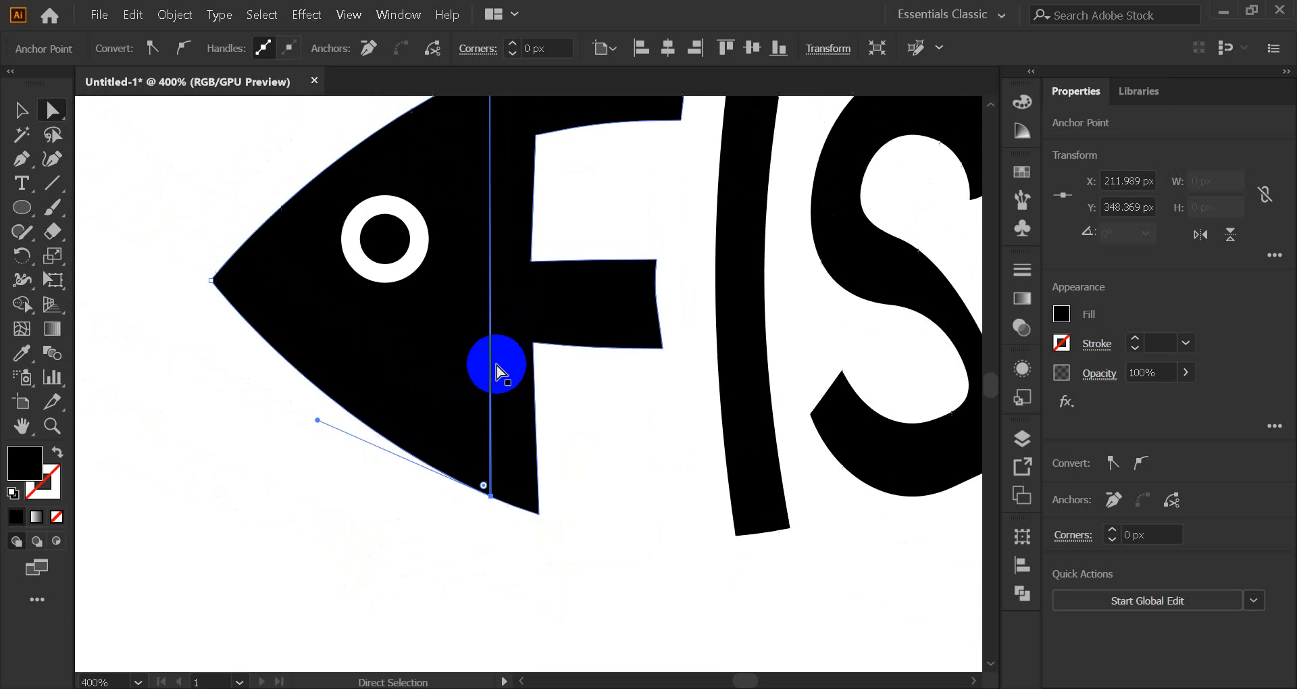
left_click(23, 111)
left_click(174, 173)
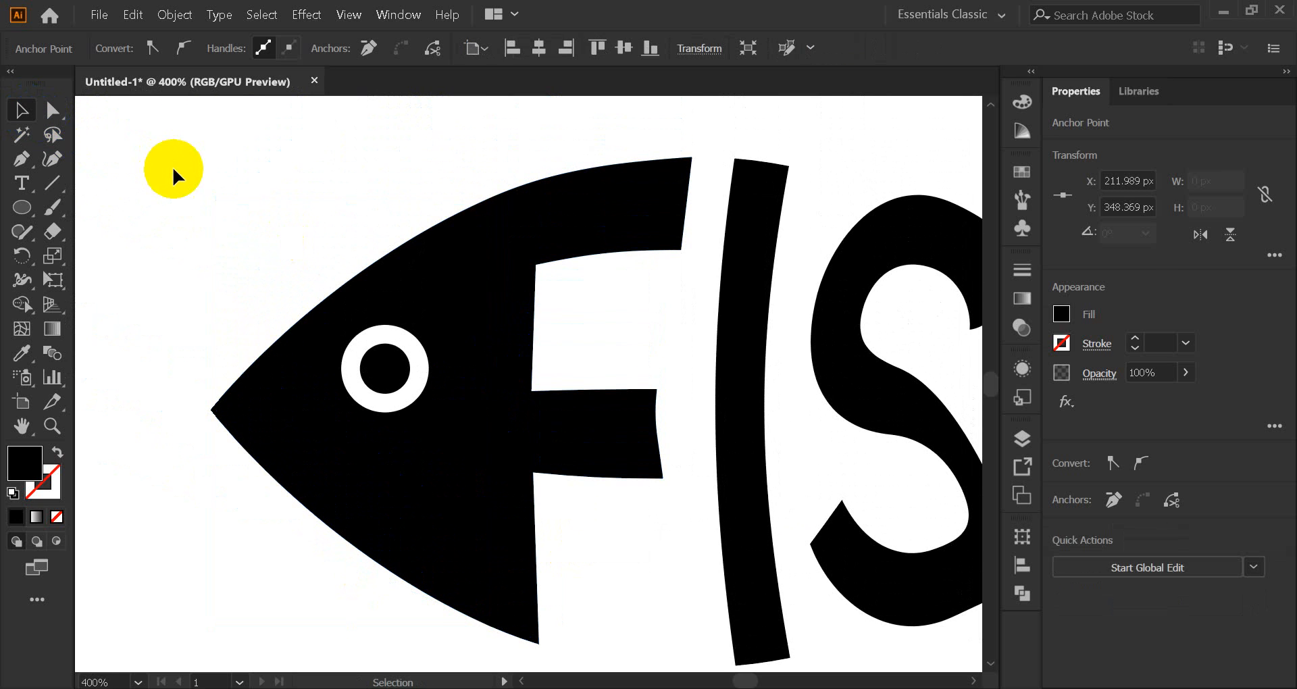
scroll(568, 250, "down", 3)
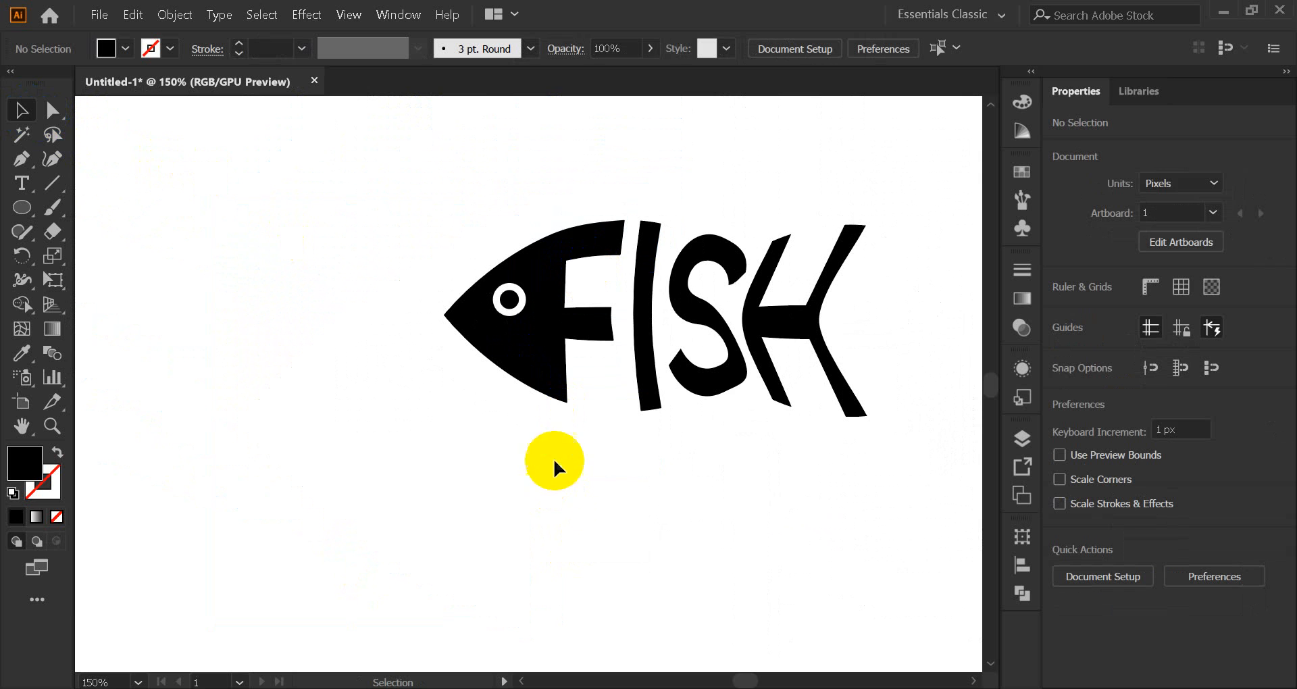
Merge the fish's head and the letter F into one shape with the Shape Builder tool.
key("ctrl+a")
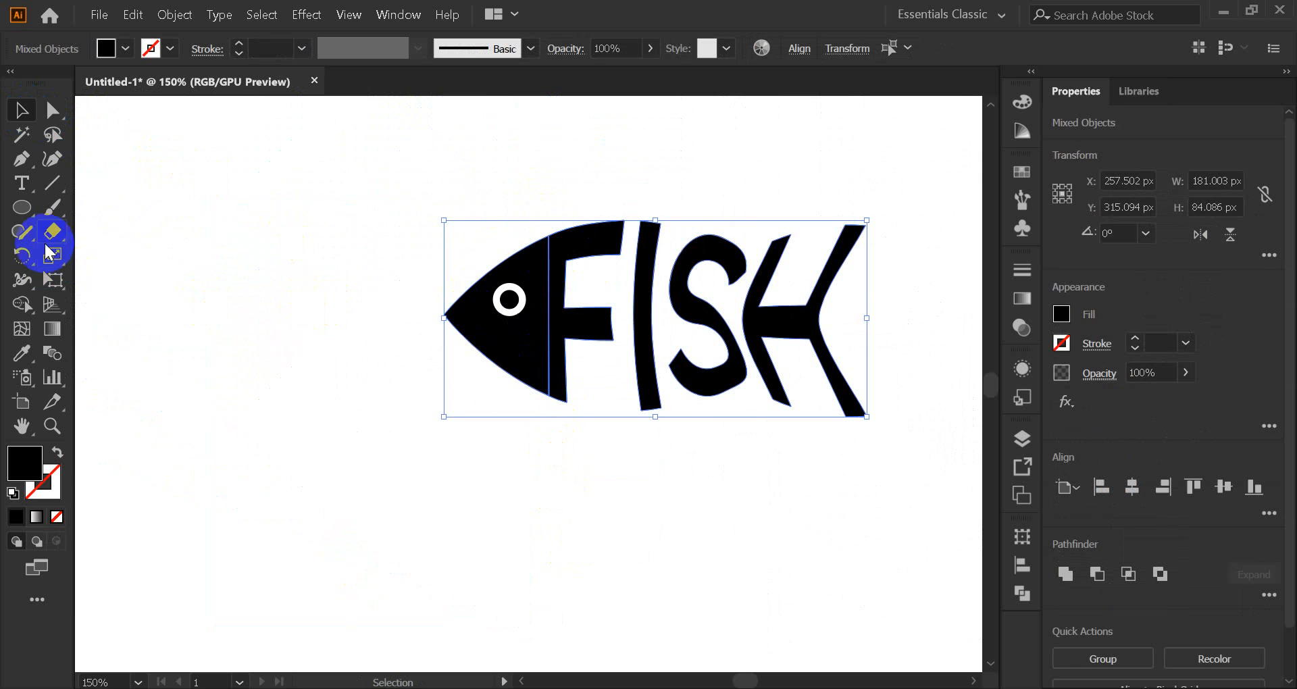
left_click(23, 304)
mouse_move(498, 253)
left_mouse_down()
mouse_move(535, 266)
mouse_move(576, 255)
left_mouse_up()
left_click(23, 109)
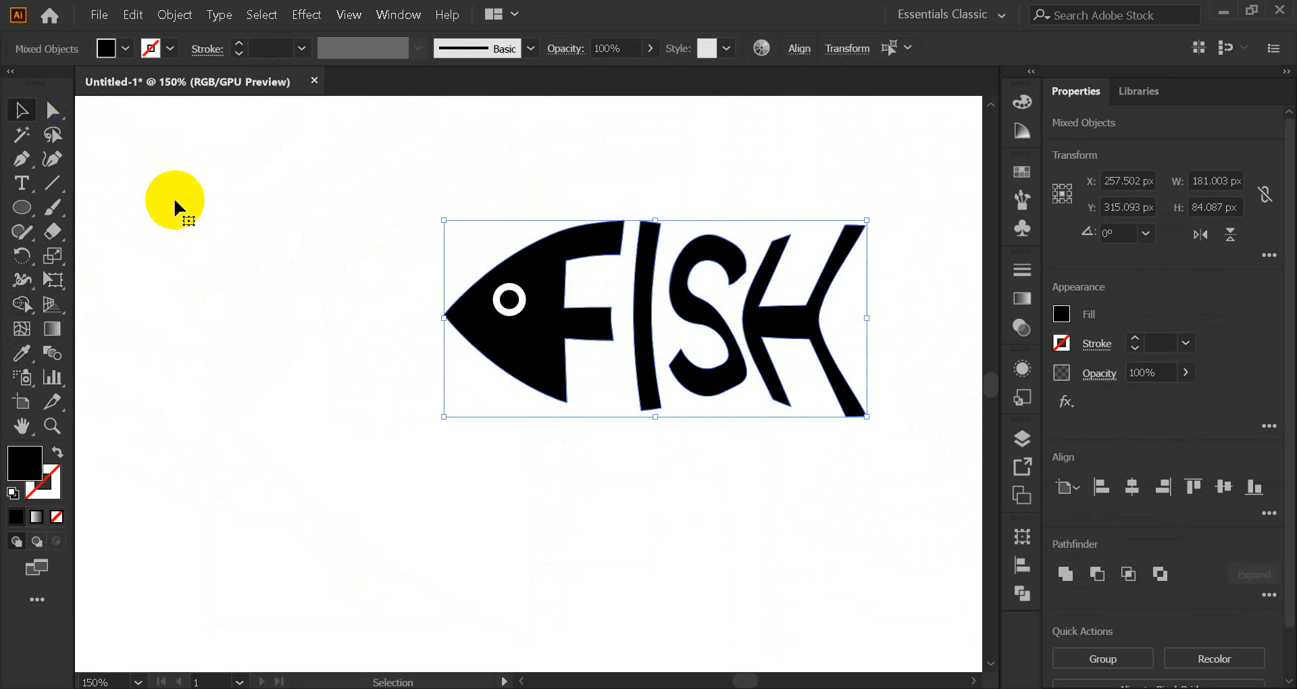
left_click(1021, 593)
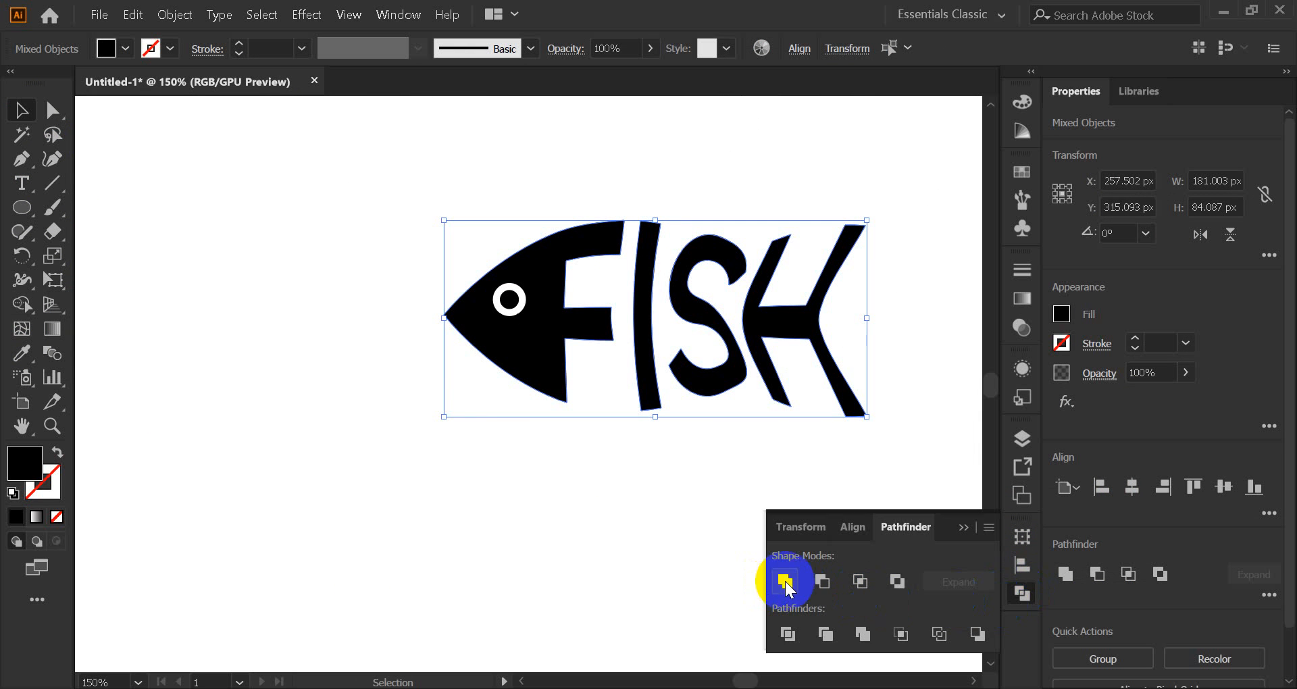
left_click(1023, 594)
left_click(266, 284)
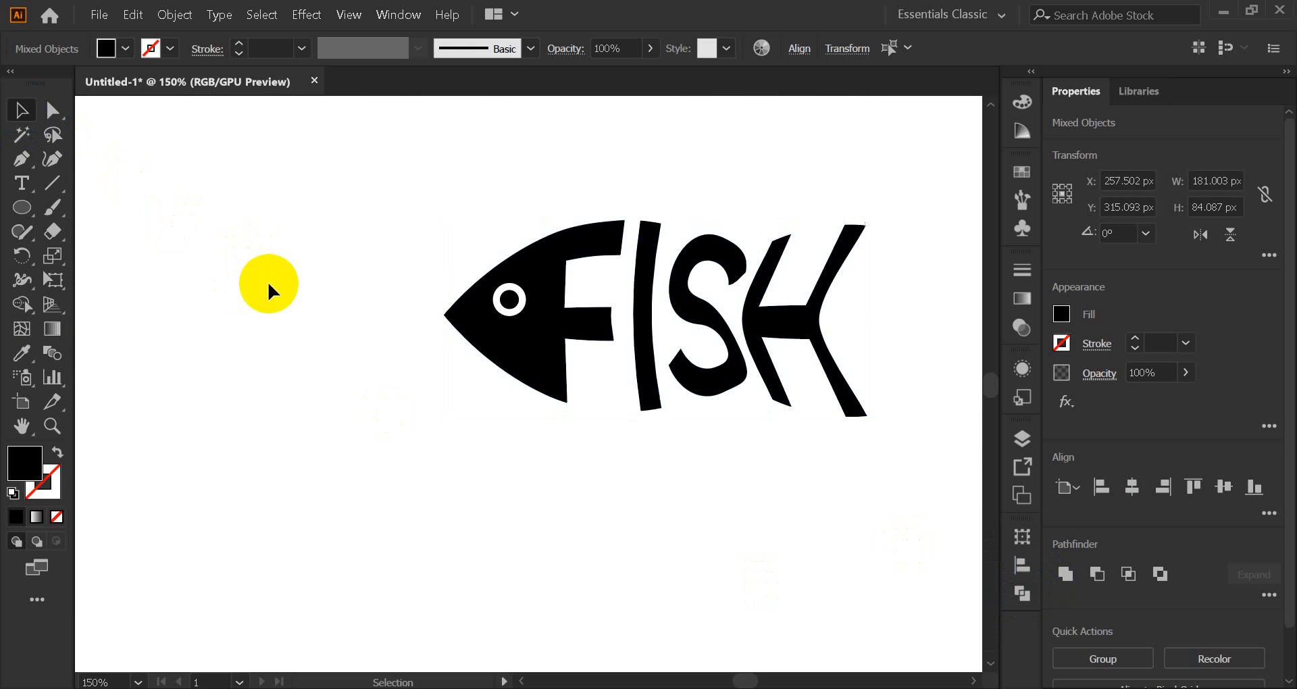
left_click(524, 356)
left_click(524, 490)
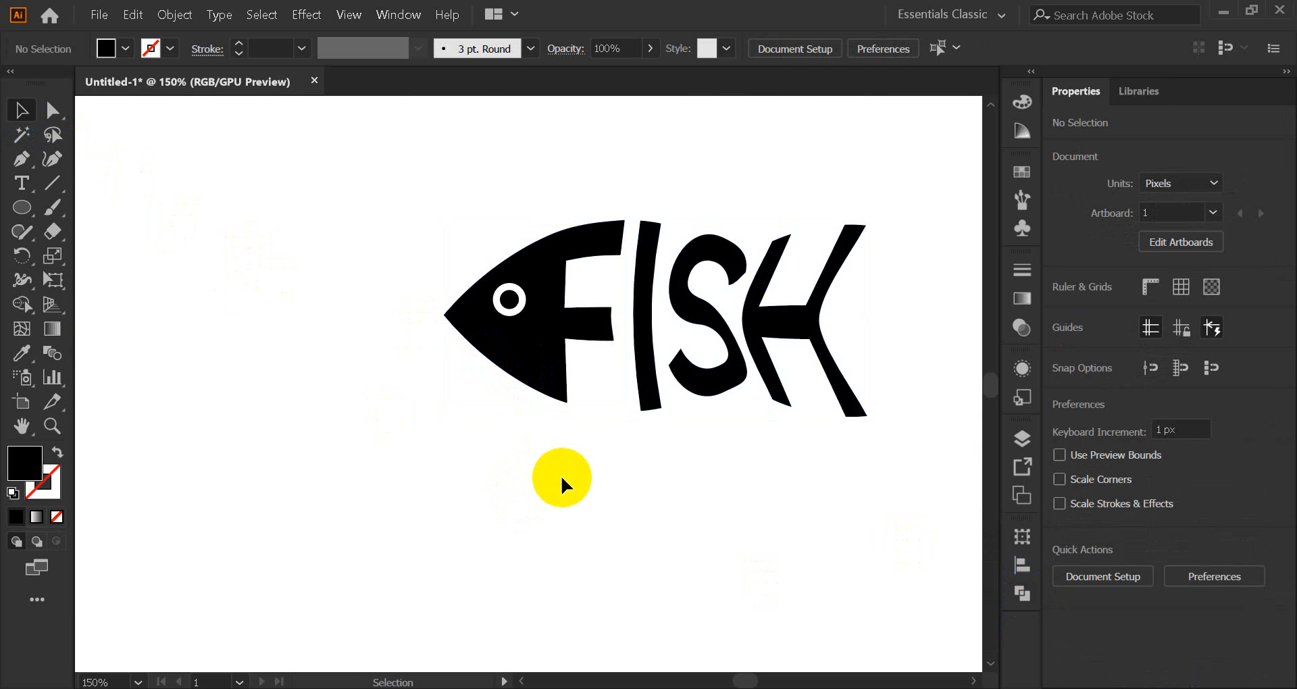
Fill the head and all the warped FISH letters with the bright green swatch.
left_click_drag(651, 168, 859, 353)
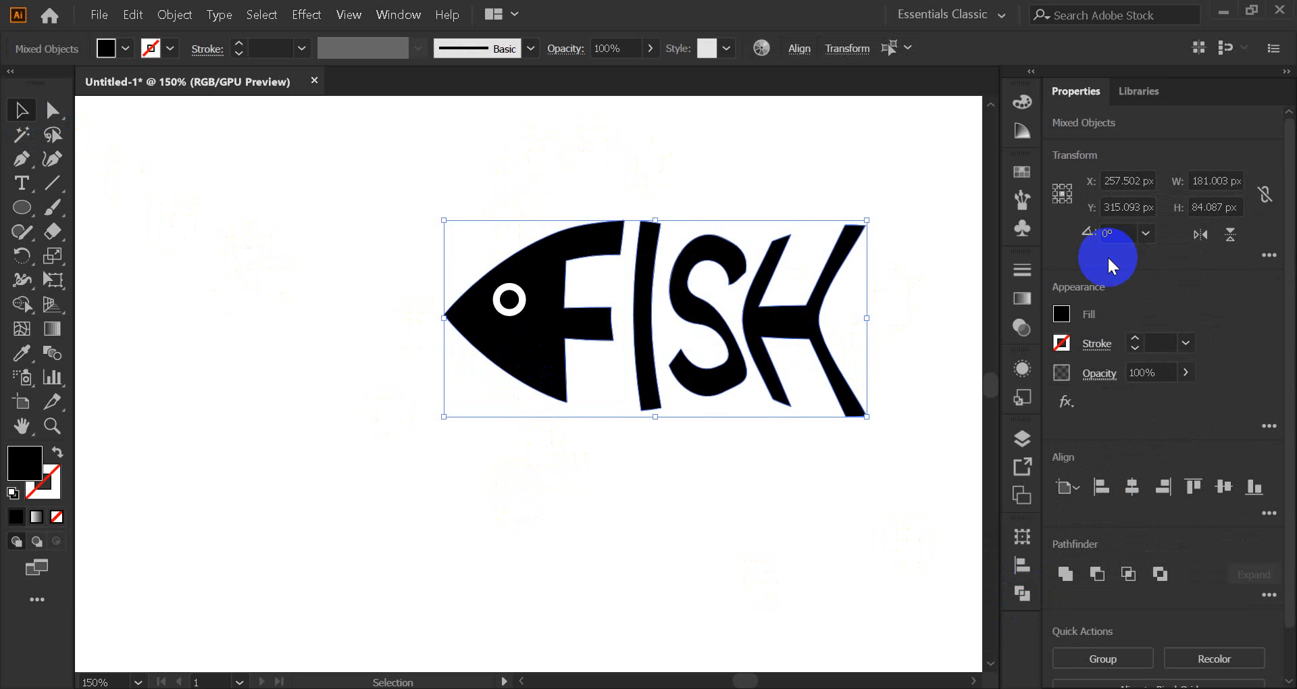
left_click(1020, 172)
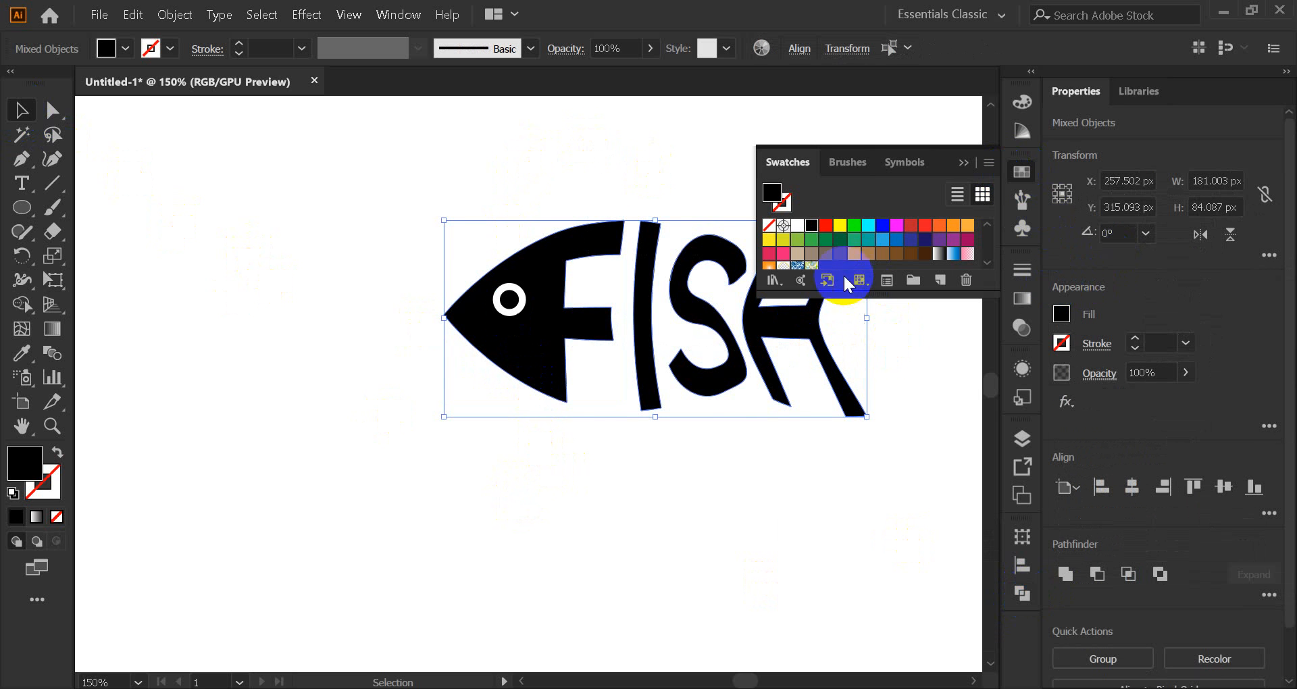
left_click(867, 230)
left_click(854, 229)
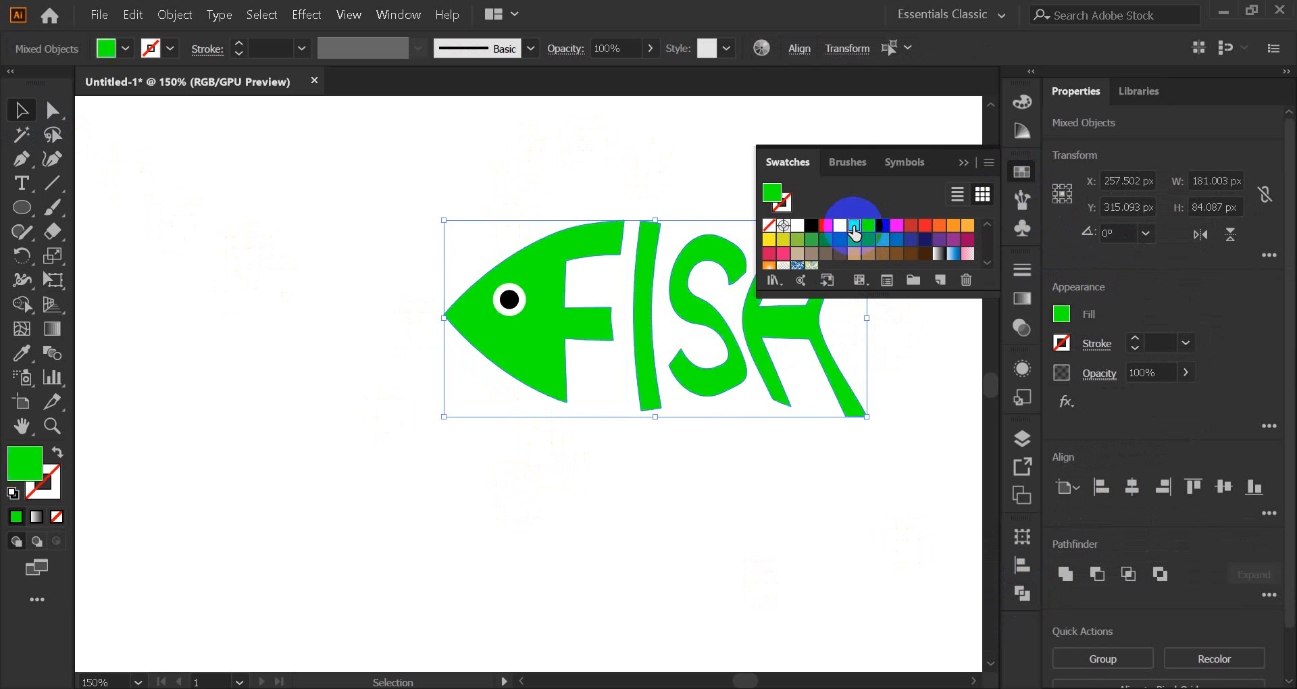
Fill the fish head and all the FISH letters with the red swatch and deselect the artwork.
left_click(830, 232)
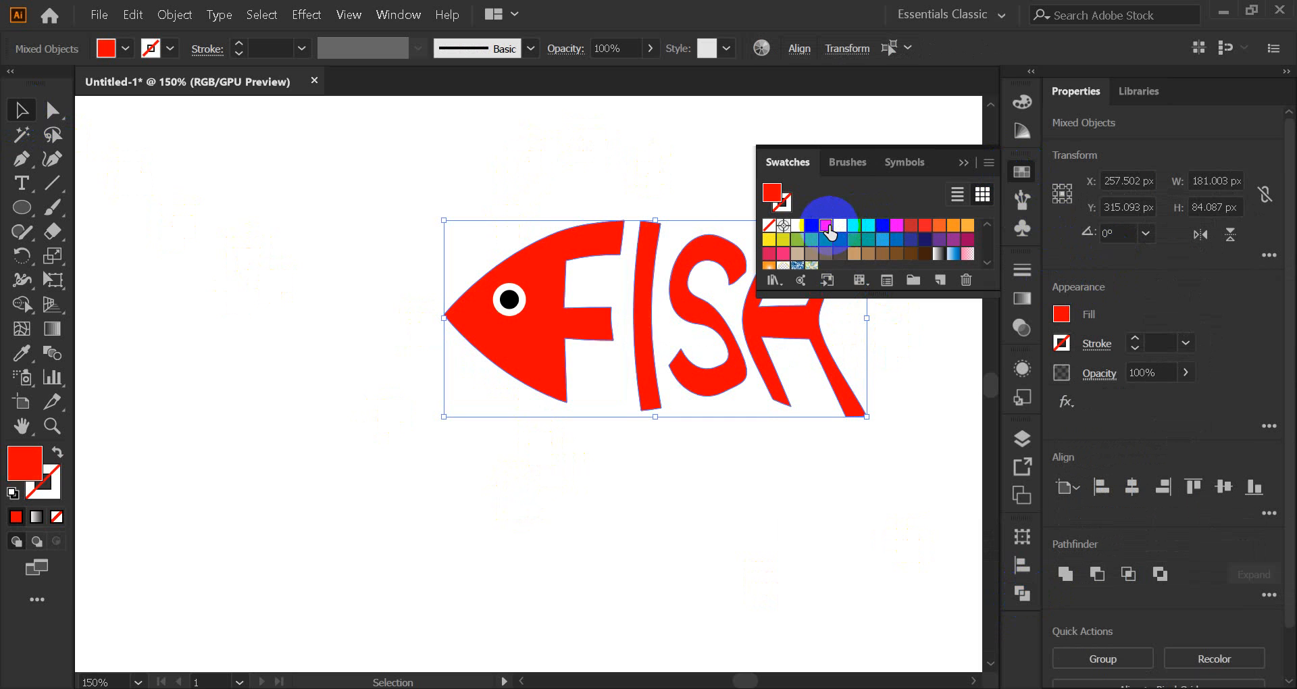
left_click(967, 161)
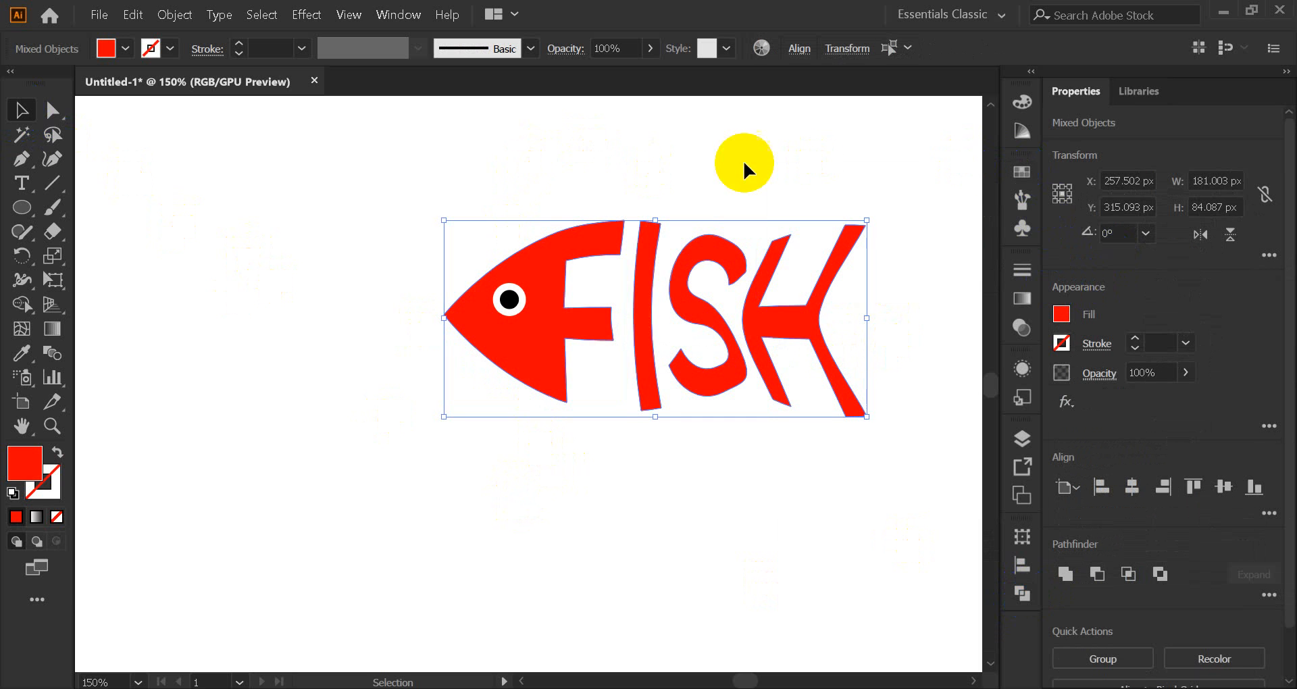
left_click(720, 166)
Recolor the black pupil of the fish's eye with the head's red using the Eyedropper tool.
left_click(512, 298)
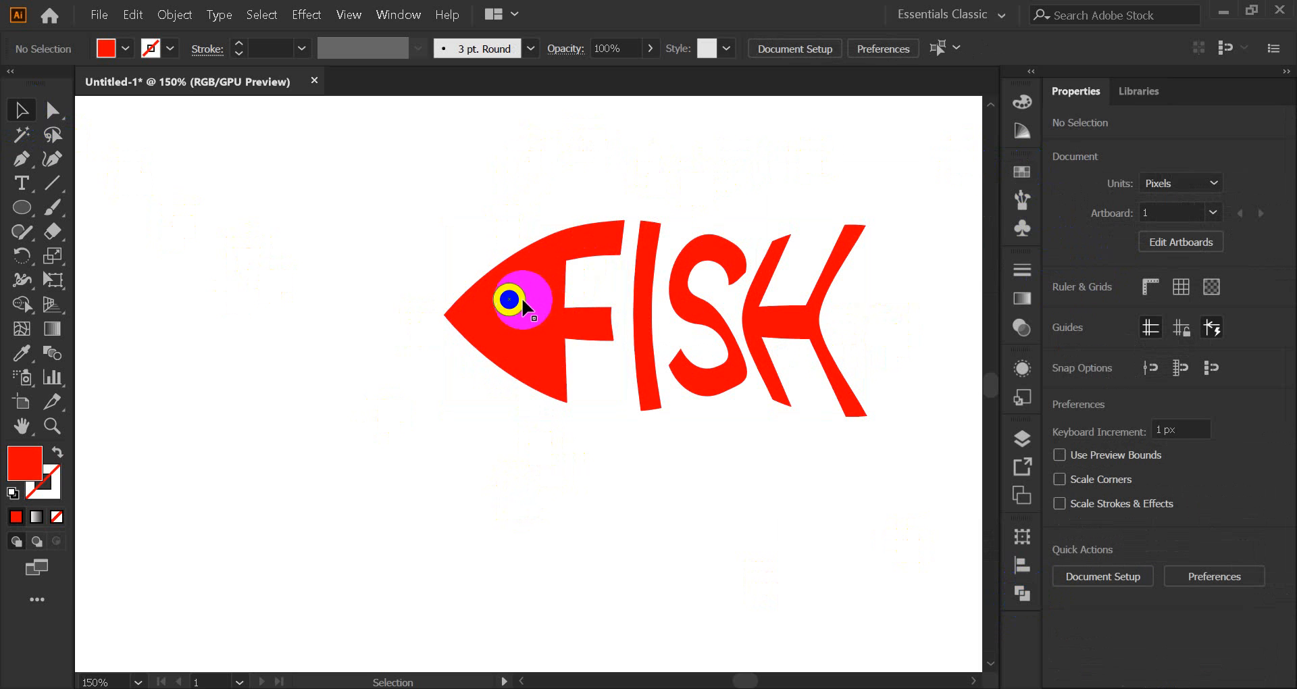
left_click(21, 352)
left_click(544, 273)
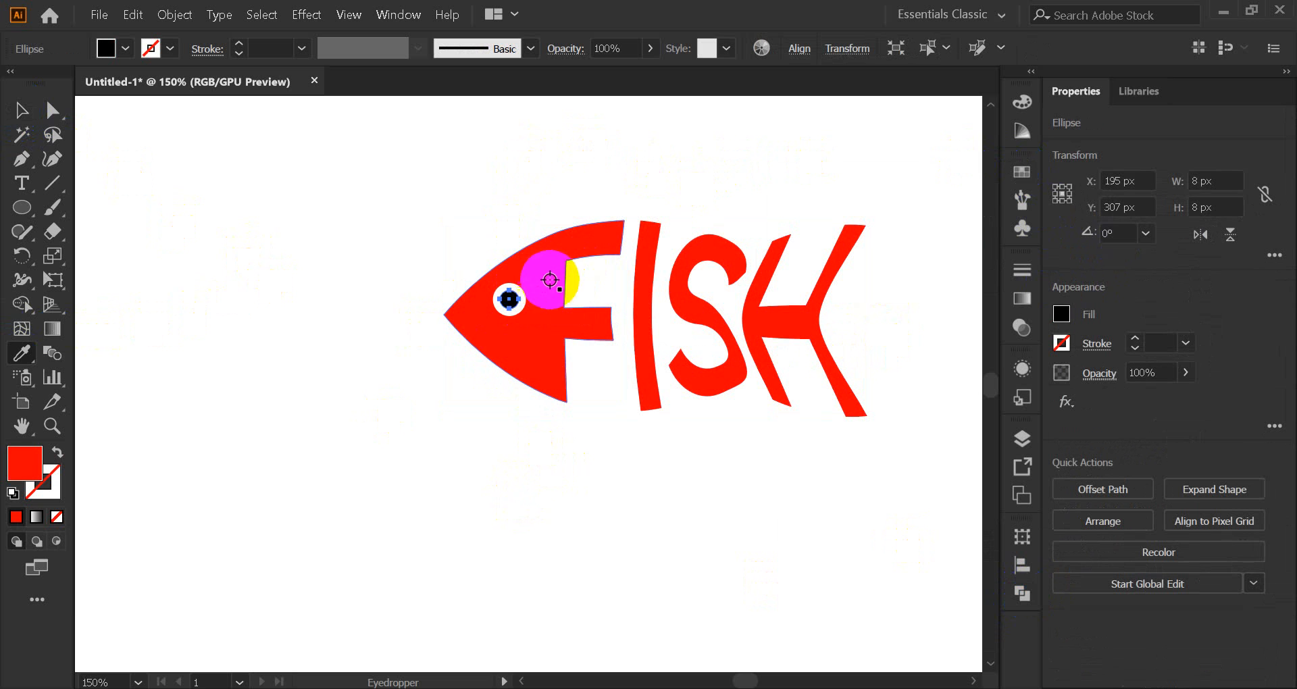
left_click(200, 204)
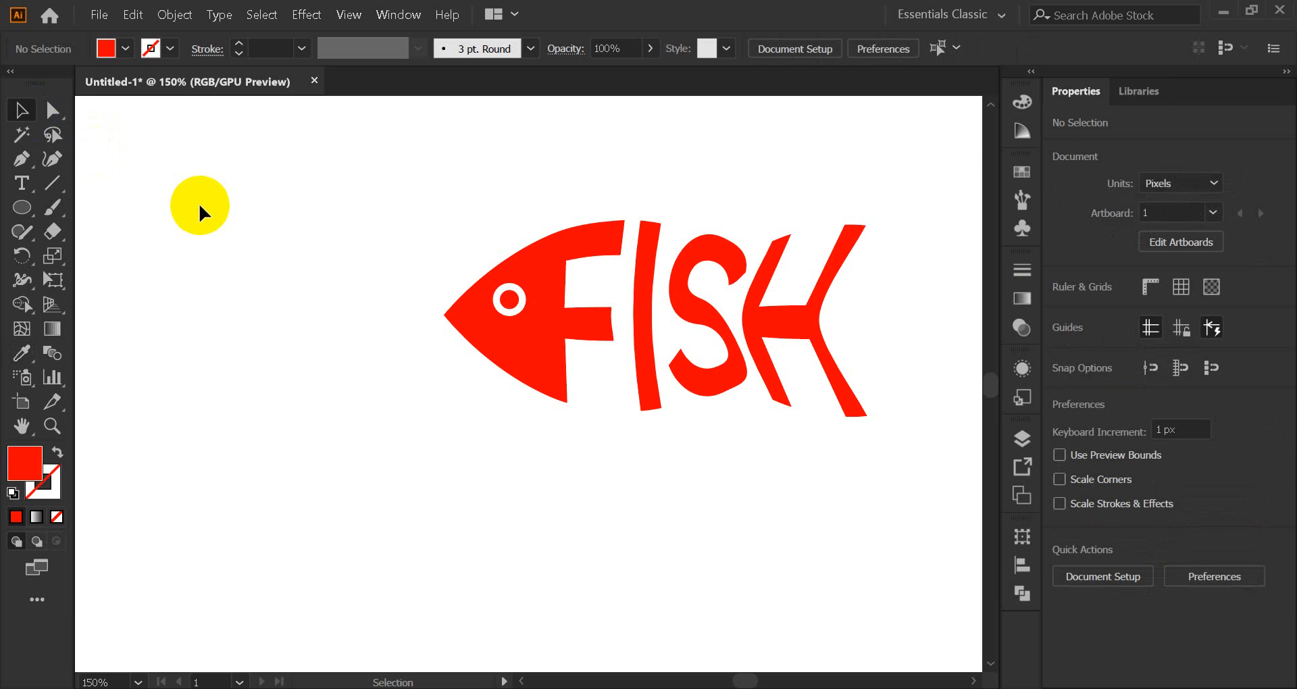
Try to move the white eye circle up off the fish's head, and undo the move.
left_click(515, 309)
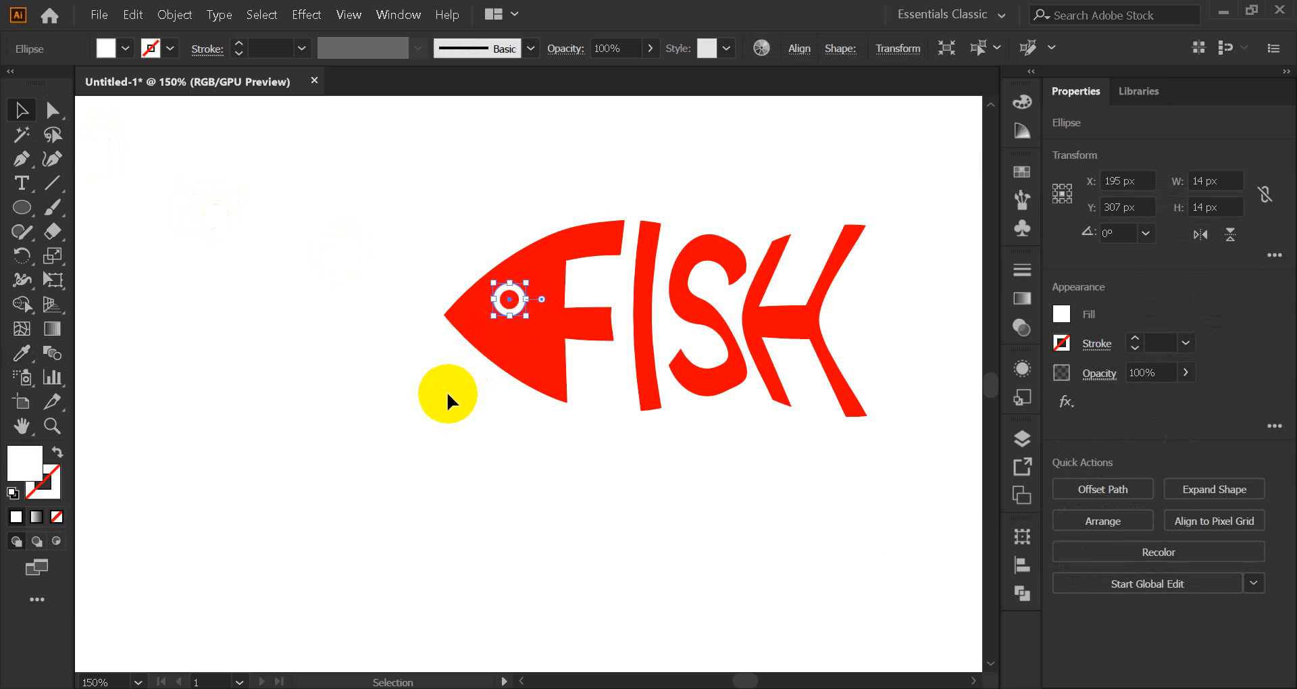
left_click(442, 386)
scroll(599, 240, "up", 4)
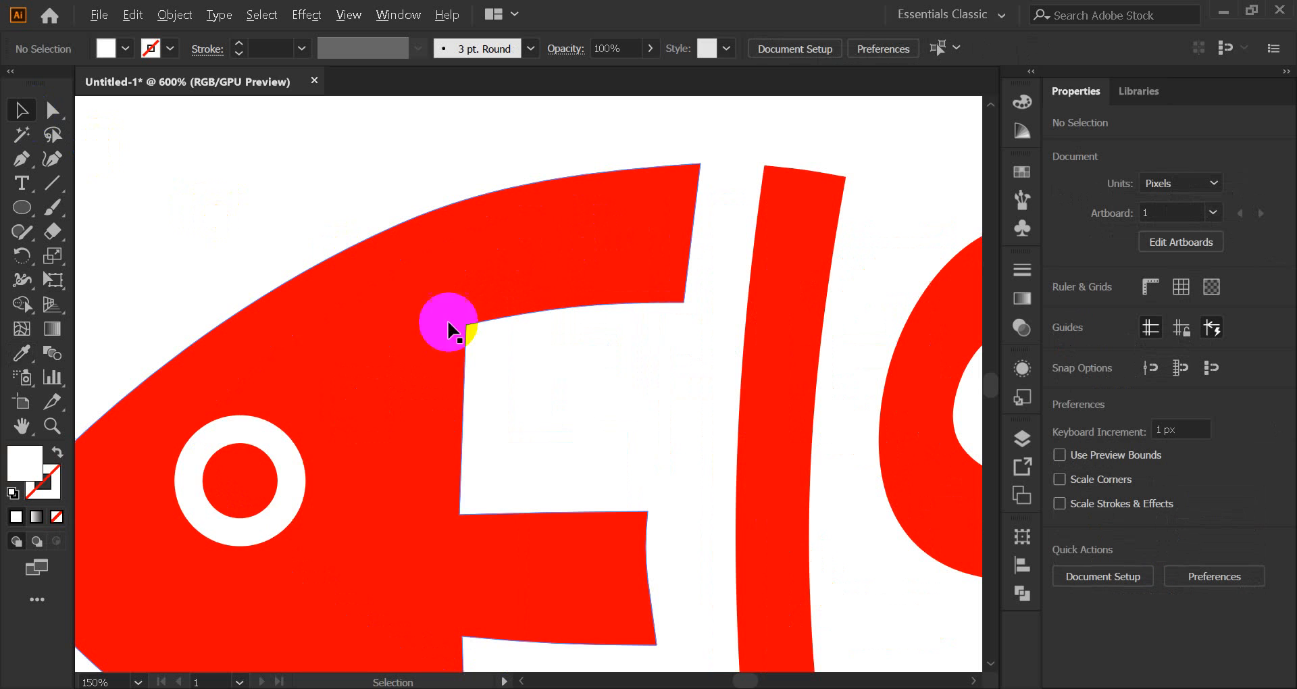
left_click_drag(286, 472, 273, 224)
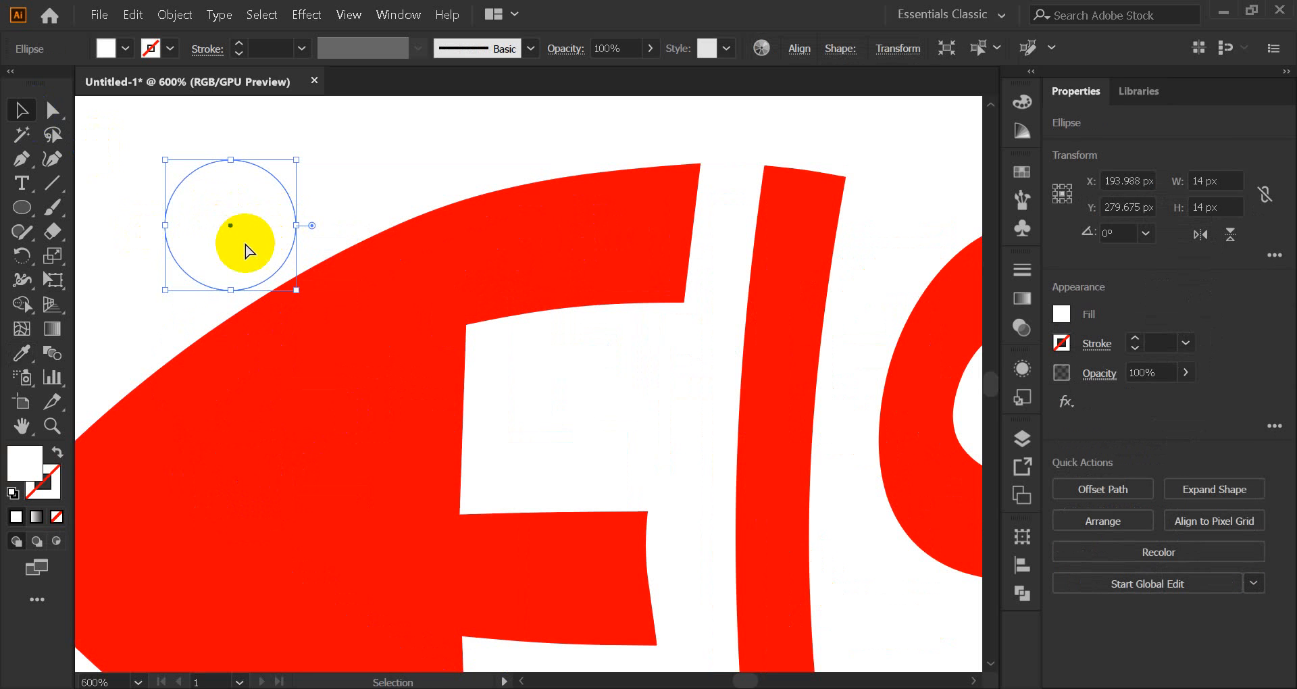
key("ctrl+z")
Cut the white eye ring out of the fish's head with the Shape Builder tool, keeping the red pupil.
left_click_drag(180, 283, 383, 592)
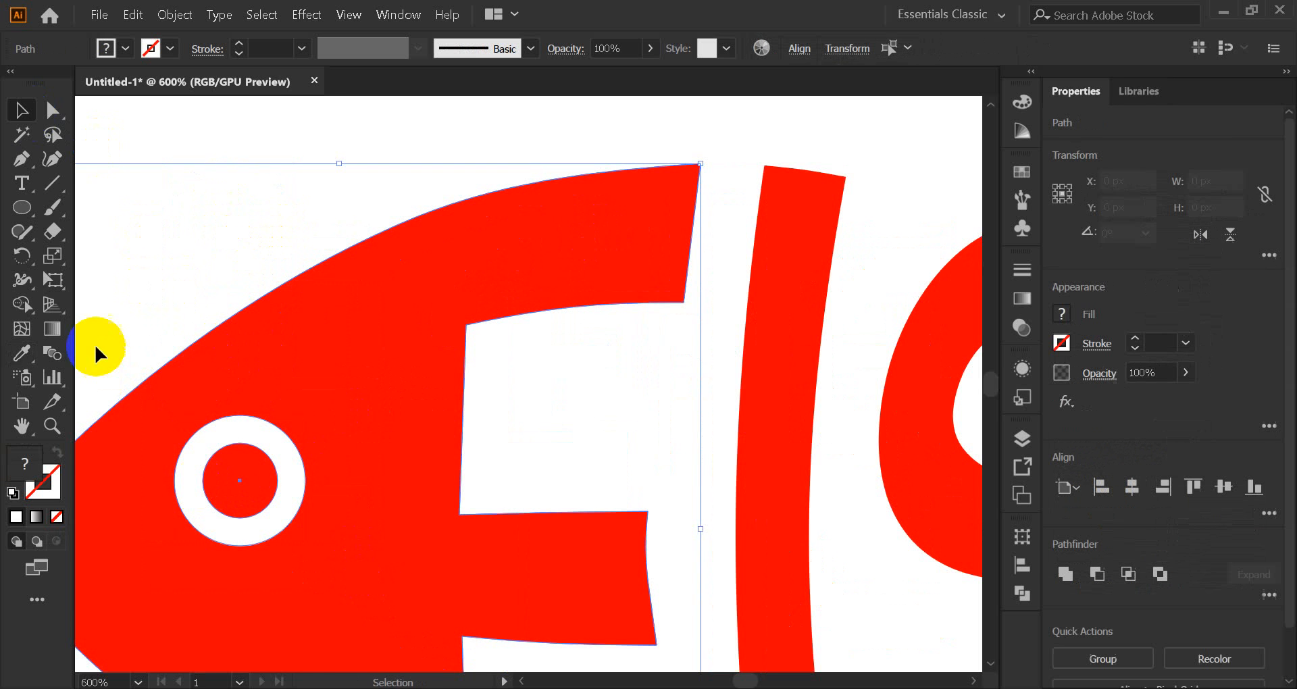
left_click(22, 305)
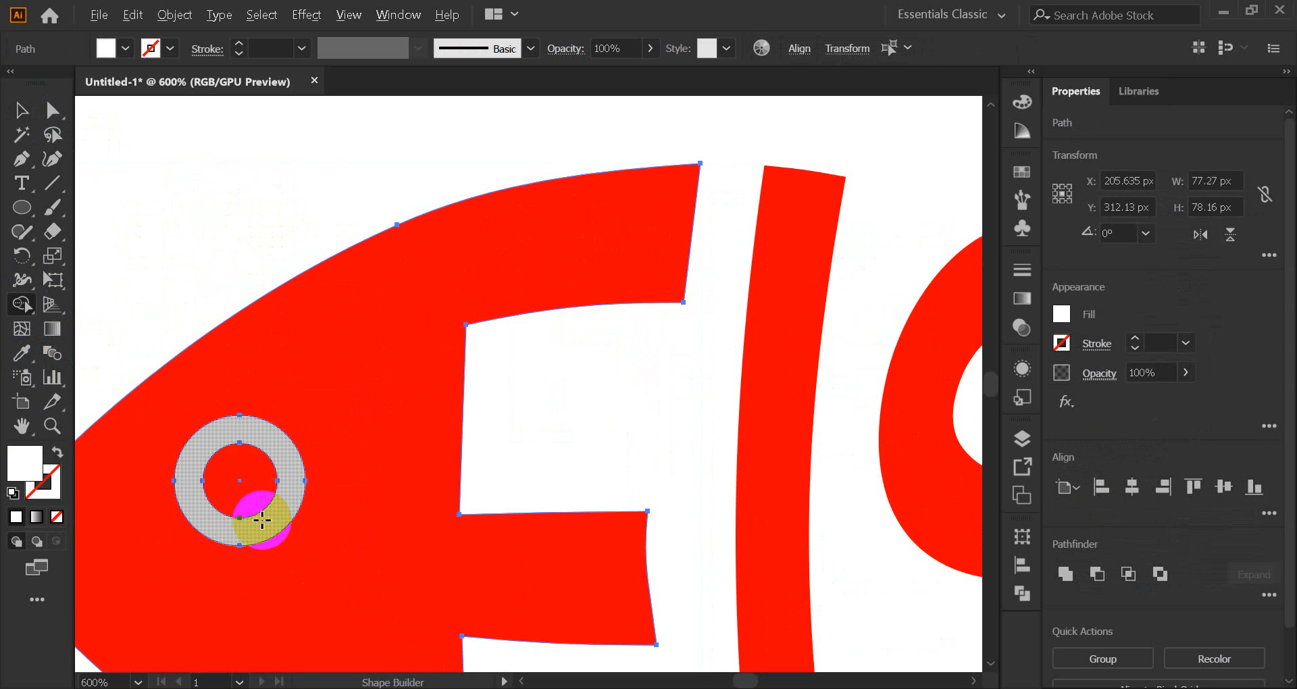
left_click(262, 520)
left_click(22, 110)
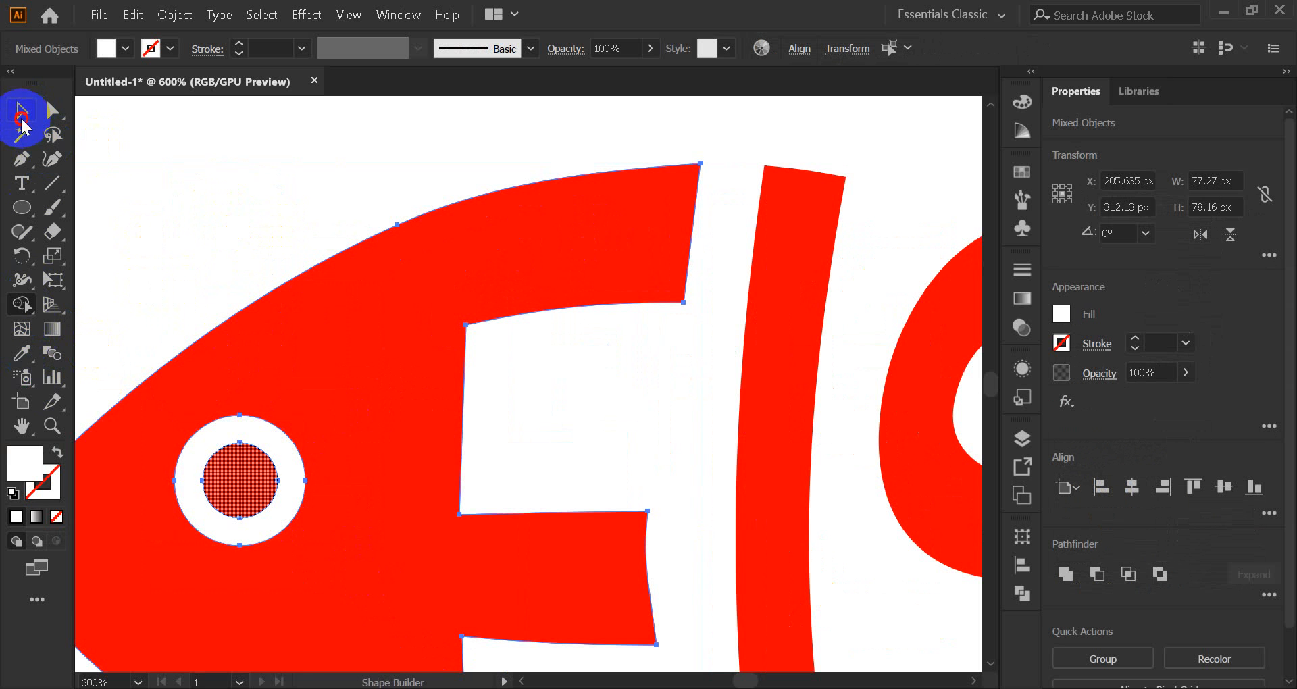
left_click(223, 216)
left_click(232, 481)
left_click(484, 325)
key("ctrl+0")
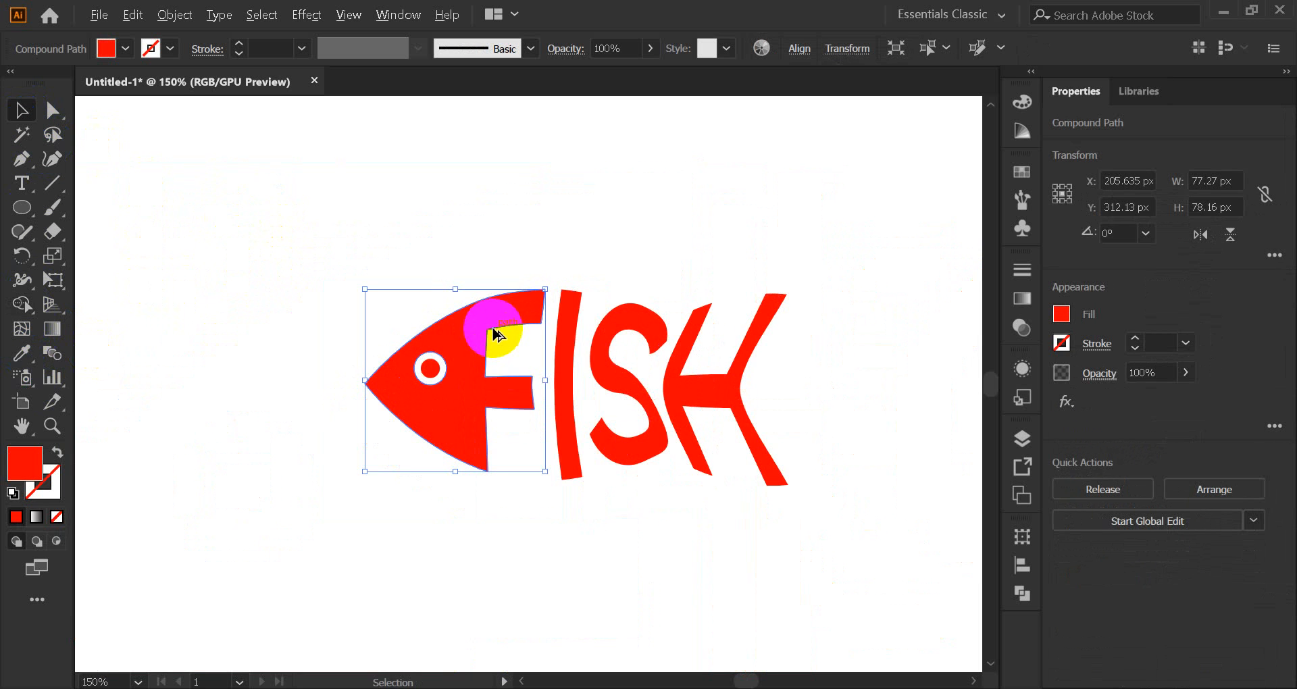
left_click(895, 379)
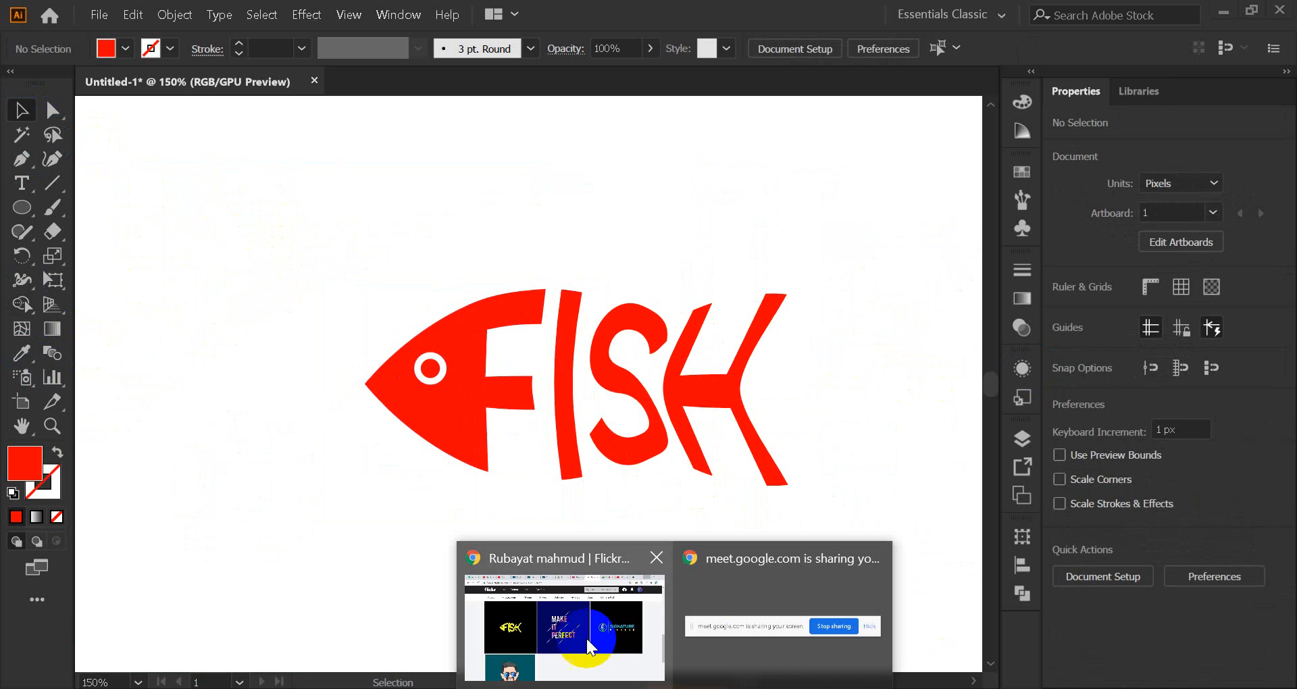
Switch to Chrome to examine the participant list of the Google Meet call, and return to Illustrator.
left_click(554, 618)
left_click(901, 14)
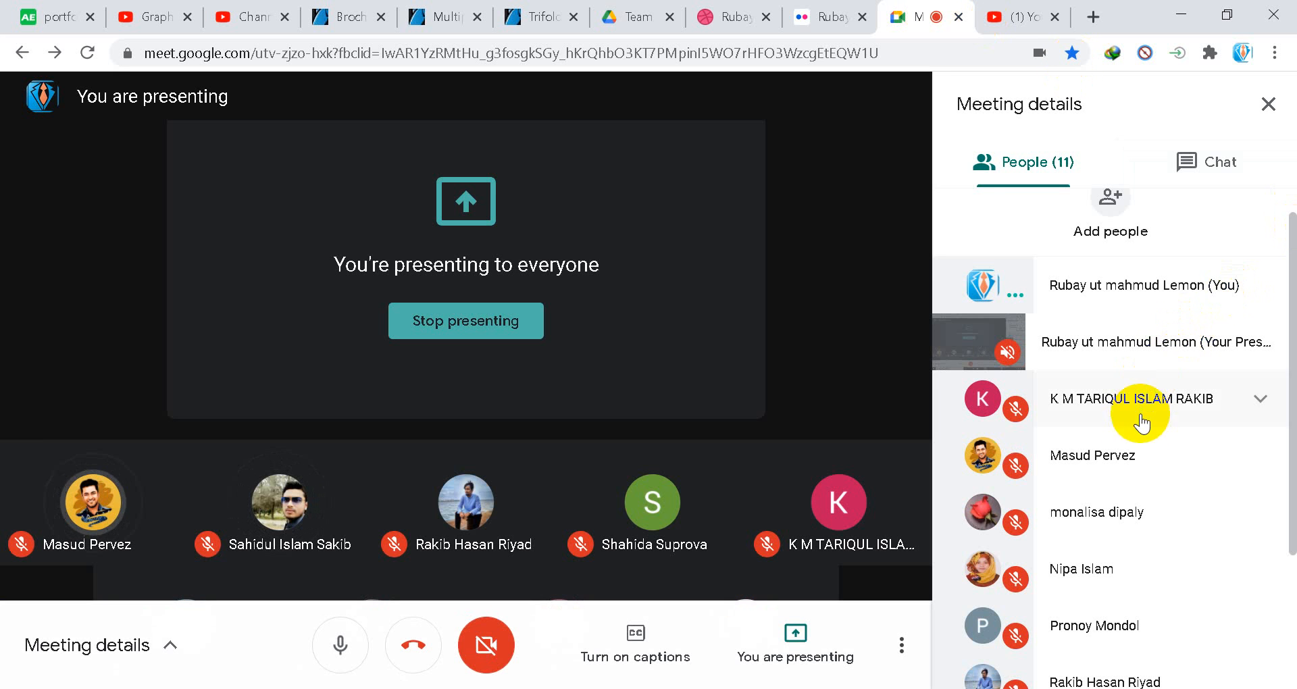
scroll(1145, 429, "down", 3)
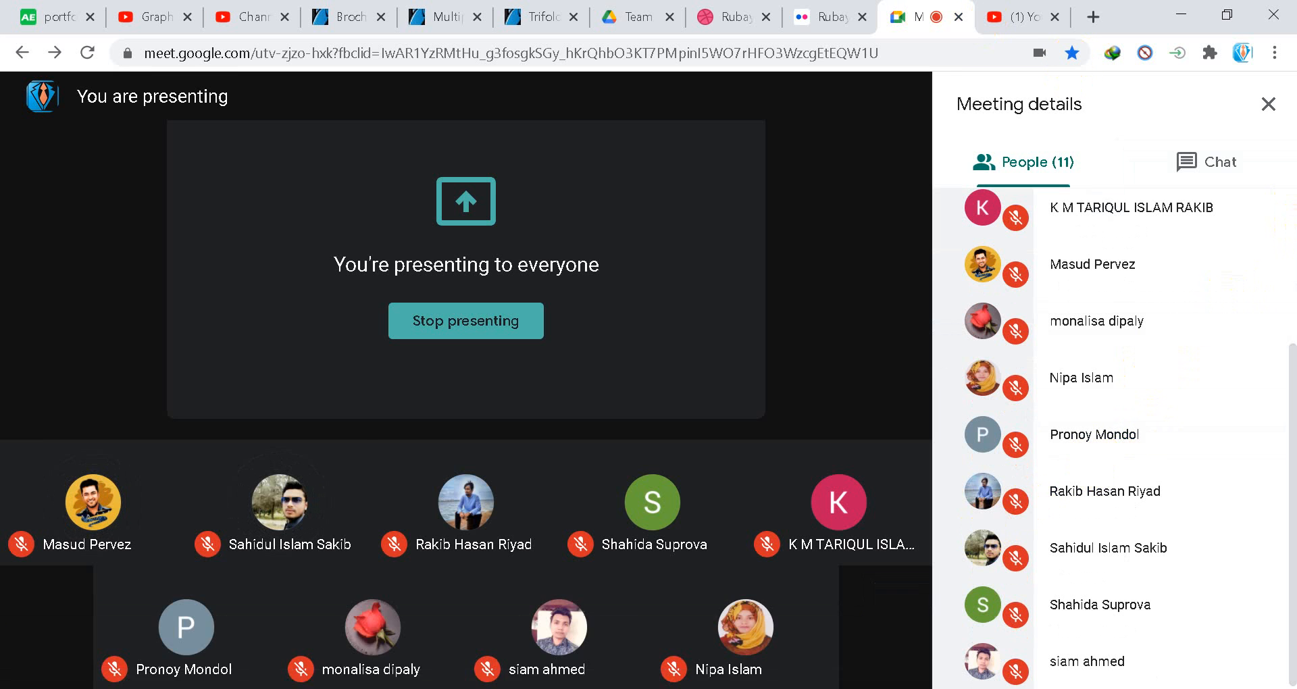
left_click(770, 688)
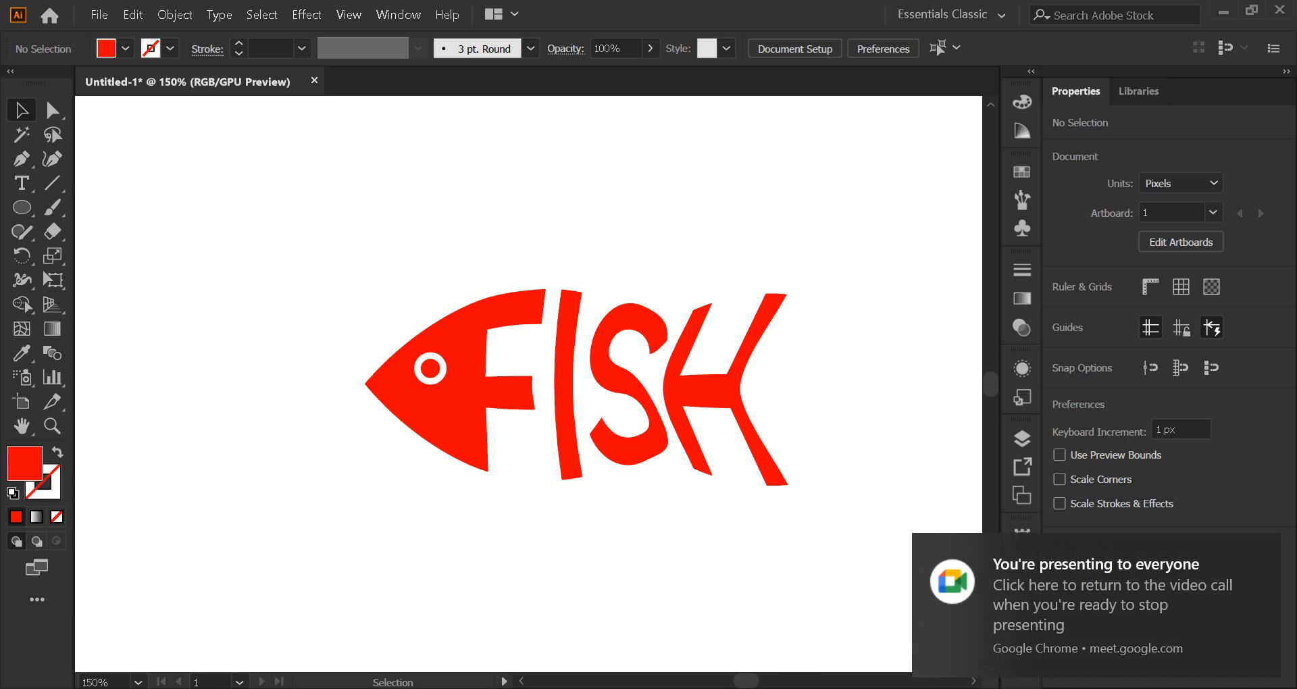
left_click(434, 439)
scroll(505, 497, "up", 1)
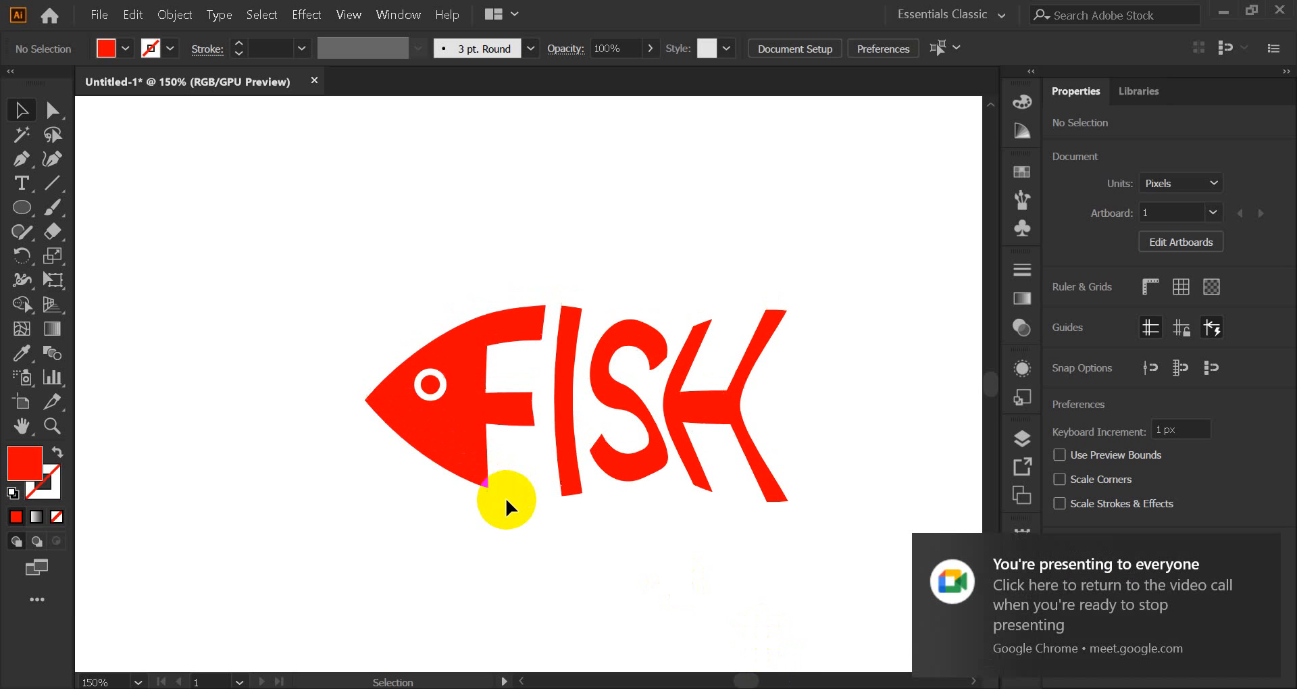
scroll(505, 497, "up", 4)
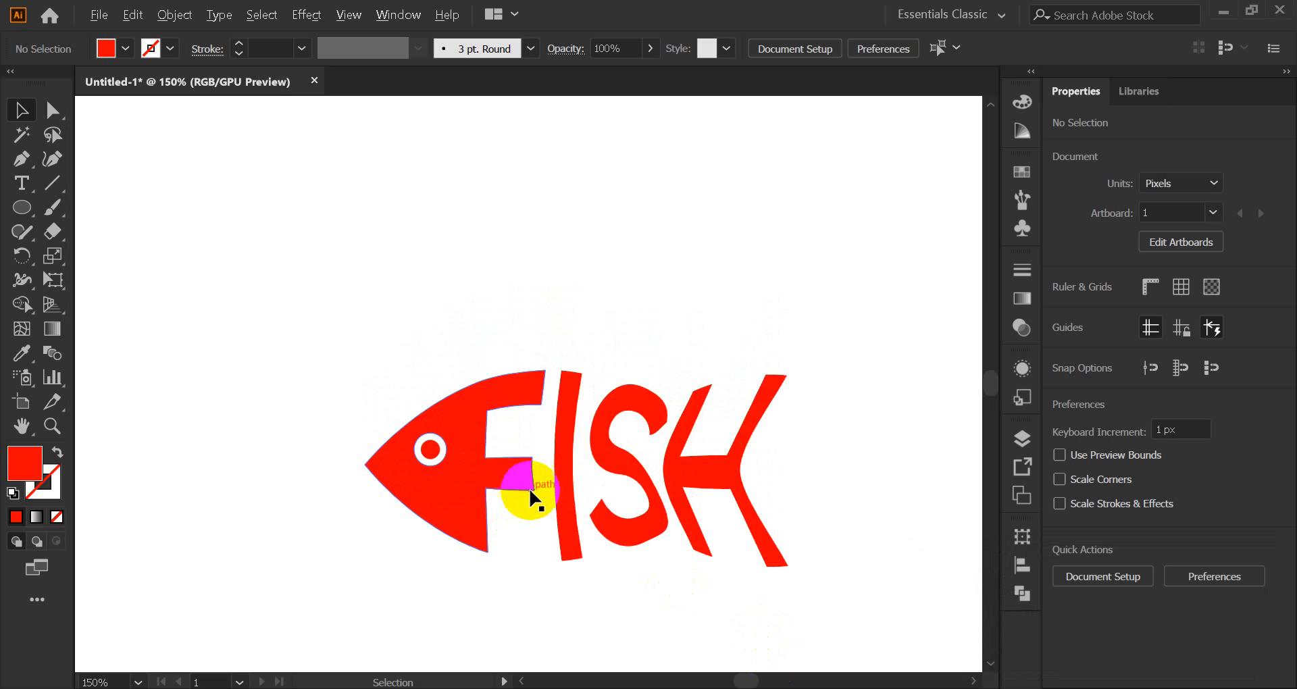
scroll(514, 497, "down", 3)
scroll(583, 516, "up", 5)
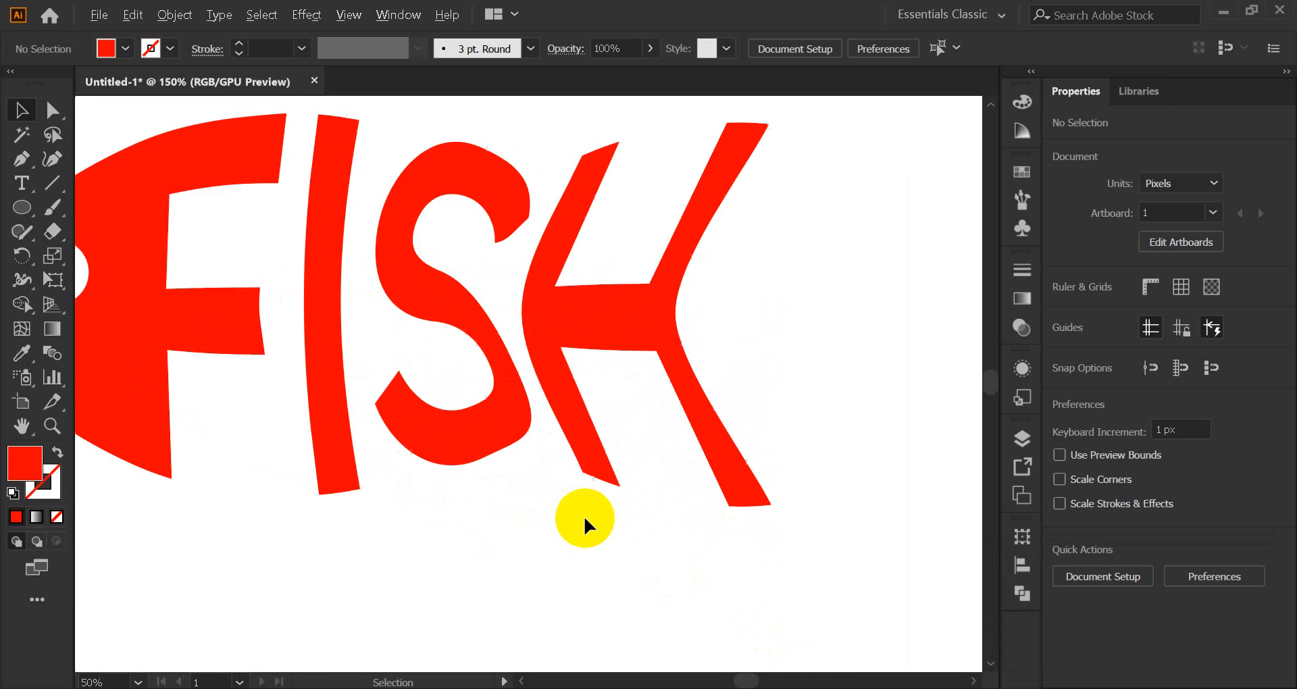
scroll(578, 516, "down", 2)
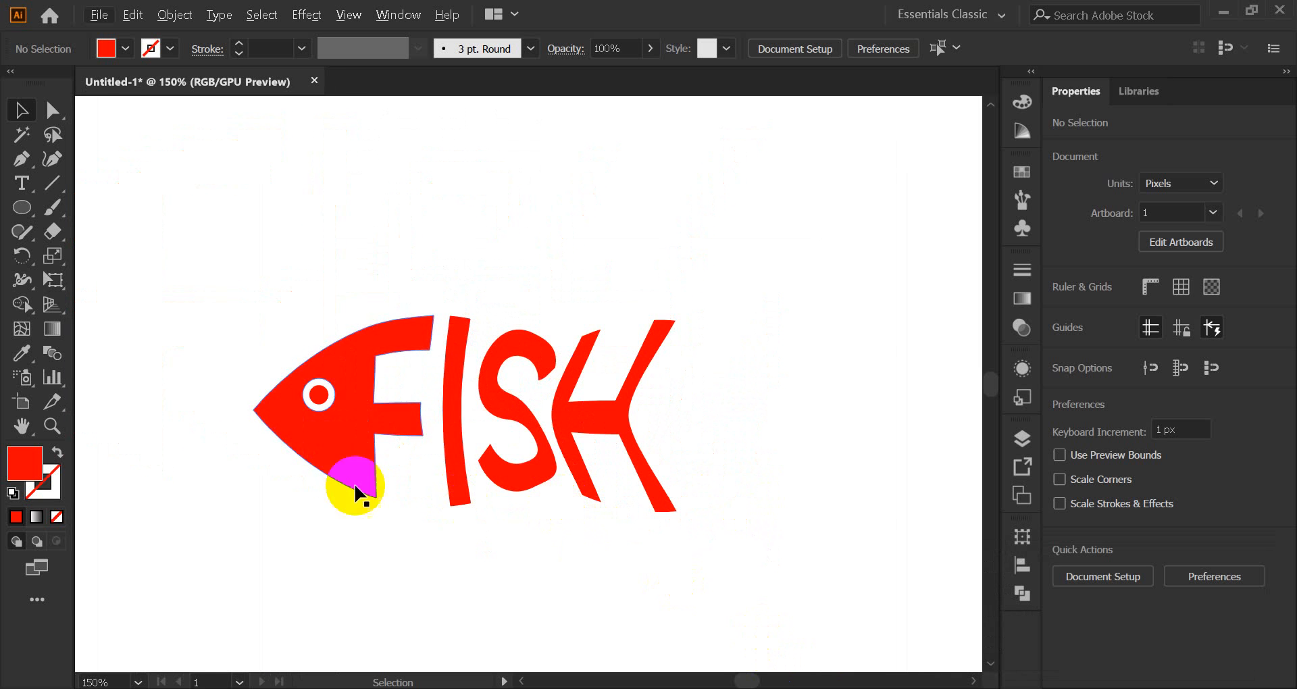
Select the whole red fish logo and move it up, away from the empty working area.
left_click_drag(217, 285, 861, 547)
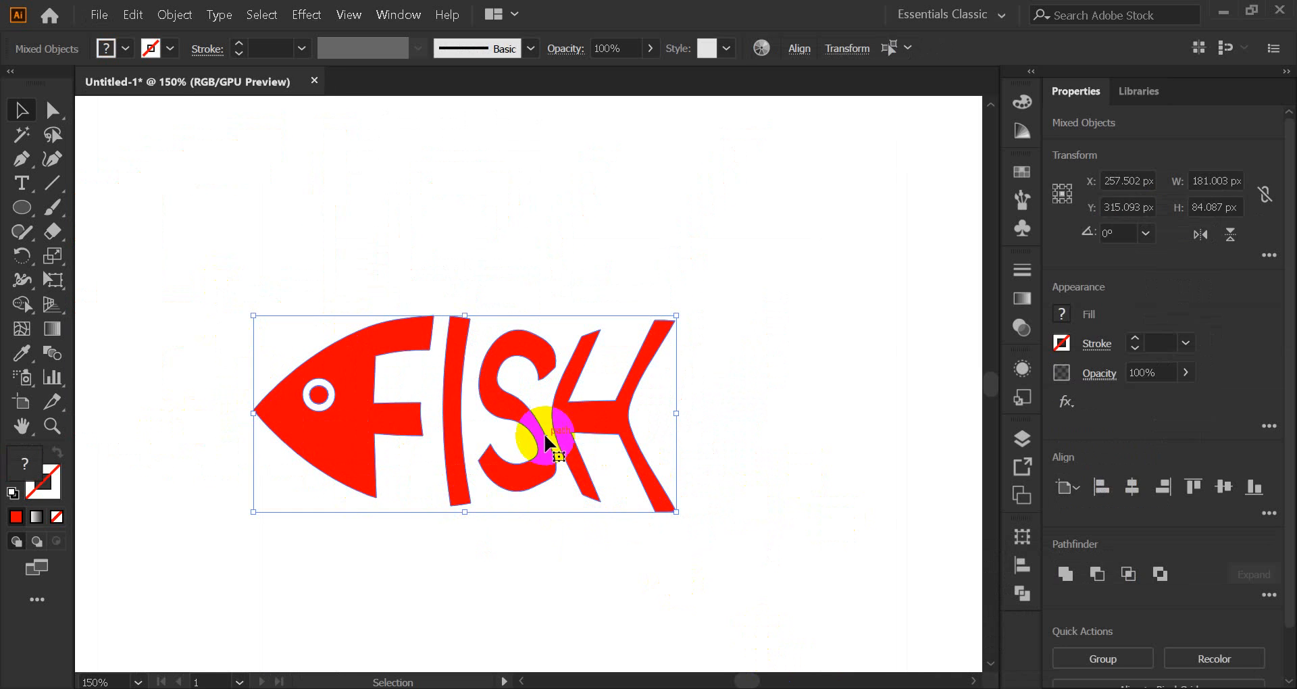
left_click_drag(536, 434, 564, 203)
scroll(571, 424, "up", 2)
scroll(571, 424, "up", 2)
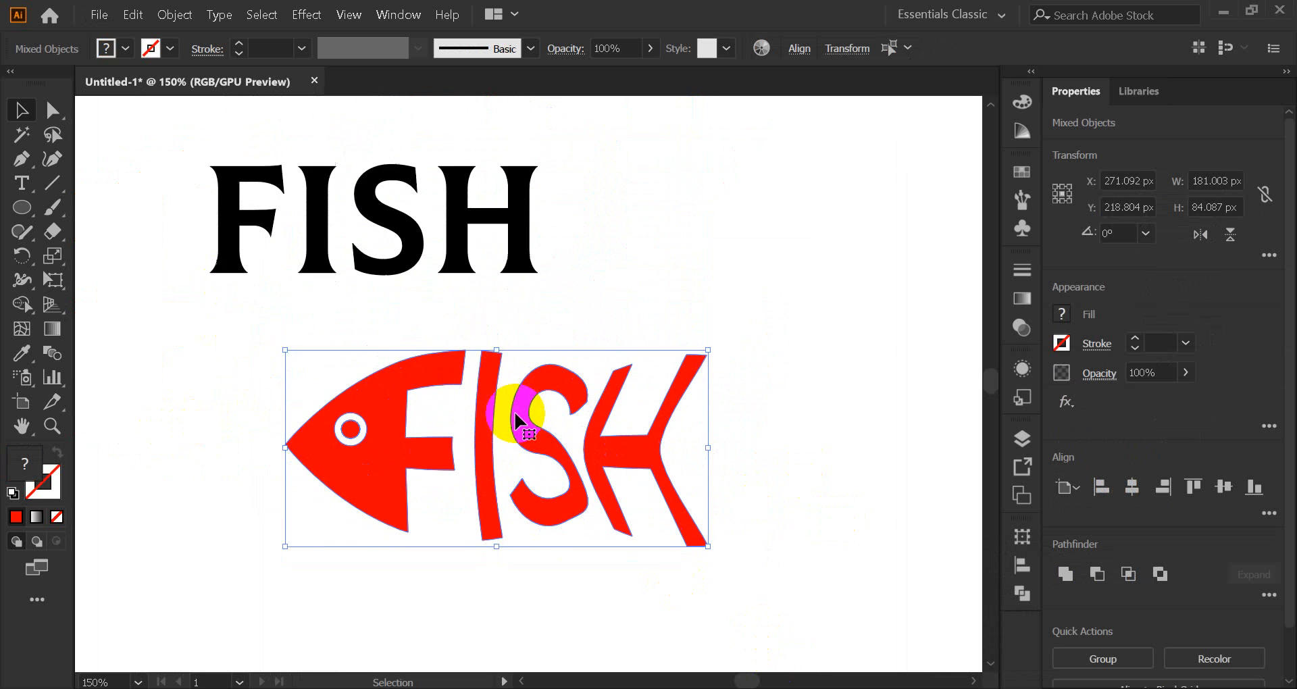
scroll(513, 410, "up", 3)
left_click_drag(489, 493, 747, 220)
left_click(630, 382)
Draw a red rectangle about 171 × 98 px on the empty area below the artwork.
scroll(629, 382, "down", 5)
scroll(630, 383, "down", 1)
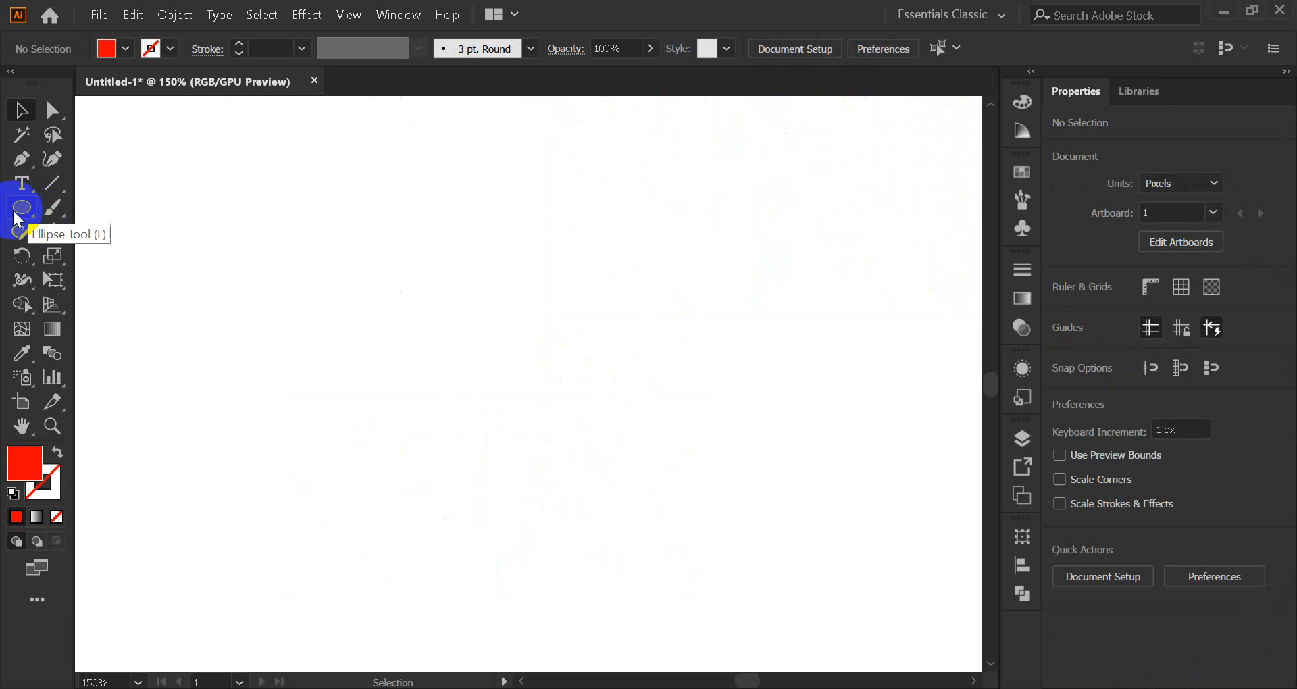
left_click_drag(23, 217, 151, 214)
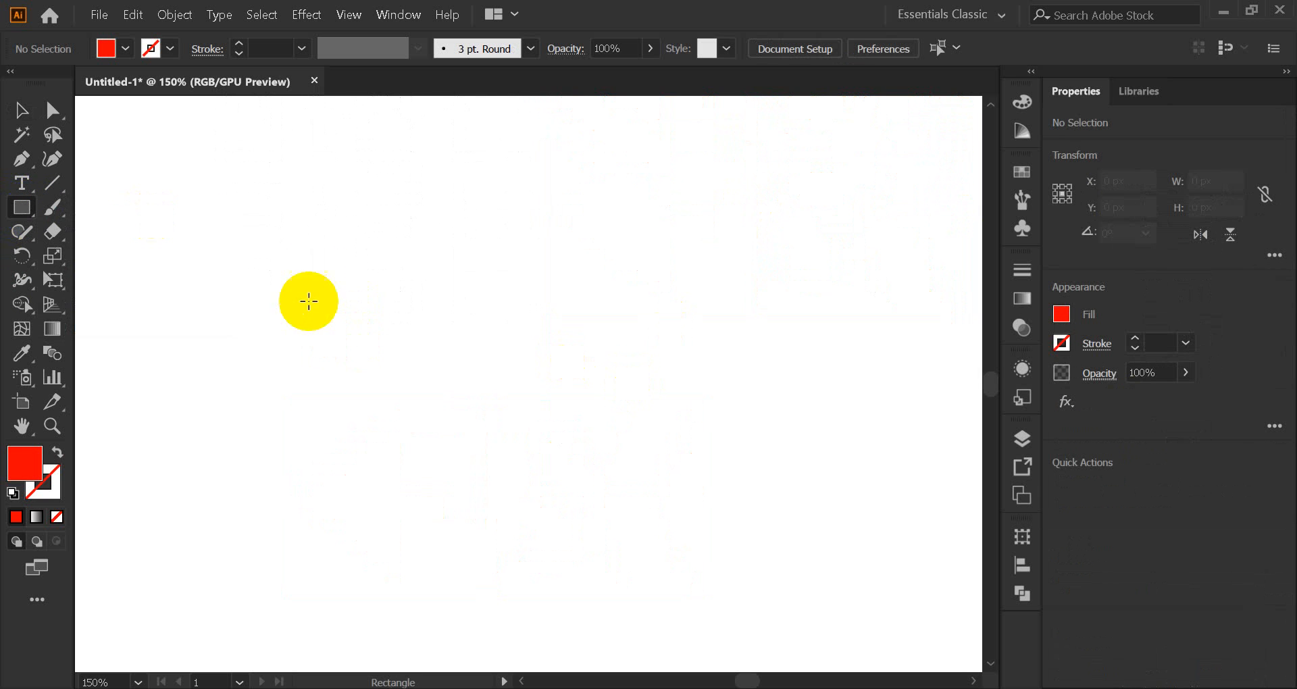
left_click_drag(312, 270, 711, 497)
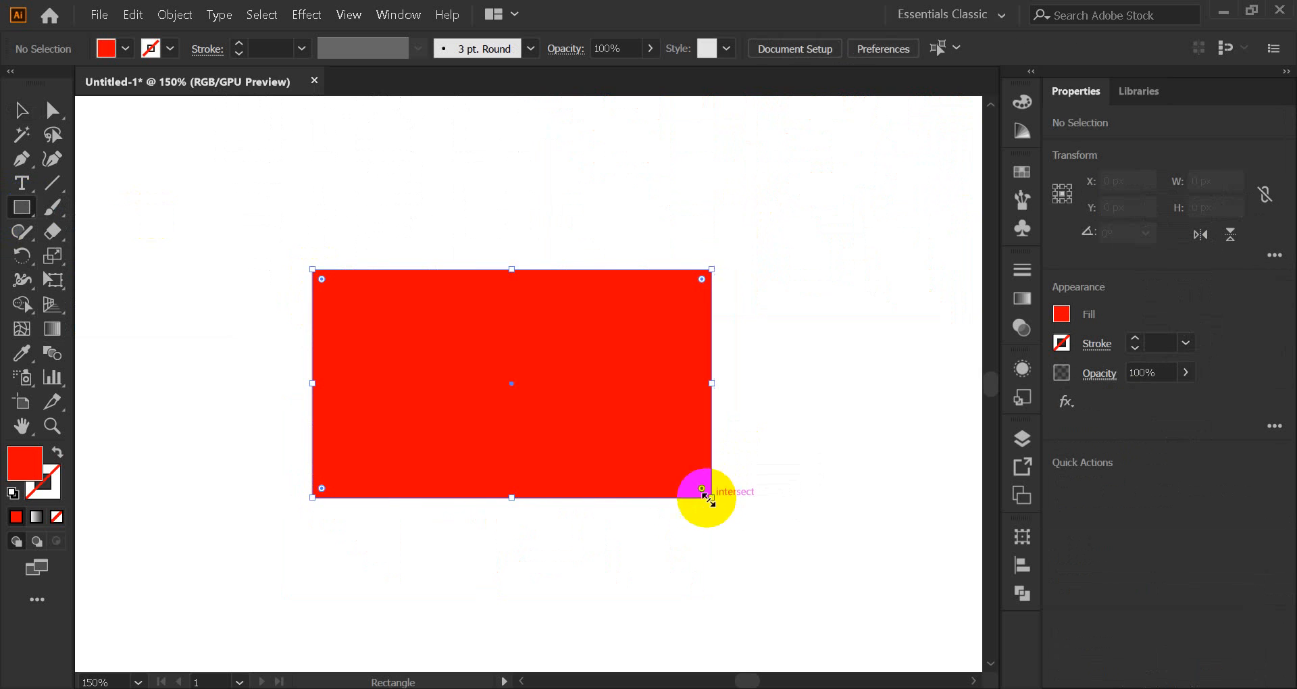
Move the rectangle's upper right corner to about X 438, Y 195 px and its lower right corner to about X 436, Y 344 px.
left_click(47, 108)
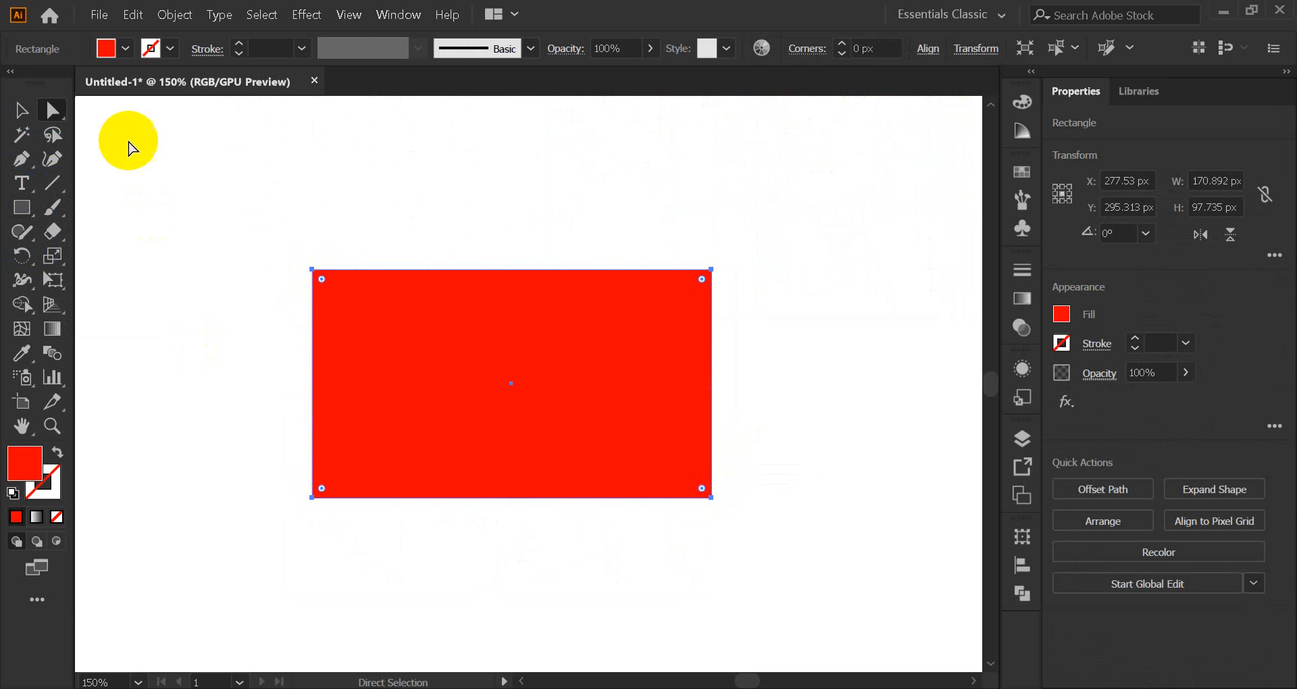
left_click(712, 270)
left_click_drag(711, 270, 887, 150)
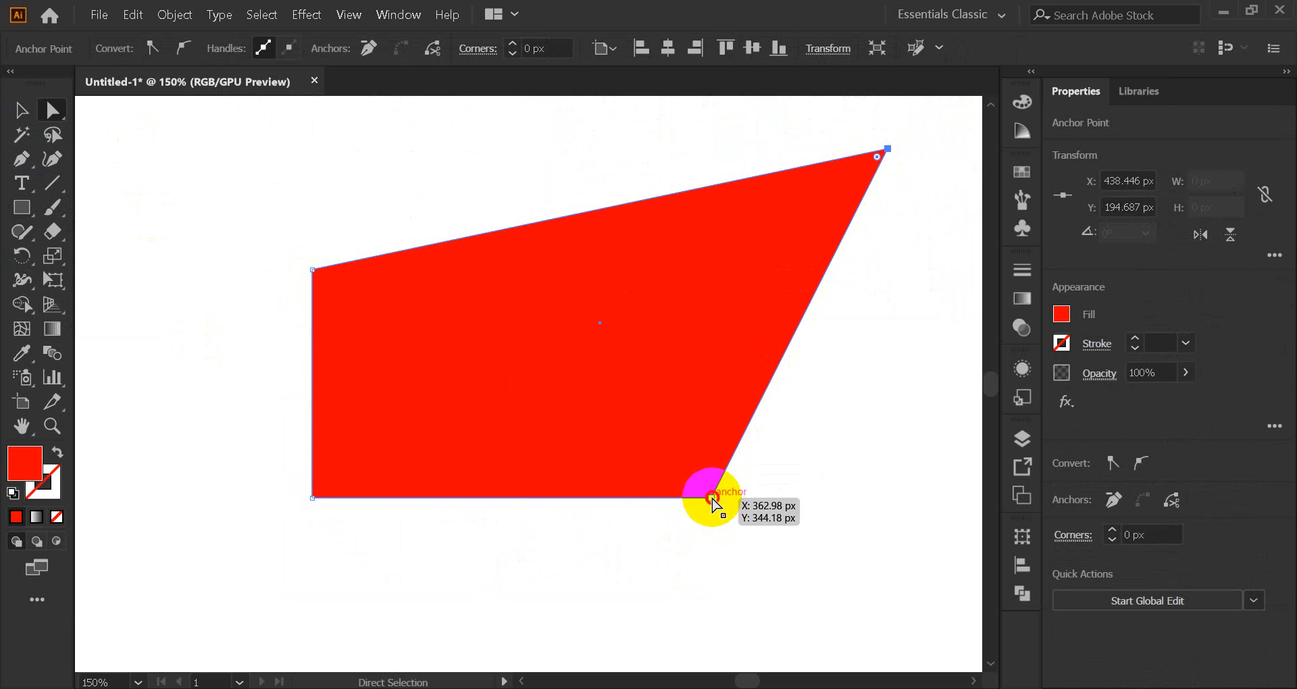
left_click_drag(712, 498, 882, 497)
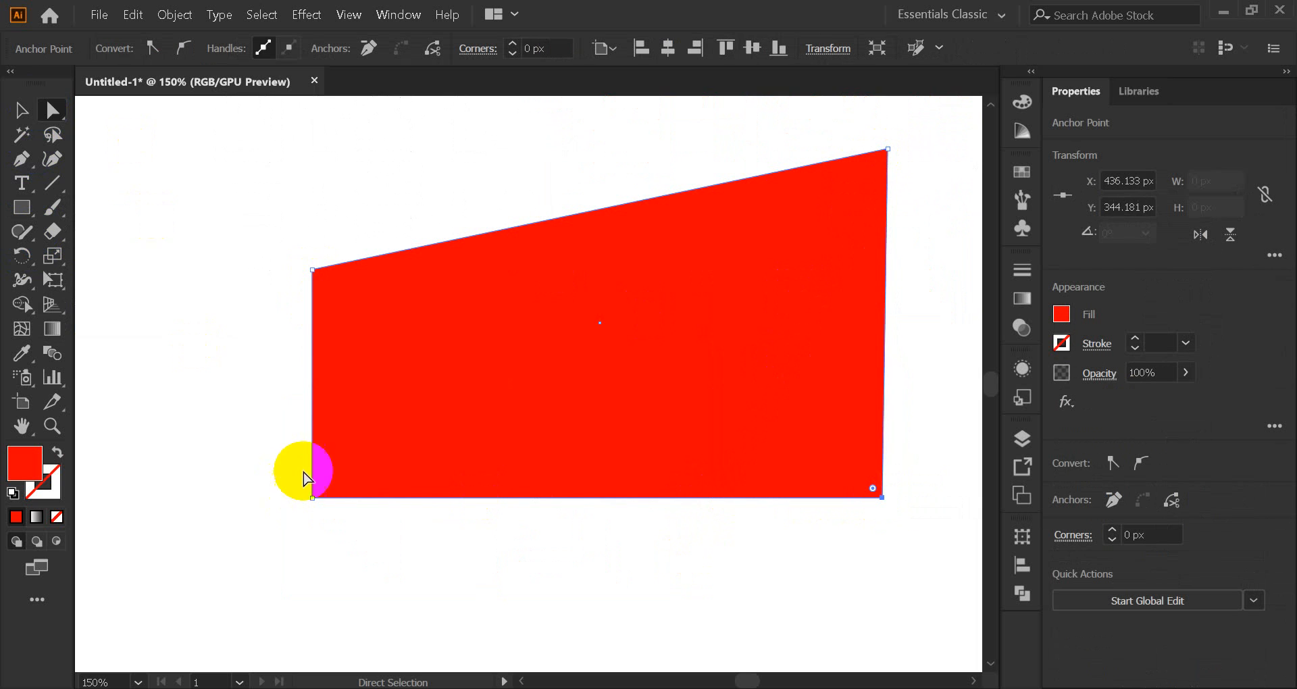
Shift the shape's two left corner points about 24 px to the left, widening it to 270.361 px.
left_click_drag(255, 216, 344, 498)
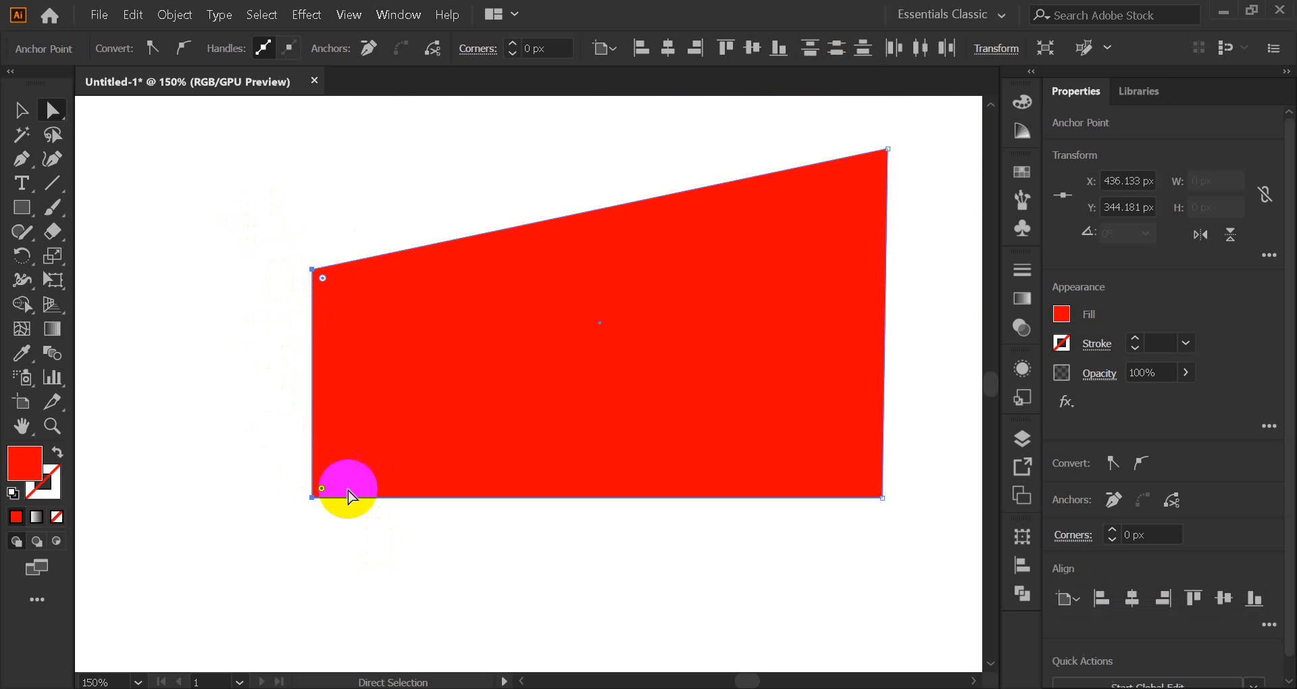
key("Left")
key("Left")
key("Left")
key("Left")
key("Left")
key("Left")
key("Left")
key("Left")
key("Left")
key("Left")
key("Left")
key("Left")
key("Left")
key("Left")
key("Left")
key("Left")
key("Left")
key("Left")
key("Left")
key("Left")
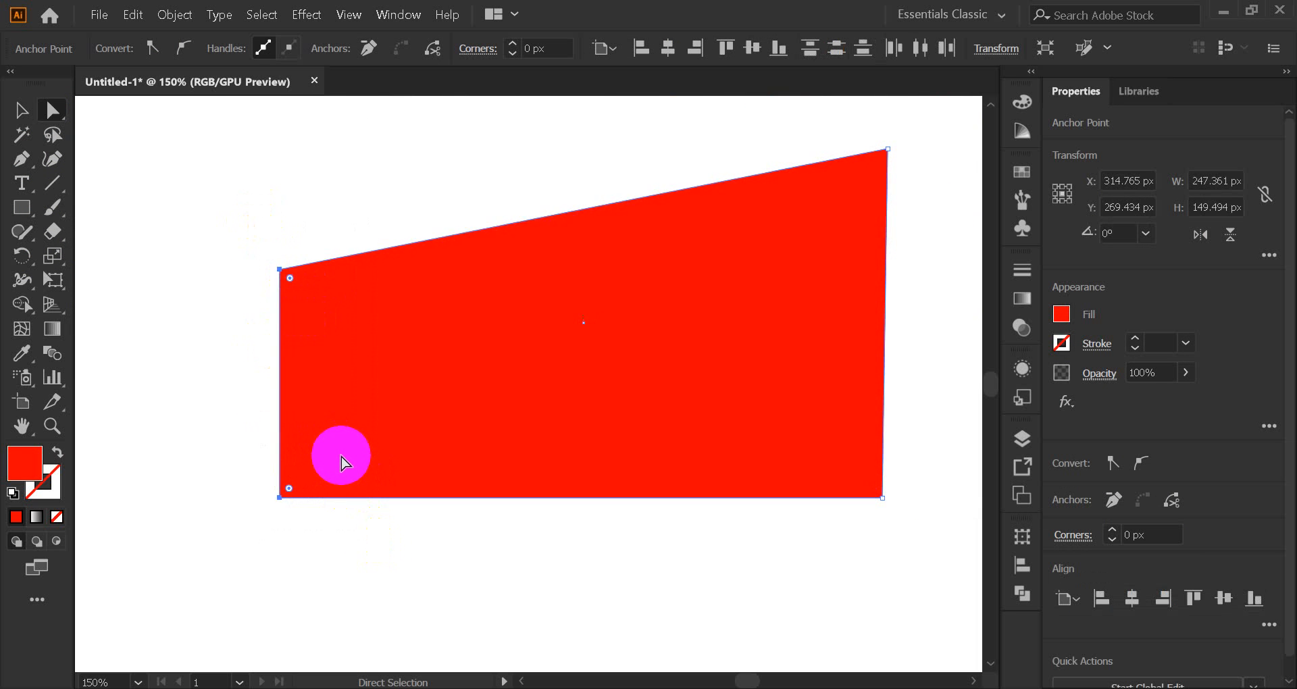
Move the whole slanted shape straight down until its center is at Y 300 px.
left_click(23, 108)
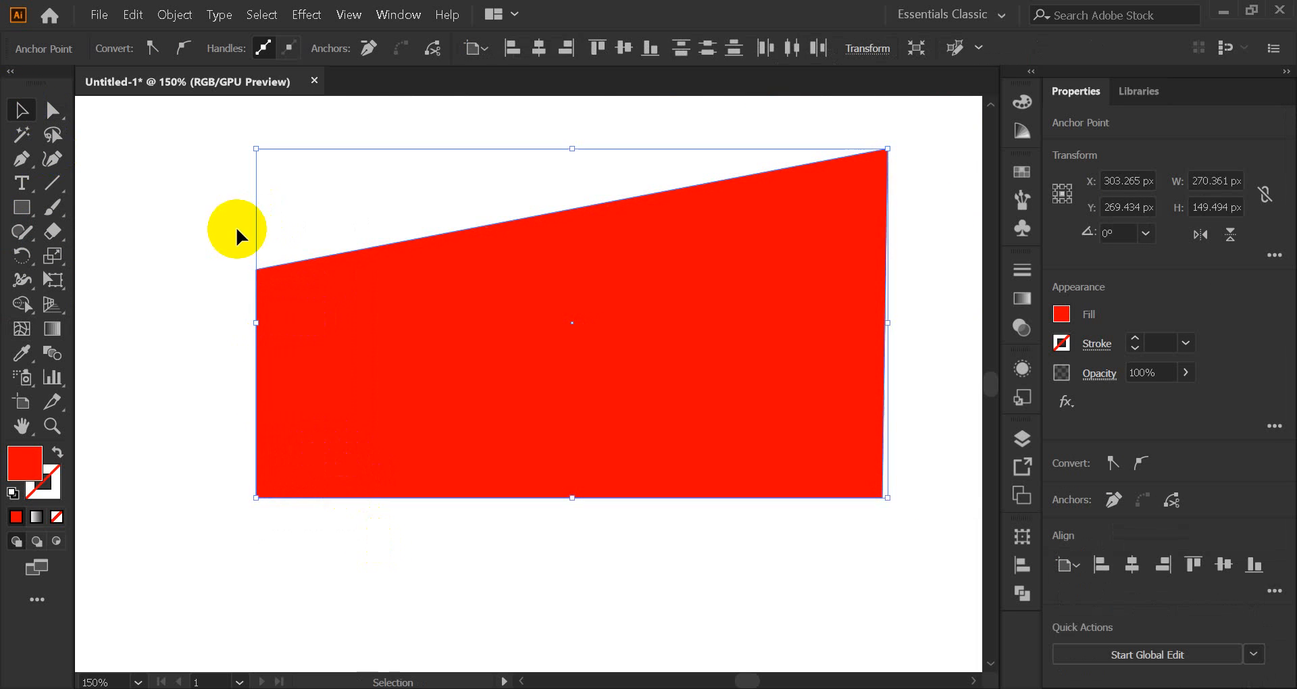
left_click(238, 231)
left_click_drag(532, 366, 529, 436)
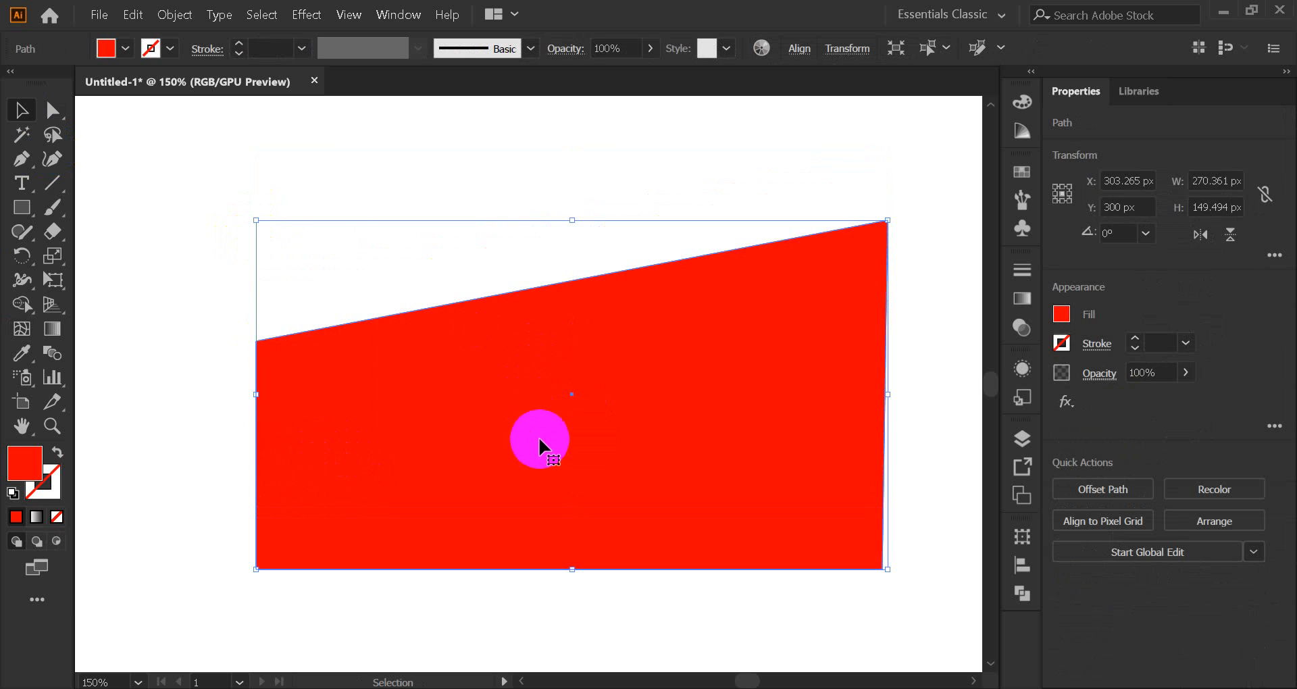
Make the shape's right edge vertical by aligning its lower right corner with the upper one at X 440.47 px, and select the shape.
left_click(54, 111)
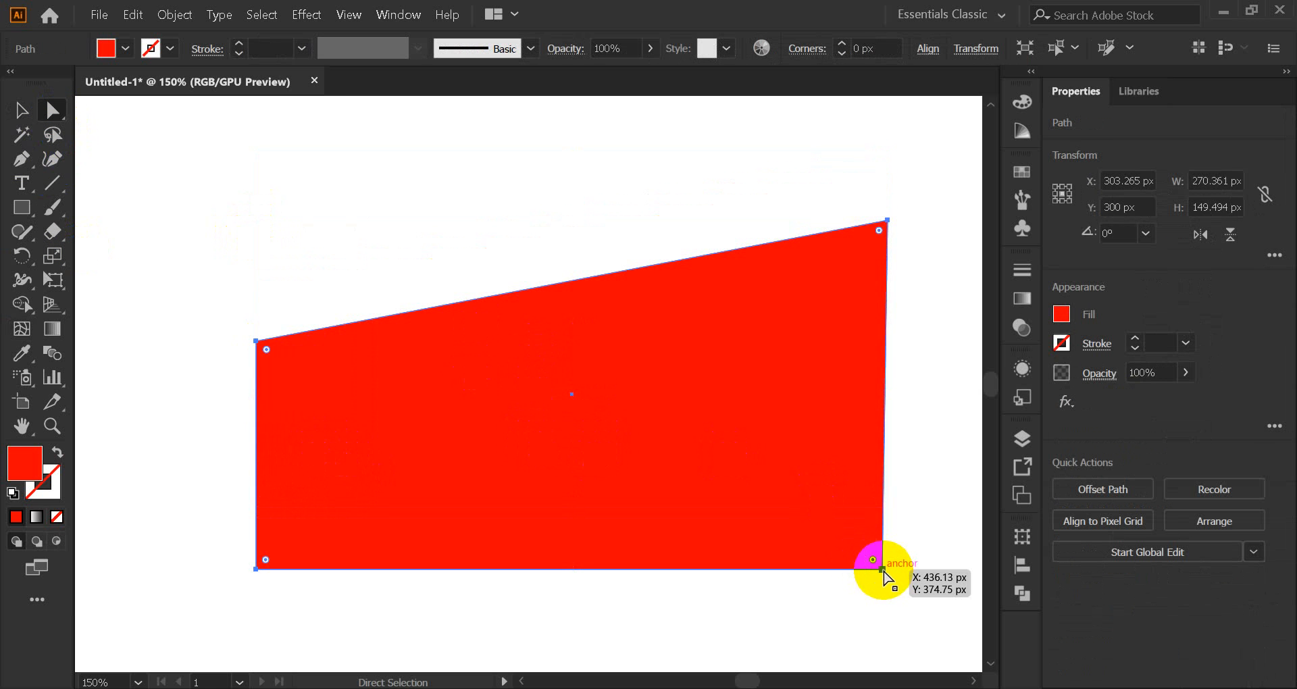
left_click_drag(882, 569, 892, 569)
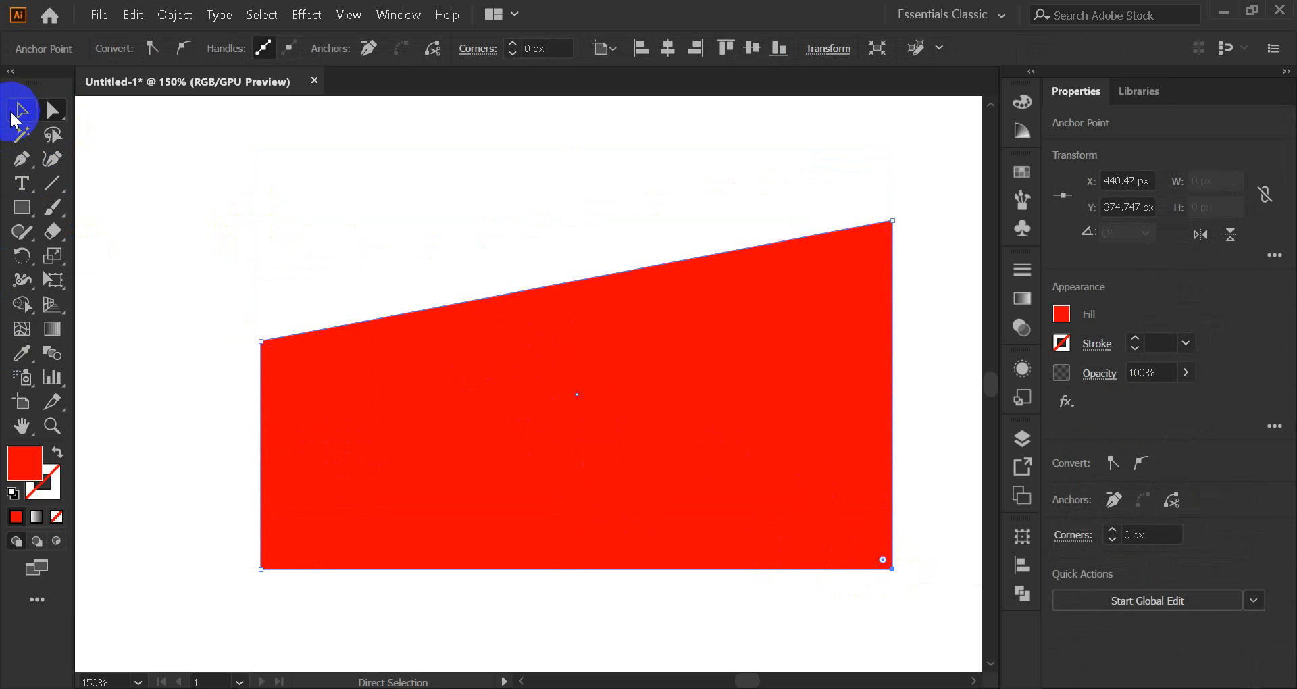
left_click(21, 111)
left_click(325, 265)
left_click(556, 500)
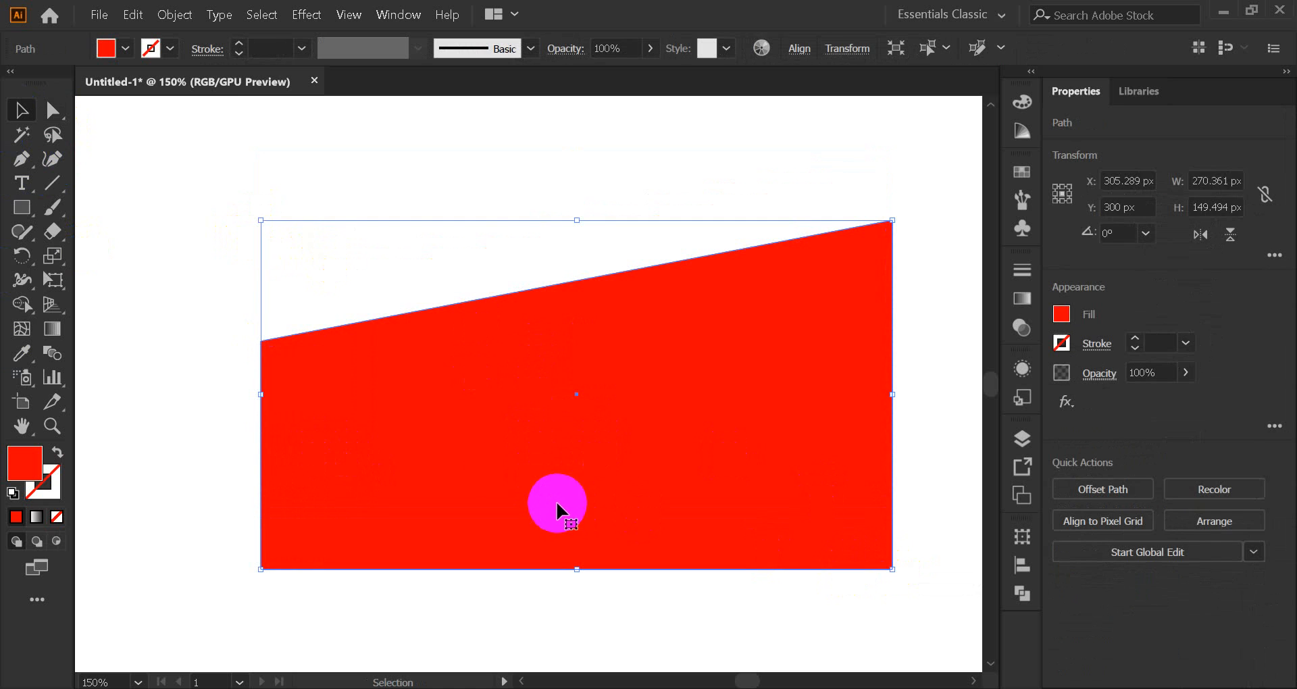
Place a copy of the black FISH text just above the slanted red shape, at about X 244, Y 211 px.
left_click(414, 276)
scroll(387, 419, "up", 2)
scroll(390, 376, "down", 3)
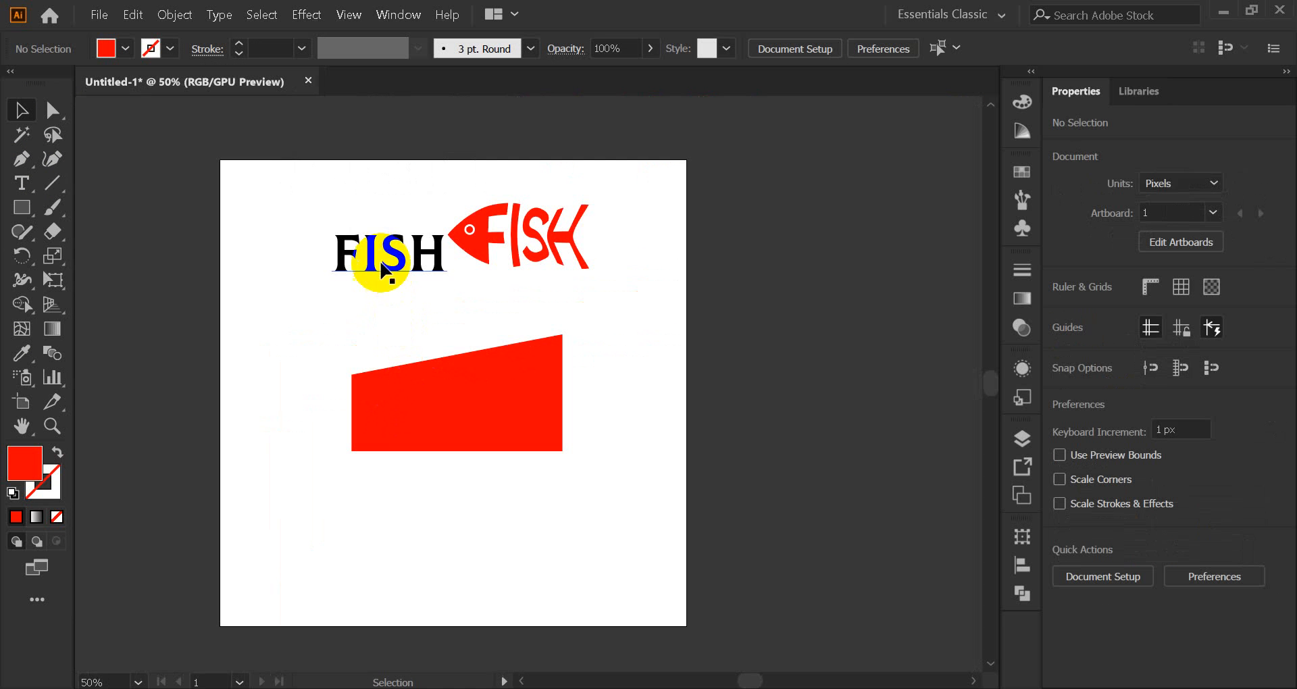
left_click_drag(378, 258, 400, 324)
scroll(439, 381, "up", 3)
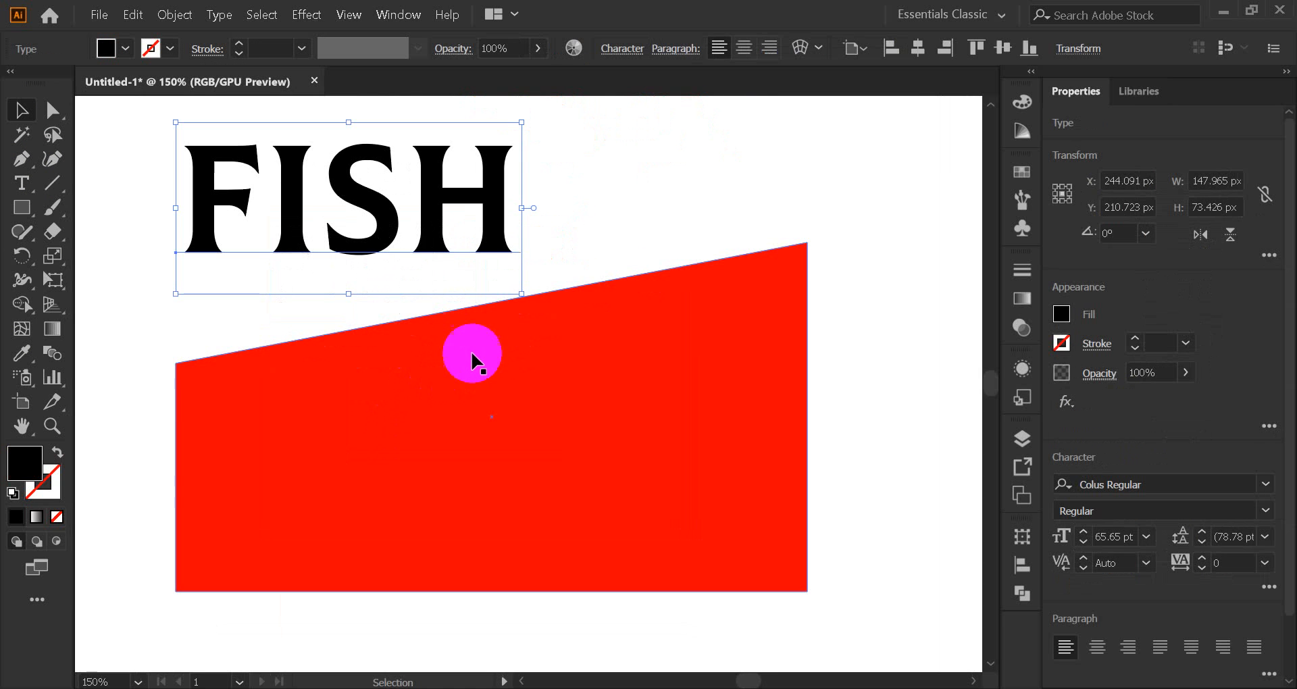
Move the red shape down to about Y 320 px and the copied FISH text down to about Y 231 px.
left_click_drag(492, 419, 497, 467)
left_click_drag(366, 241, 369, 289)
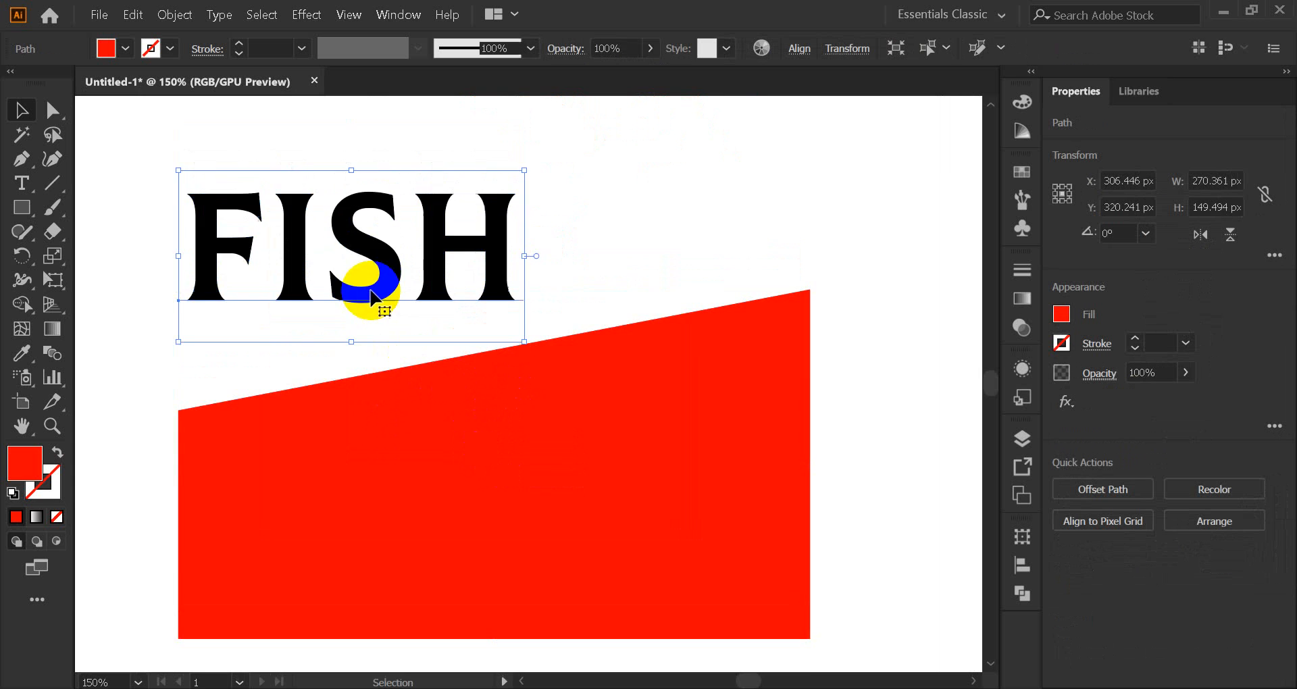
scroll(405, 297, "up", 2)
scroll(407, 294, "up", 2)
left_click_drag(367, 434, 298, 191)
scroll(538, 294, "down", 4)
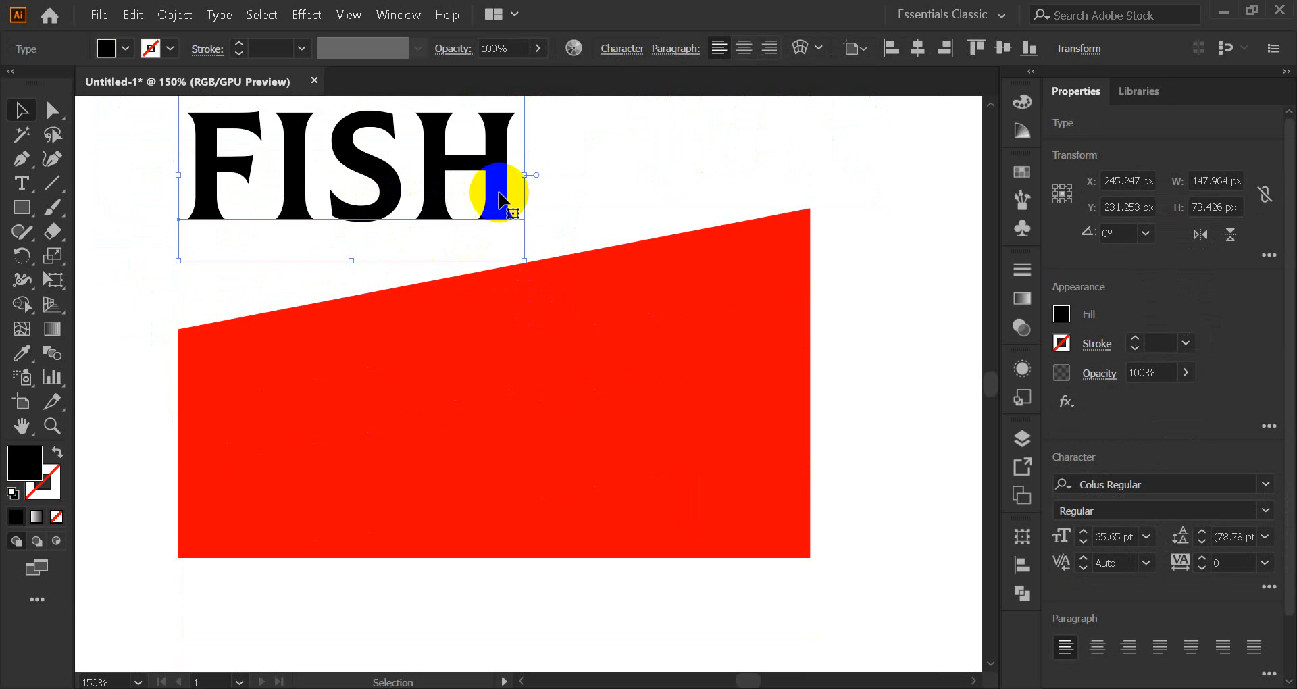
Replace the wording of the copied FISH text with WINDOW and select it as an object.
key("t")
left_click_drag(509, 194, 200, 174)
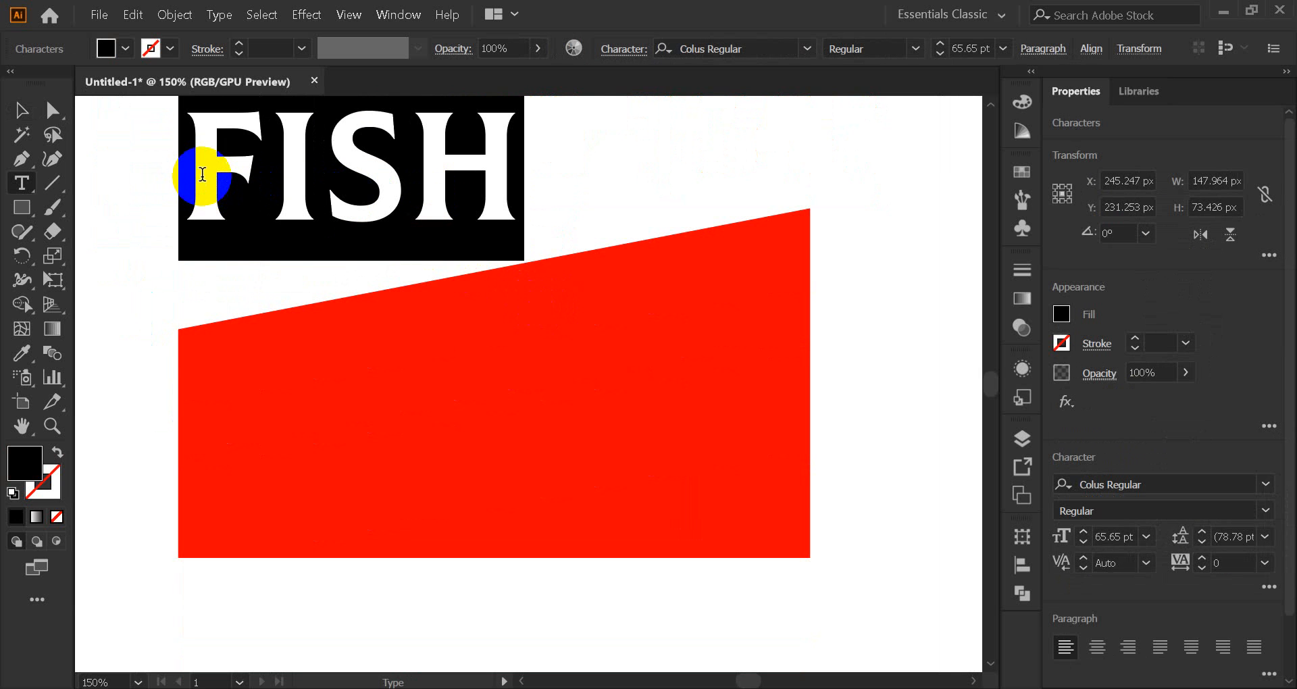
type("WINDOW")
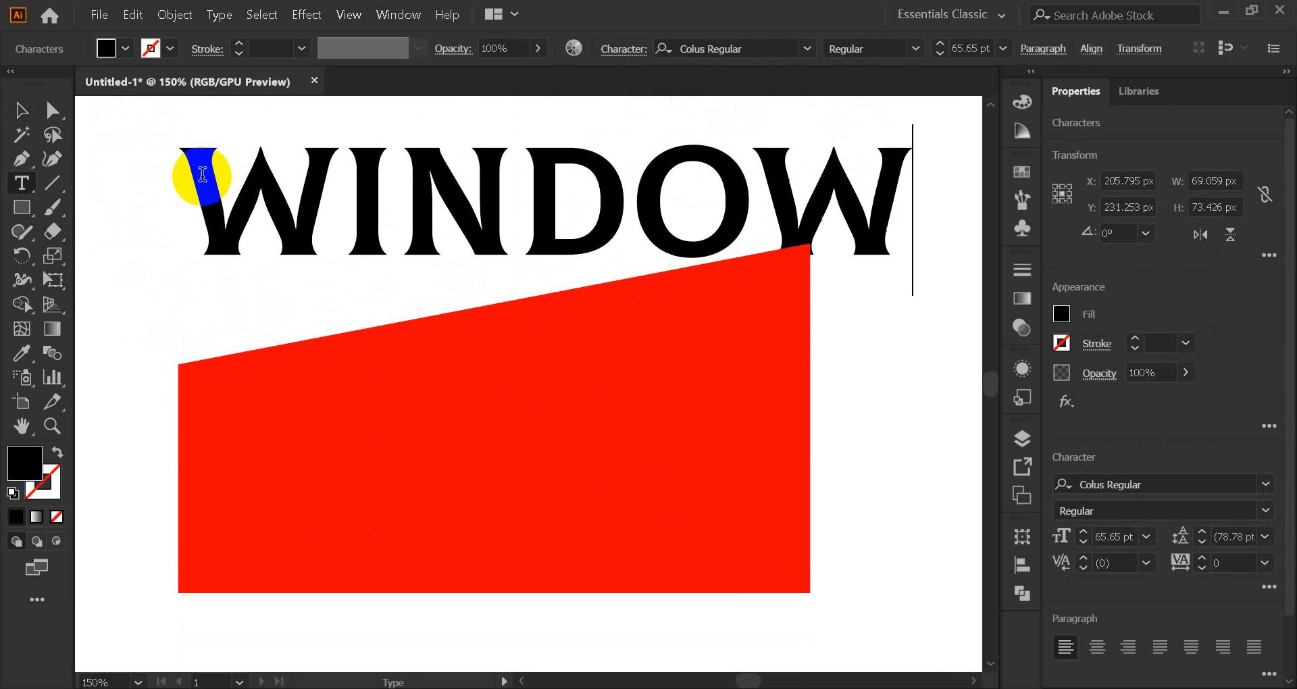
left_click(27, 120)
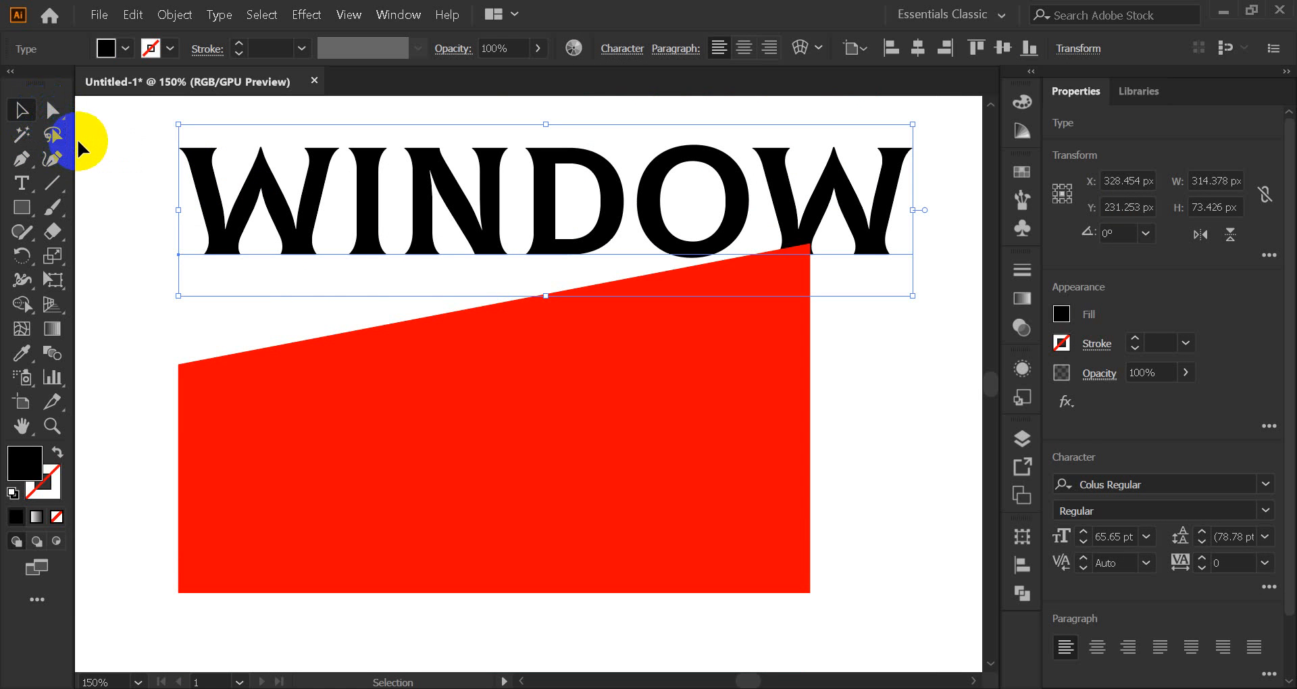
Bring the WINDOW text to the front, above the red shape.
right_click(284, 203)
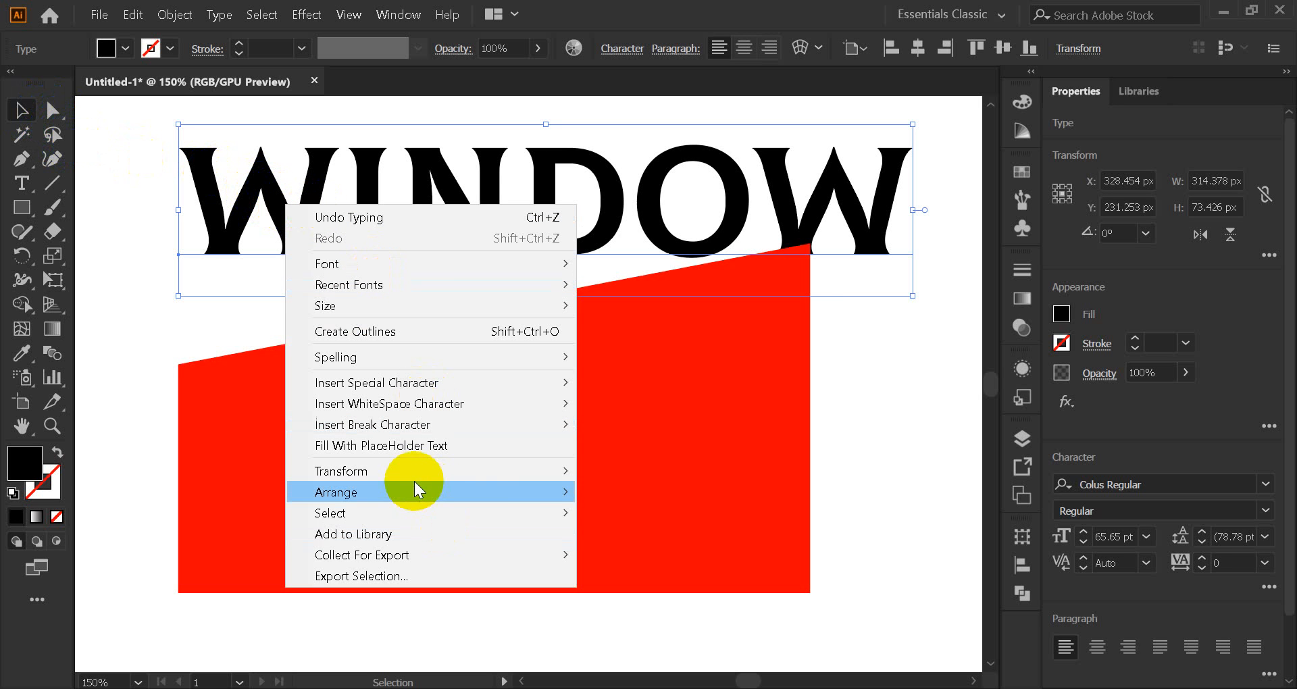
mouse_move(482, 486)
left_click(633, 496)
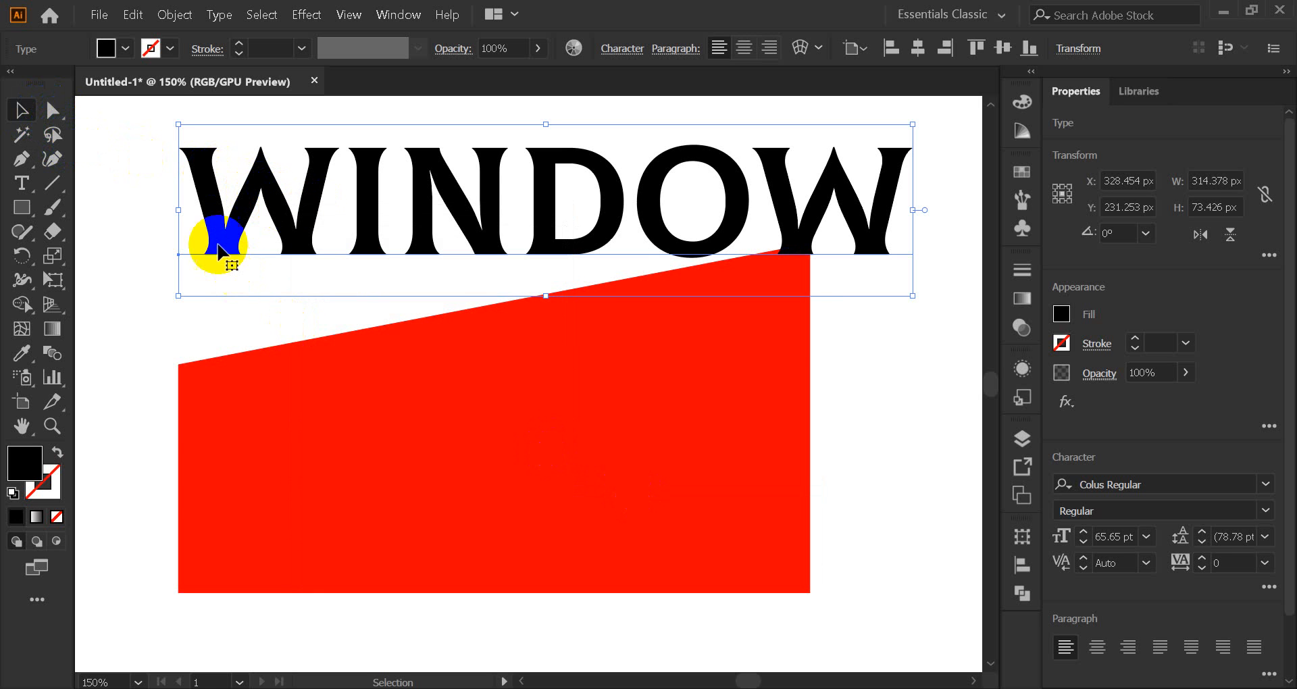
Move the WINDOW text clear of the red shape's slanted edge, to about X 271, Y 219 px.
left_click(131, 240)
left_click_drag(231, 231, 324, 456)
left_click_drag(898, 449, 695, 202)
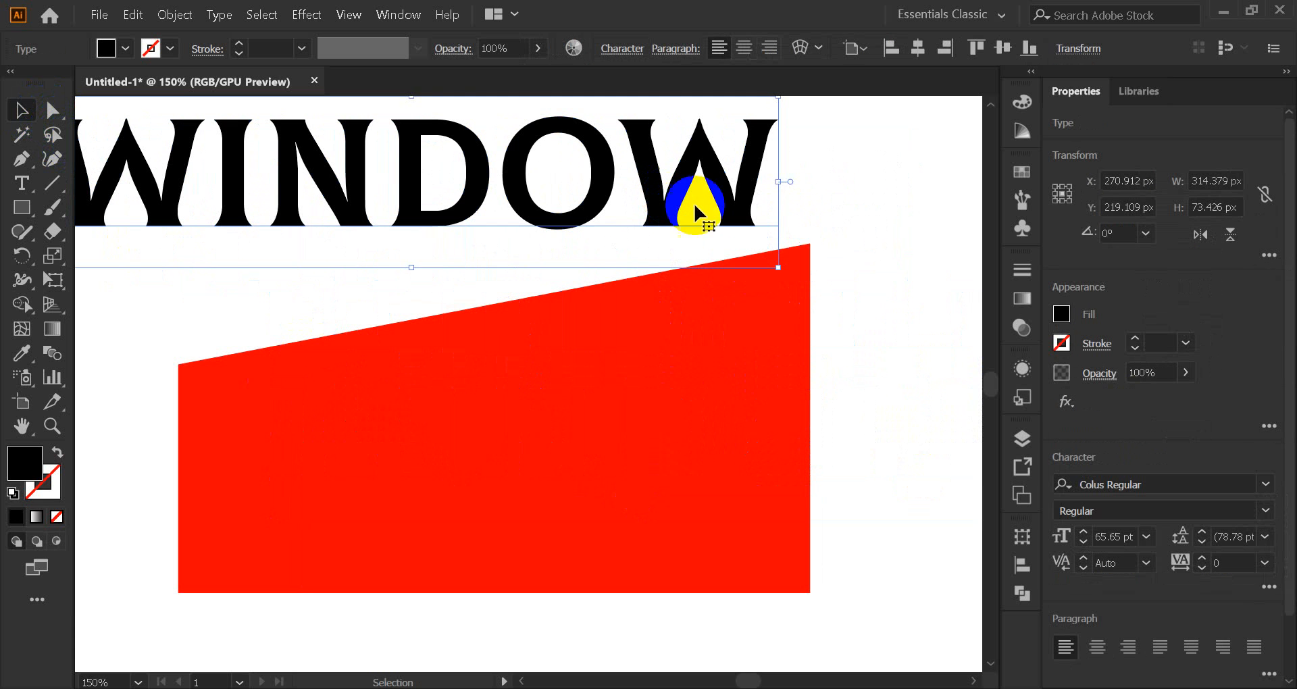
Try to distort the WINDOW text and the red shape together with Envelope Distort, Make with Top Object.
left_click(600, 500, "shift")
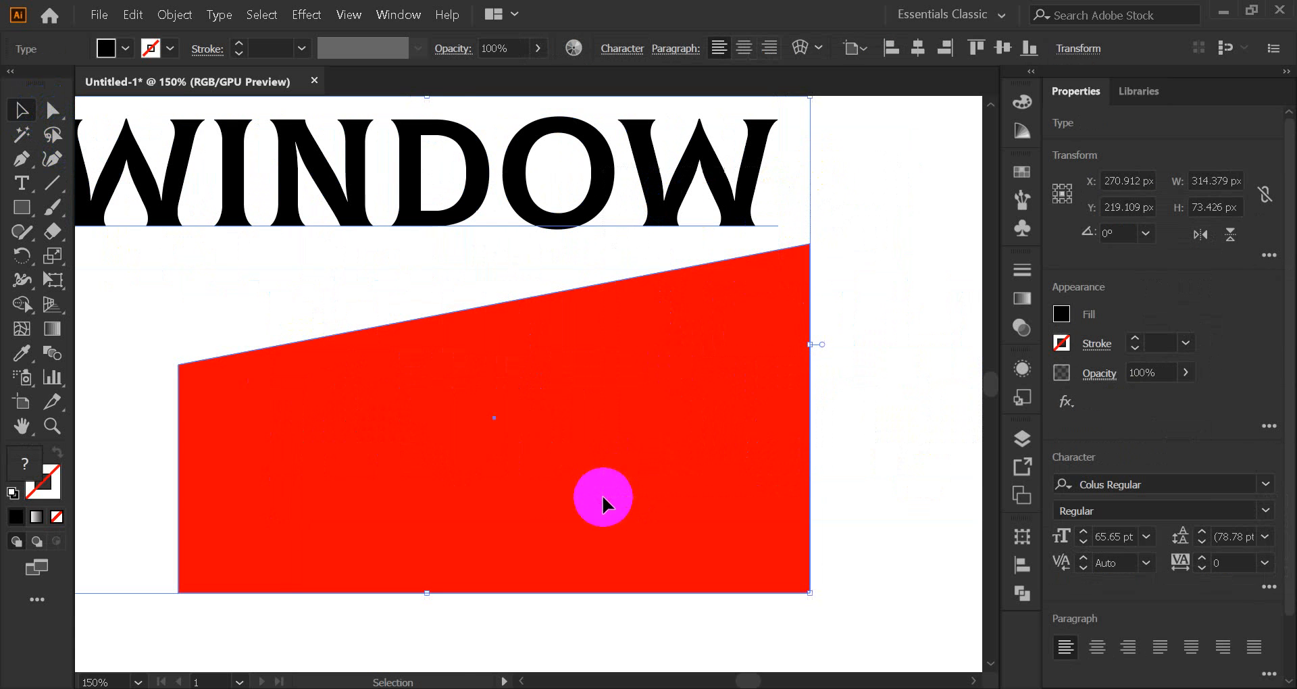
left_click(174, 14)
mouse_move(323, 524)
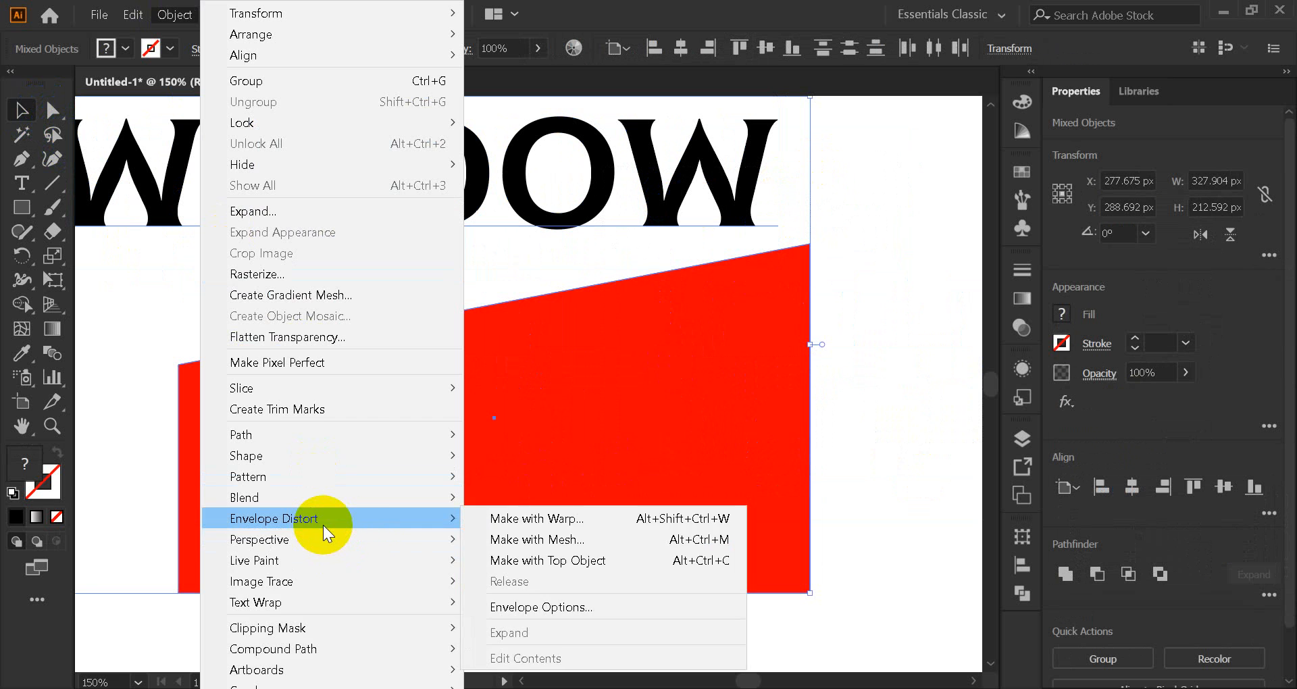
left_click(545, 560)
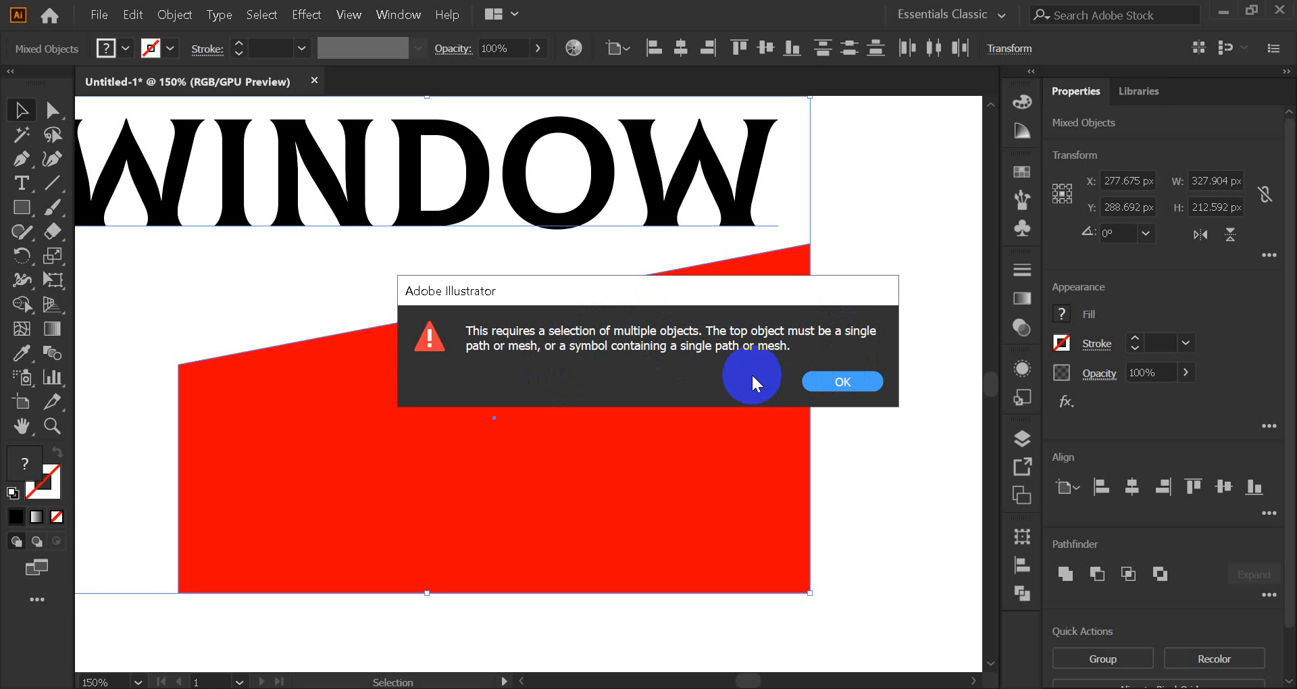
left_click(837, 388)
Bring the slanted red shape to the front, above the WINDOW text.
left_click(622, 500)
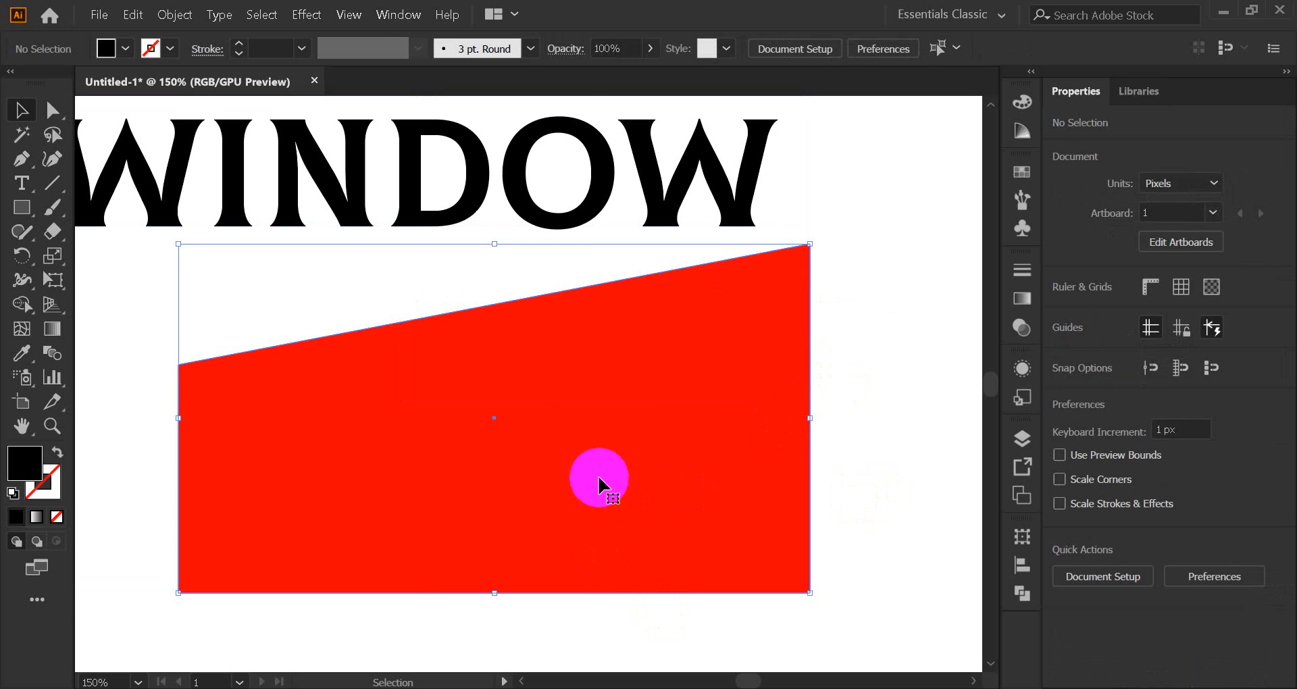
right_click(598, 476)
mouse_move(689, 405)
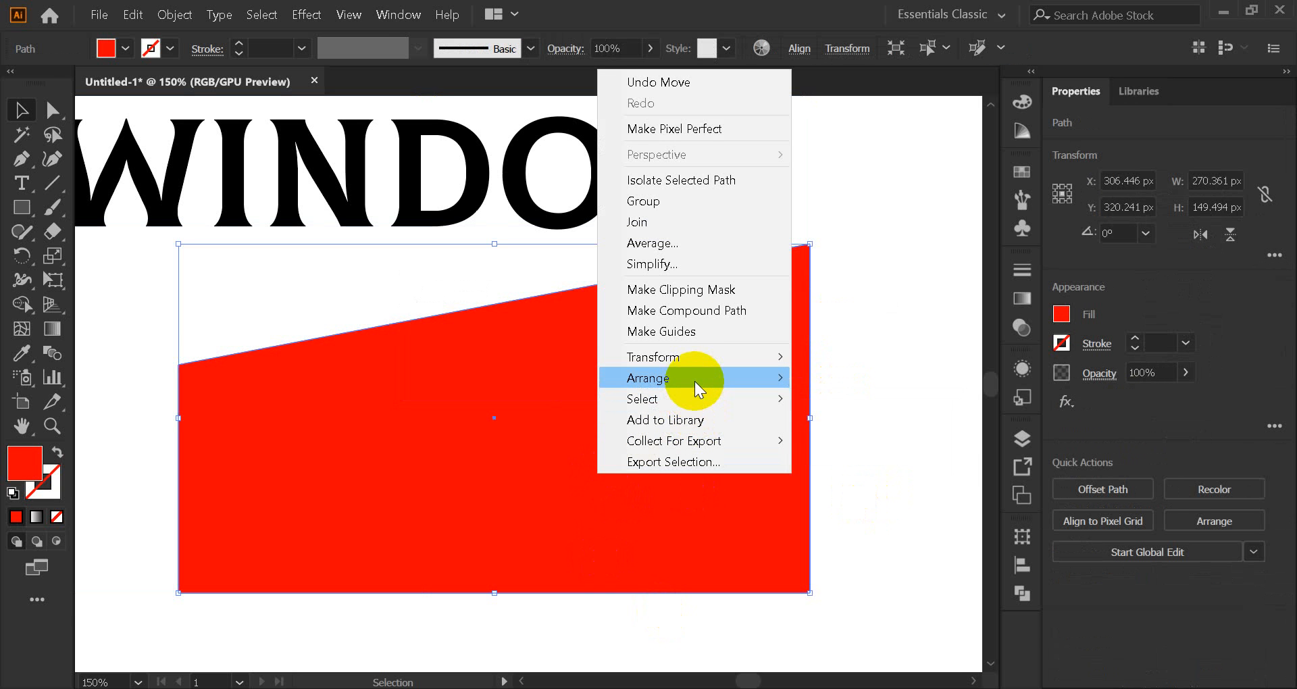
mouse_move(695, 381)
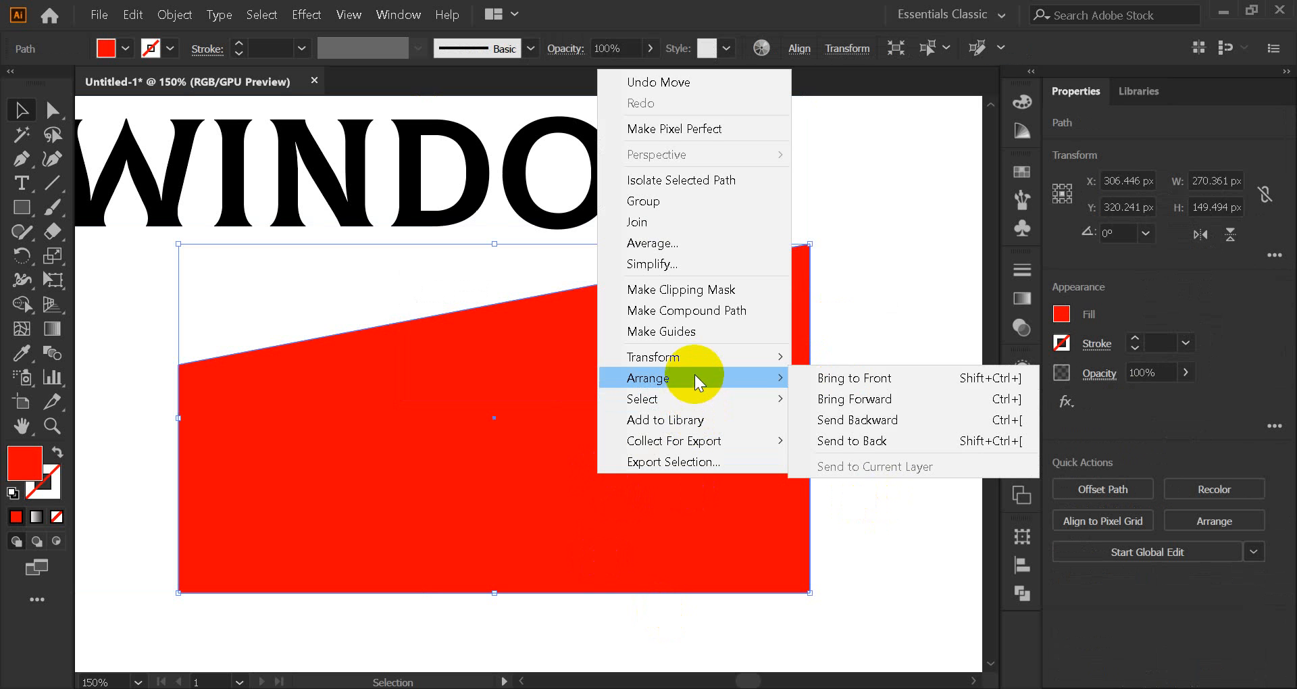
left_click(807, 376)
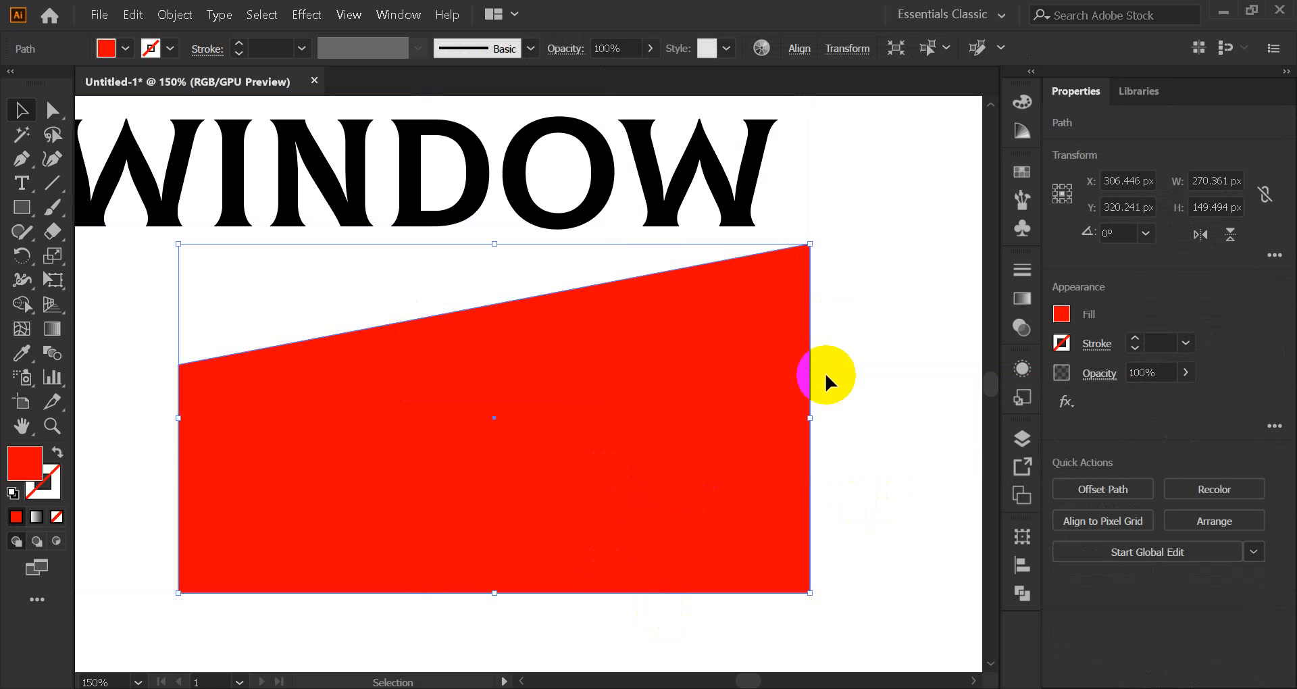
Shift the red shape about 15 px left and fit the WINDOW text into it with Envelope Distort, Make with Top Object.
left_click(849, 368)
left_click_drag(748, 370, 713, 377)
left_click_drag(796, 212, 608, 422)
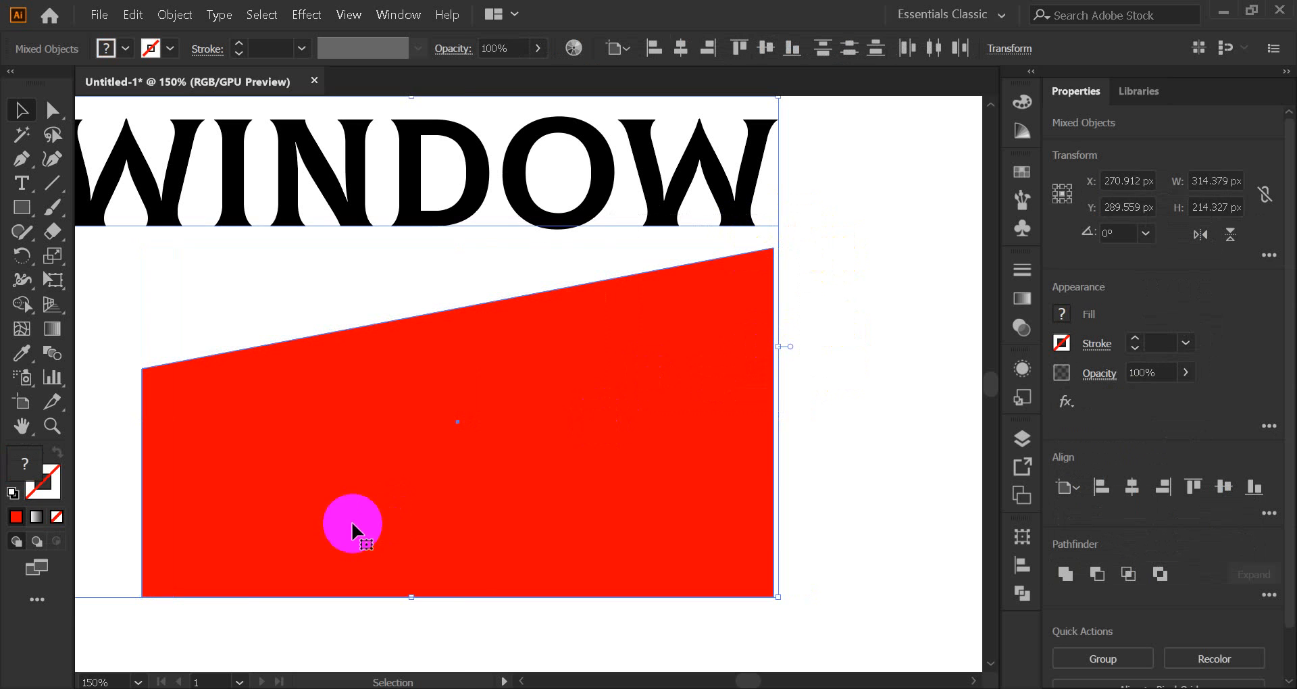
left_click(174, 14)
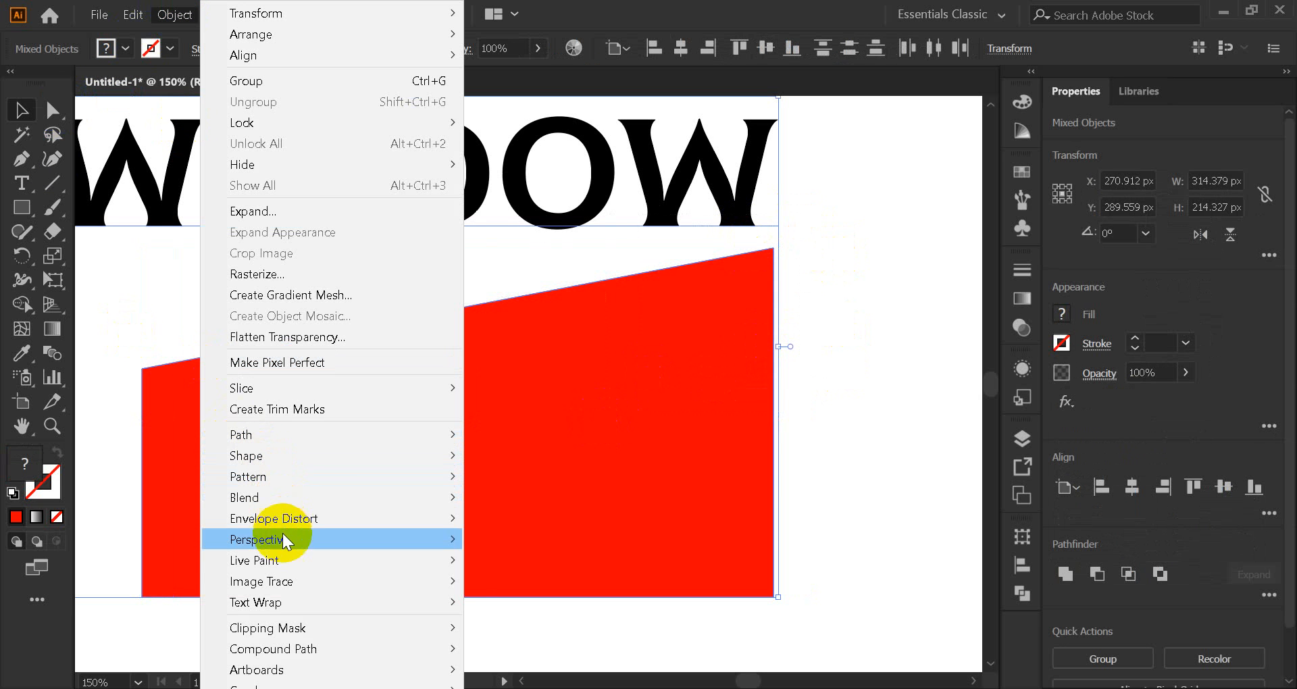
mouse_move(302, 517)
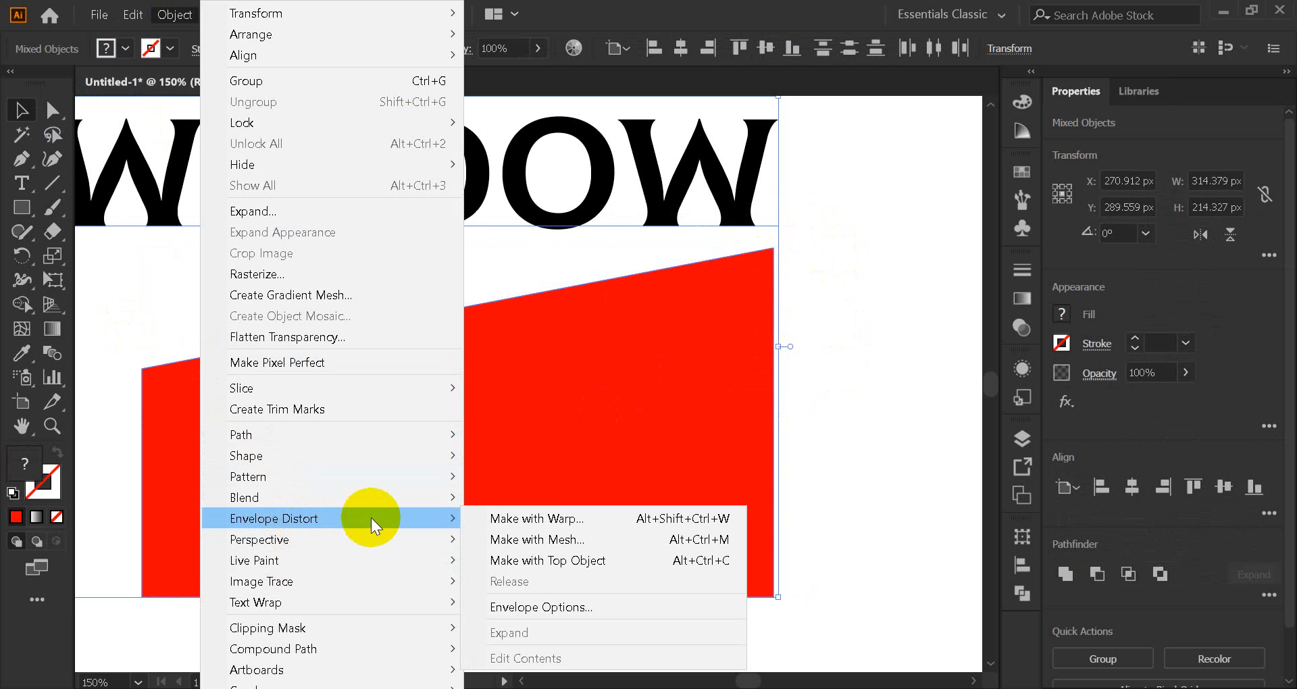
left_click(589, 557)
left_click(861, 411)
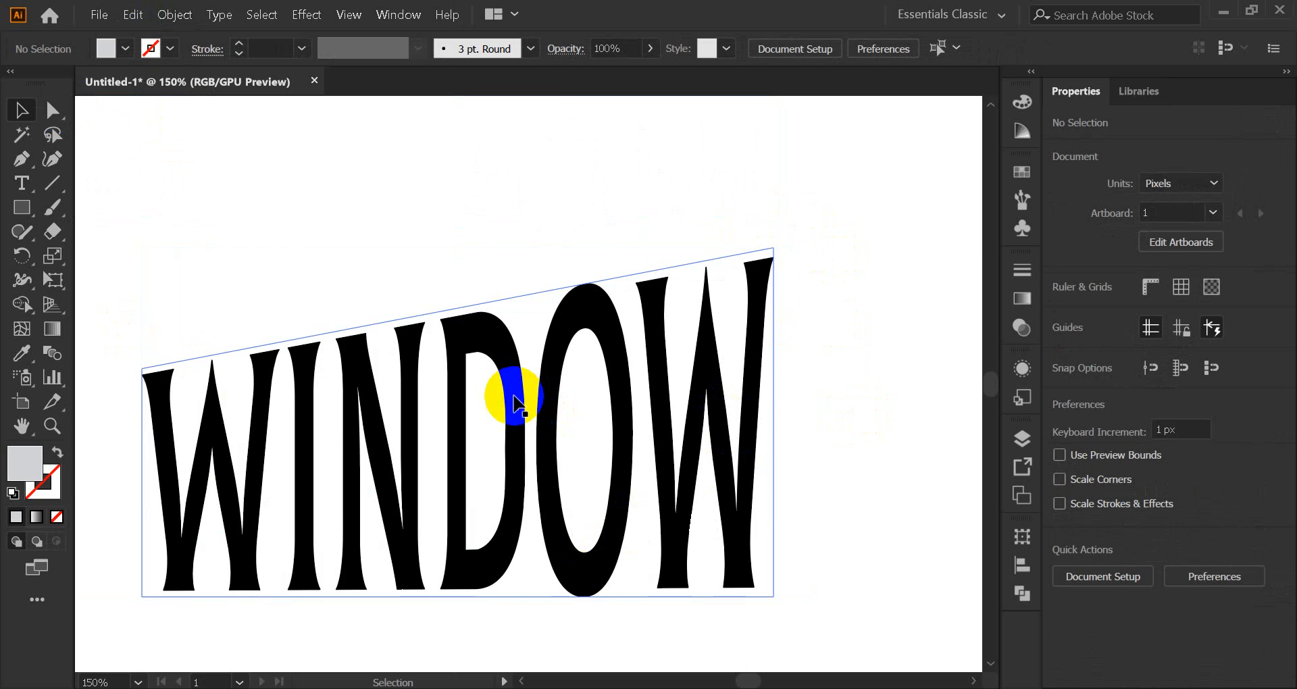
Move the distorted WINDOW word into the artboard's lower left corner.
key("ctrl+minus")
key("ctrl+minus")
key("ctrl+minus")
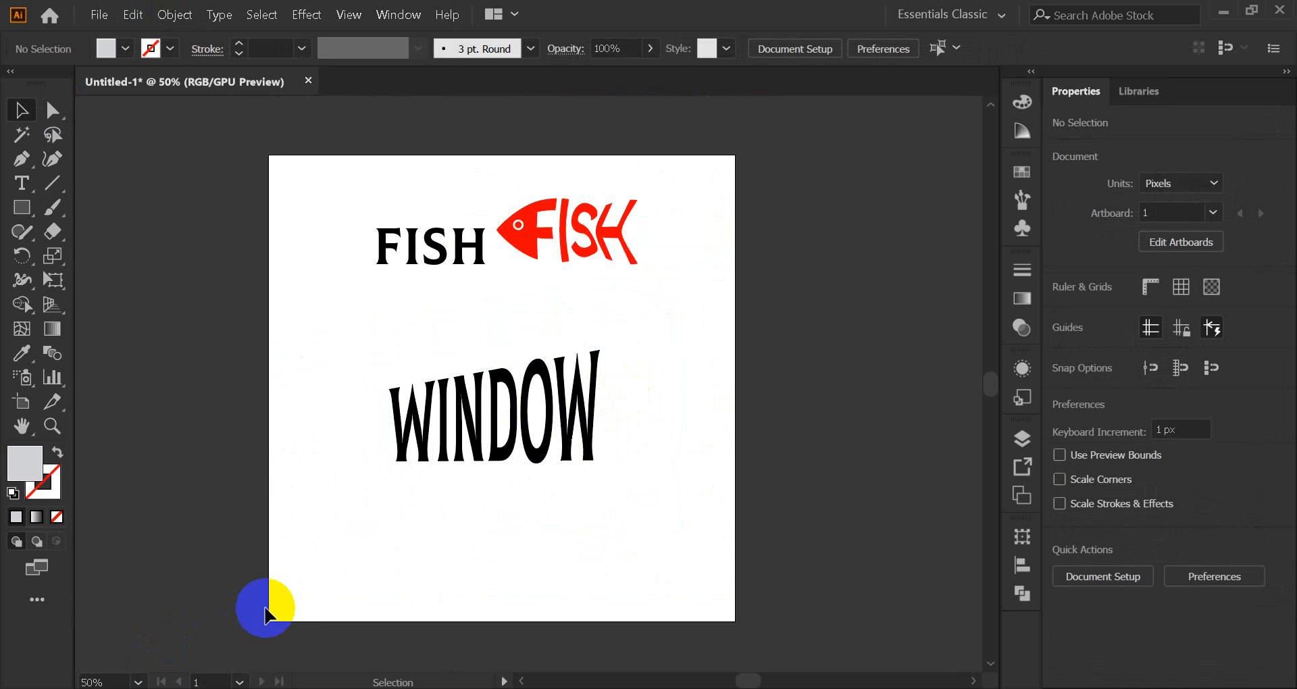
left_click_drag(426, 459, 337, 606)
left_click(526, 561)
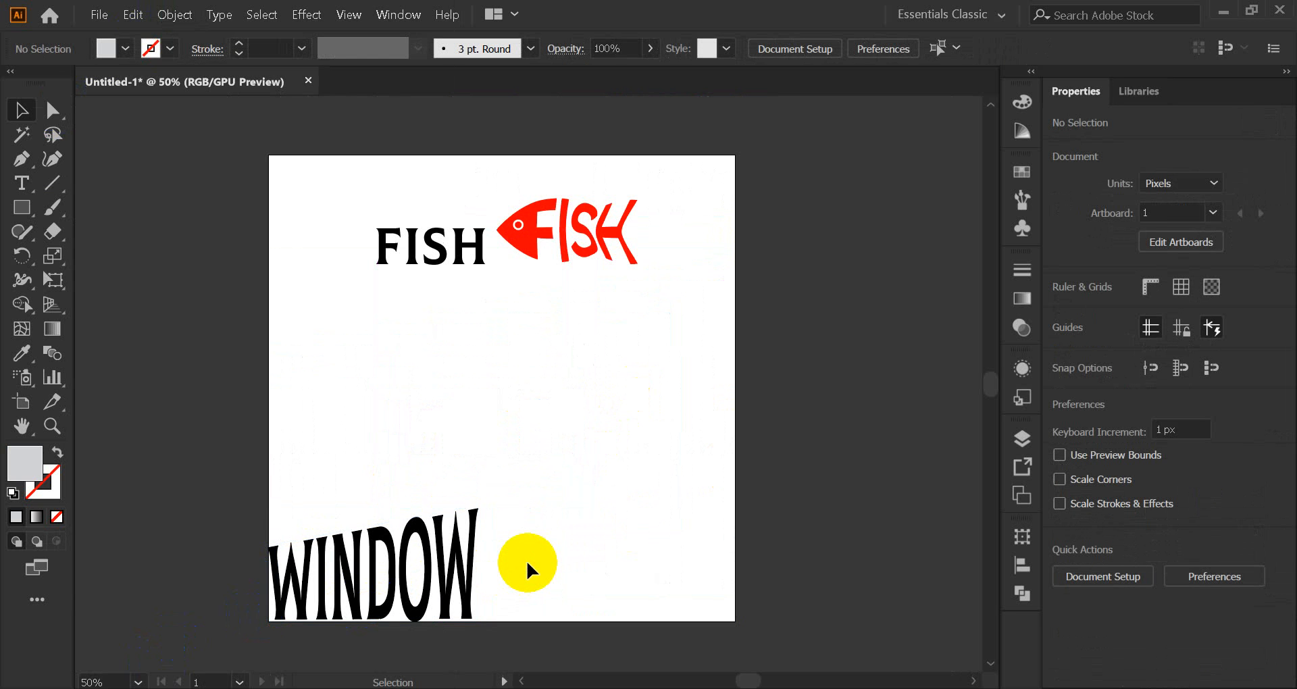
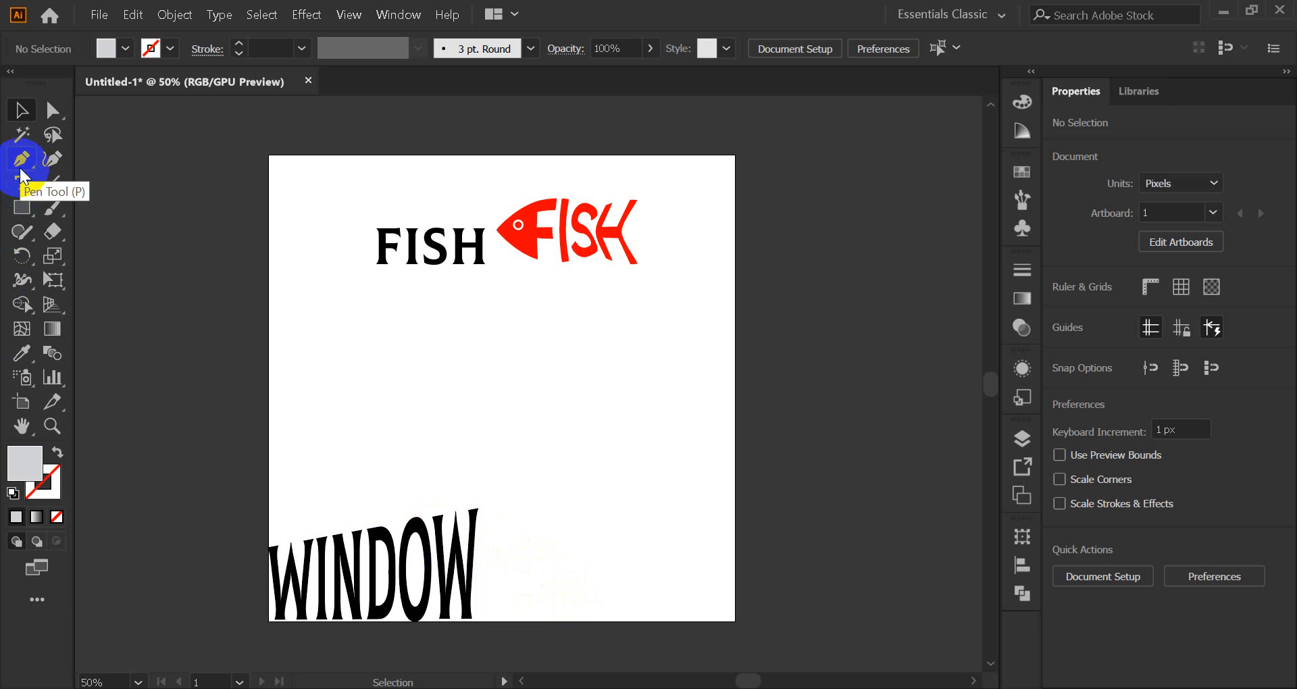
Draw a grey rectangle of about 292 by 135 px in the middle of the artboard, above the WINDOW word.
left_click(21, 207)
left_click_drag(348, 376, 575, 480)
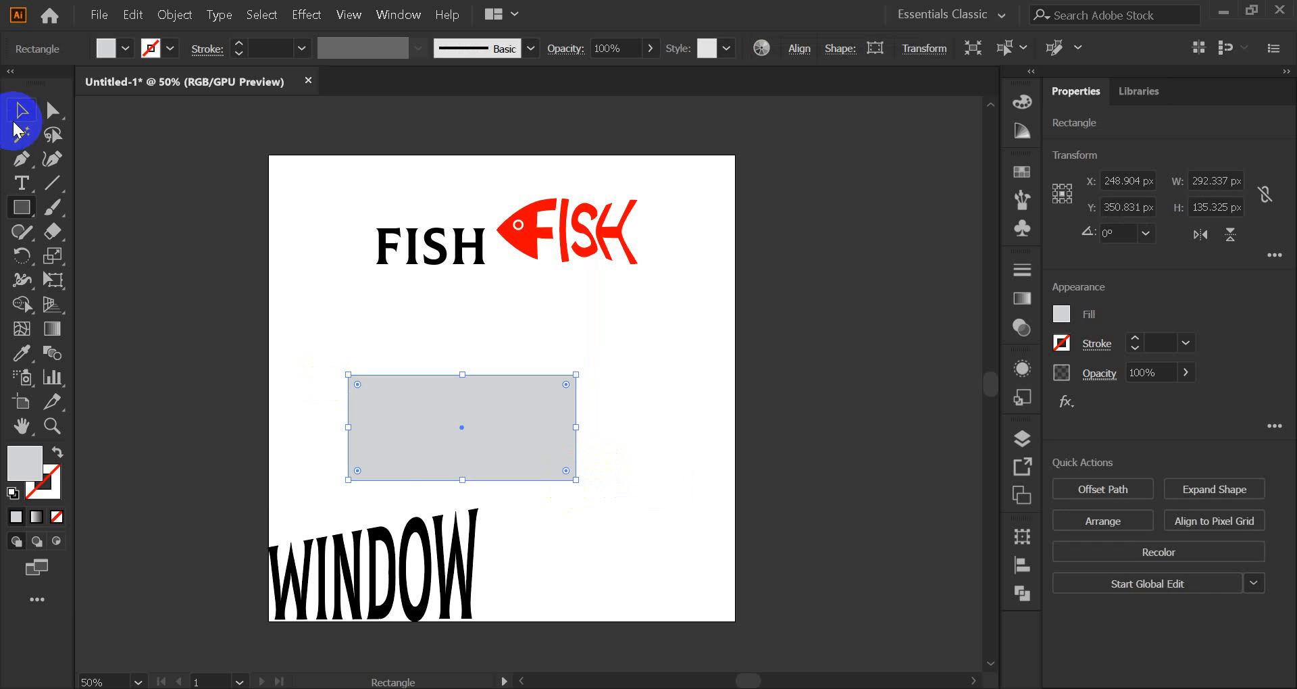
left_click(20, 111)
Move the WINDOW envelope over the artboard's right edge at about X 578, Y 244 px and expand it into outlines.
left_click(414, 516)
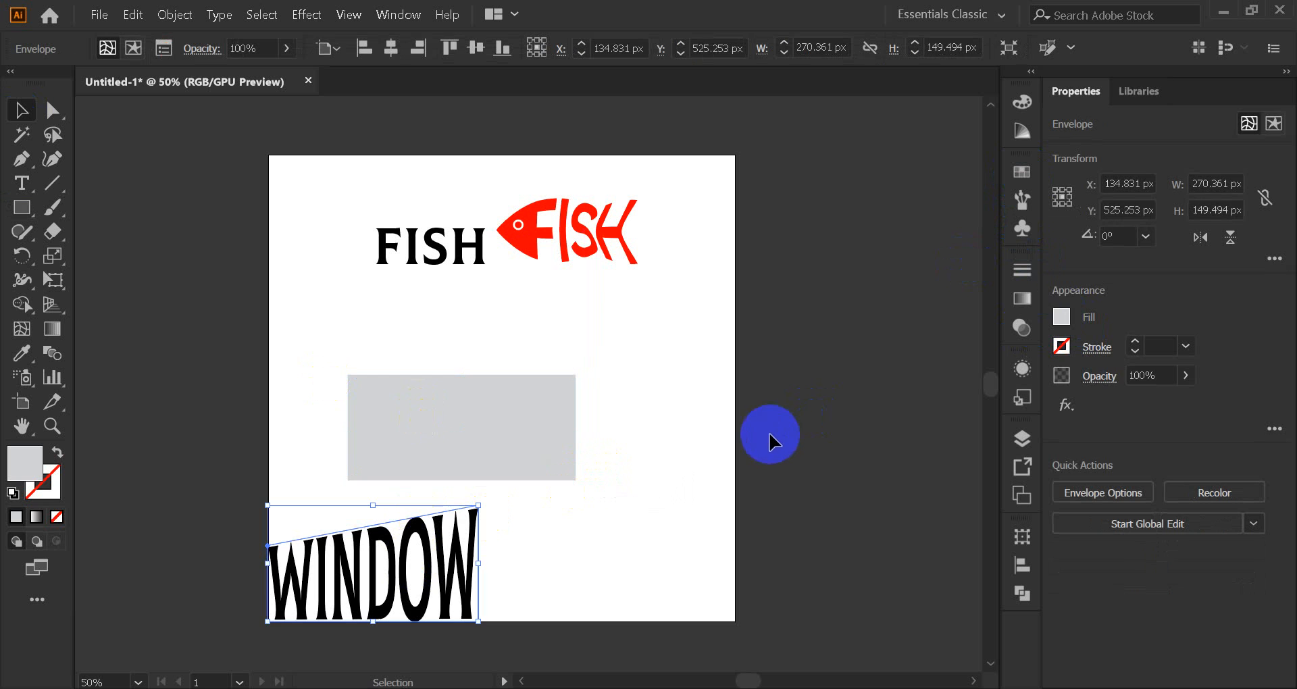
left_click(487, 593)
left_click_drag(425, 598, 770, 381)
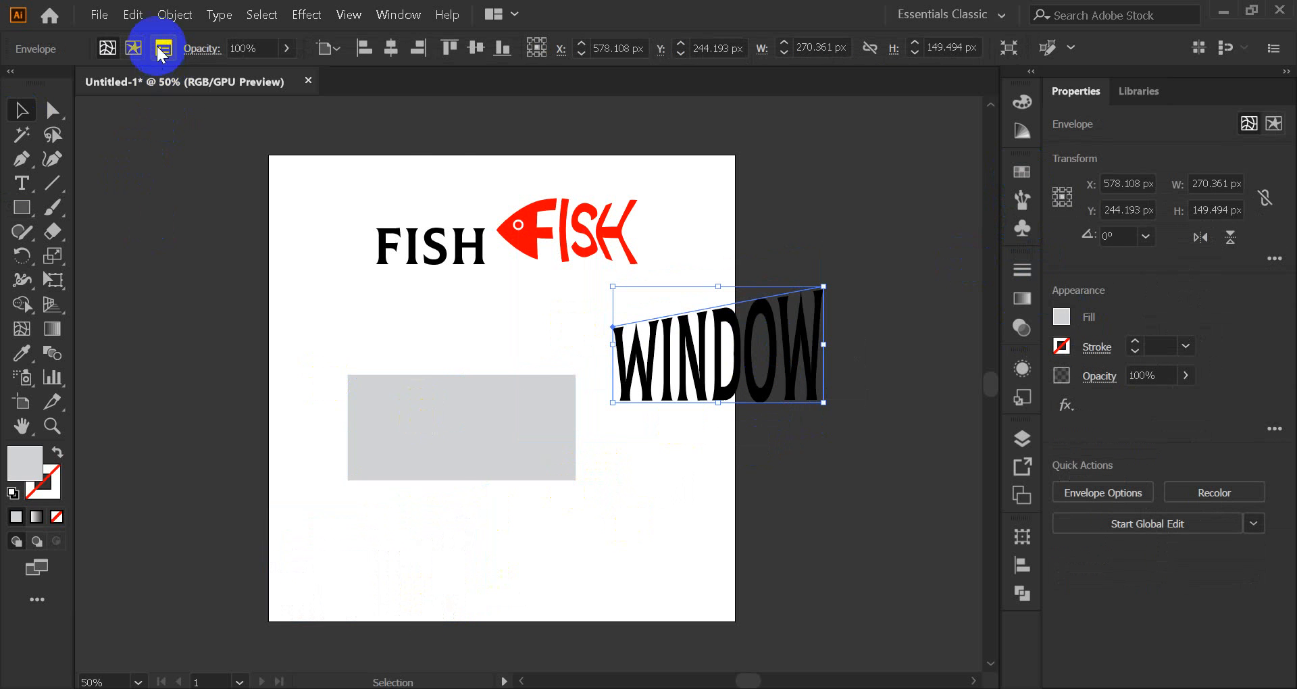
left_click(175, 14)
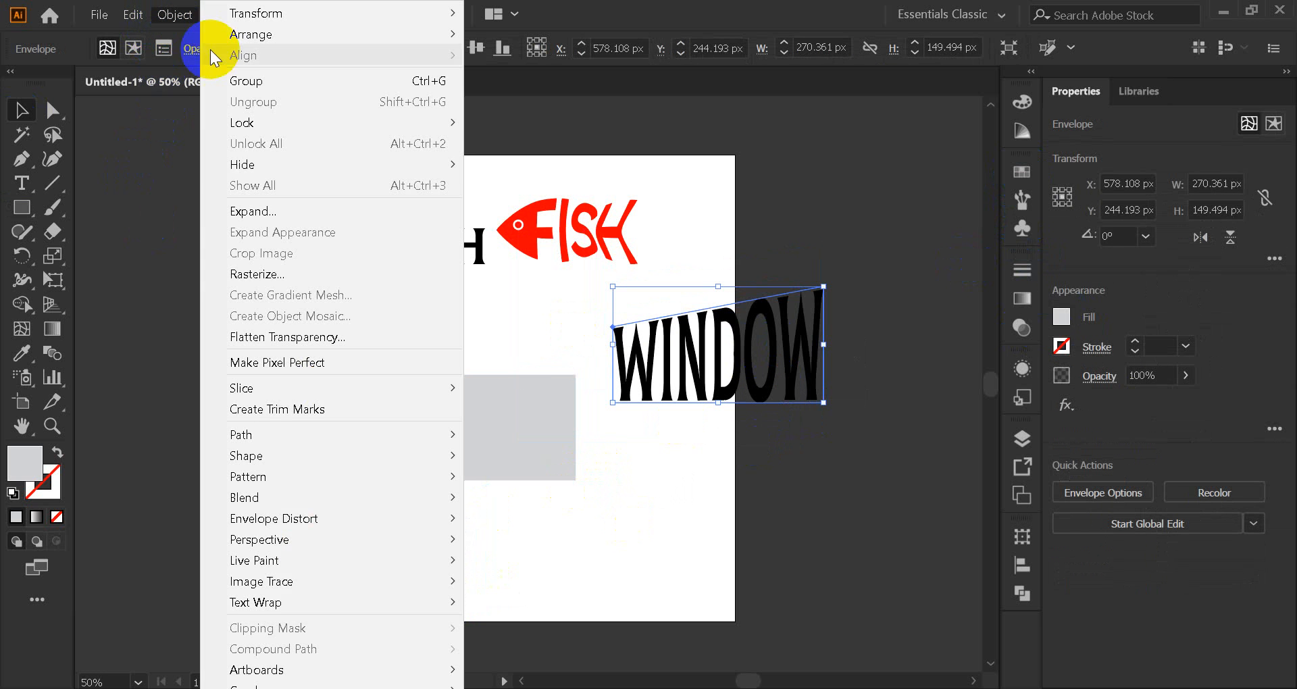
left_click(274, 211)
left_click(596, 470)
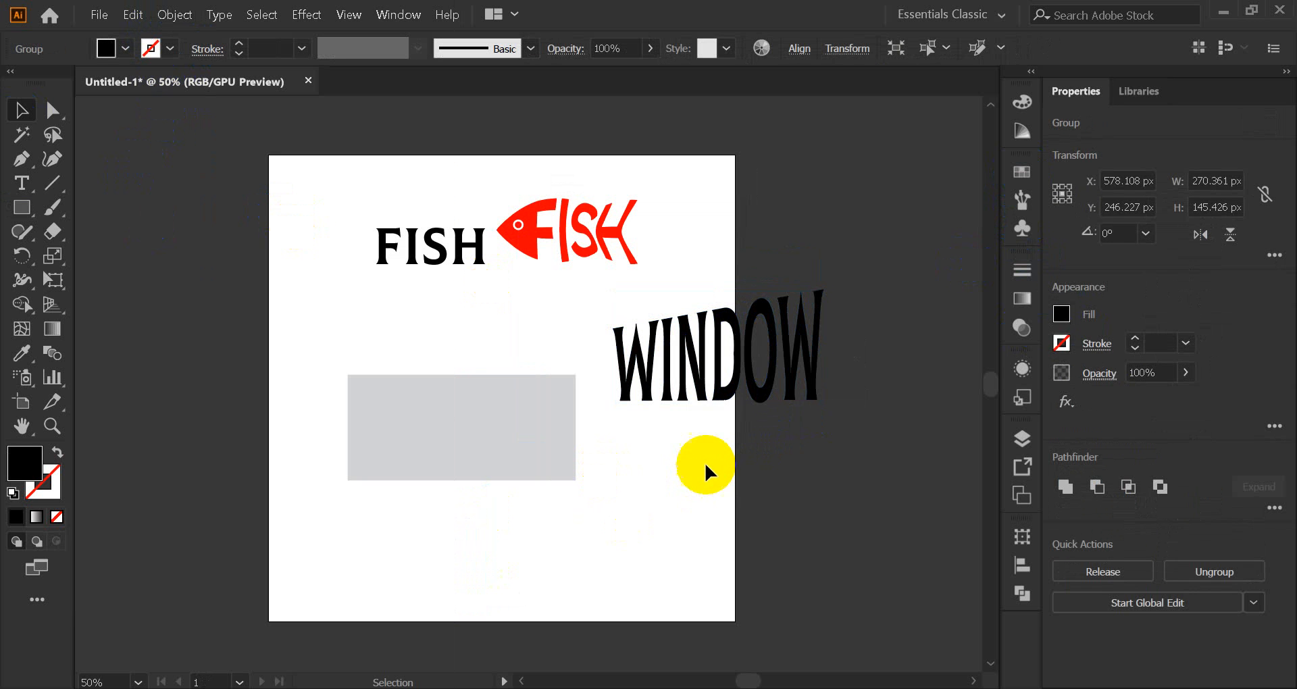
Move the expanded WINDOW group down to about X 542, Y 486 px, below and right of the grey rectangle.
left_click(703, 398)
left_click(691, 394)
left_click_drag(691, 394, 647, 552)
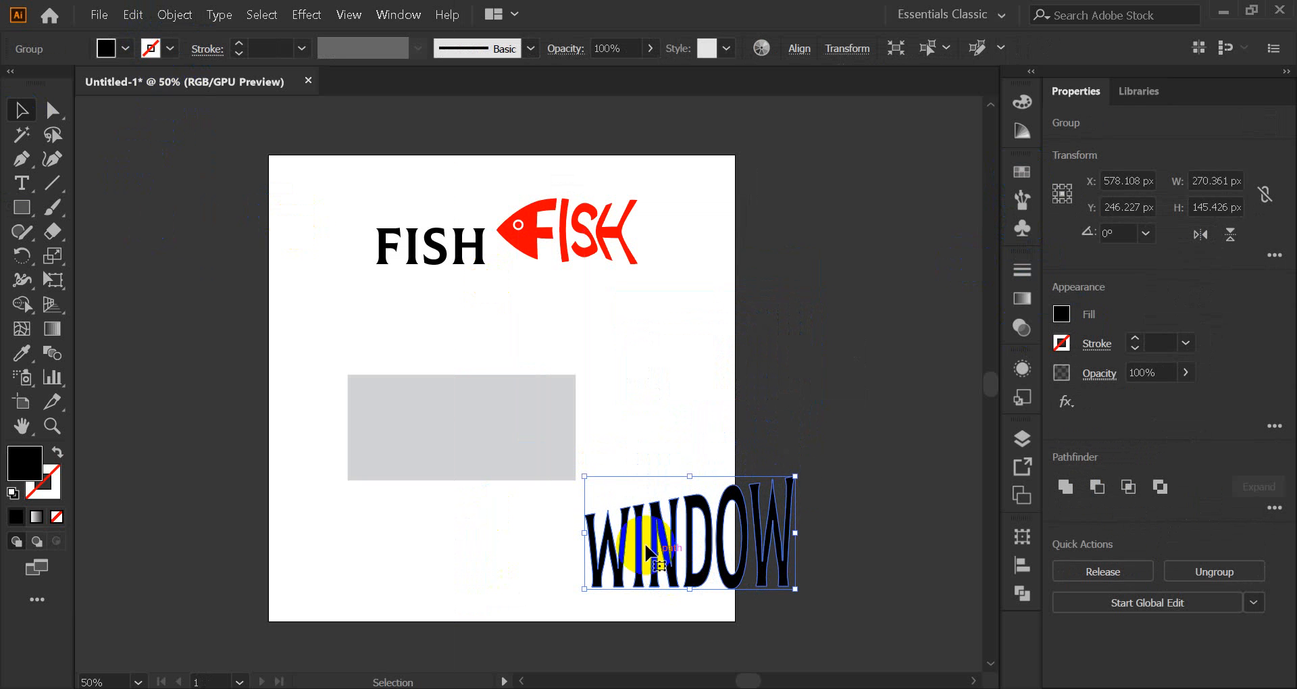
Offset the path of the expanded WINDOW group by 10 px with Round joins and a miter limit of 4.
left_click(175, 21)
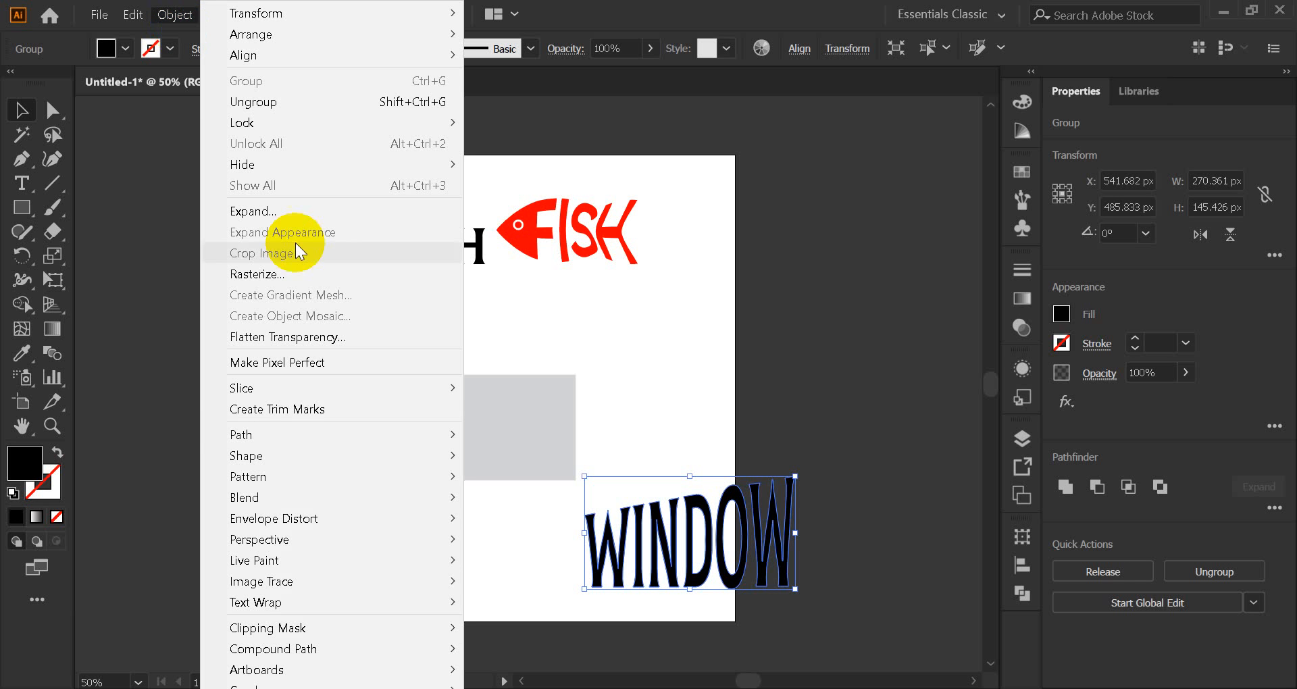
mouse_move(439, 434)
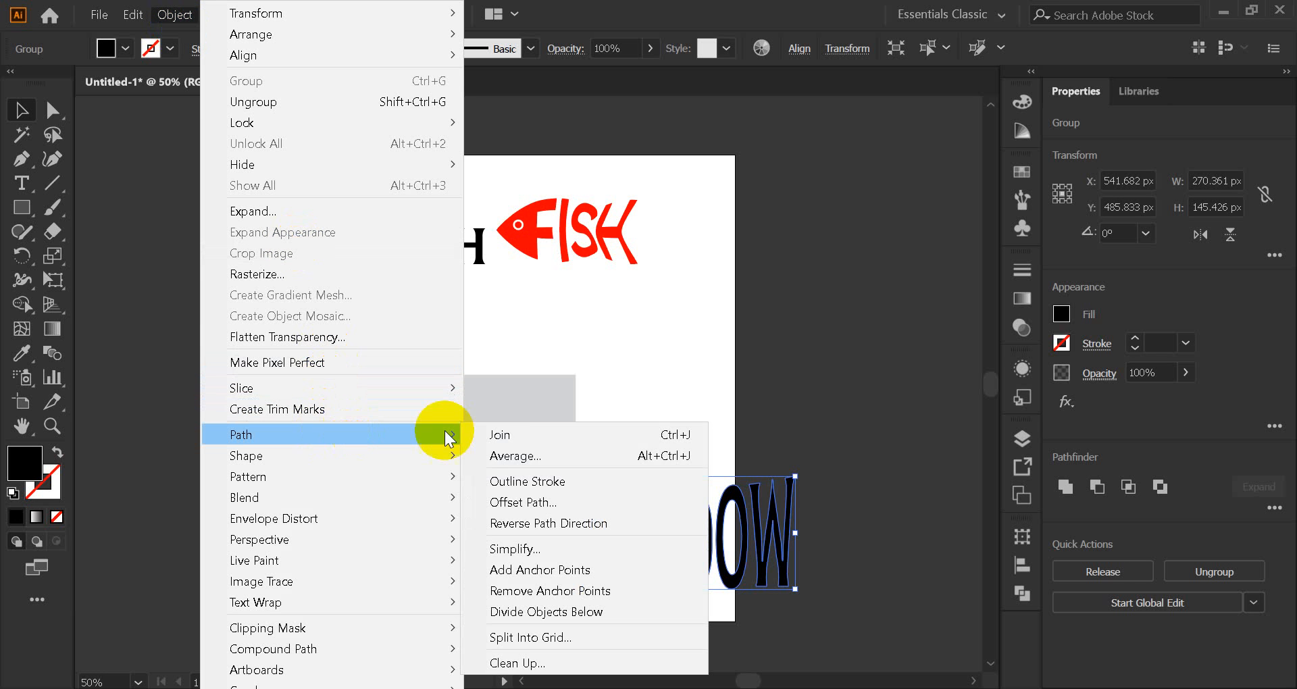
left_click(534, 504)
left_click(912, 267)
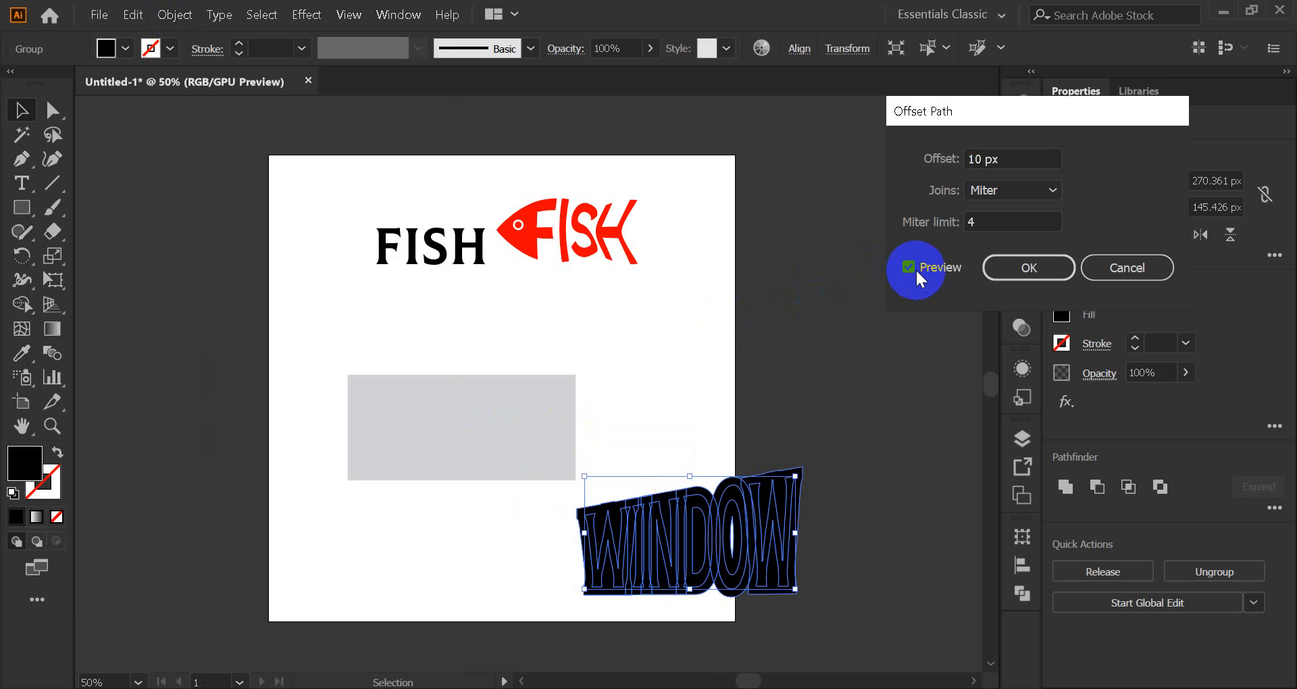
left_click(1051, 276)
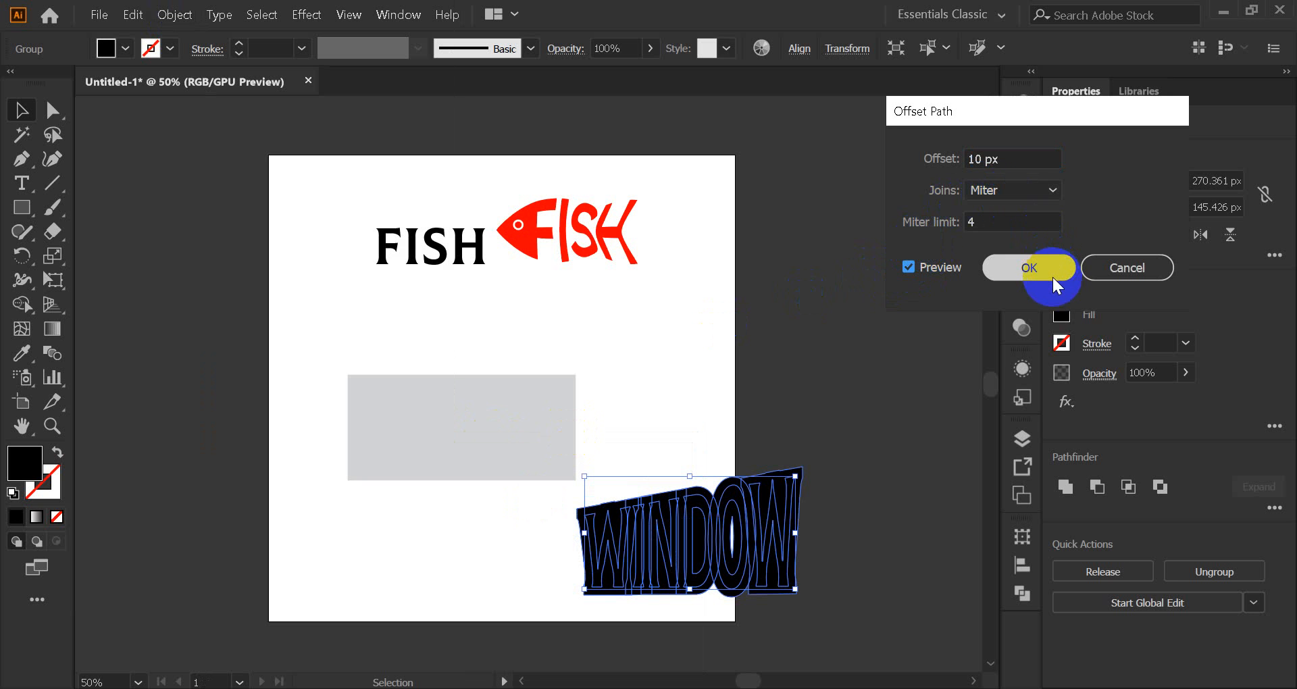
left_click(1040, 191)
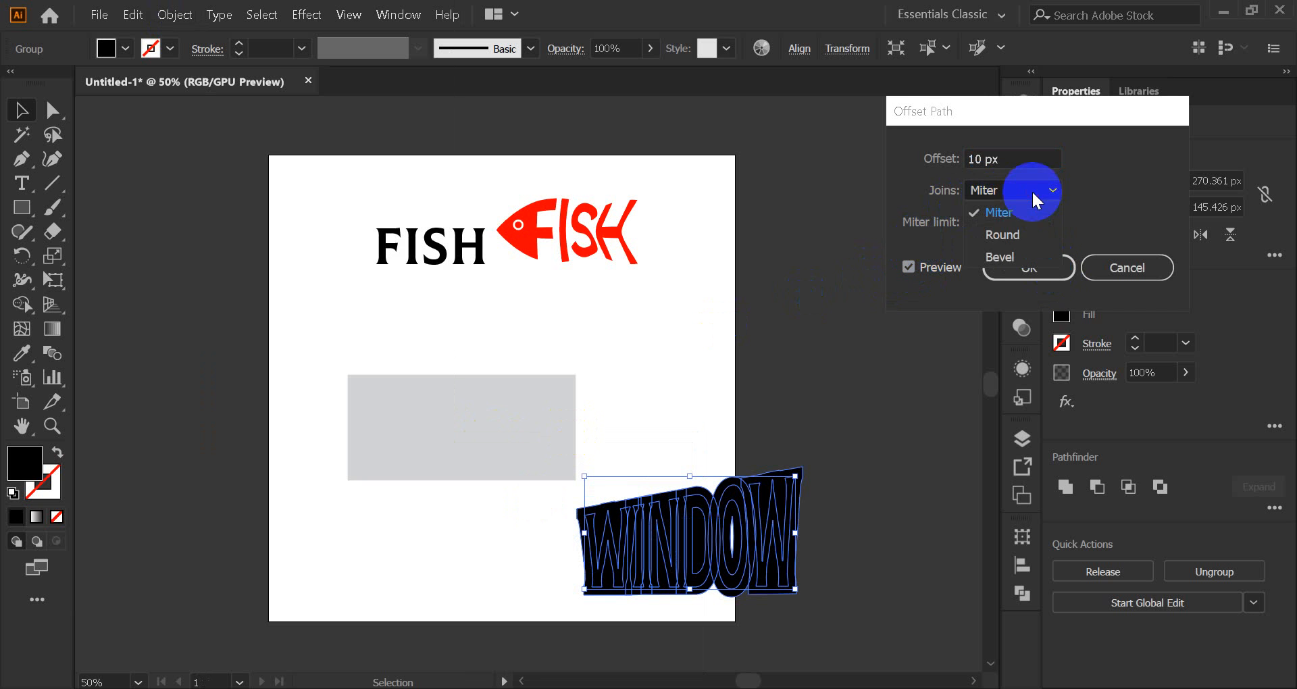
left_click(1013, 233)
left_click(1020, 273)
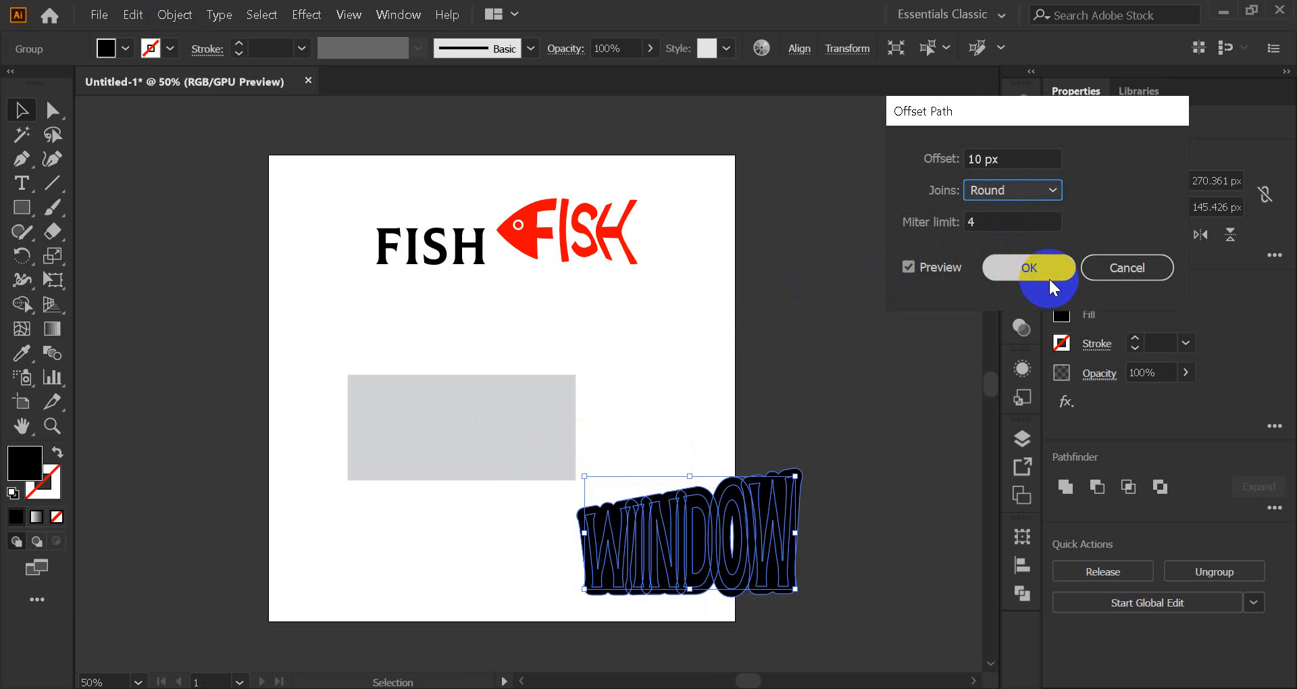
left_click(1023, 267)
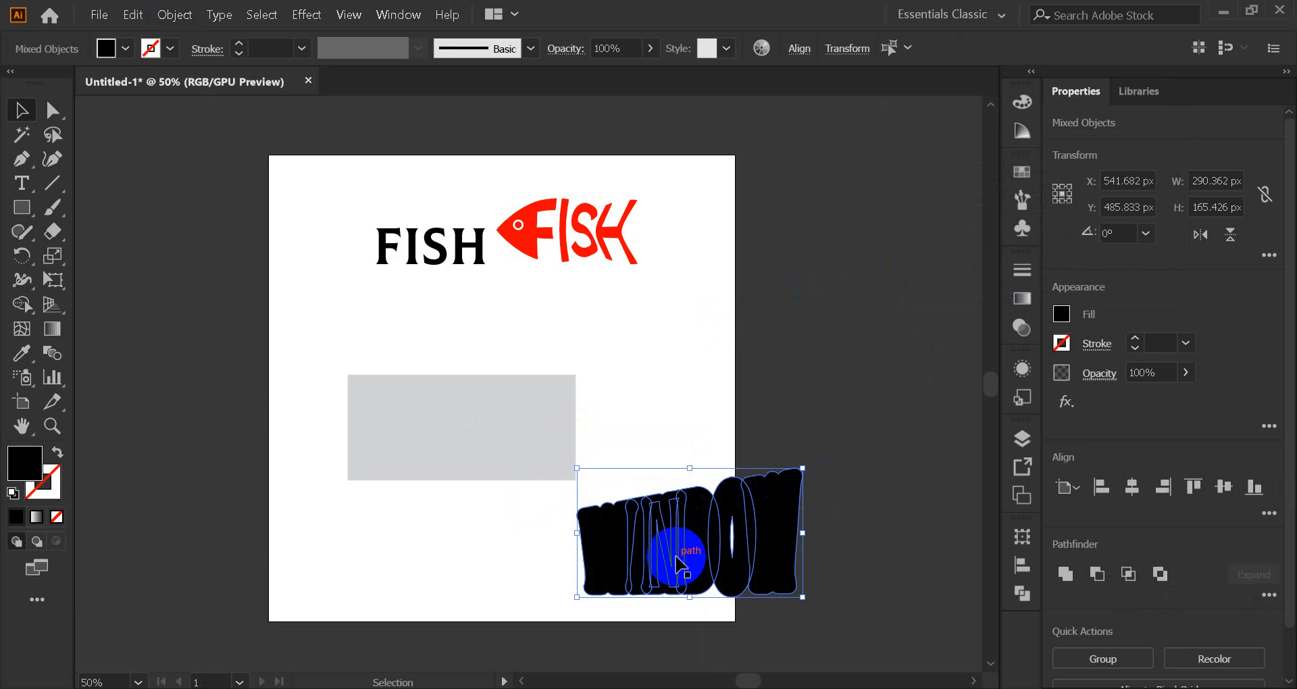
Move the grey rectangle to the artboard's lower right corner and place the outlined WINDOW group mid-artboard at about X 281, Y 322 px.
left_click_drag(675, 561, 230, 390)
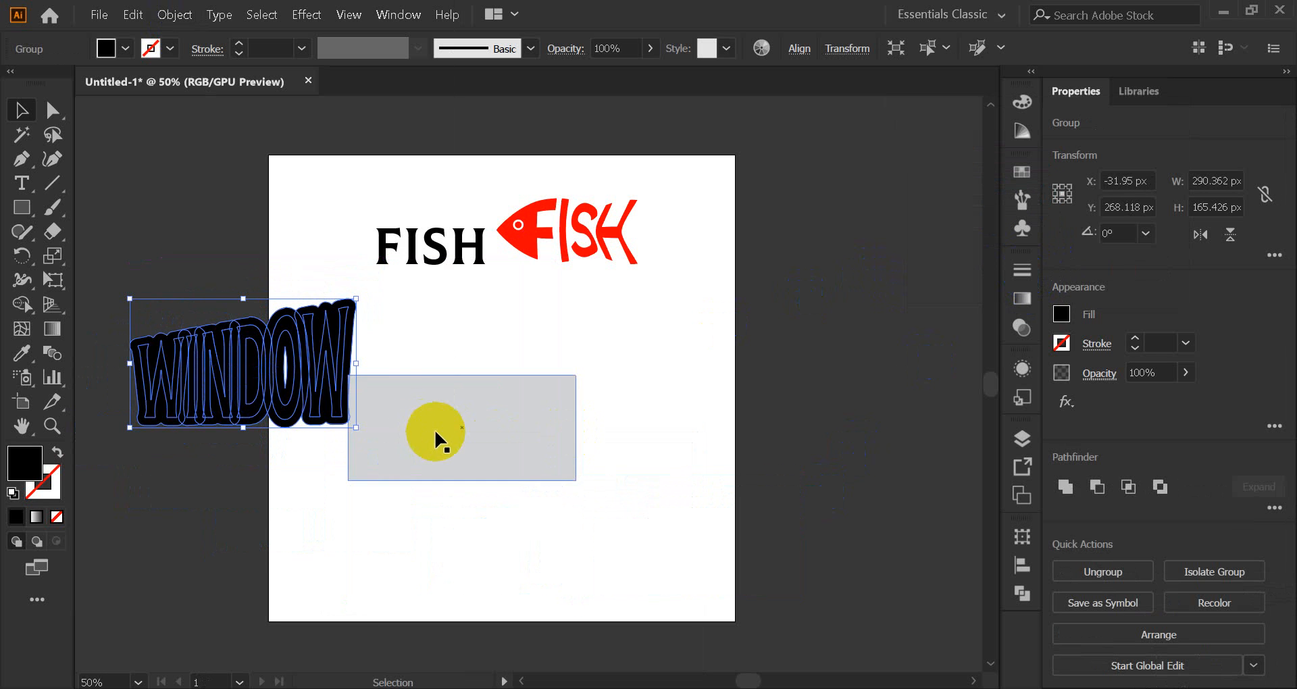
left_click_drag(436, 440, 590, 595)
left_click_drag(289, 362, 510, 422)
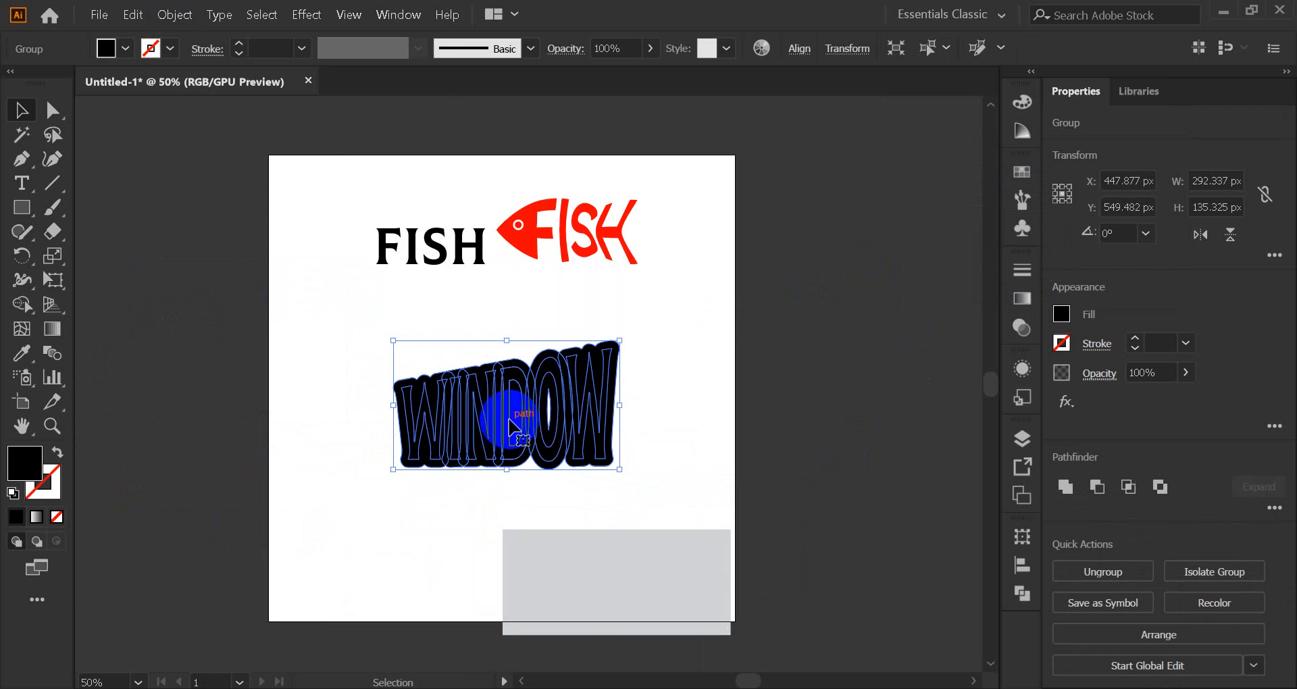
scroll(468, 414, "up", 4)
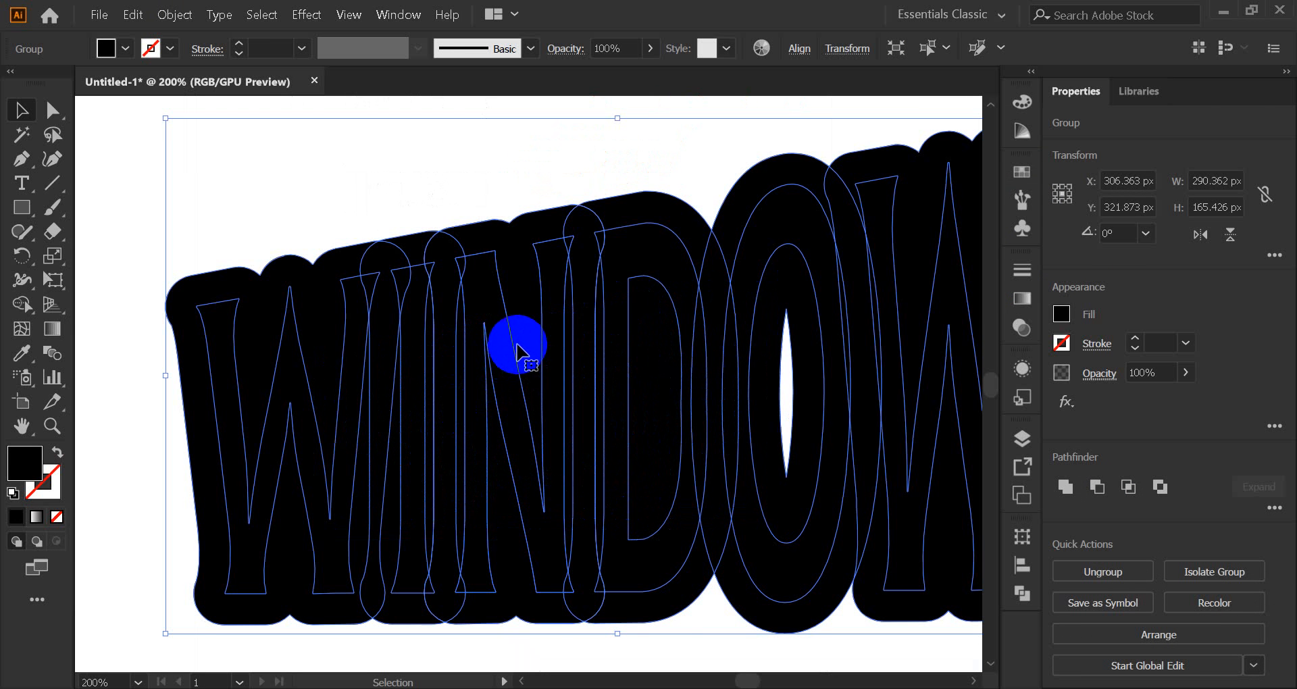
scroll(517, 351, "down", 1)
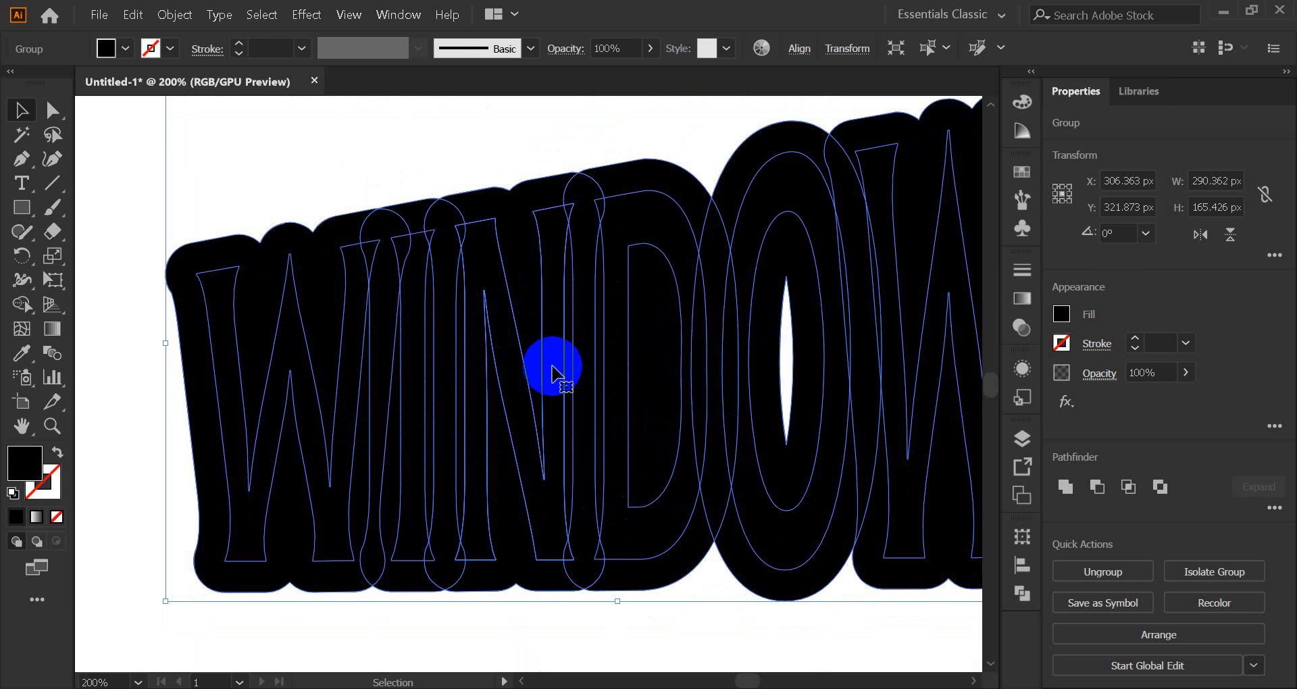
scroll(551, 370, "down", 1)
left_click_drag(550, 368, 526, 369)
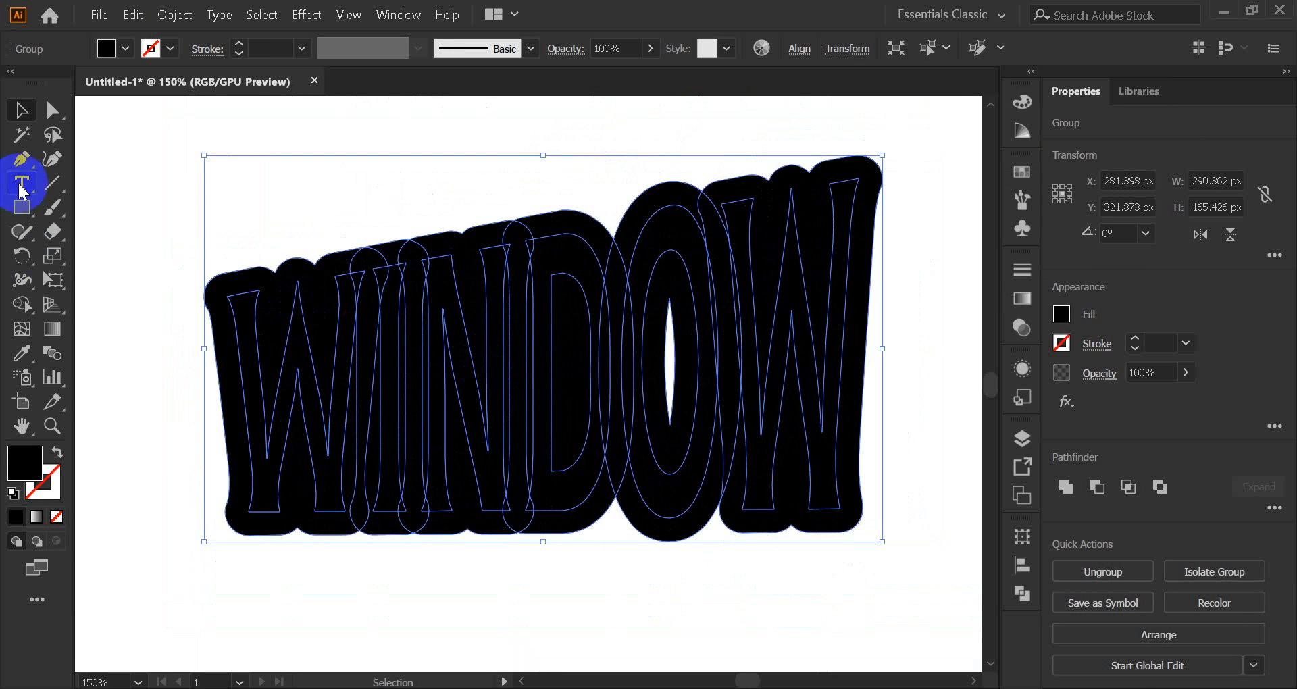
left_click(51, 116)
left_click(245, 379)
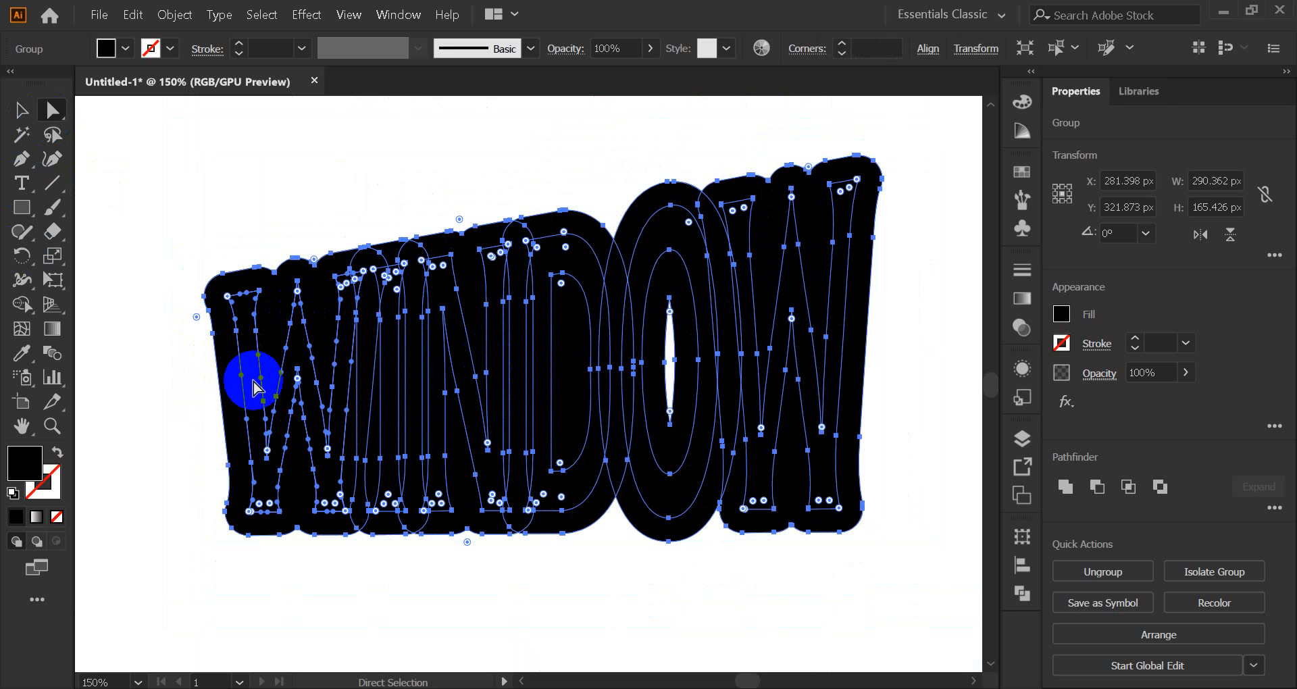
left_click(21, 111)
left_click(177, 196)
Select only the six inner letter shapes of WINDOW inside the offset outlines, fill them with white and deselect them.
left_click(59, 117)
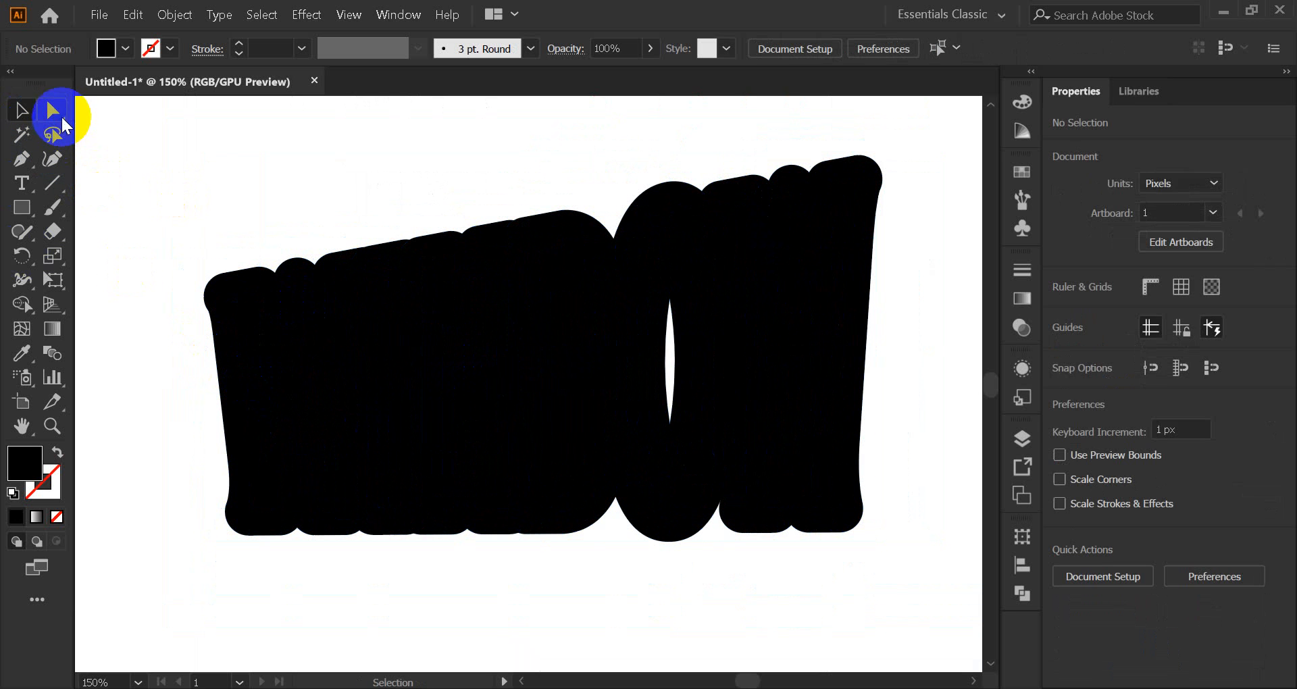
left_click(249, 363)
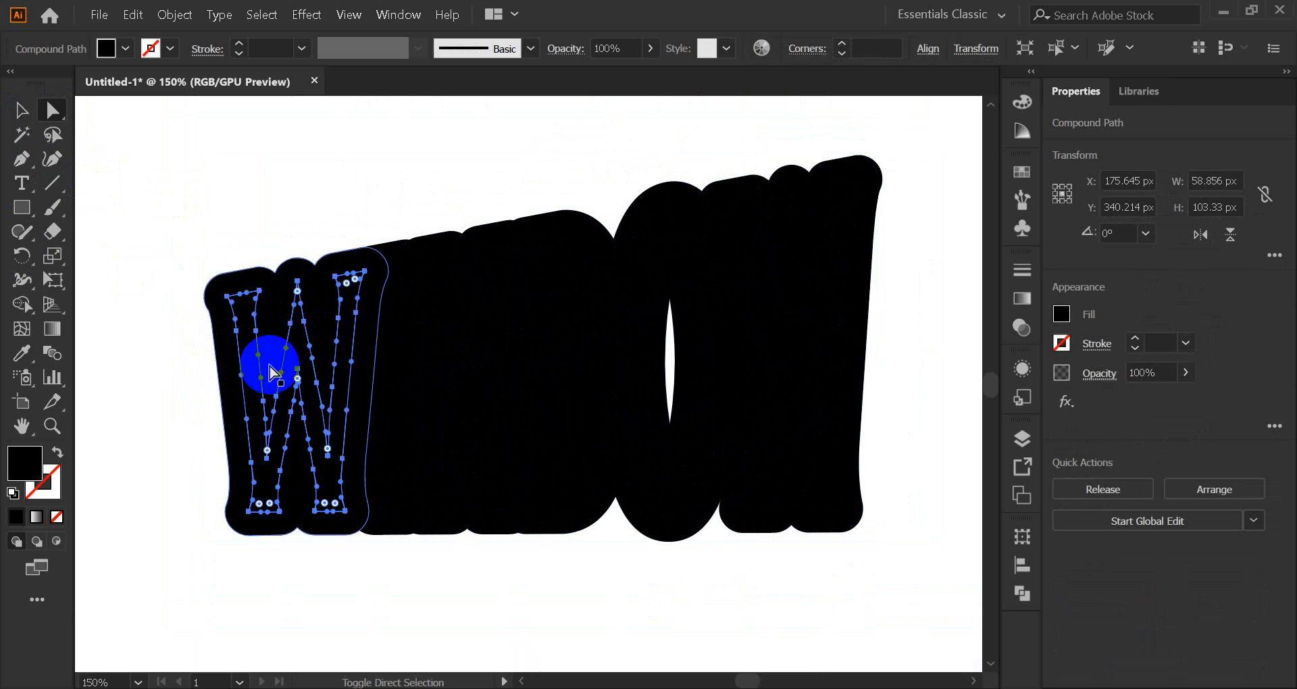
left_click(395, 362, "shift")
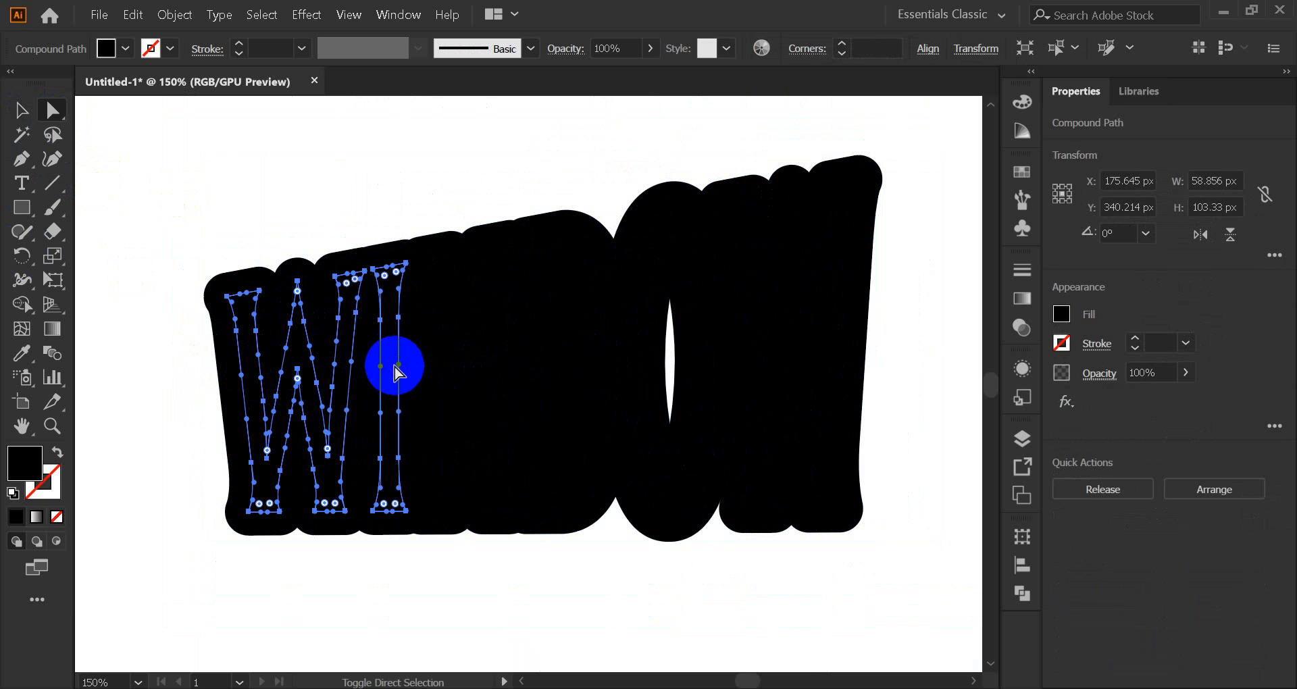
left_click(436, 368, "shift")
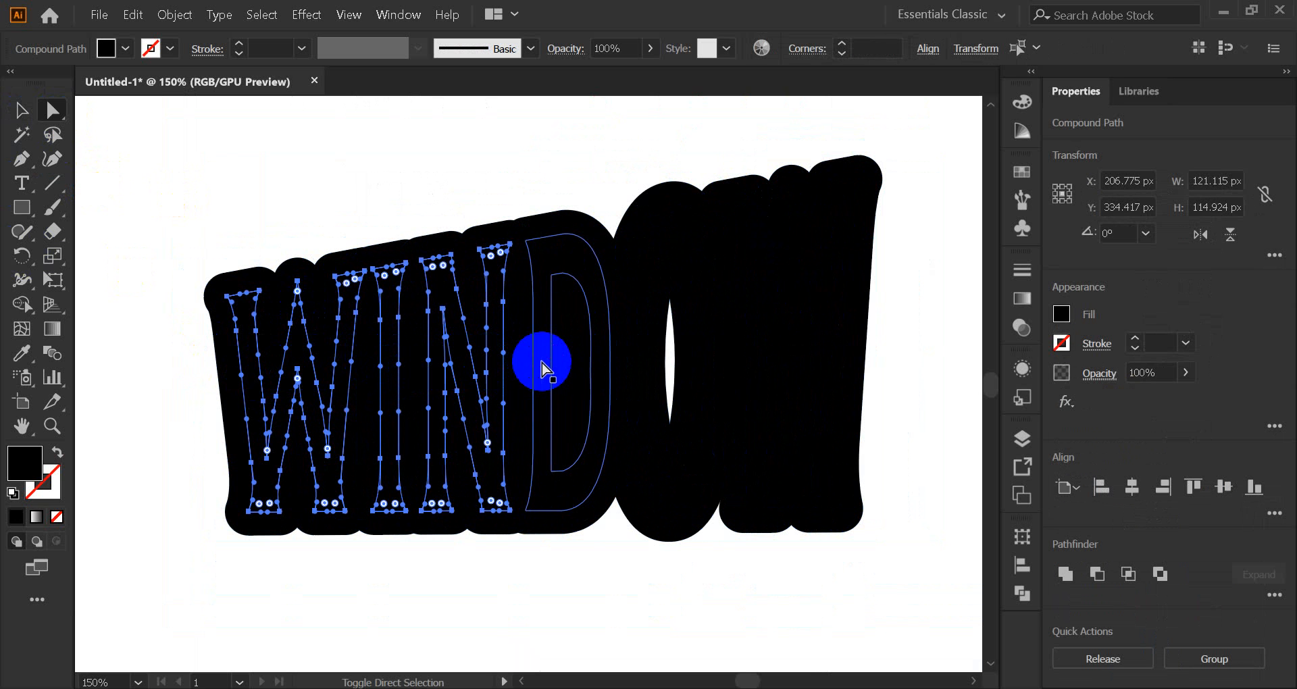
left_click(541, 362, "shift")
left_click(637, 364, "shift")
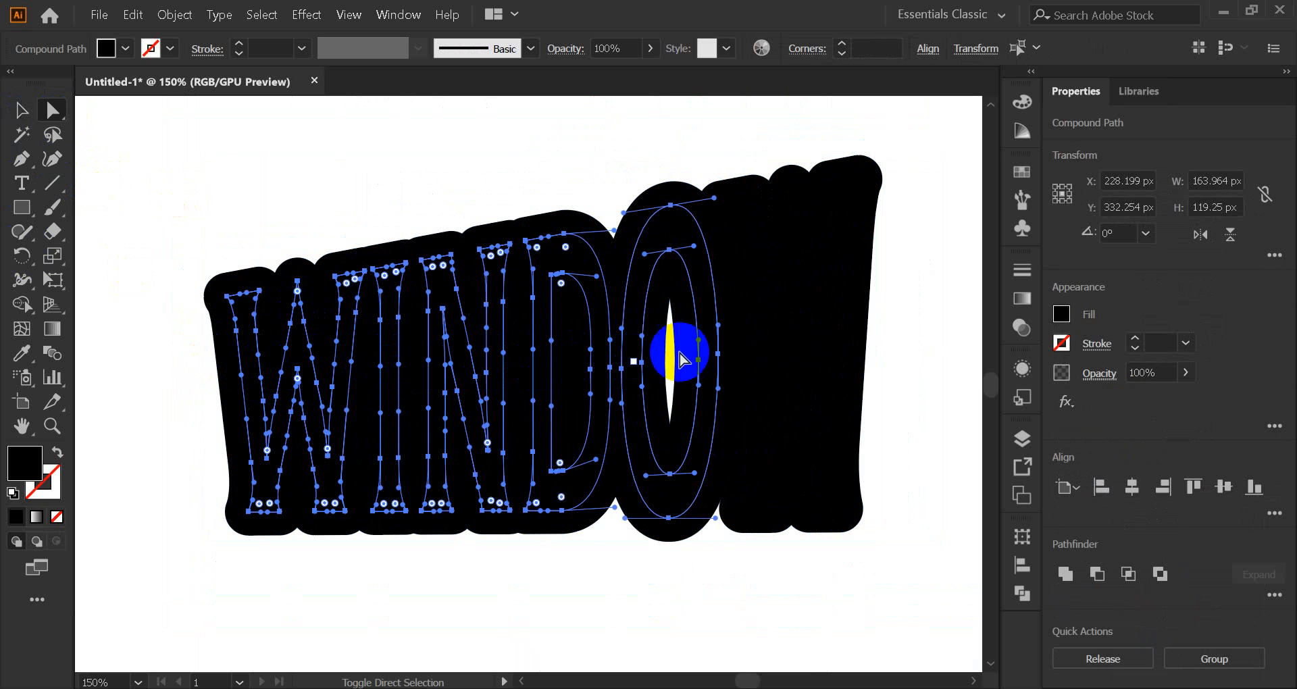
left_click(754, 349, "shift")
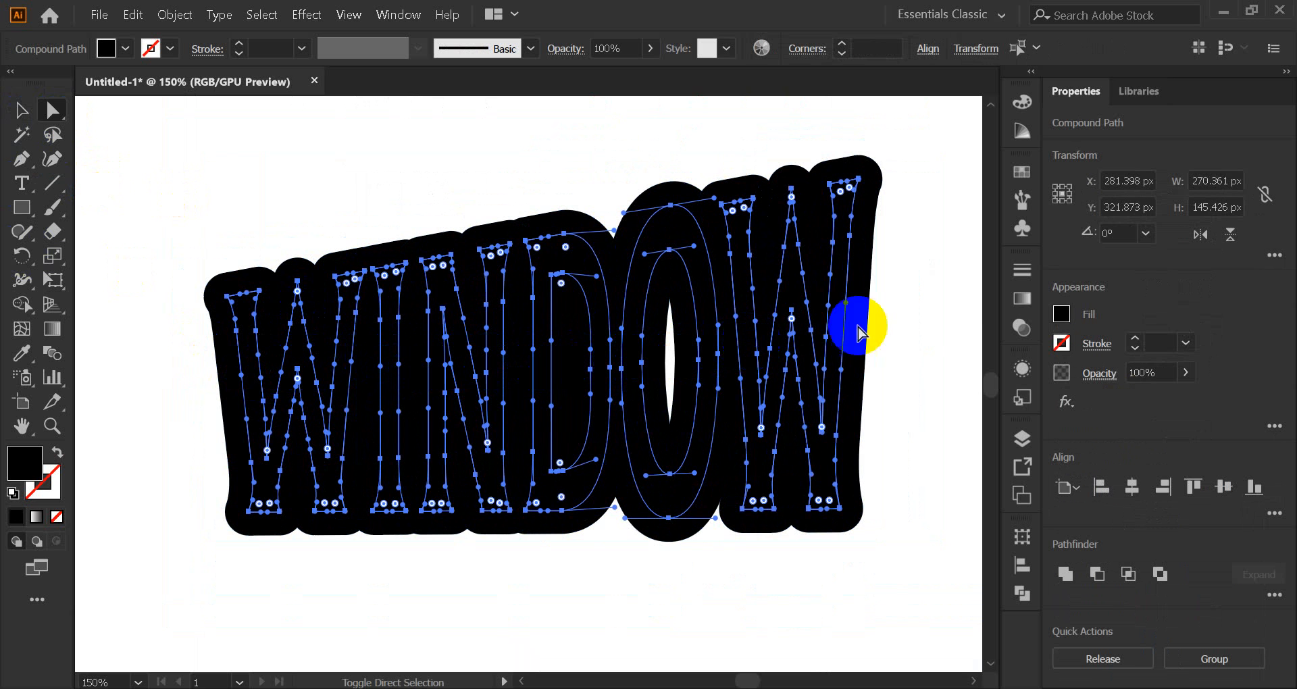
left_click(1125, 225)
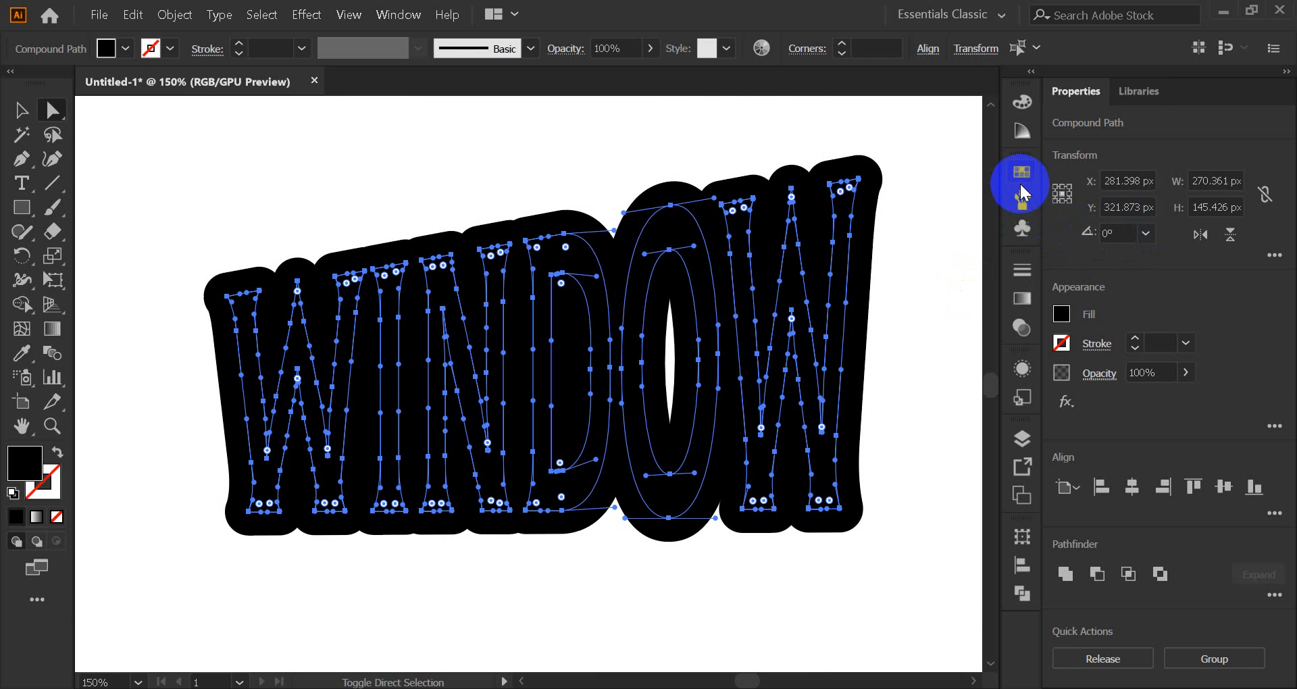
left_click(1020, 177)
left_click(796, 232)
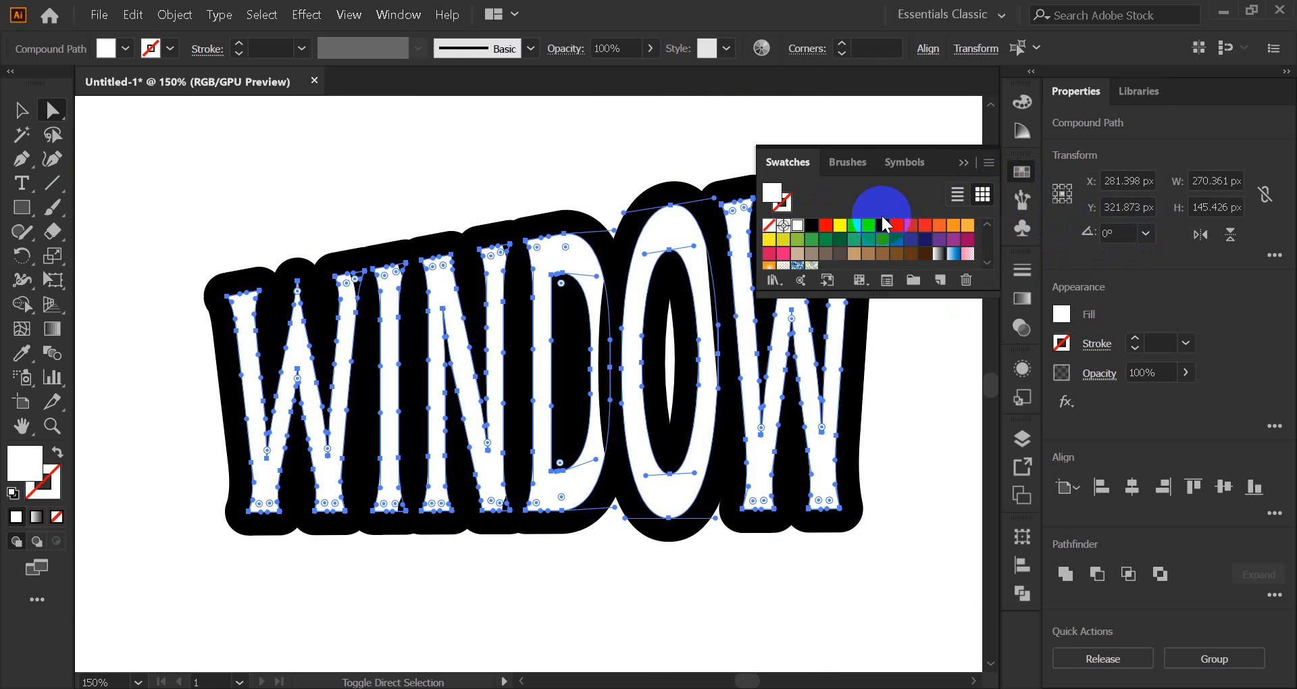
left_click(962, 163)
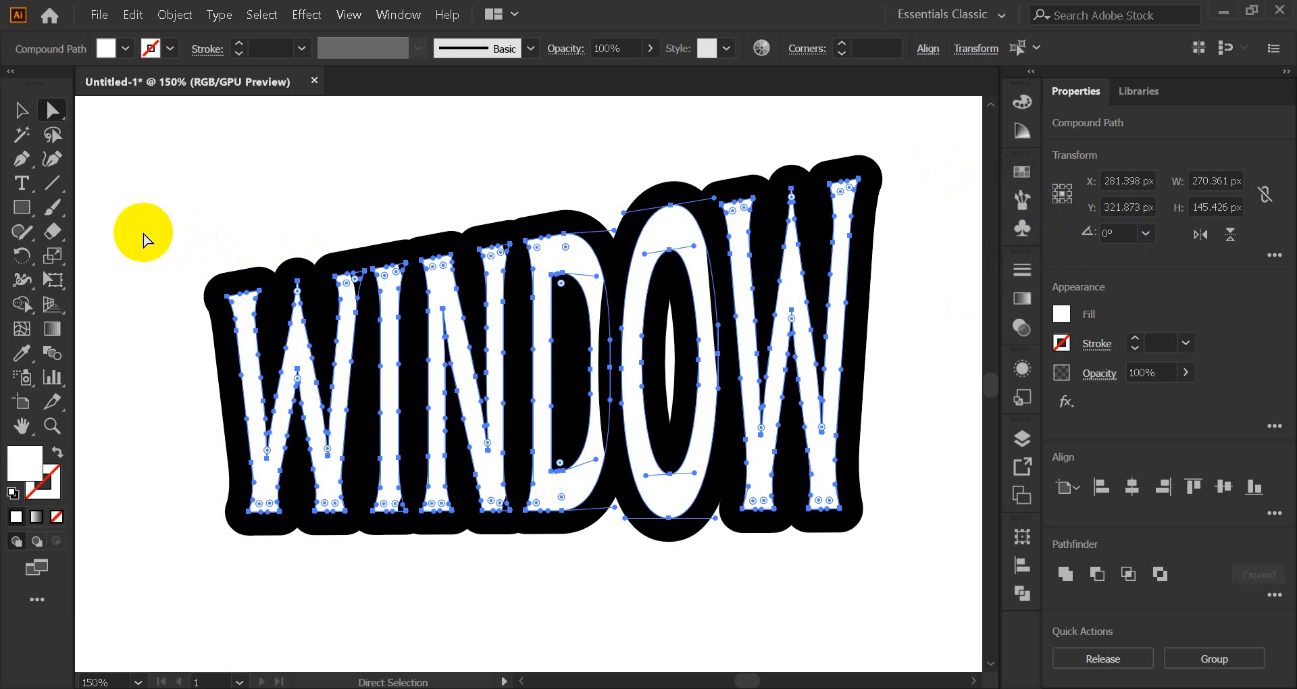
left_click(21, 110)
left_click(194, 196)
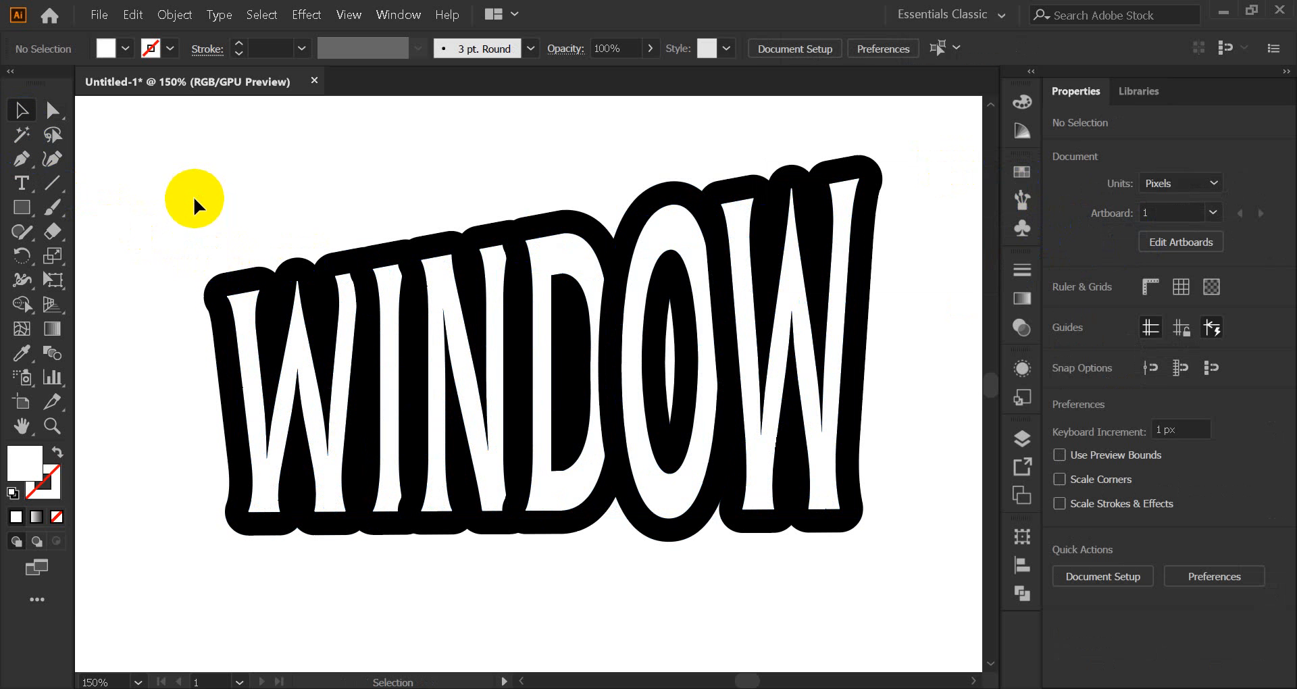
Select all black offset outlines of WINDOW with the Magic Wand, send them behind the white letters and deselect them.
left_click(22, 134)
left_click(210, 290)
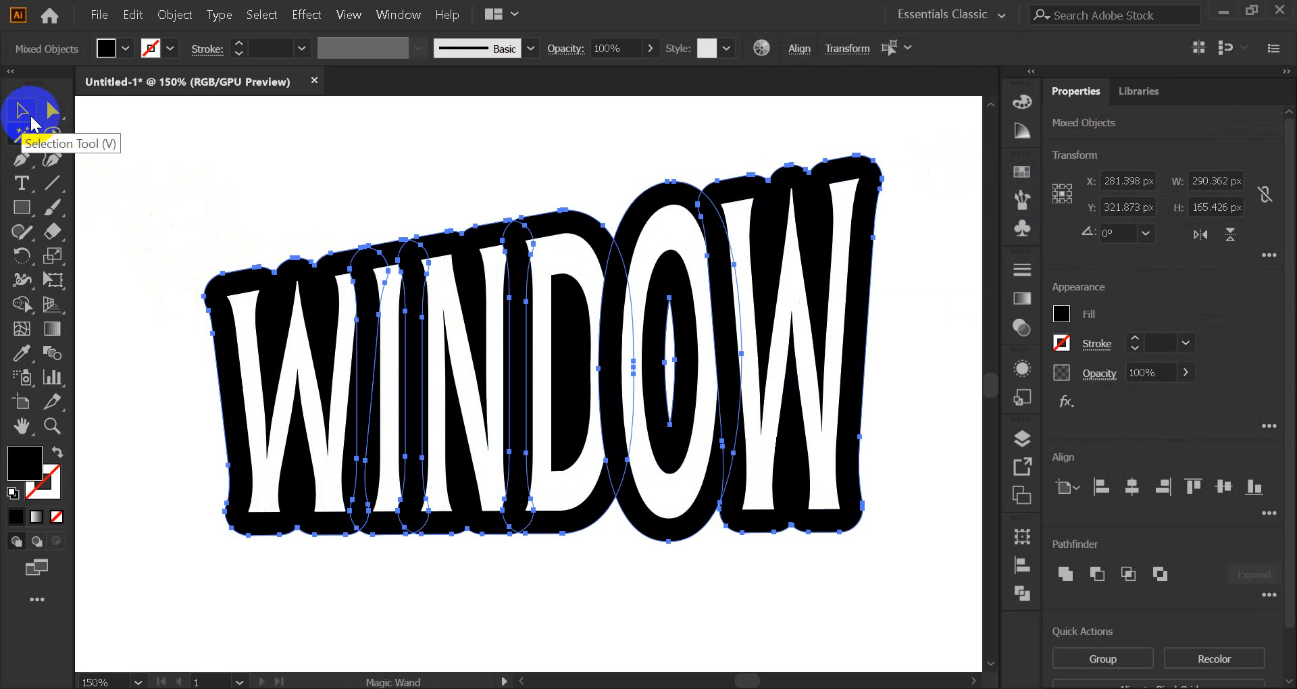
left_click(222, 315)
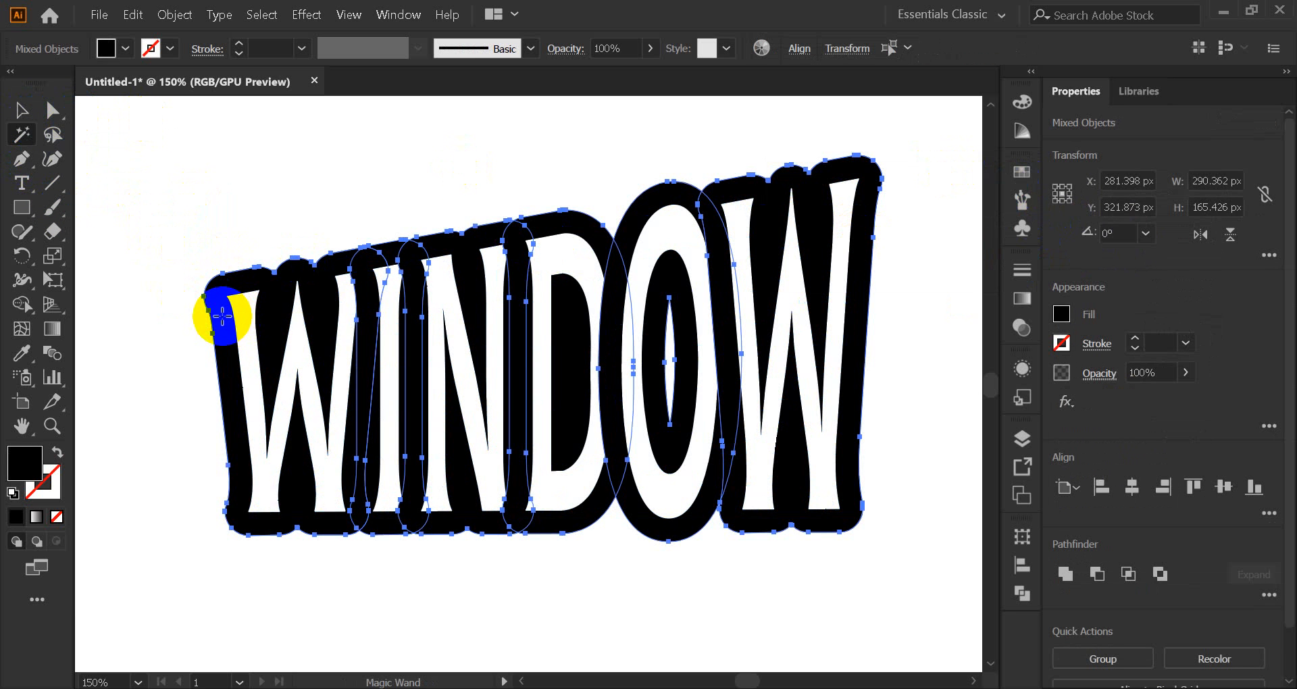
right_click(222, 315)
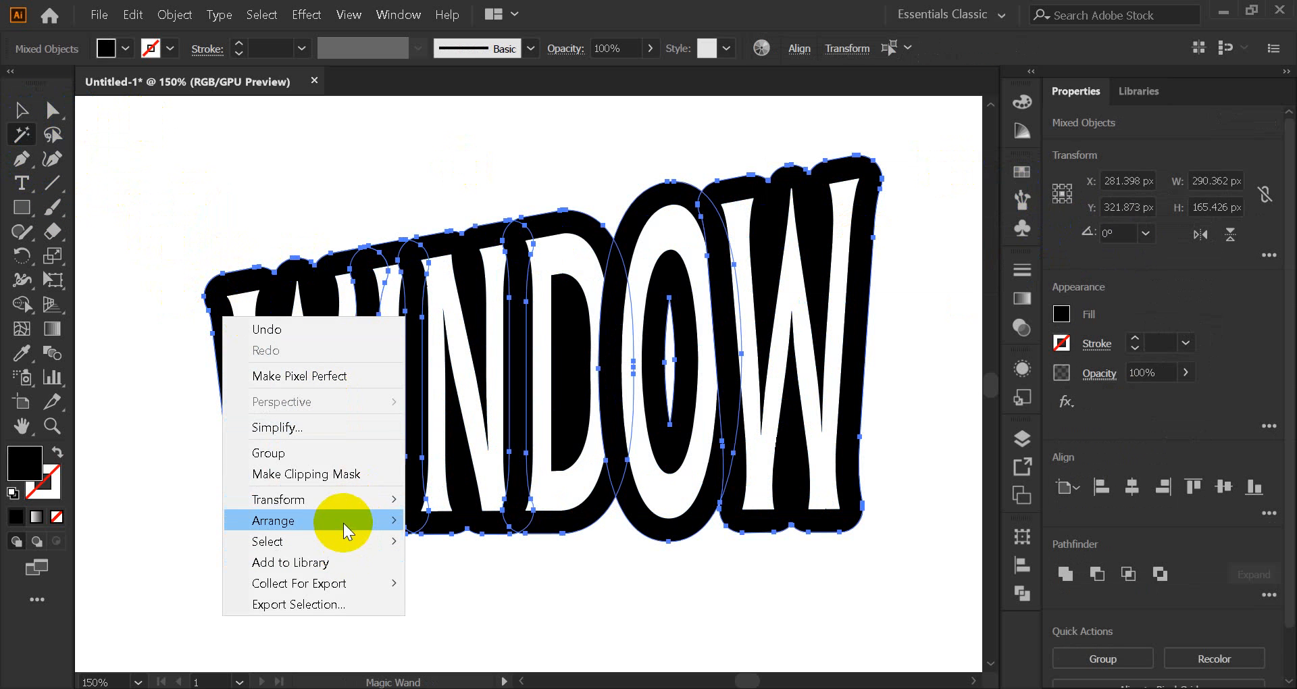
mouse_move(343, 522)
left_click(515, 585)
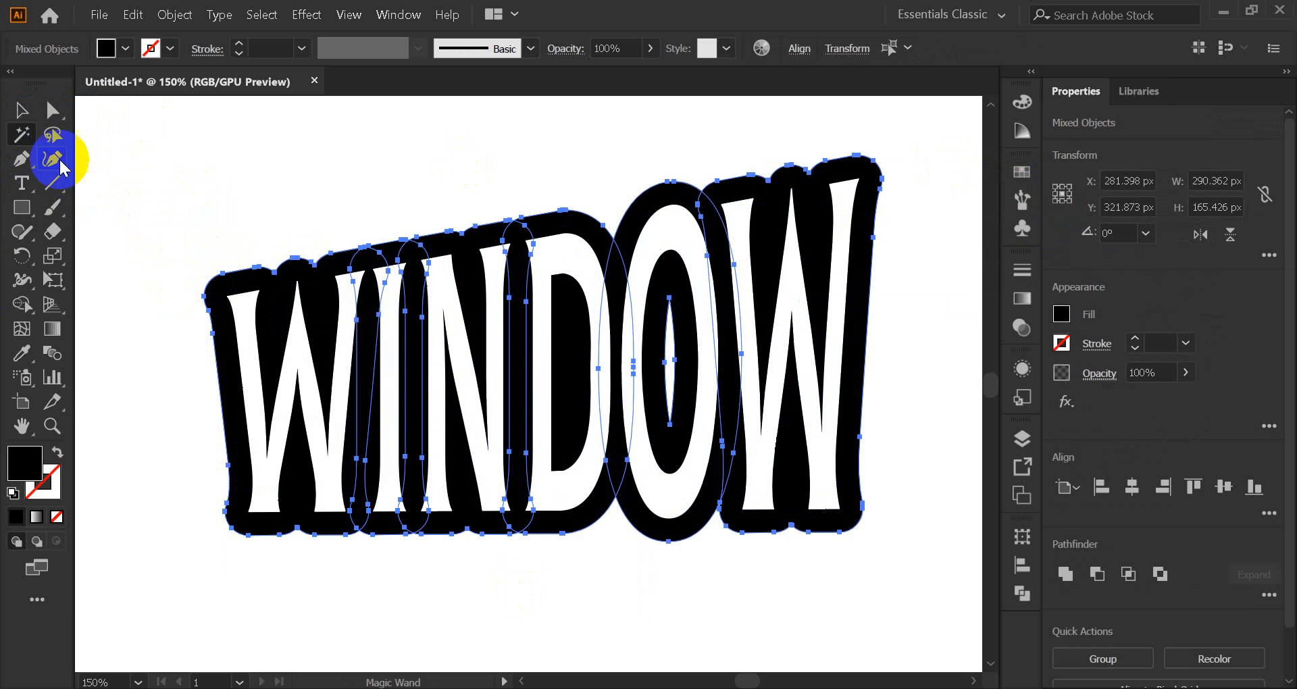
left_click(23, 110)
left_click(257, 177)
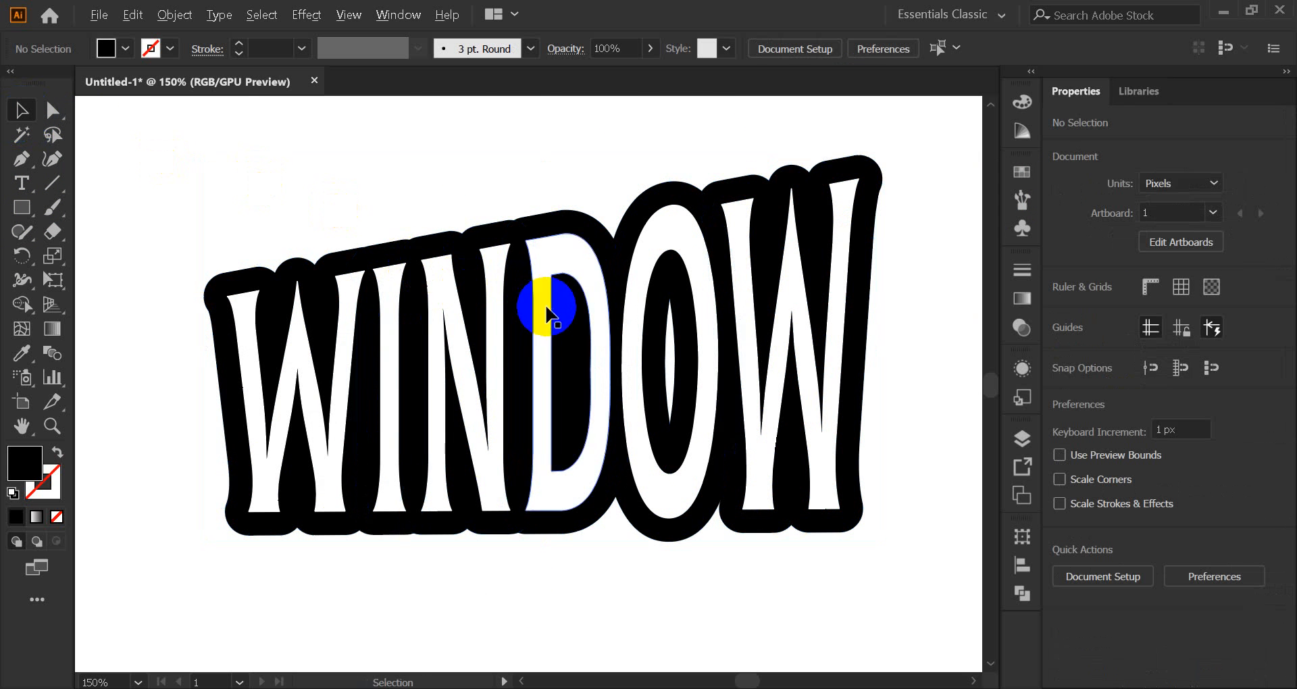
Move the white WINDOW lettering together with its black outline onto the artboard's left edge and deselect it.
scroll(546, 314, "down", 5)
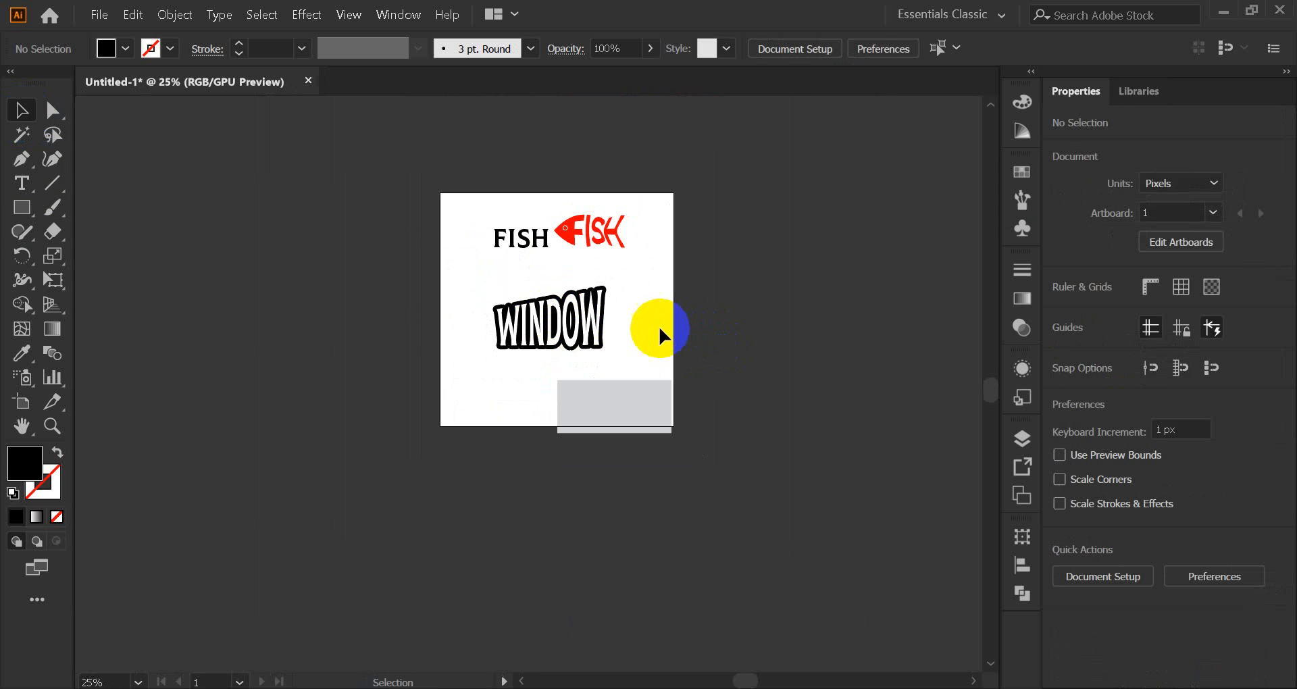
scroll(550, 341, "up", 4)
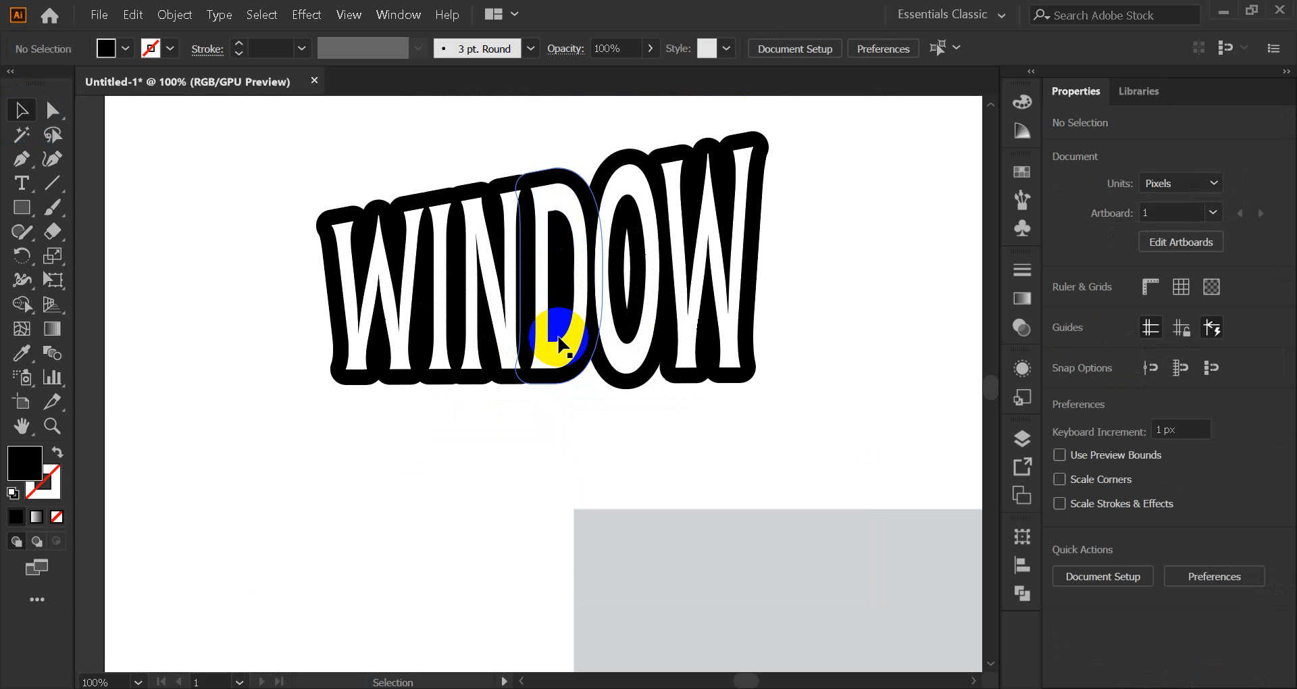
scroll(603, 329, "down", 3)
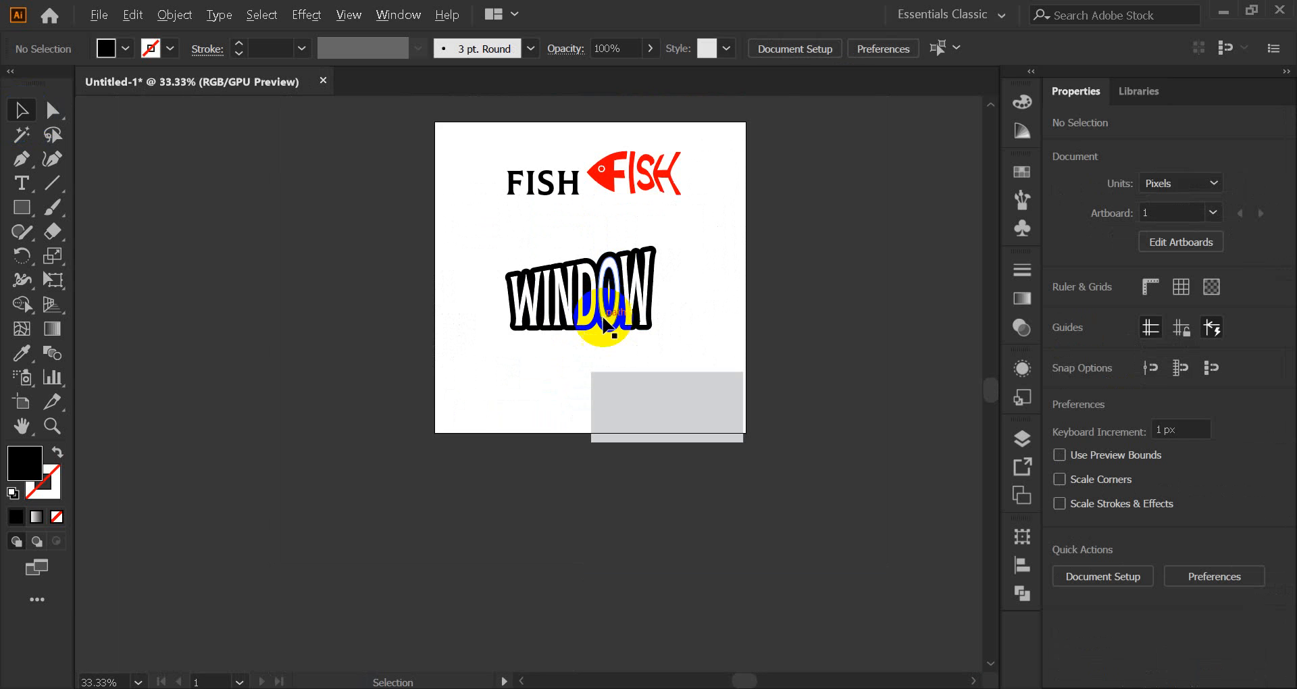
left_click_drag(597, 328, 515, 310)
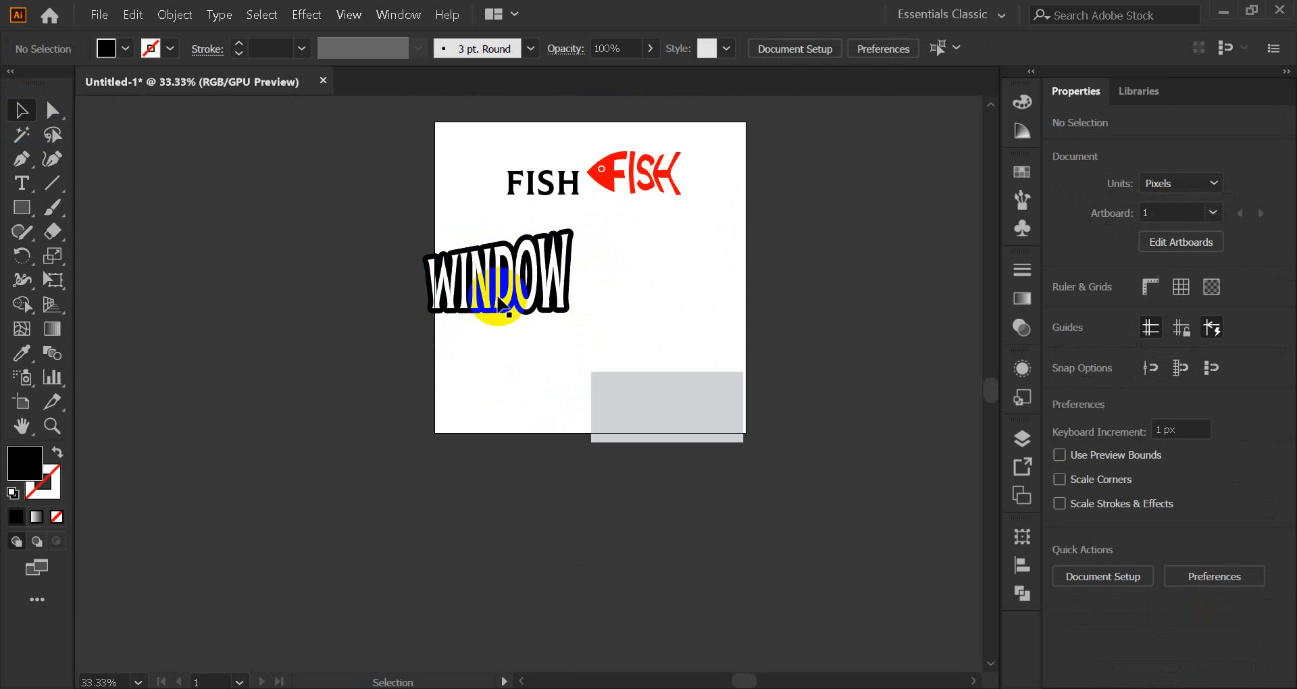
left_click(96, 235)
Select the white WINDOW letters with the Magic Wand, including the matching light rectangle, and fill them with RGB Cyan.
left_click(22, 134)
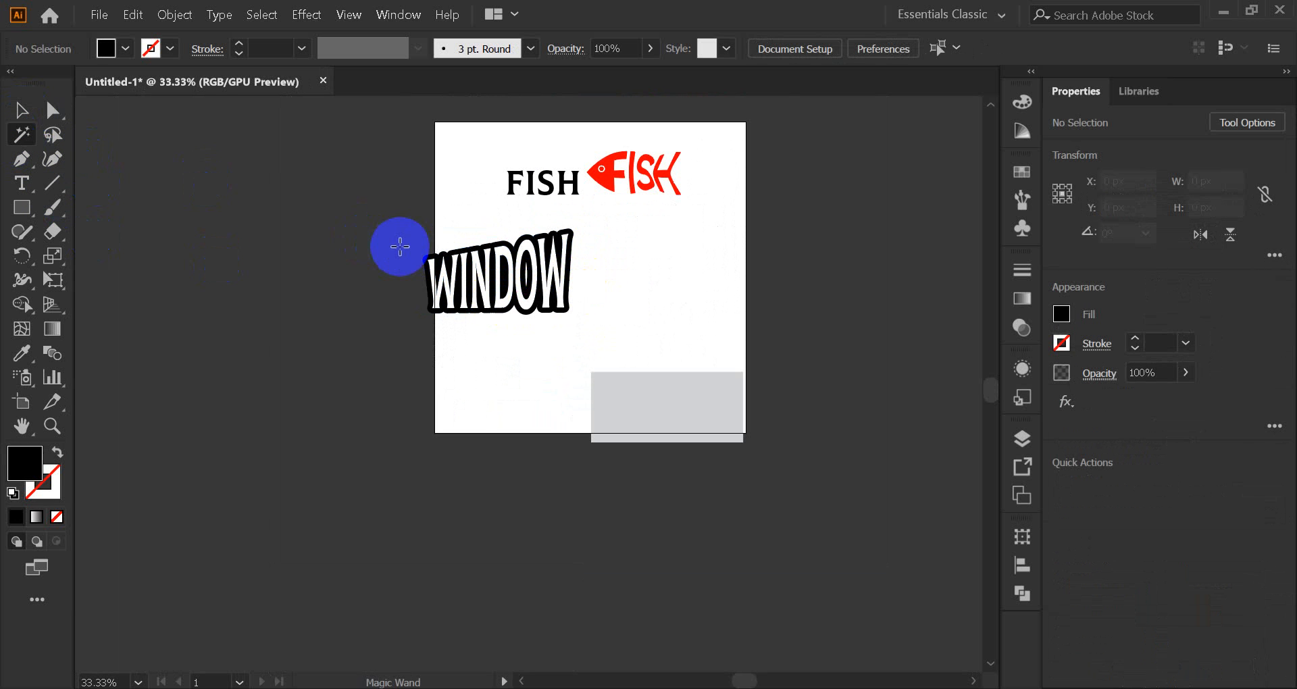
left_click(436, 260)
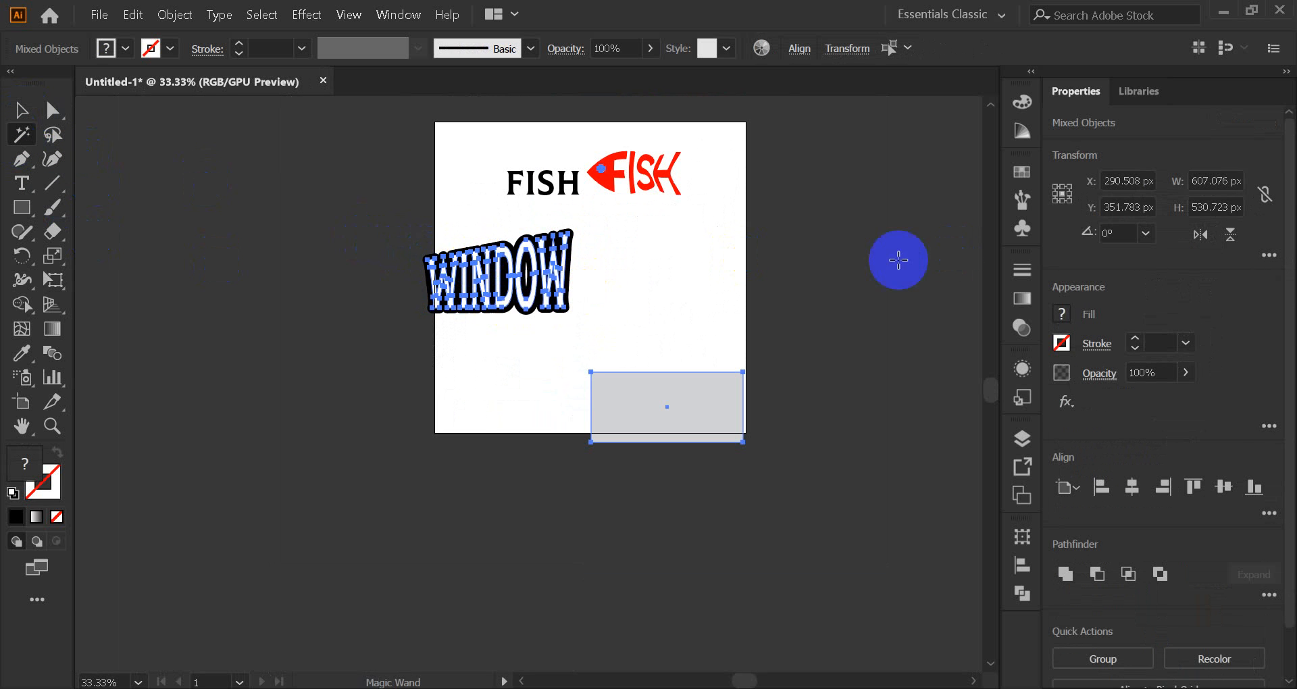
left_click(1020, 172)
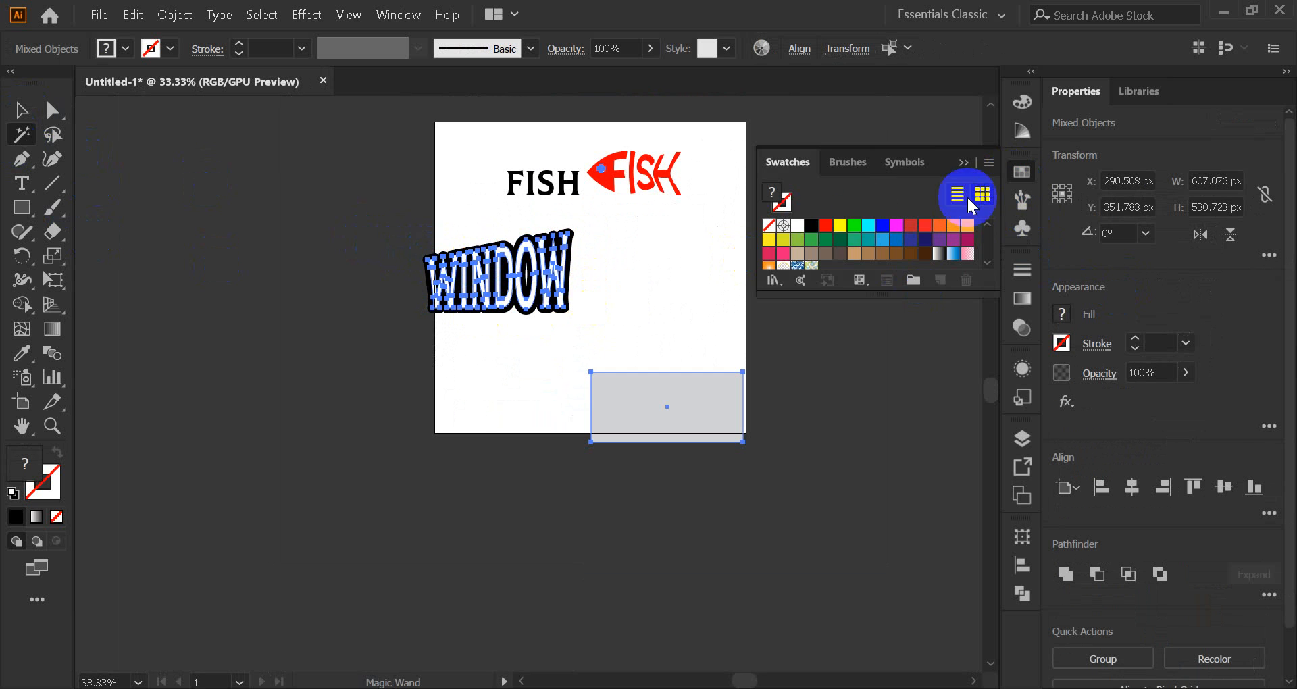
left_click(830, 230)
left_click(845, 230)
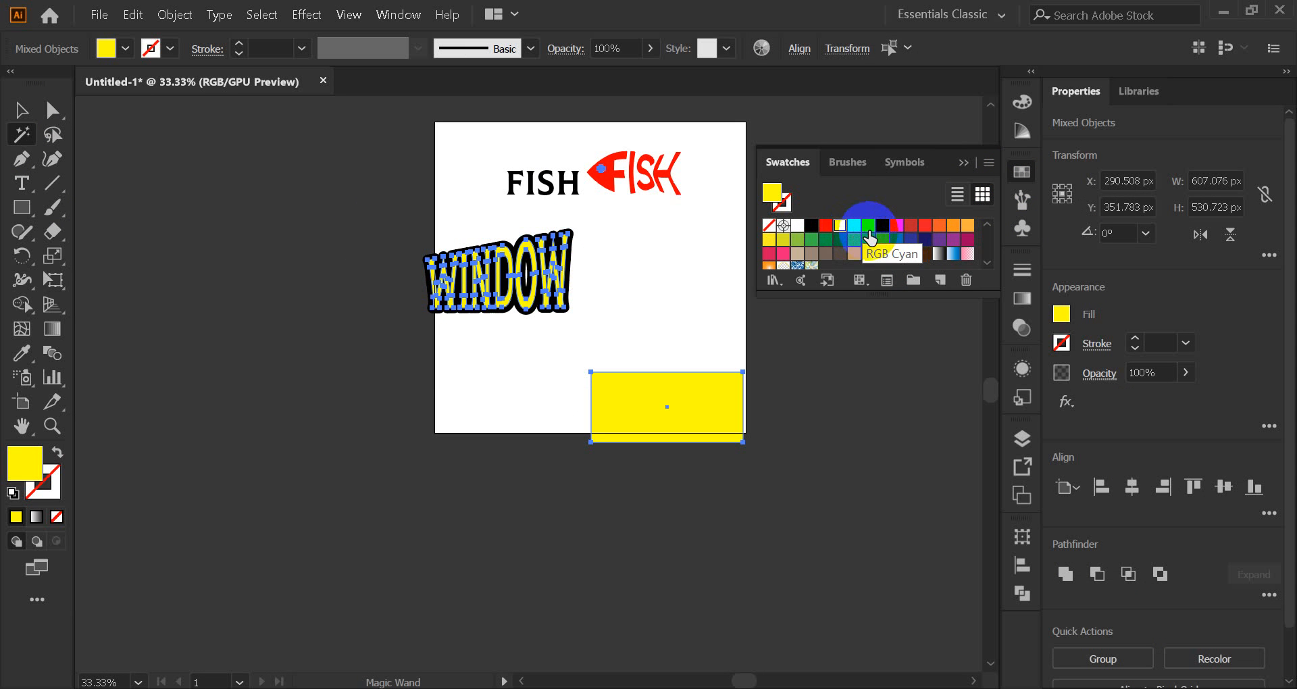
left_click(855, 229)
left_click(871, 227)
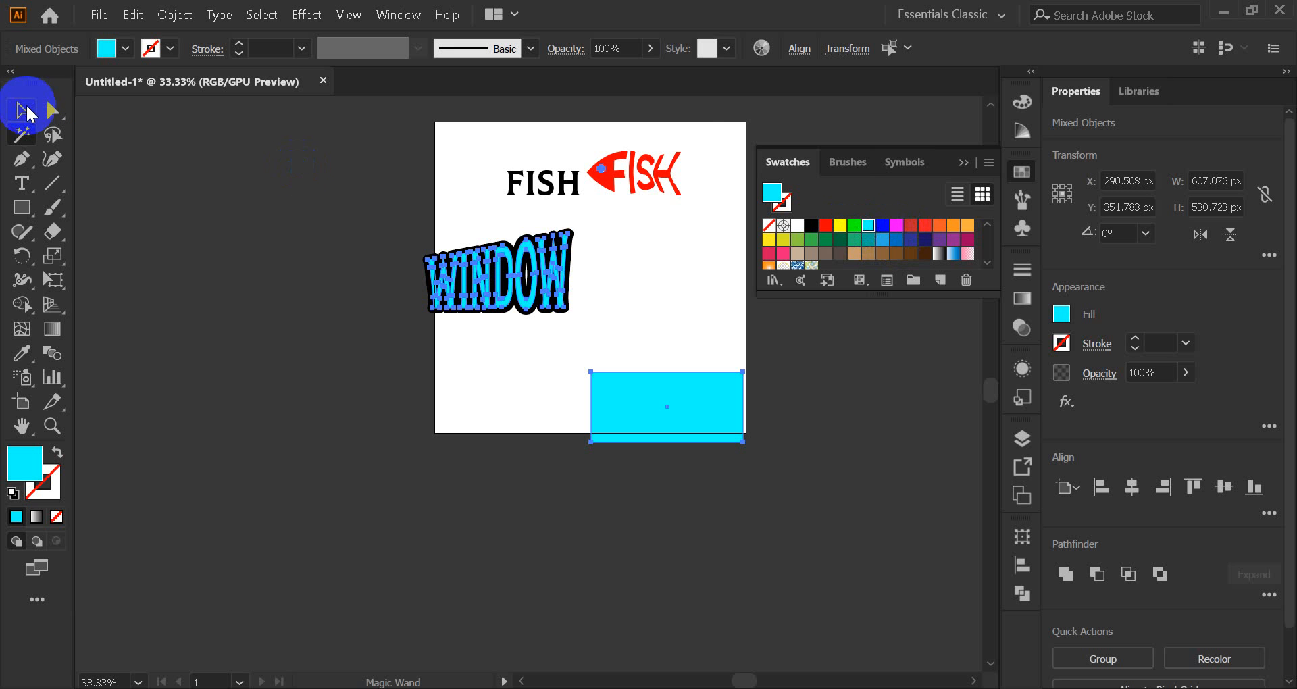
Try blue, red, yellow and yellow-green fills on the WINDOW outlines, return them to black and deselect them.
scroll(414, 254, "up", 5, "alt")
left_click(506, 277)
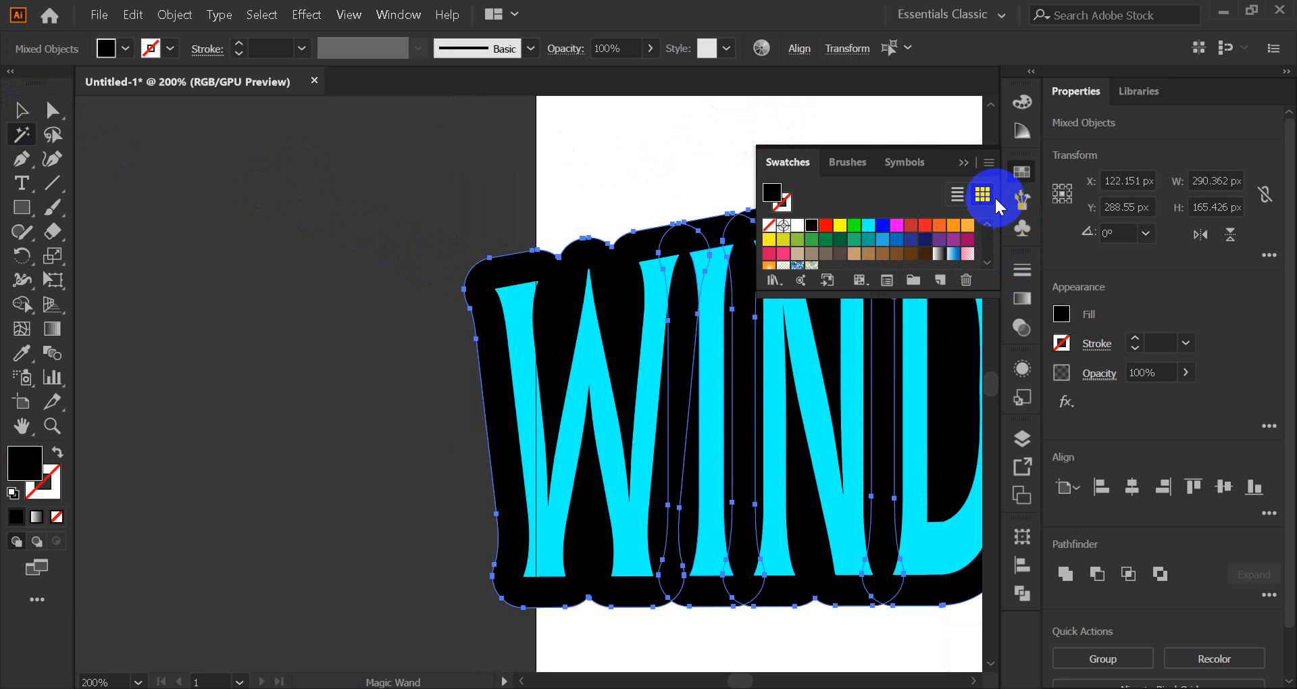
left_click(882, 227)
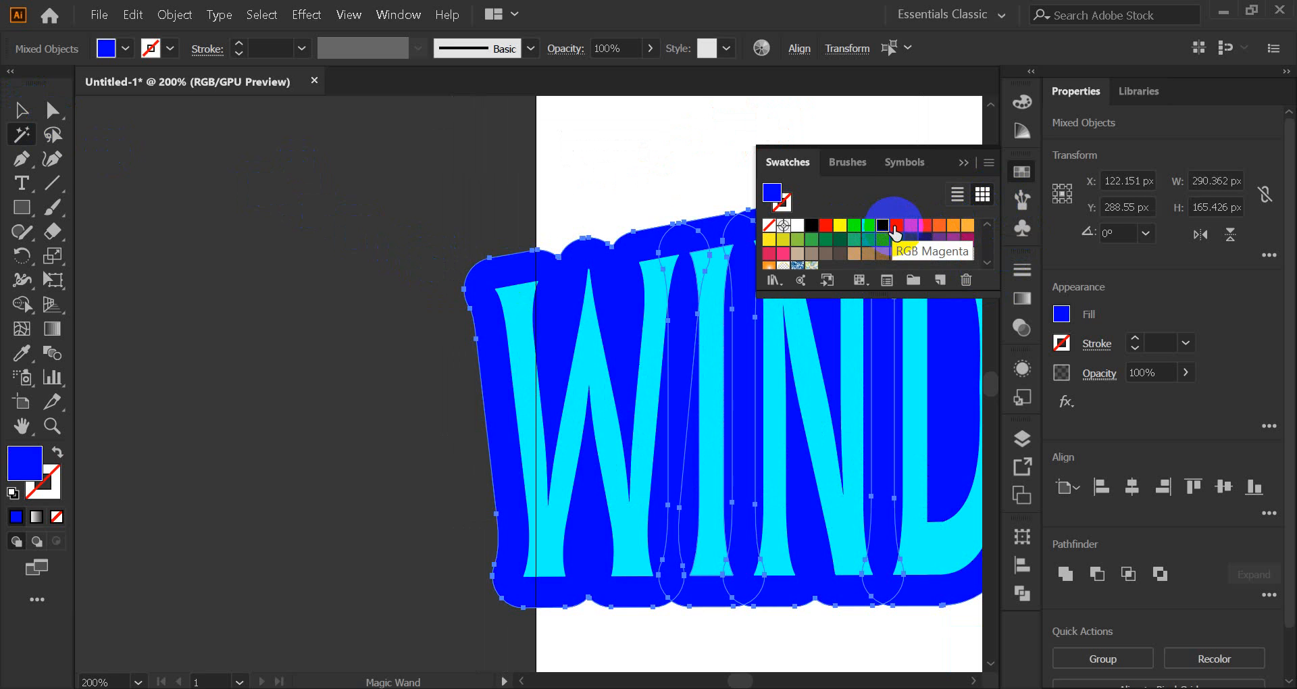
left_click(895, 233)
left_click(825, 228)
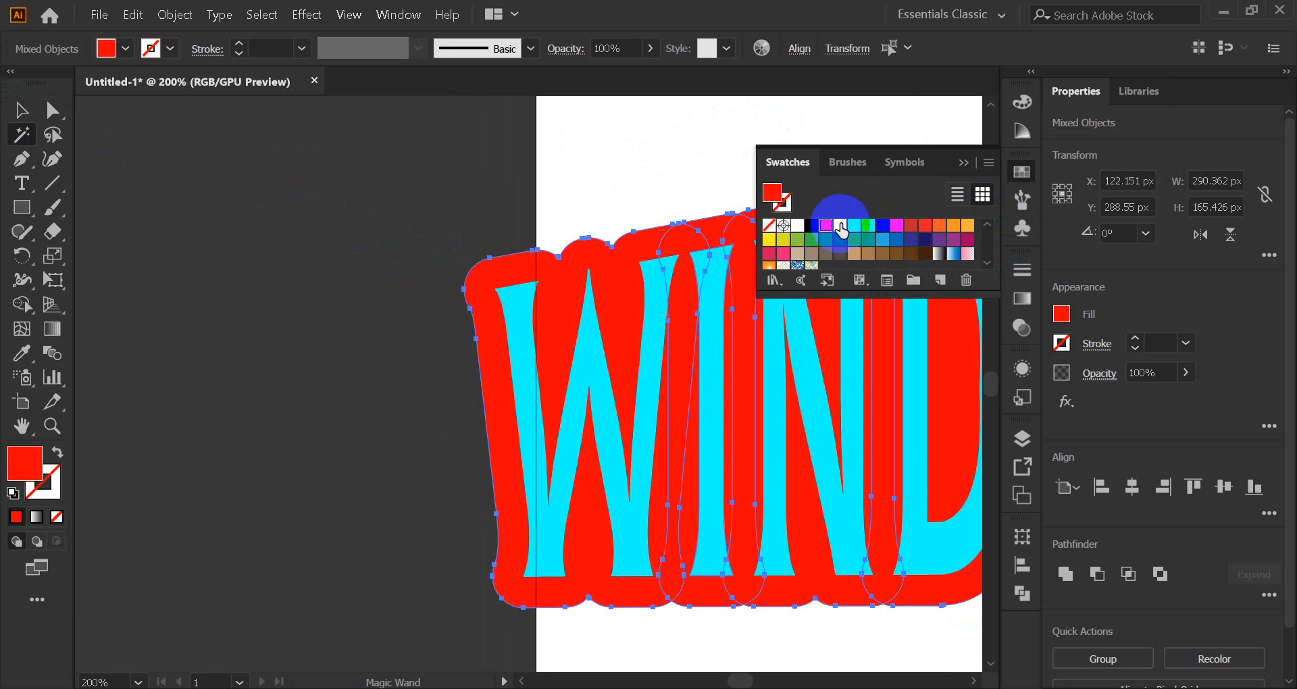
left_click(840, 227)
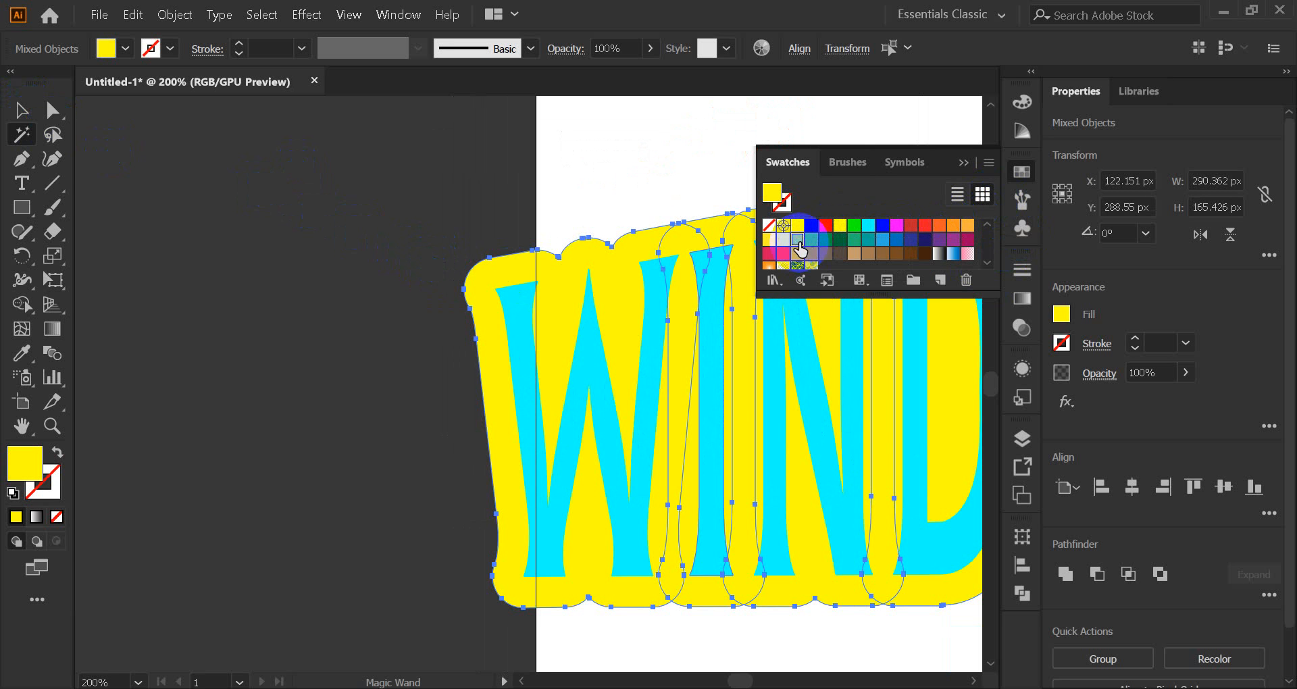
left_click(782, 241)
left_click(795, 241)
left_click(782, 243)
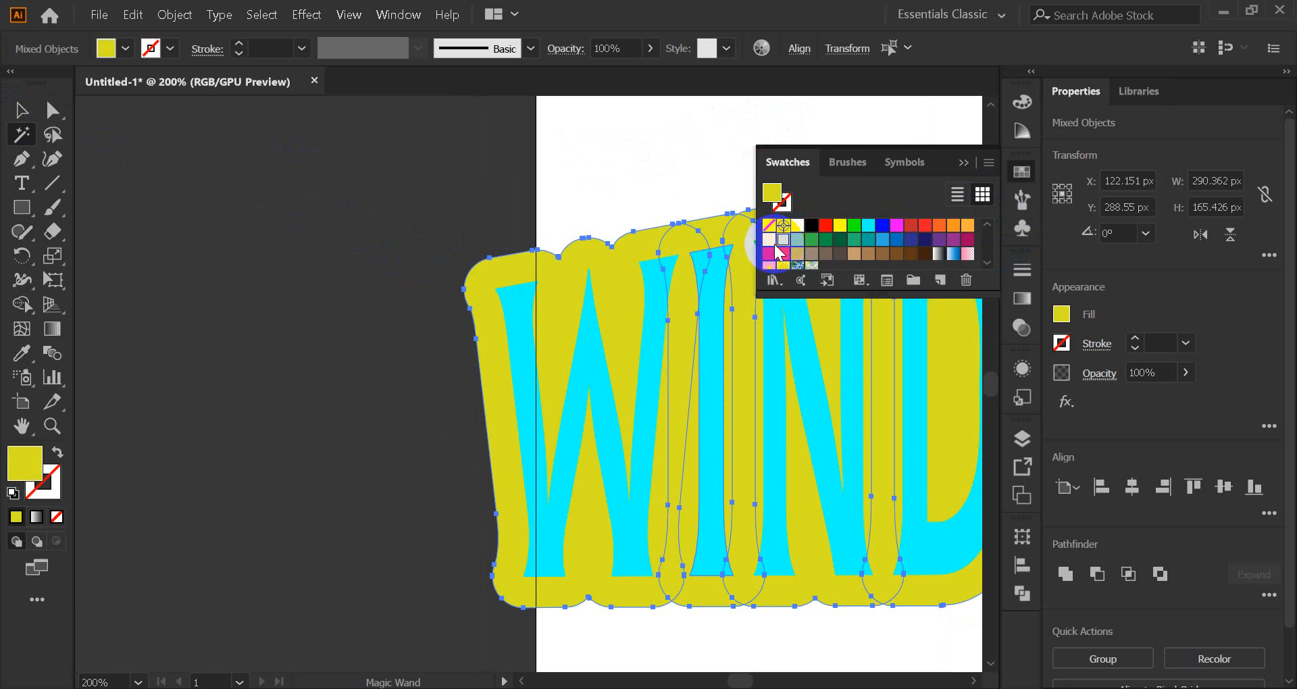
left_click(811, 225)
left_click(20, 110)
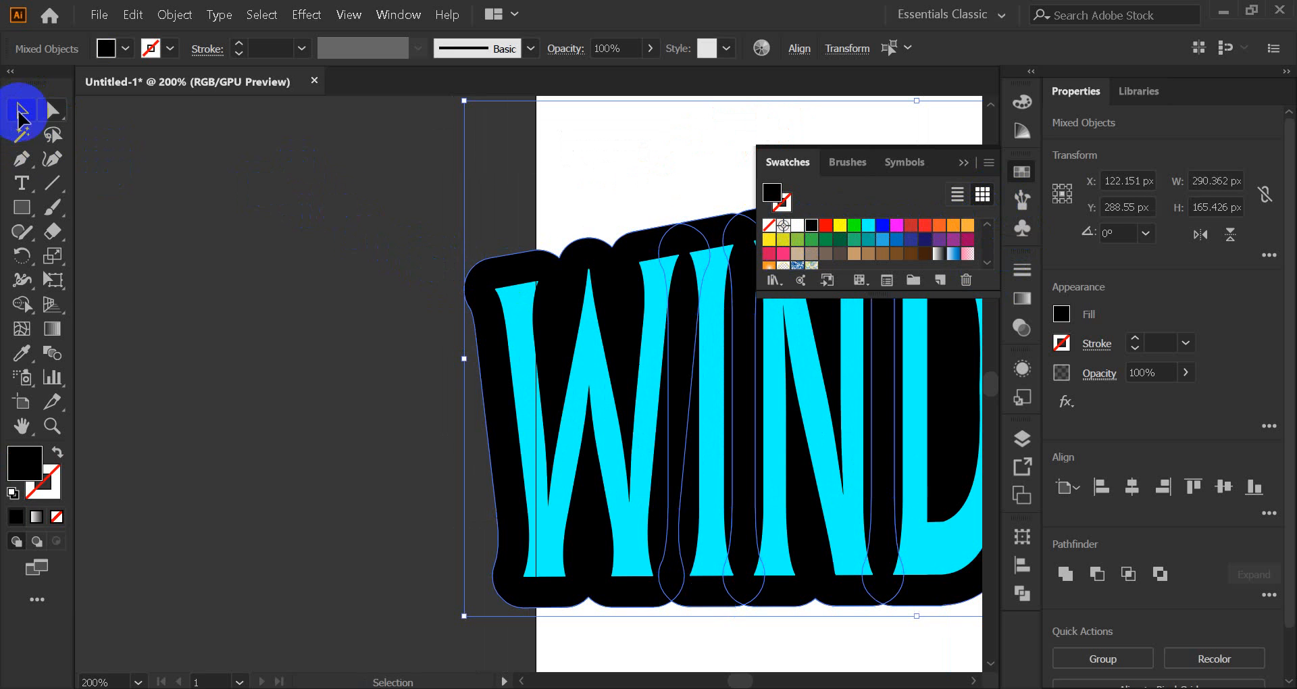
left_click(957, 170)
left_click(540, 223)
Move the black FISH text to the artboard's lower left and the WINDOW group to the upper left, scaled to about 220 × 125 px.
scroll(659, 214, "down", 4)
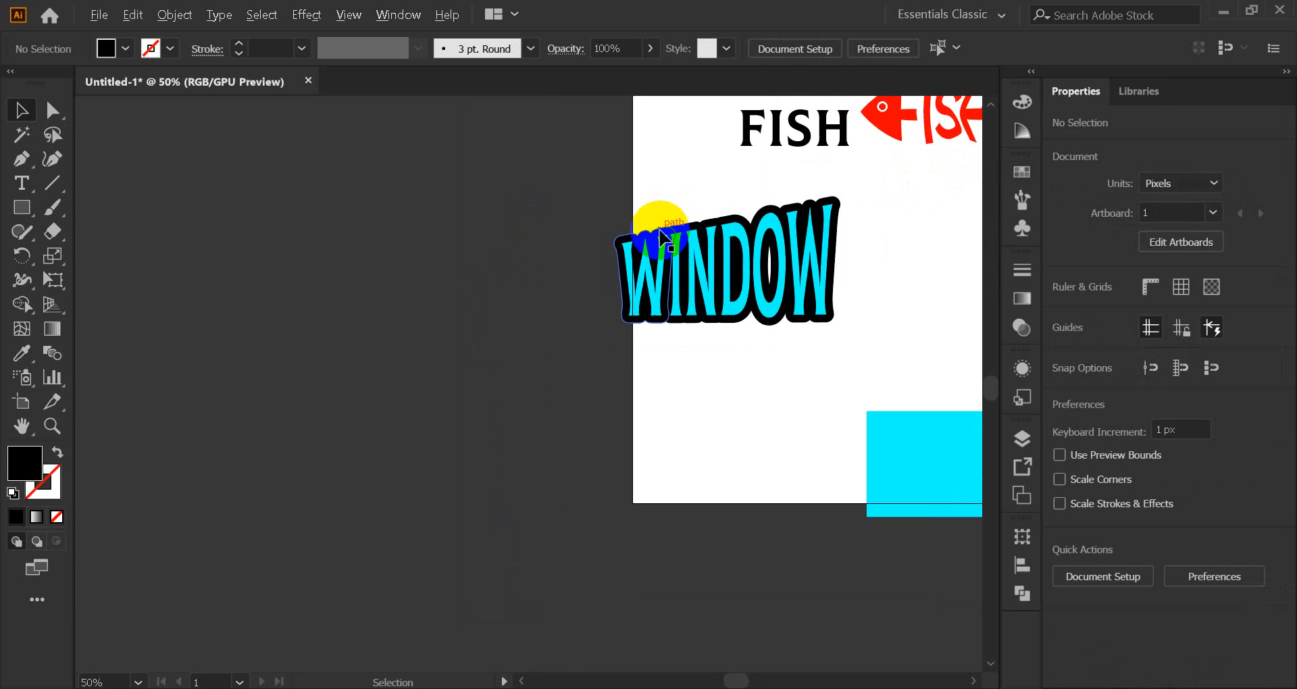
scroll(715, 255, "up", 2)
scroll(716, 253, "up", 1)
left_click_drag(757, 221, 690, 510)
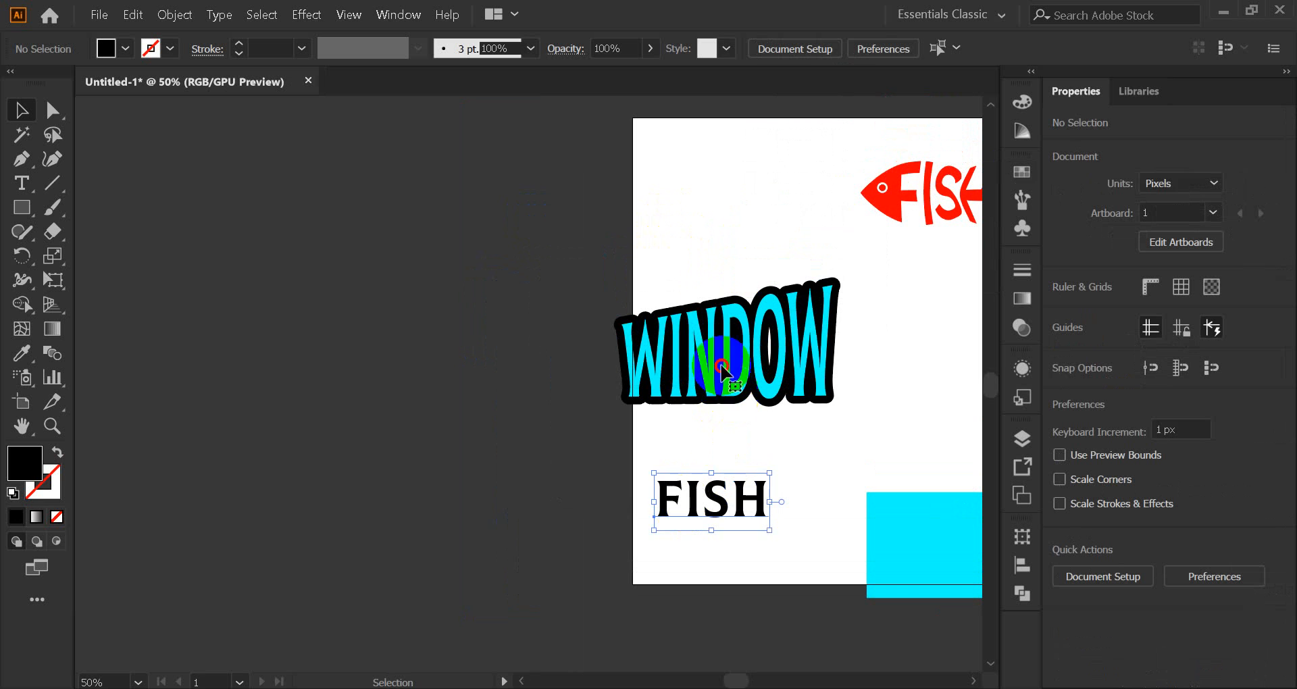
left_click_drag(723, 347, 705, 201)
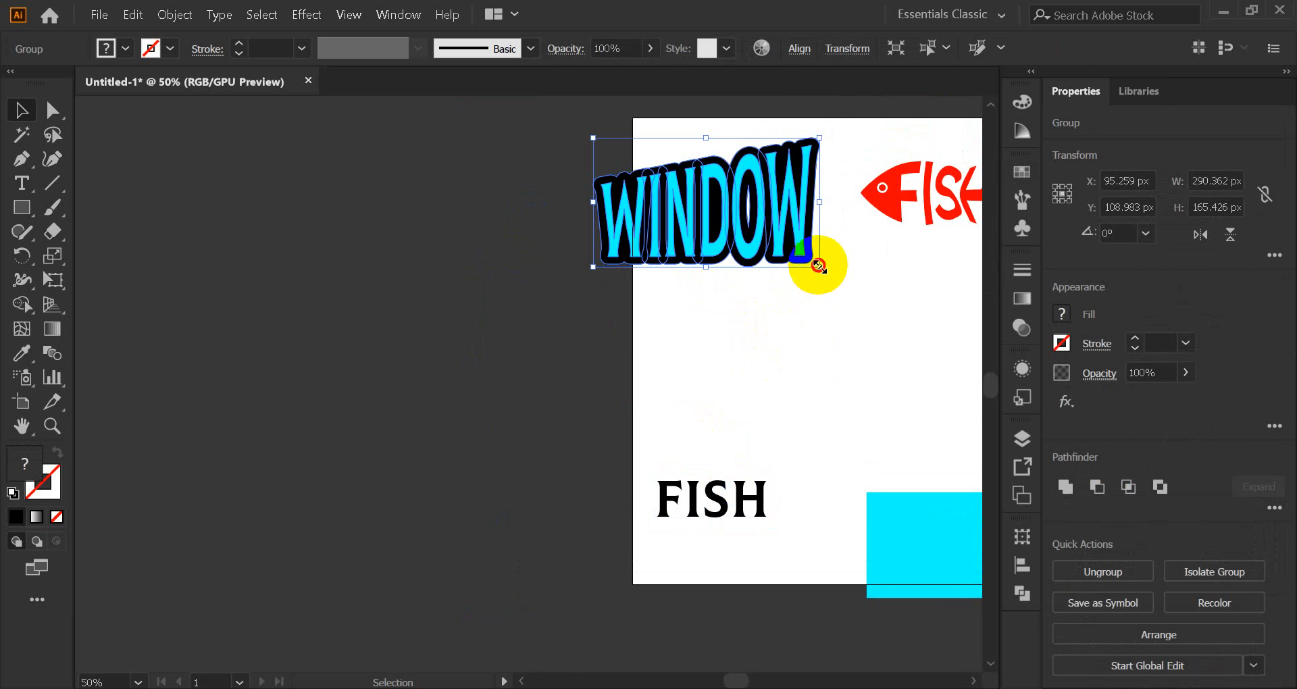
left_click_drag(818, 265, 781, 270)
left_click(703, 252)
left_click_drag(722, 219, 749, 218)
Group all parts of the red FISH logo and place it in the artboard's upper right corner, with WINDOW in the upper left corner.
left_click_drag(805, 275, 436, 334)
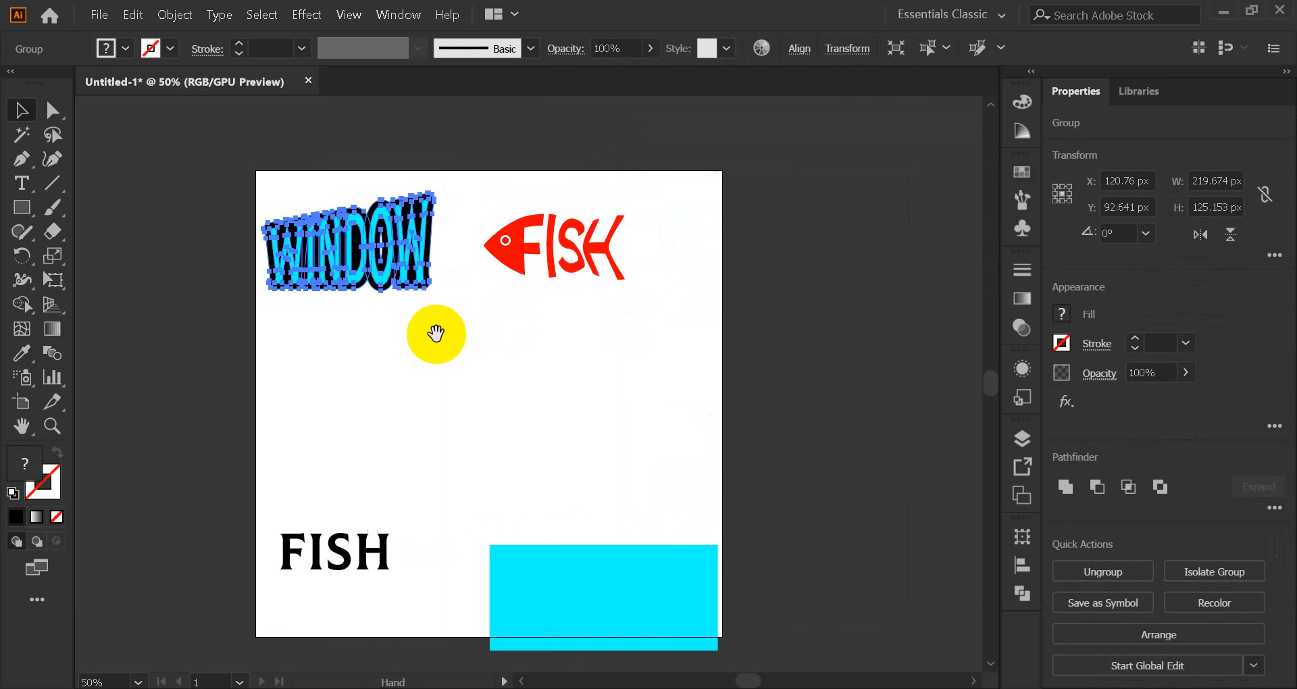
left_click_drag(529, 273, 500, 274)
left_click_drag(500, 223, 655, 316)
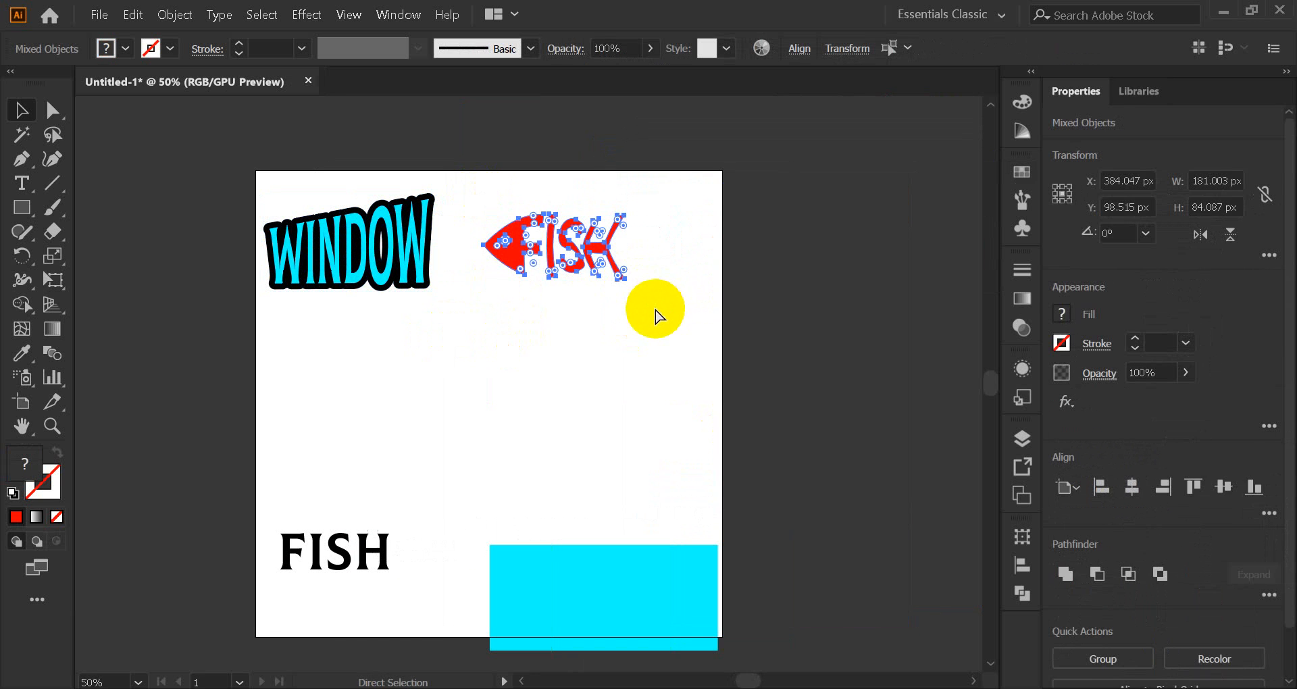
key("ctrl+g")
left_click(608, 328)
left_click_drag(515, 264, 598, 237)
left_click_drag(321, 259, 316, 245)
Move the black FISH text off the artboard's left side and the cyan rectangle to about X 277, Y 368 px.
left_click(385, 428)
left_click_drag(348, 555, 184, 348)
left_click_drag(522, 518, 467, 456)
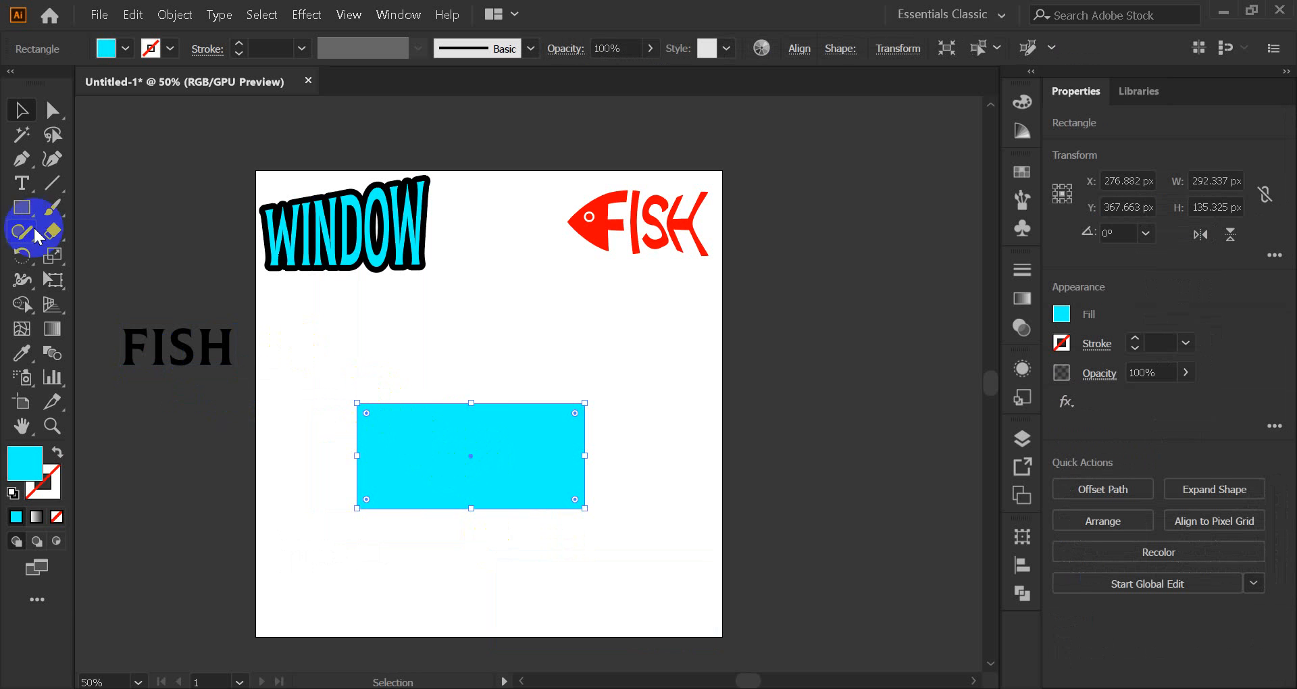
Add an anchor point midway along the cyan rectangle's top edge and raise it to about Y 223 px as a roof peak.
left_click(17, 163)
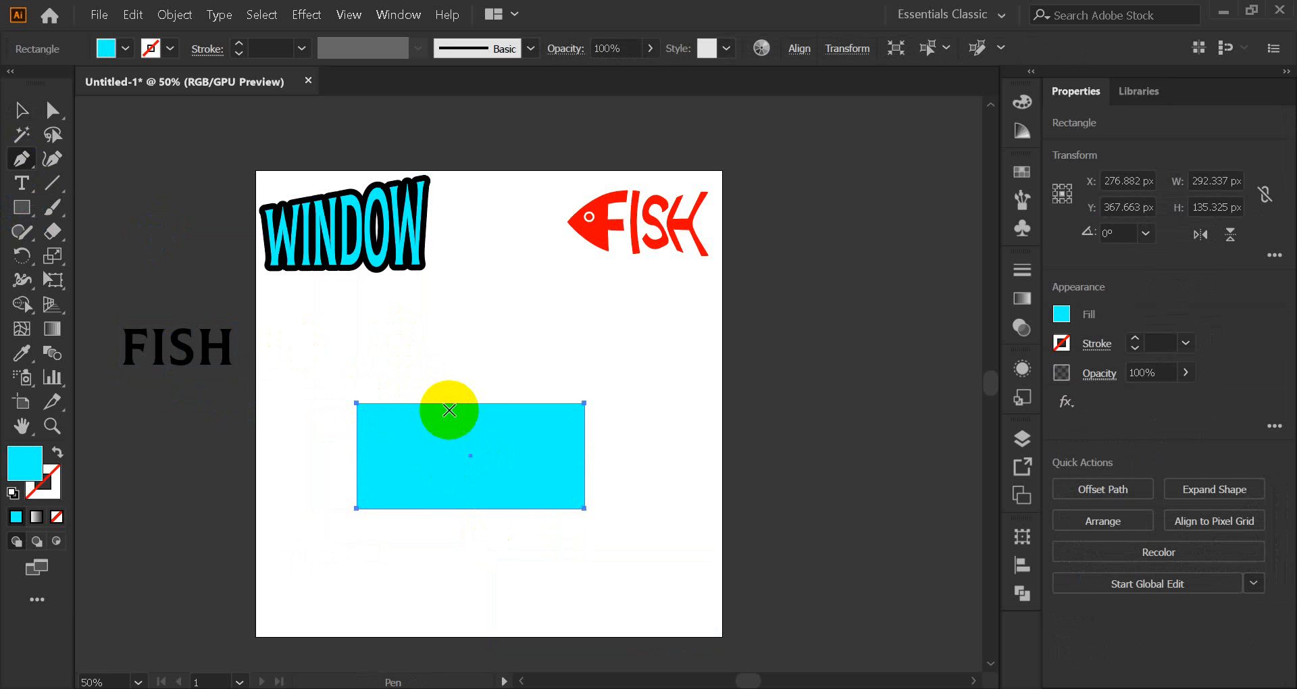
scroll(462, 413, "up", 3)
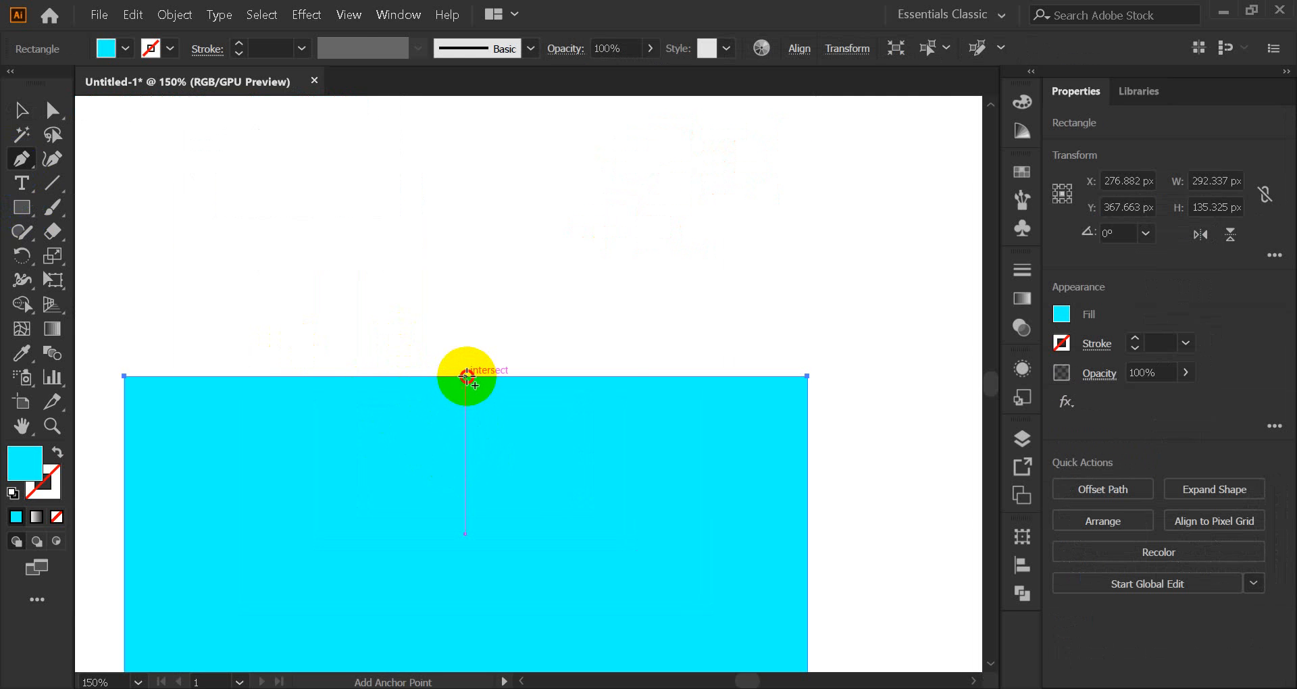
left_click(466, 376)
left_click(52, 110)
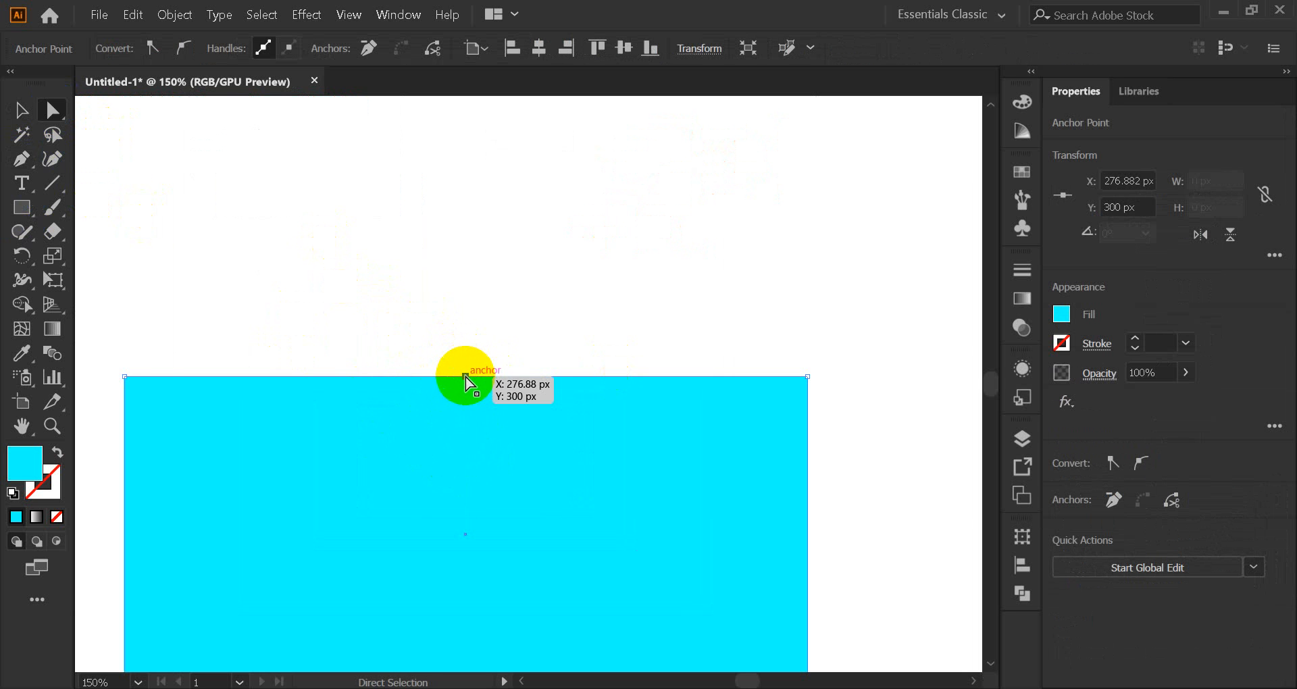
left_click_drag(465, 377, 470, 199)
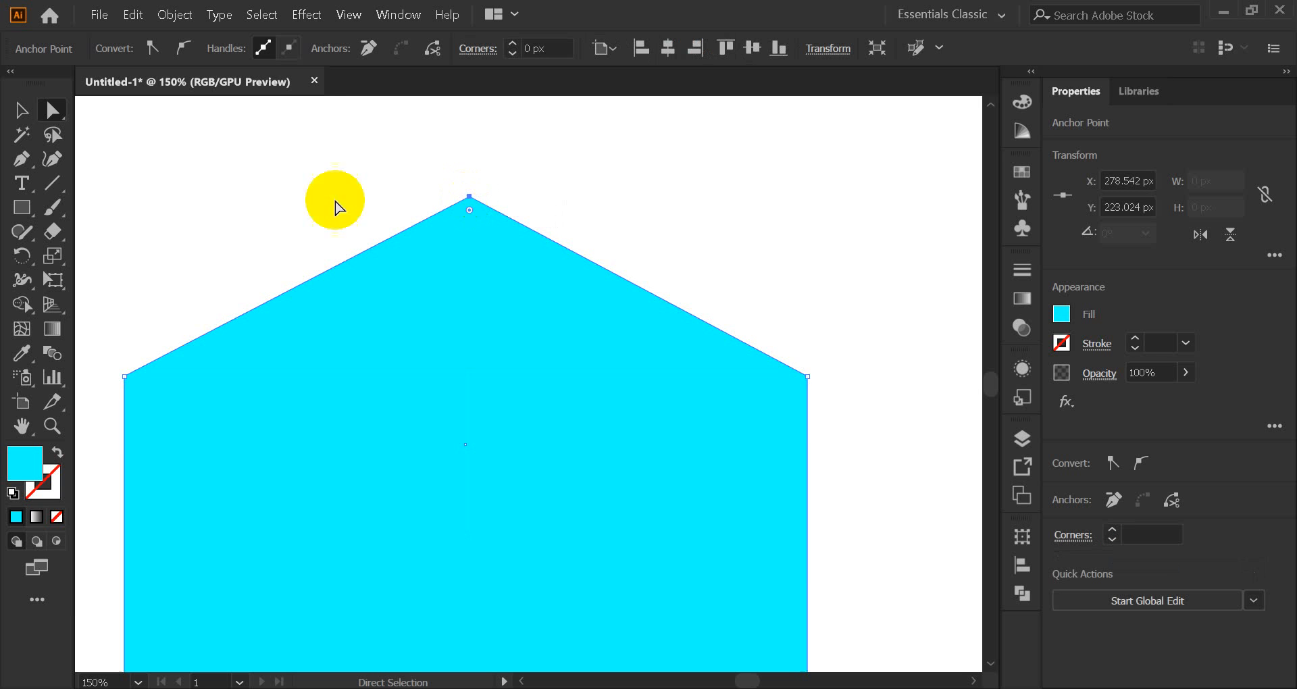
left_click(23, 111)
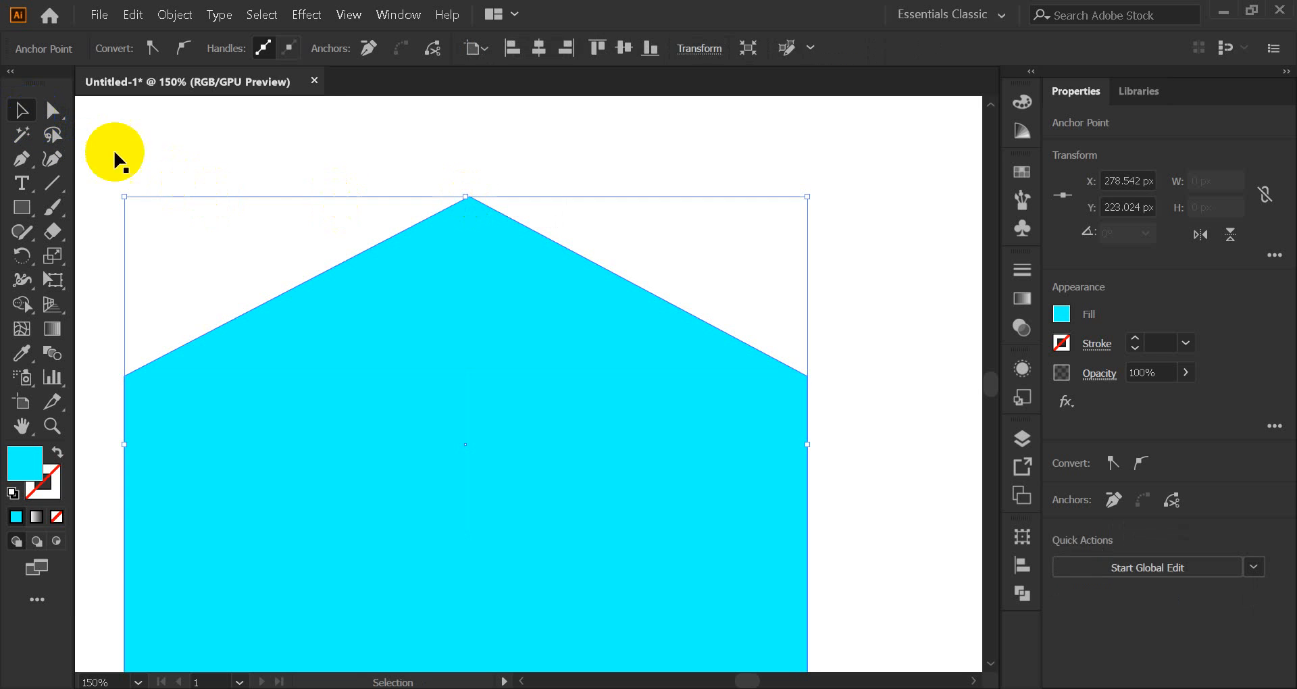
left_click(694, 250)
Shift the cyan house shape to about X 311, Y 329 px and place a copy of the black FISH text above its peak.
scroll(695, 250, "down", 3)
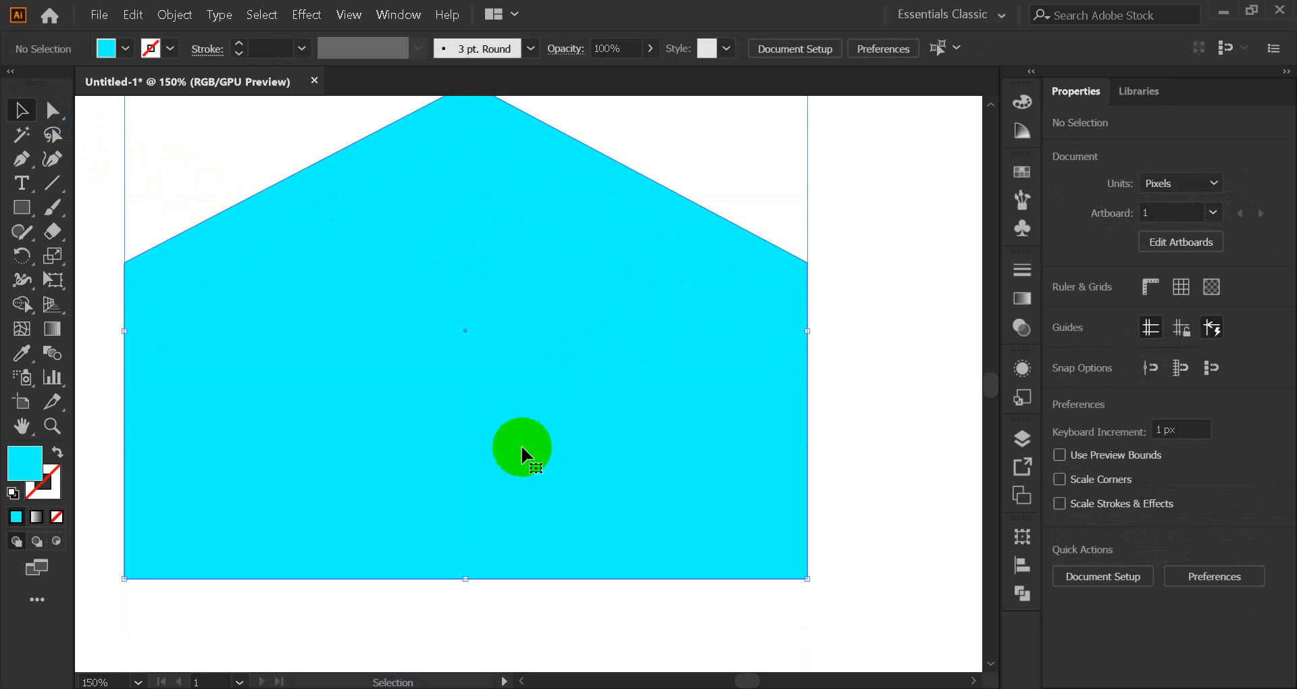
left_click(522, 445)
left_click_drag(477, 432, 557, 432)
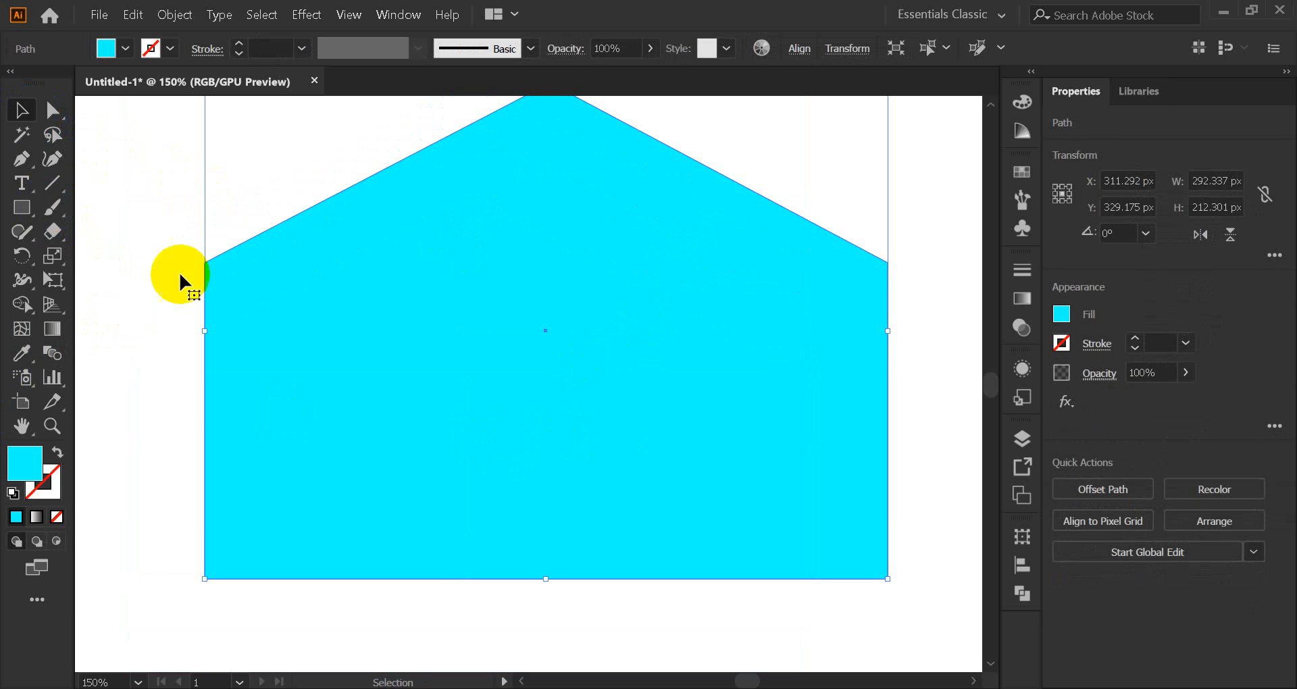
scroll(384, 378, "up", 8)
scroll(669, 266, "up", 4)
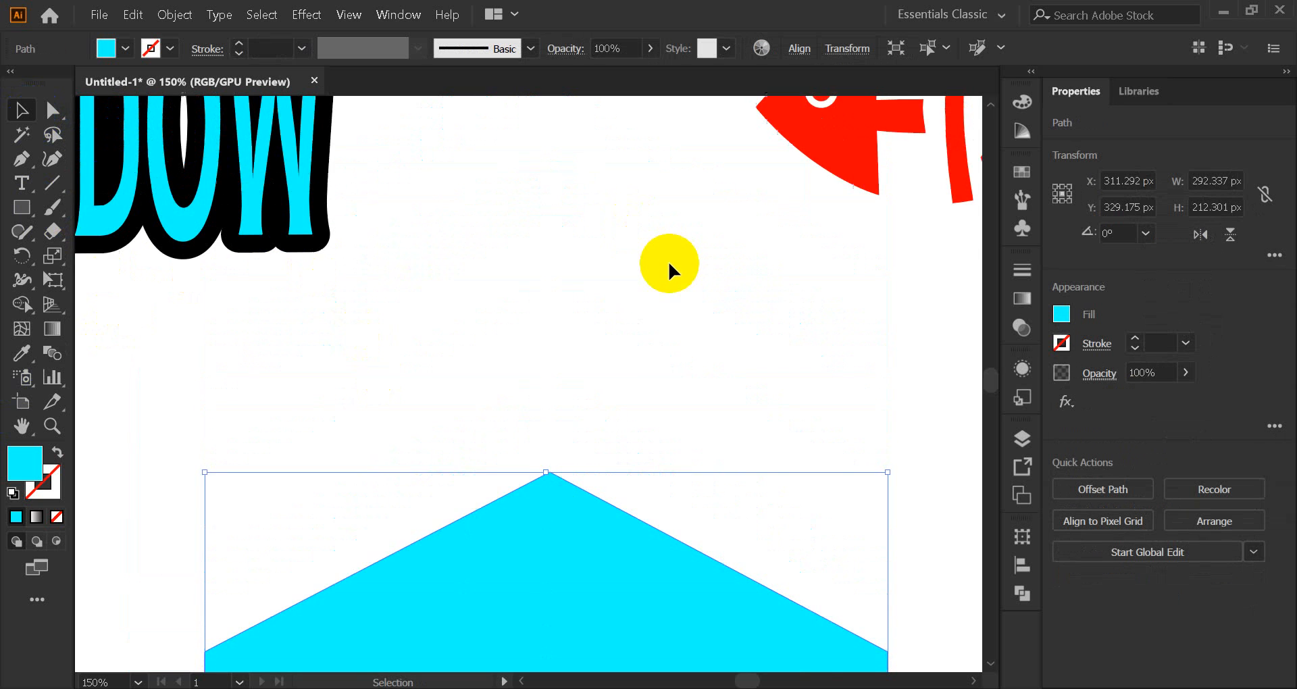
scroll(617, 306, "down", 5)
left_click_drag(429, 358, 609, 345)
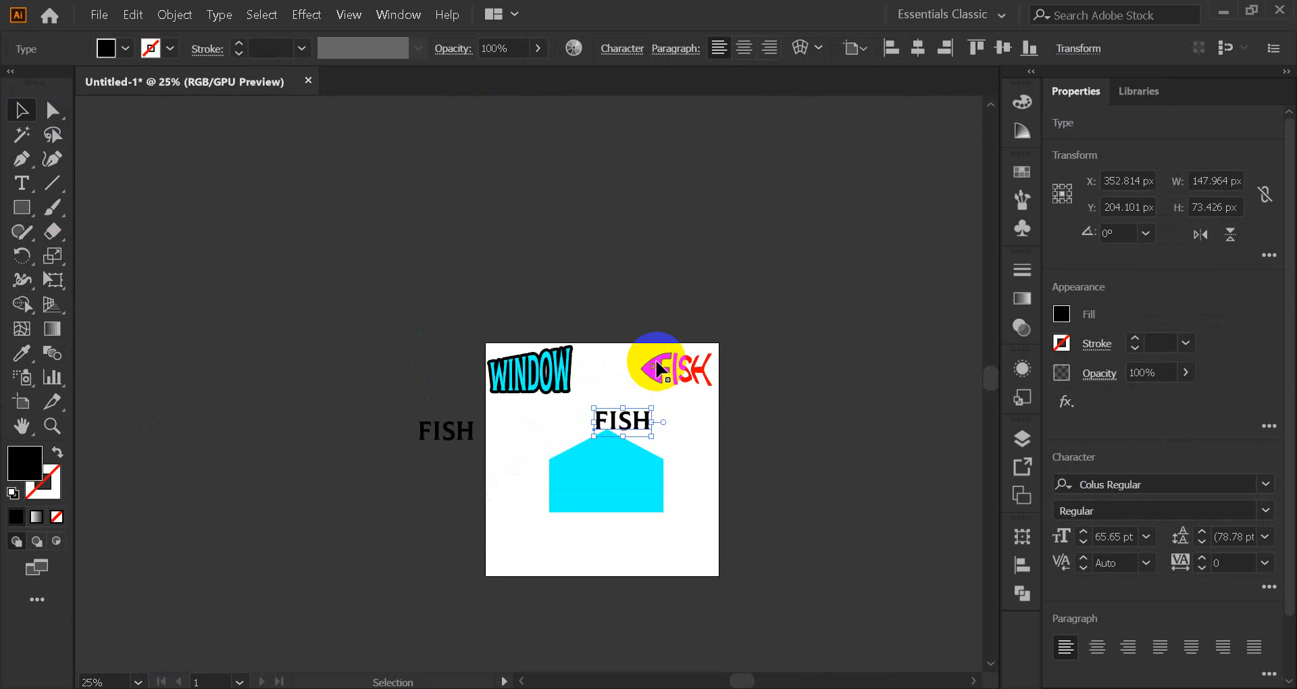
Move the house shape up against the red FISH logo and the copied FISH text below it to about X 320, Y 399 px.
scroll(641, 345, "up", 5)
scroll(552, 405, "down", 2)
scroll(553, 406, "down", 5)
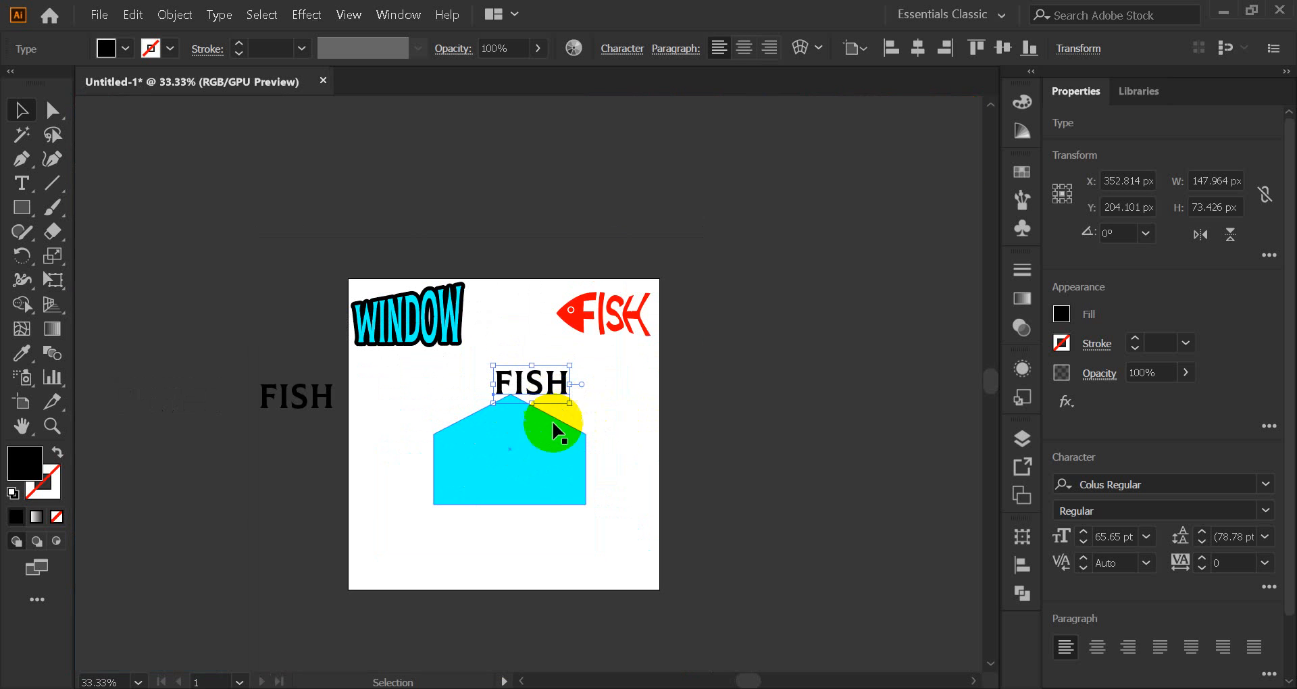
left_click_drag(556, 429, 682, 318)
scroll(537, 466, "up", 2)
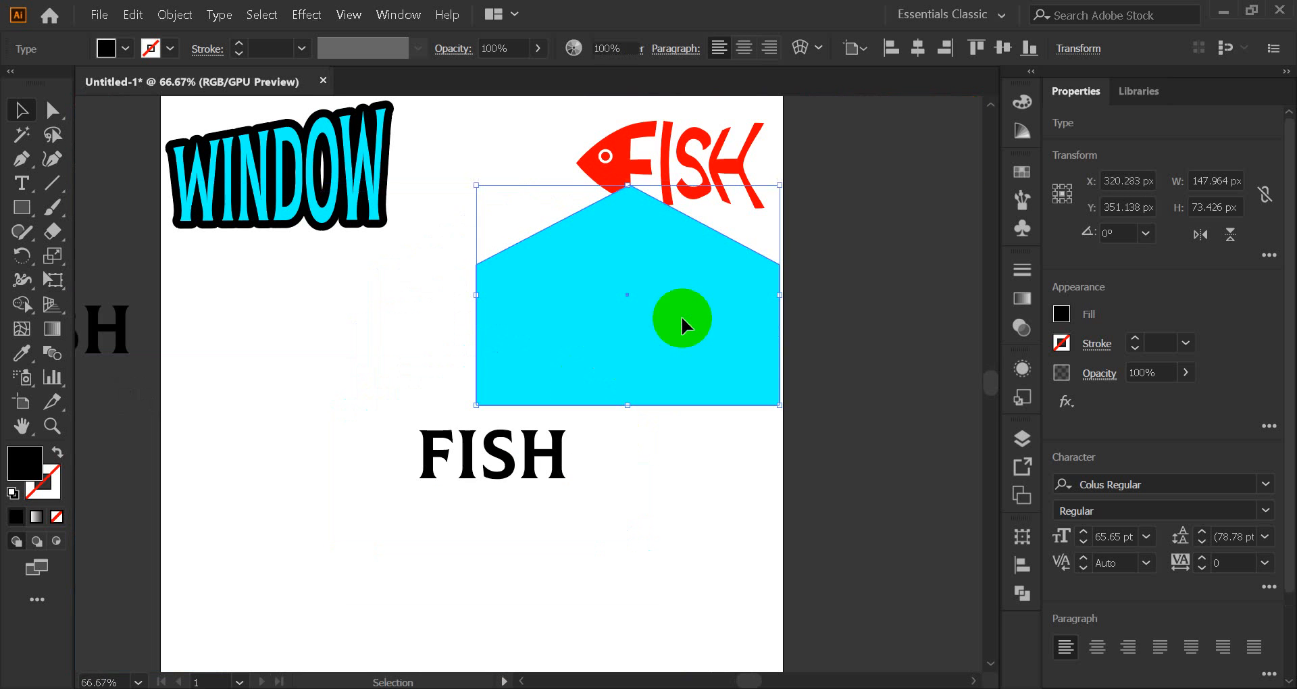
left_click_drag(506, 457, 432, 514)
Replace the copied FISH text with the word MAILBOX.
double_click(559, 508)
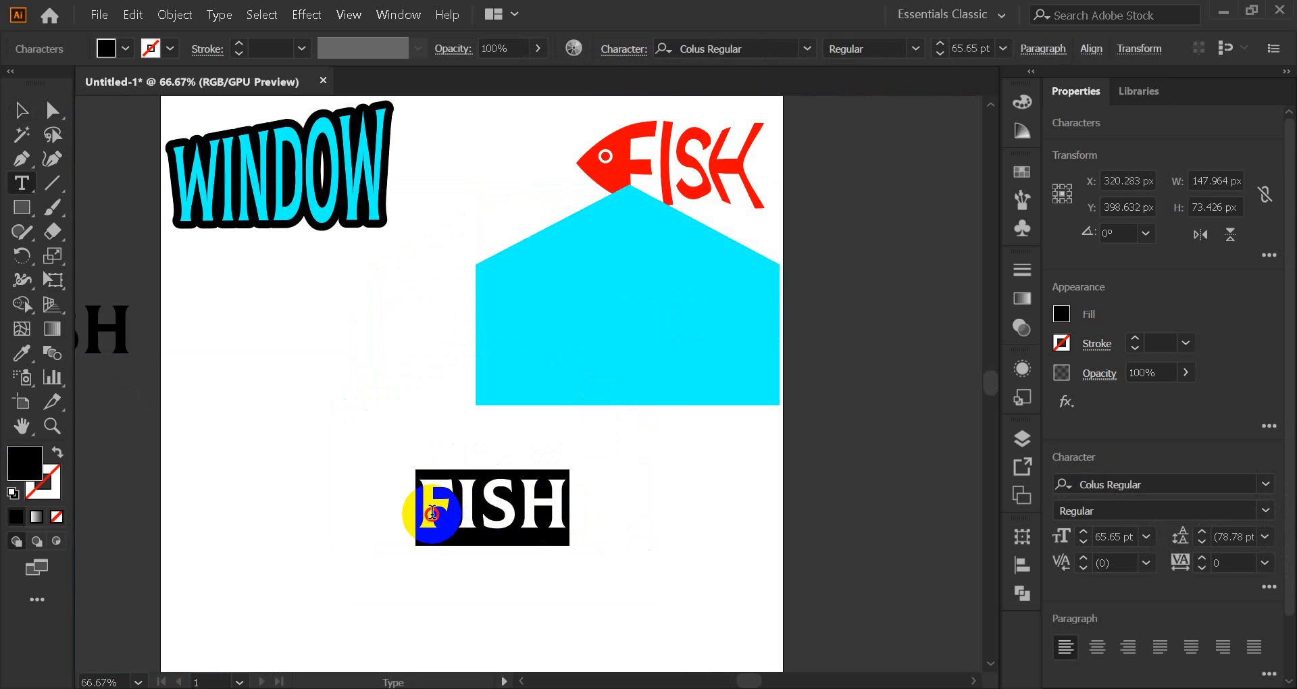
type("MAIL")
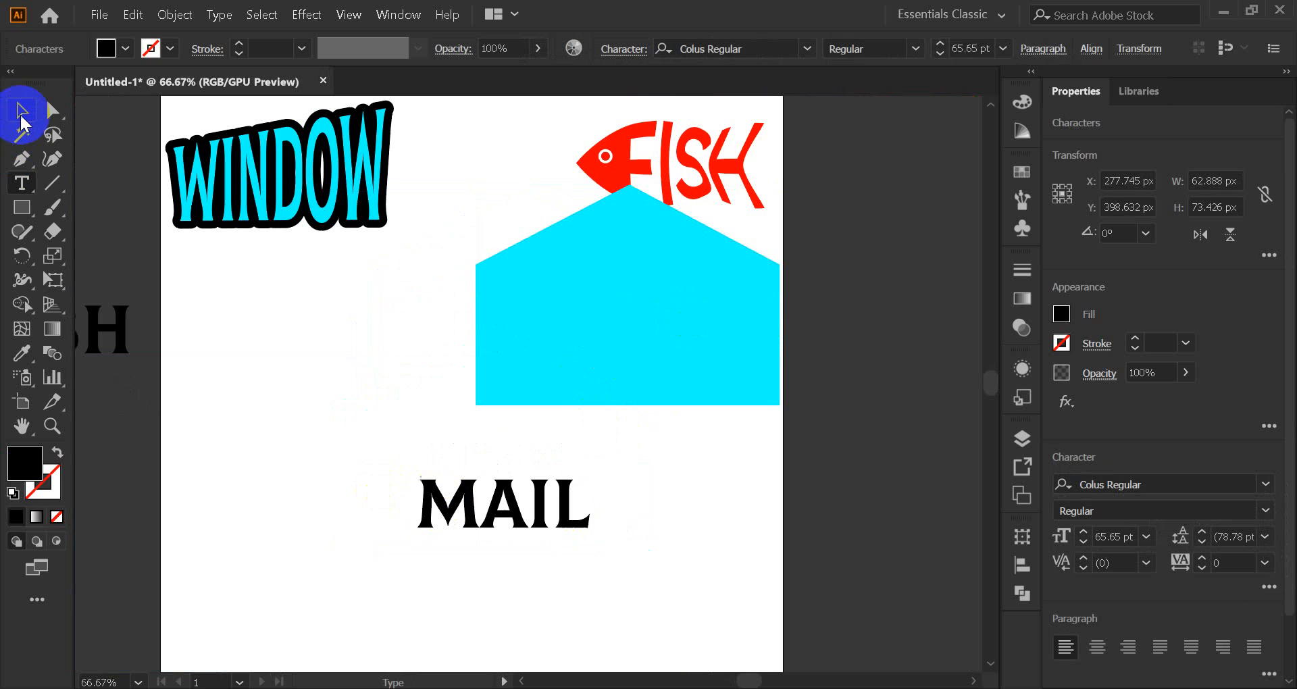
left_click(21, 115)
left_click(441, 482)
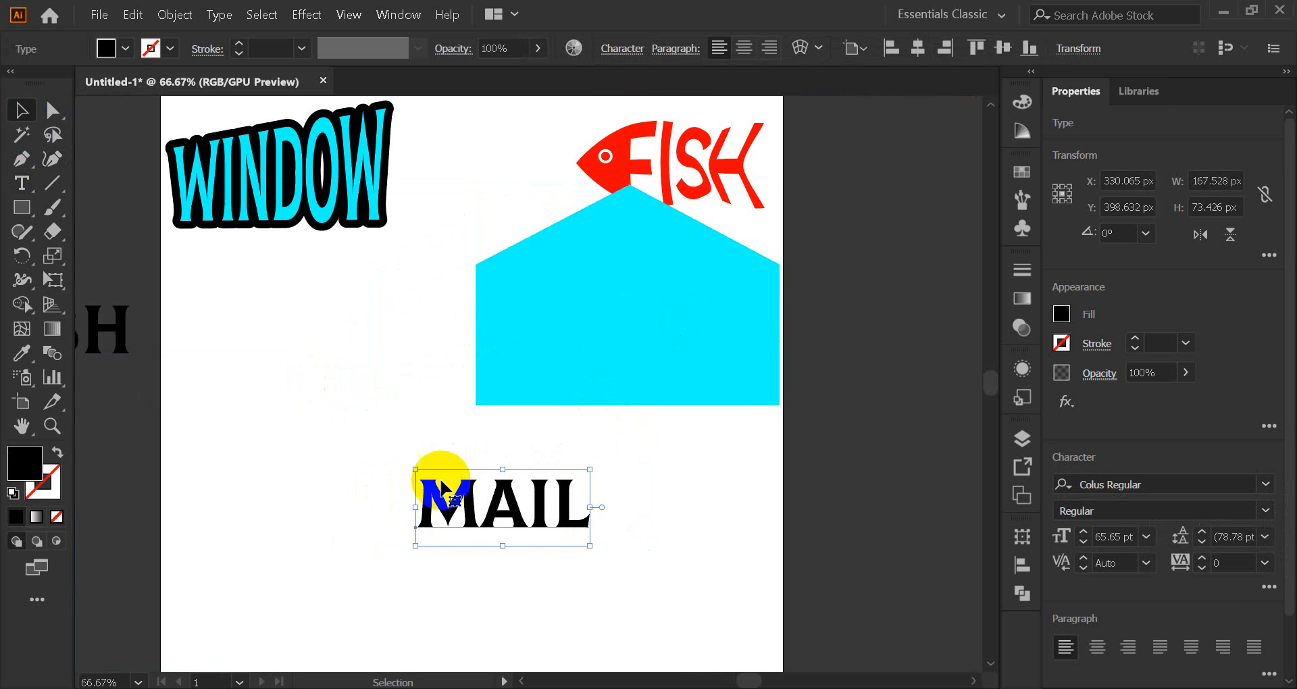
double_click(572, 516)
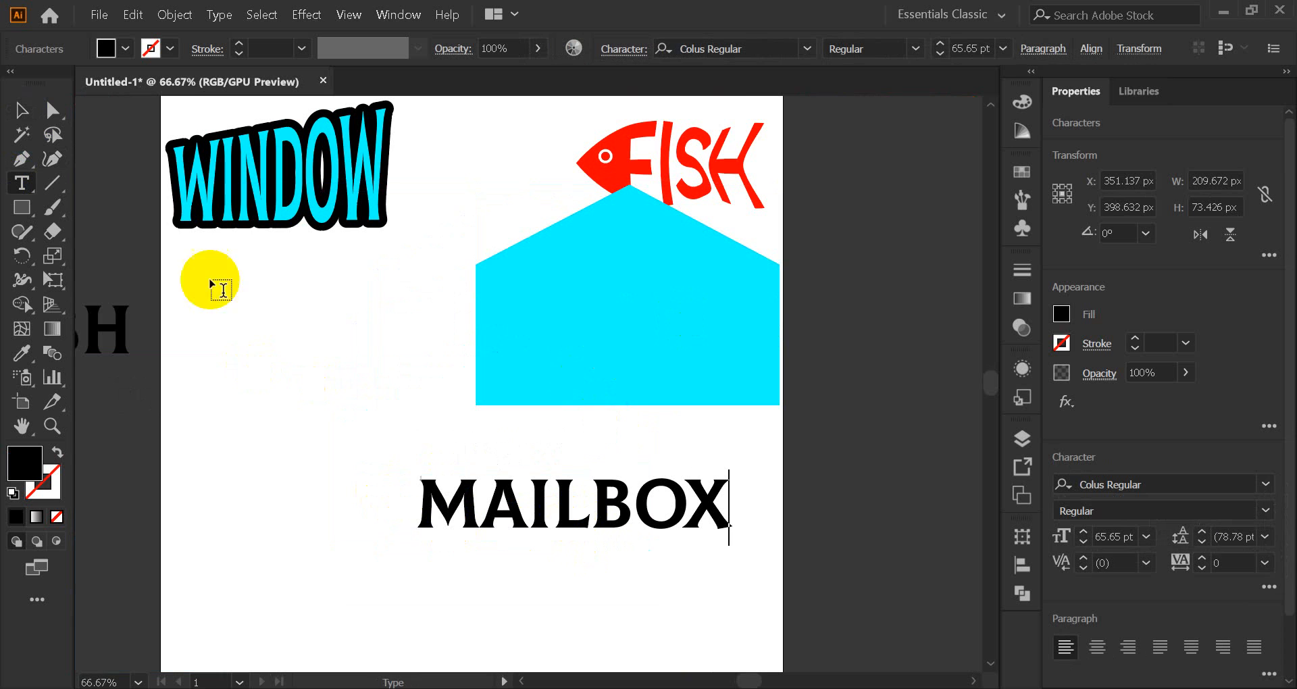
left_click(21, 111)
Move the cyan house shape clear of the logos to mid-artboard and the MAILBOX text beneath it to about X 314, Y 443 px.
left_click_drag(646, 362, 549, 406)
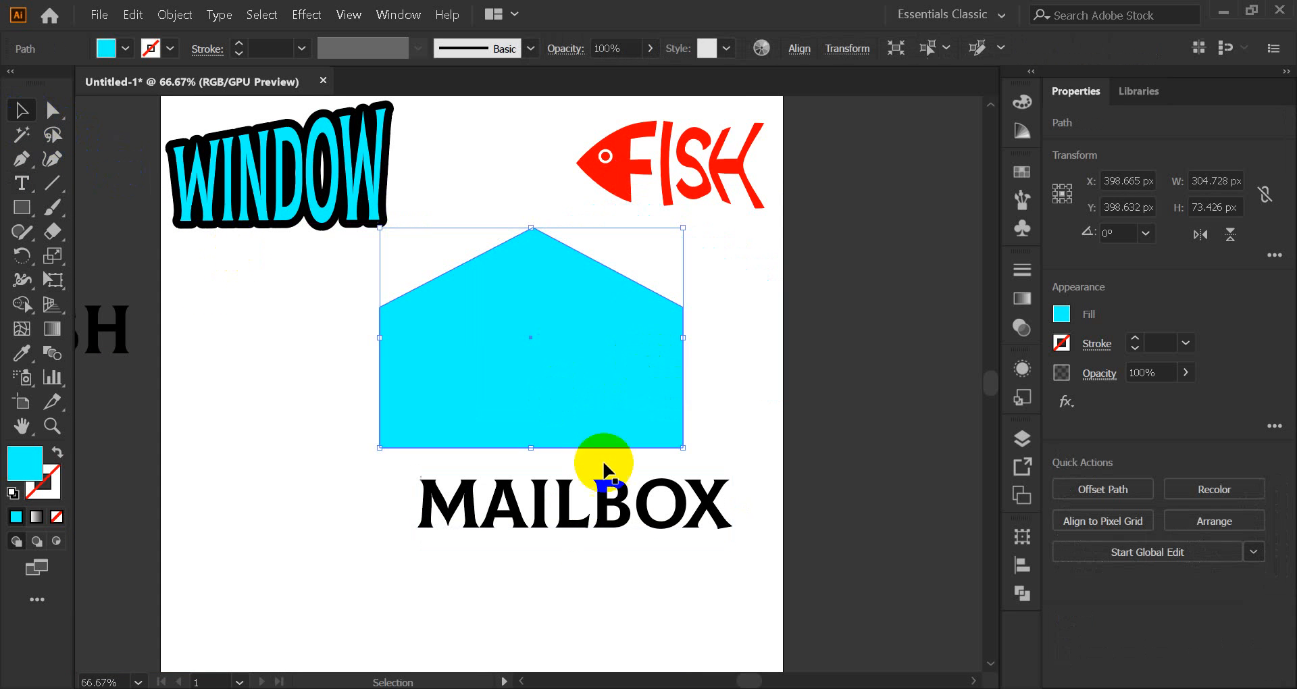
left_click_drag(600, 492, 512, 538)
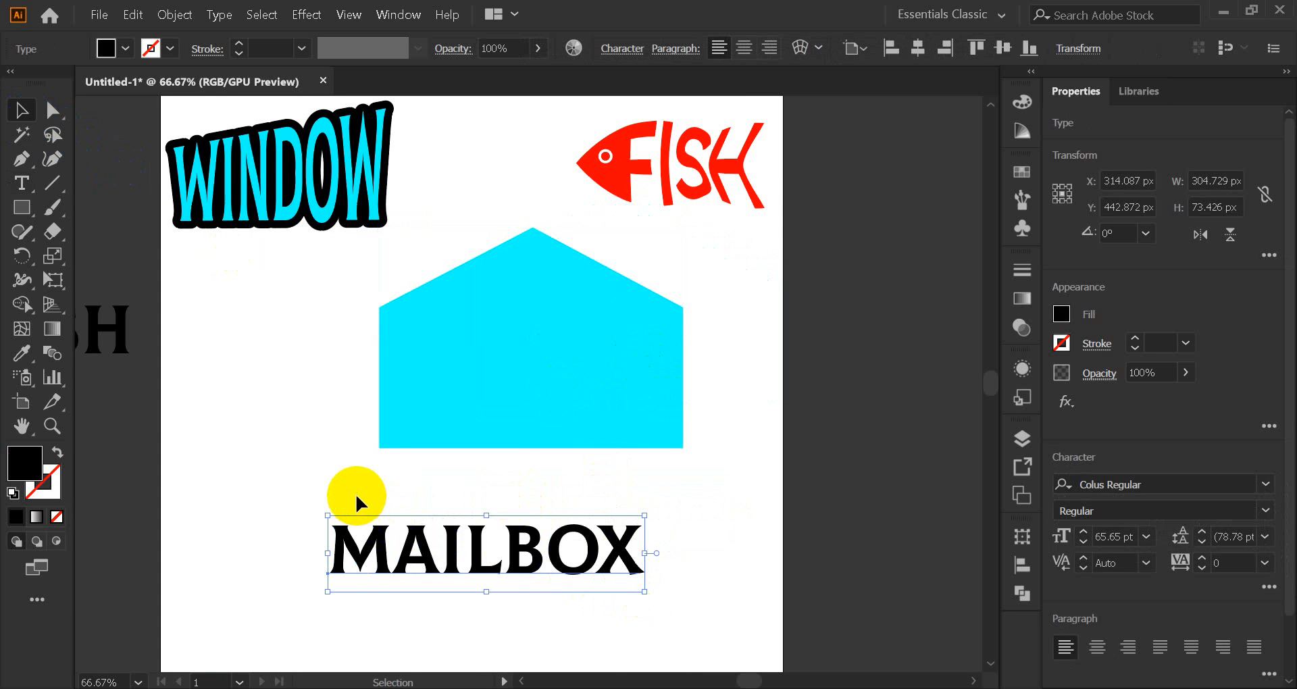
Bring the cyan house shape to the front and warp the MAILBOX text into it with Envelope Distort, Make with Top Object.
right_click(419, 385)
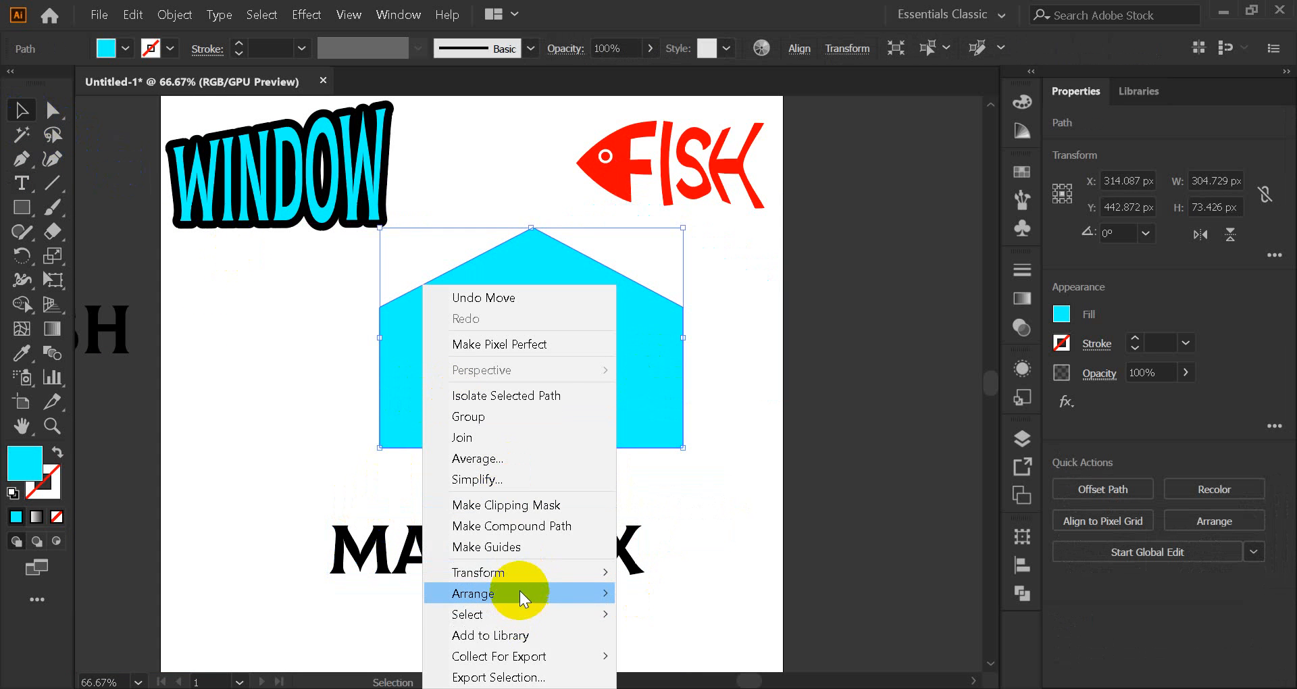
left_click(650, 592)
left_click_drag(311, 406, 563, 592)
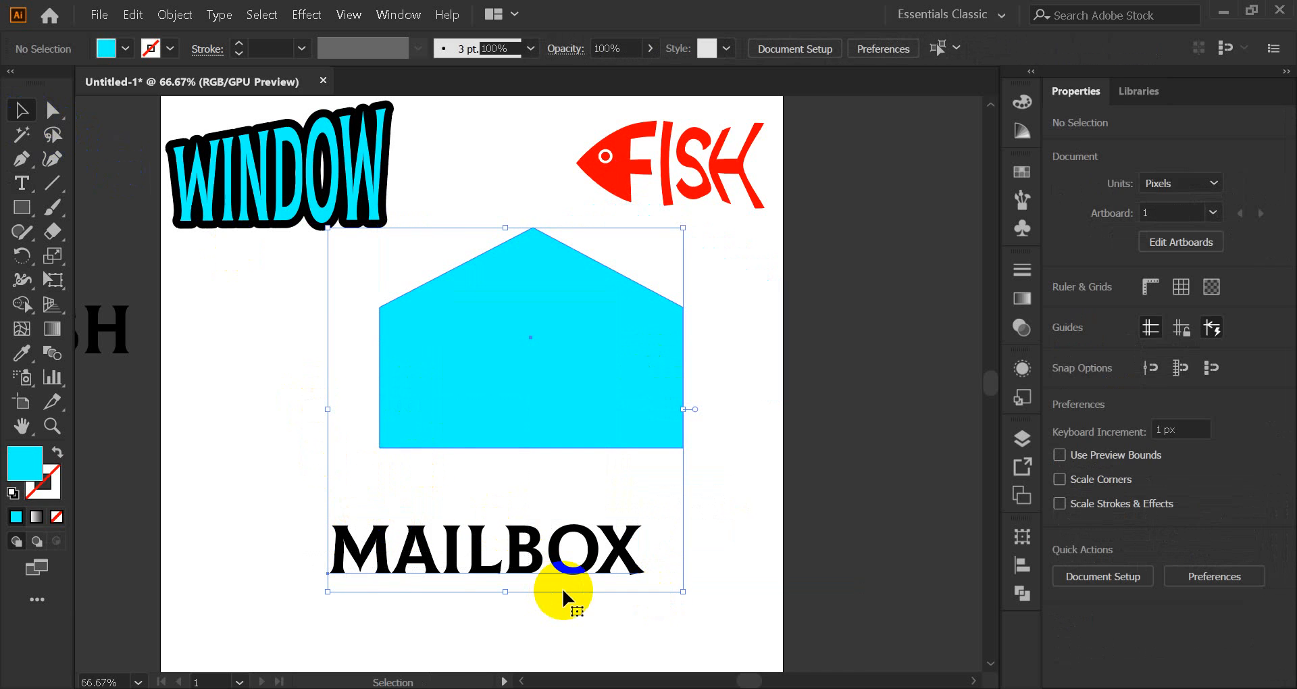
left_click(176, 15)
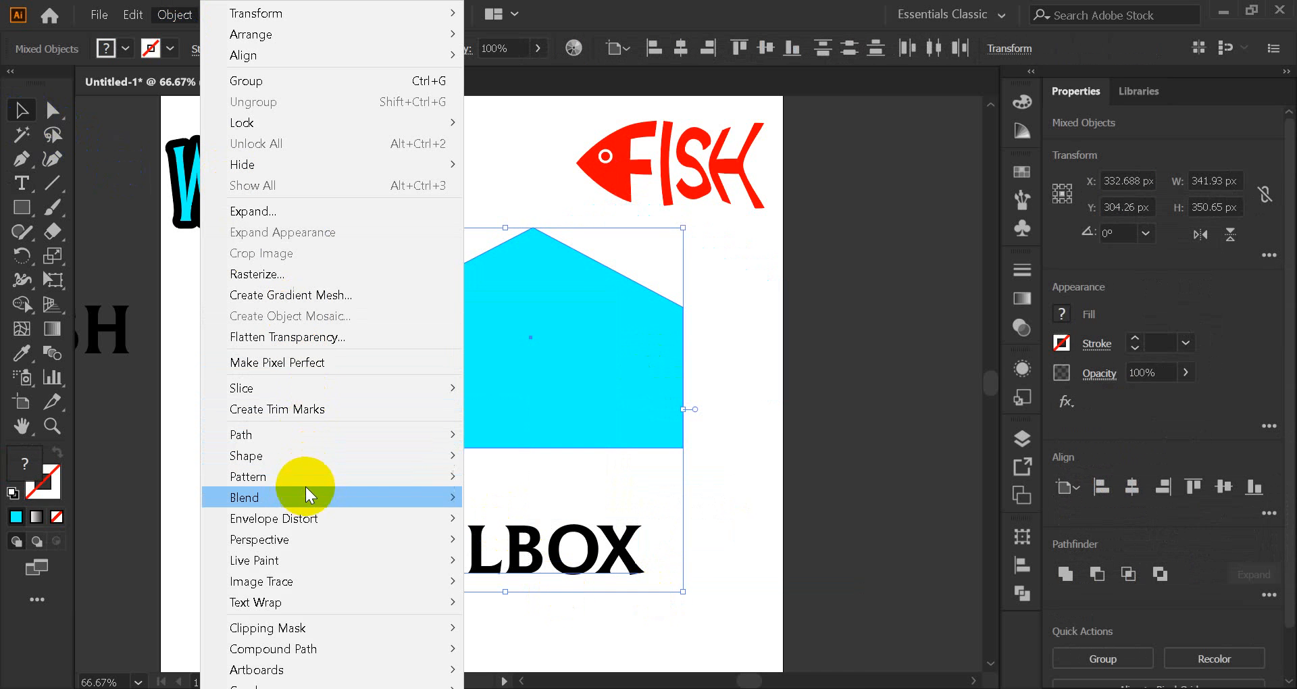
mouse_move(448, 520)
left_click(533, 557)
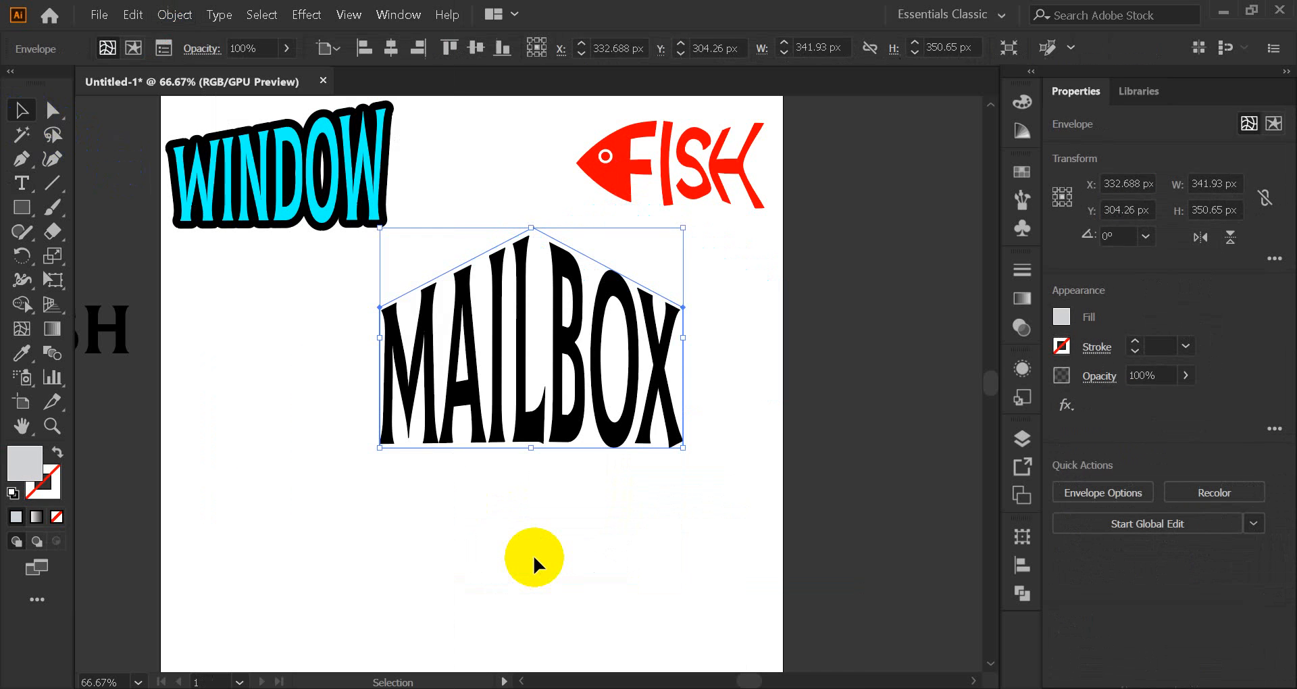
Move the house-shaped MAILBOX lettering down the artboard to about X 309, Y 356 px.
left_click(424, 542)
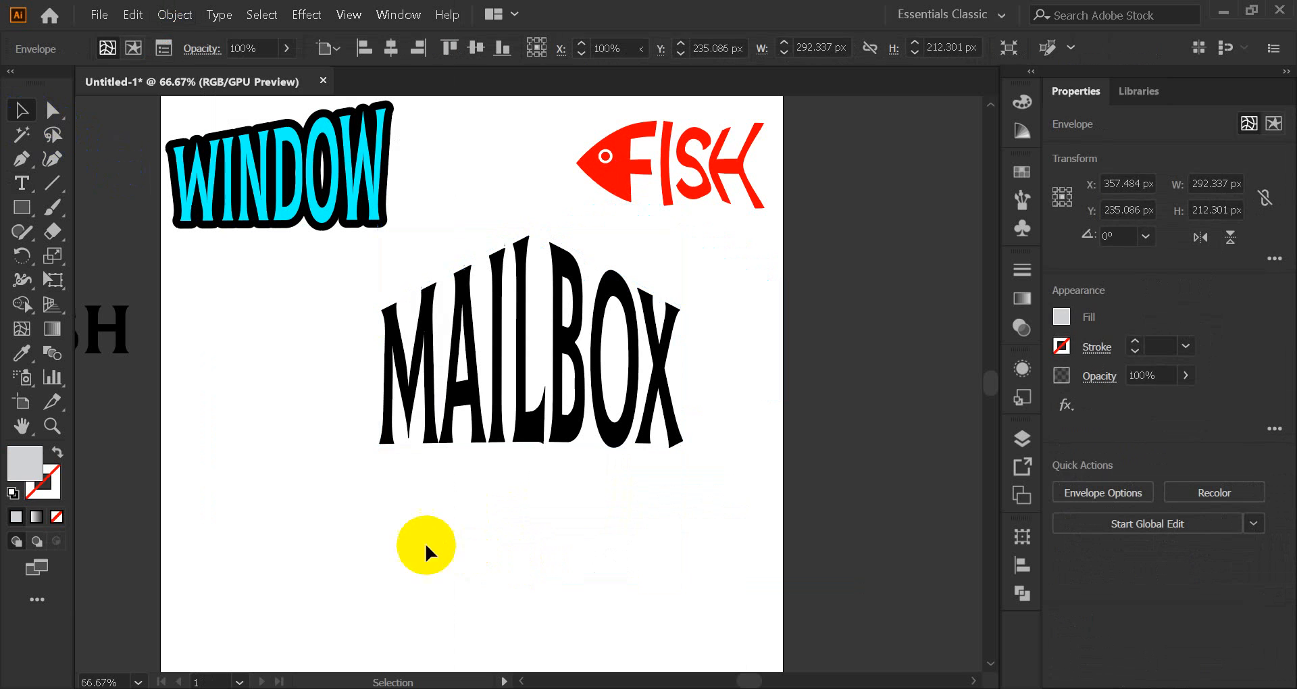
left_click(409, 459)
left_click_drag(530, 376, 481, 513)
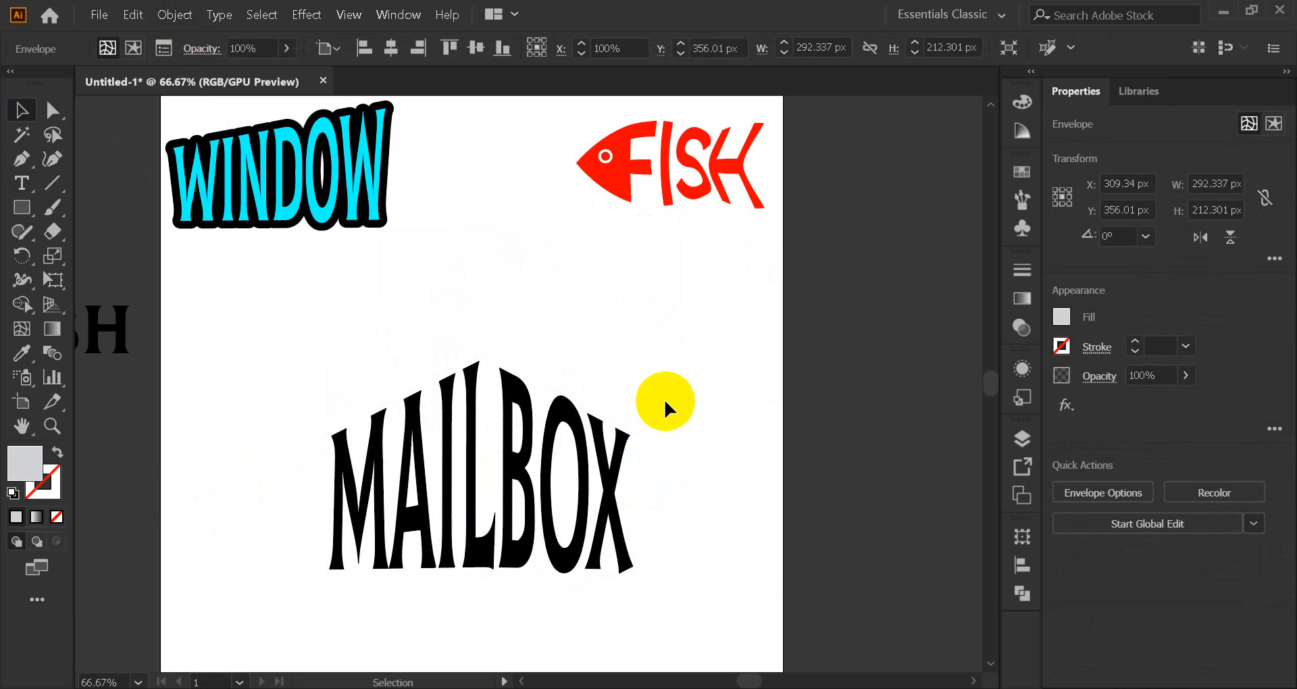
left_click(665, 406)
left_click(483, 501)
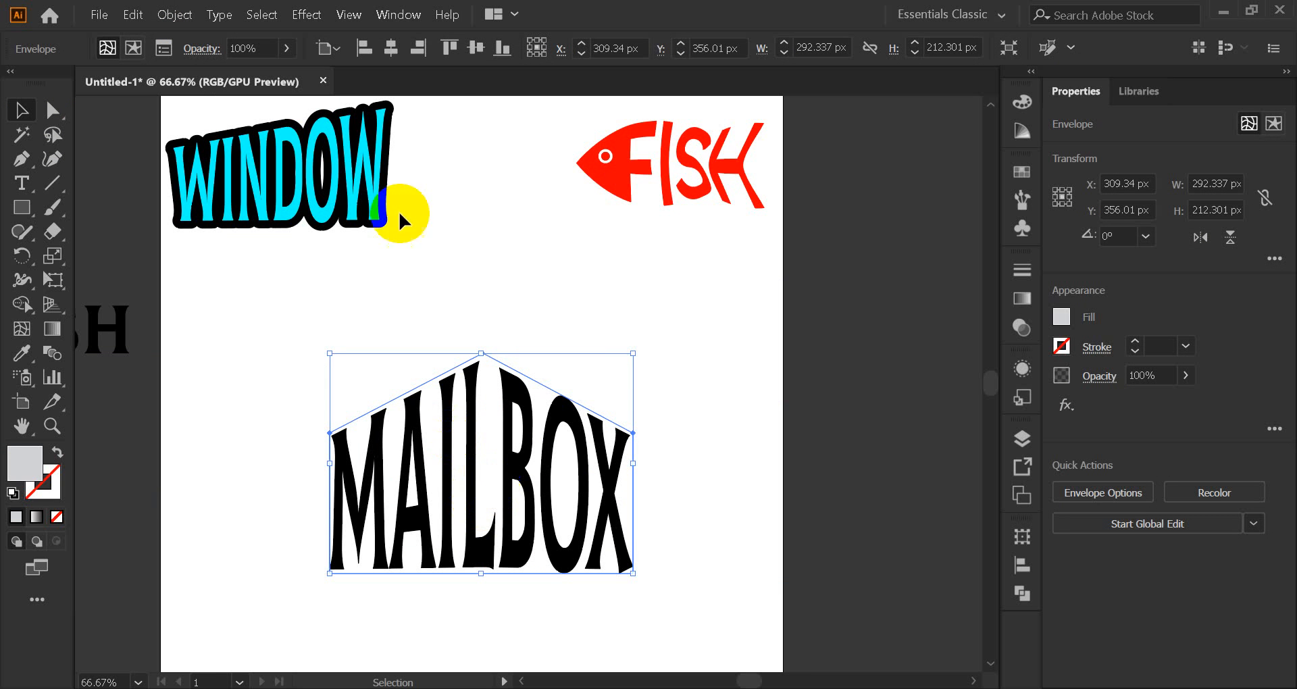
Expand the MAILBOX envelope into editable letter shapes.
left_click(169, 23)
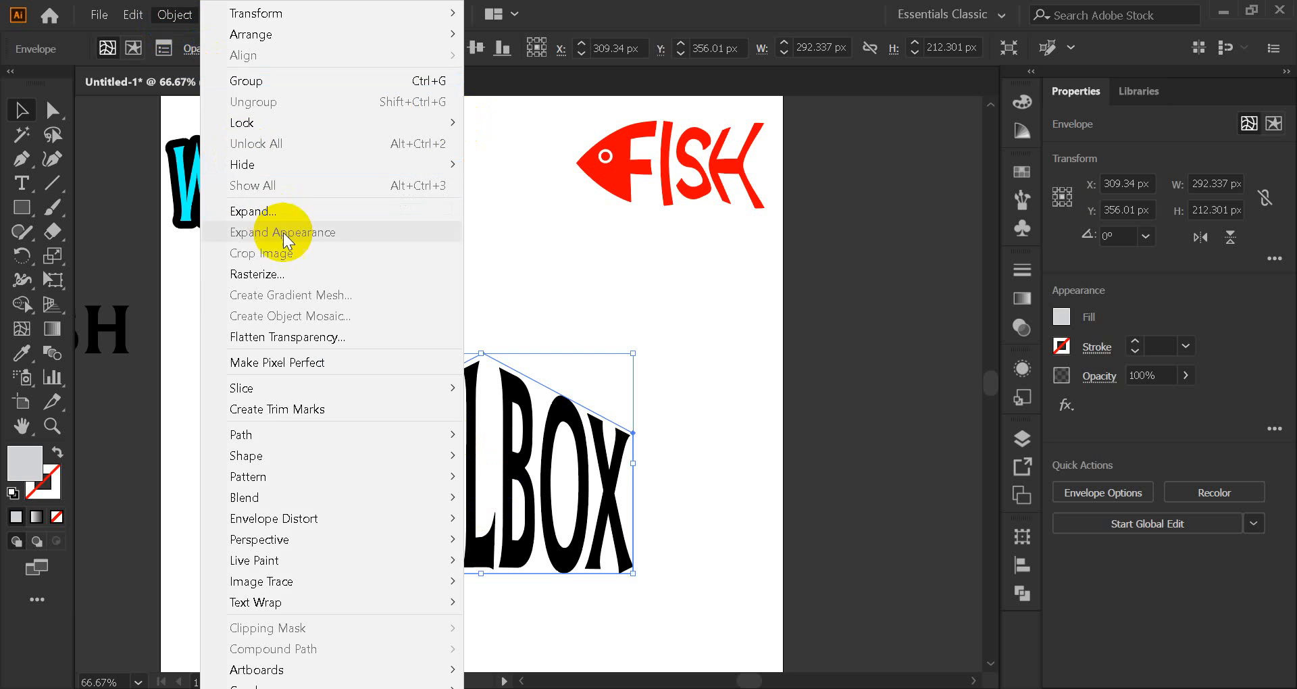
left_click(476, 426)
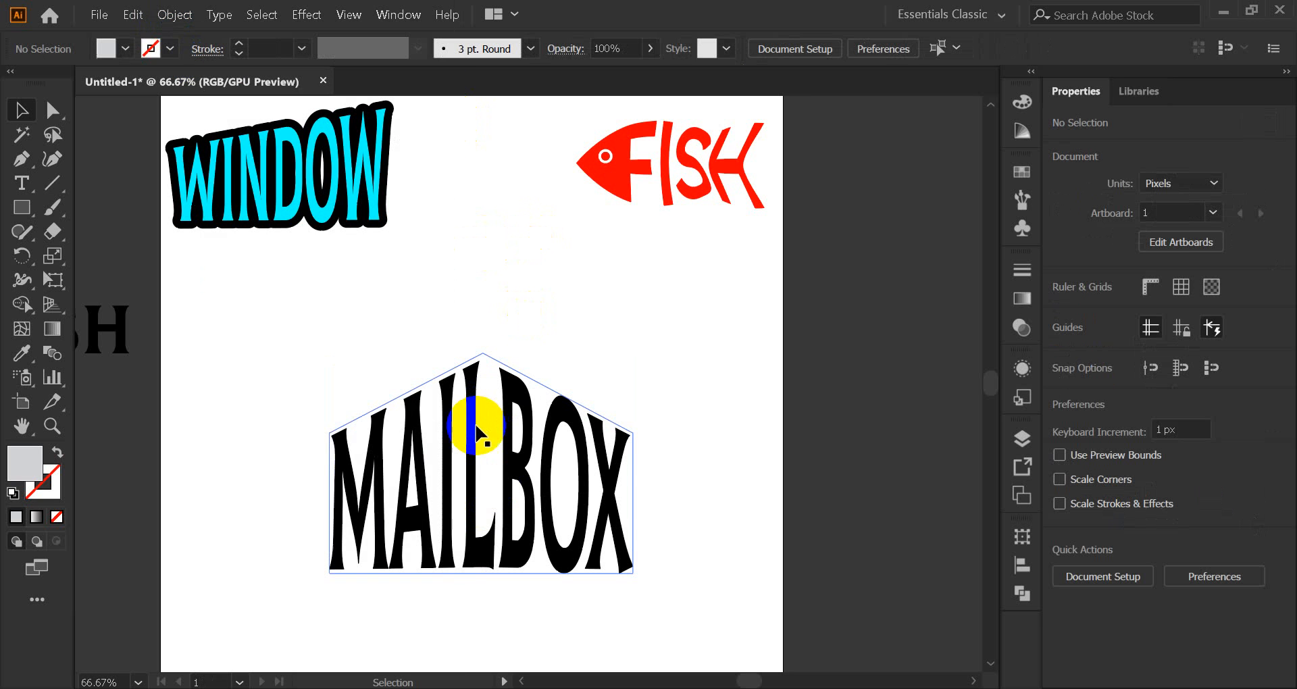
left_click(169, 15)
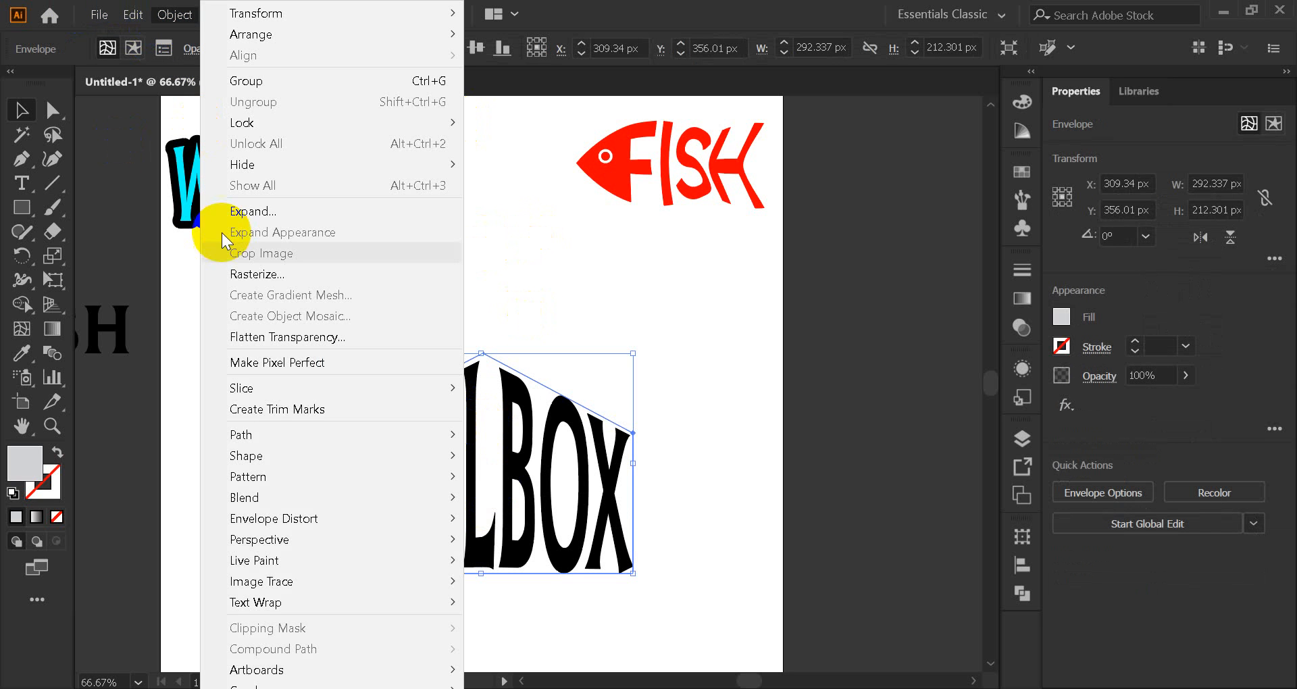
left_click(293, 209)
left_click(586, 466)
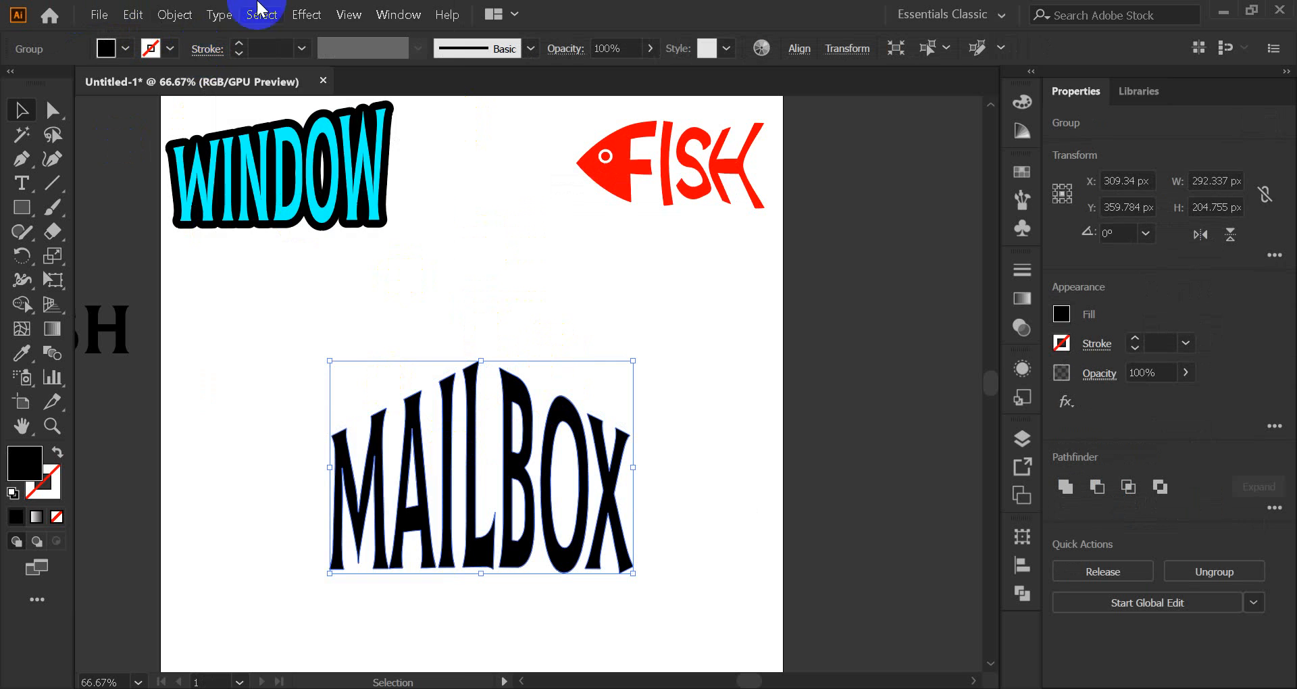
Offset the MAILBOX letter paths by 10 px with bevel joins and a miter limit of 4.
left_click(175, 15)
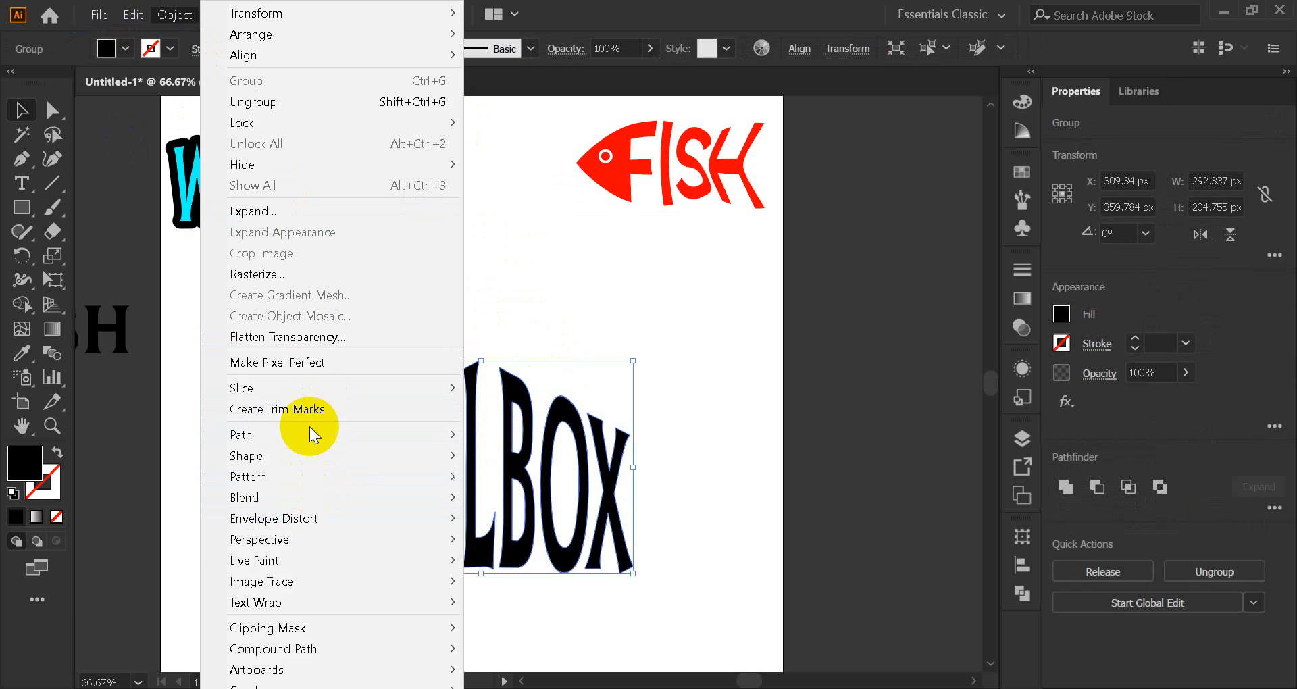
mouse_move(324, 434)
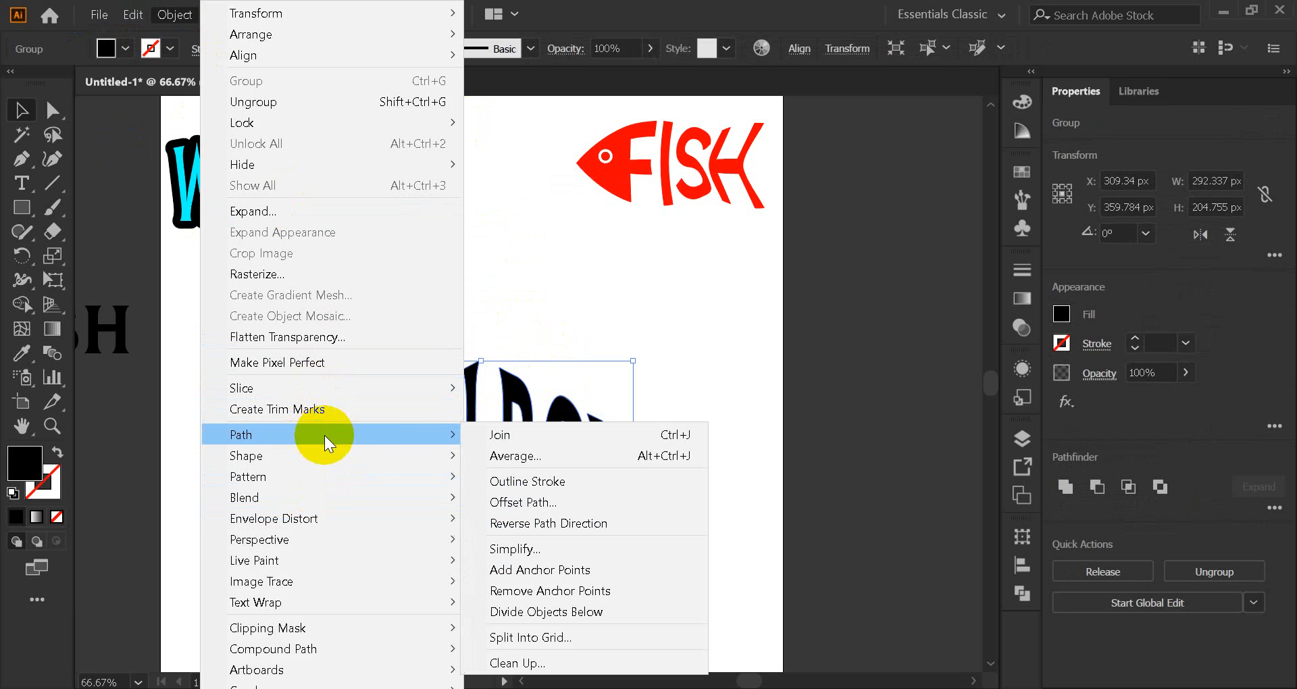
left_click(525, 500)
left_click(908, 266)
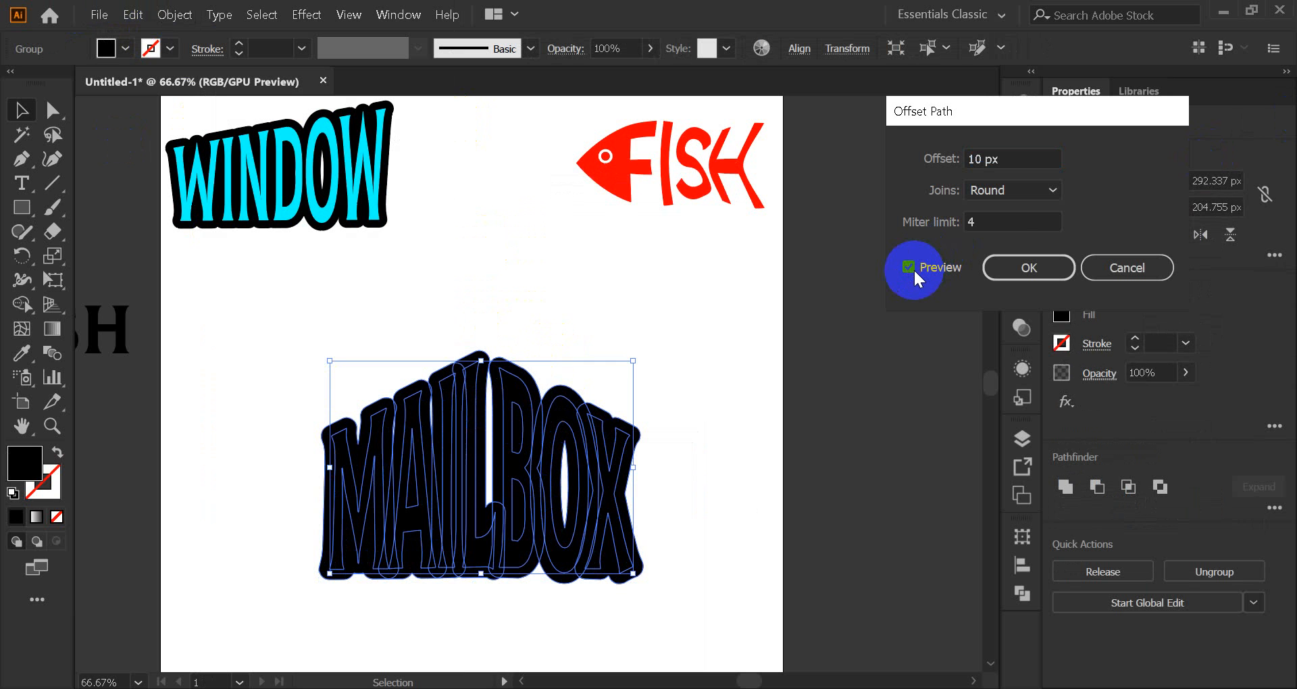
left_click(1013, 191)
left_click(1013, 257)
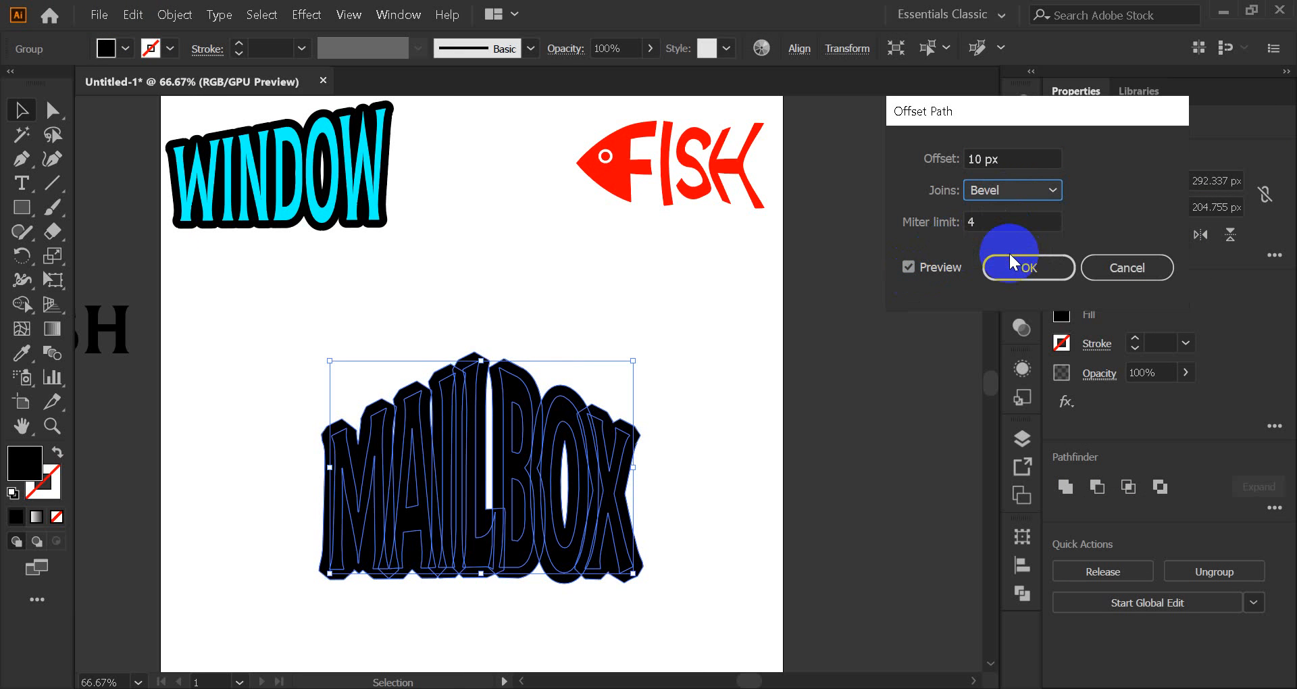
left_click(1026, 269)
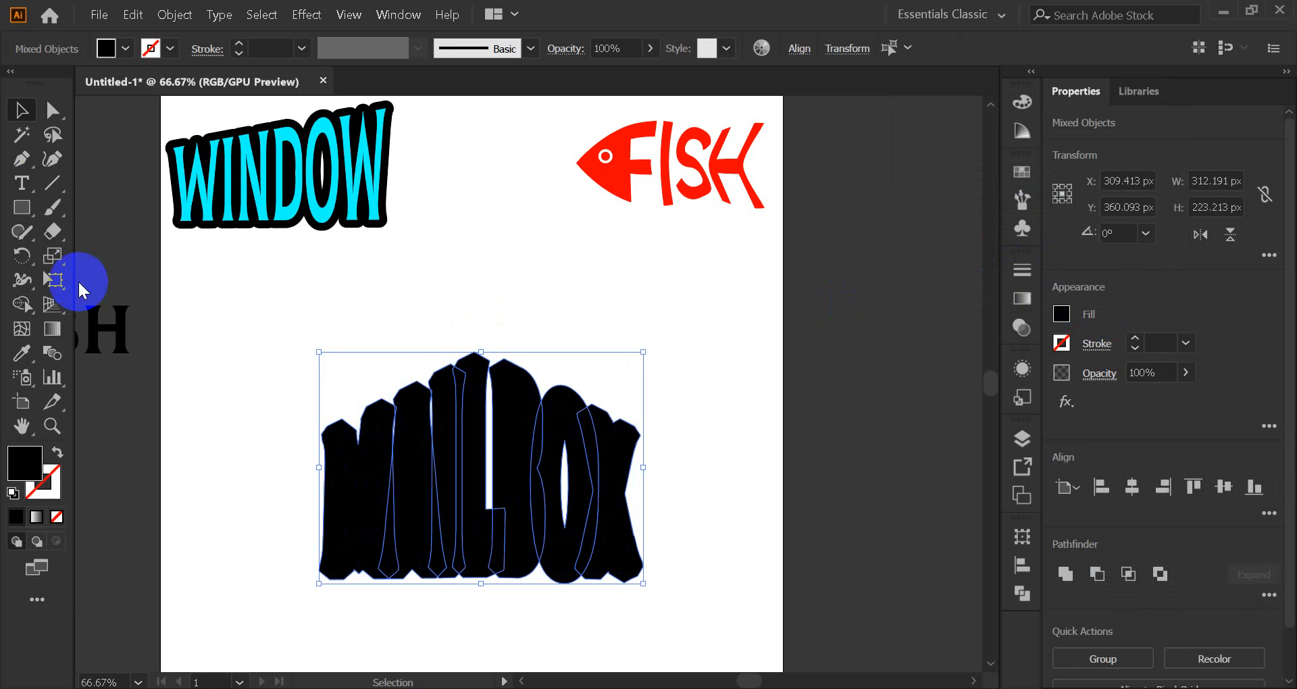
Select the seven original MAILBOX letters within the black offset shapes using Direct Selection and fill them with yellow.
left_click(53, 110)
left_click(368, 494)
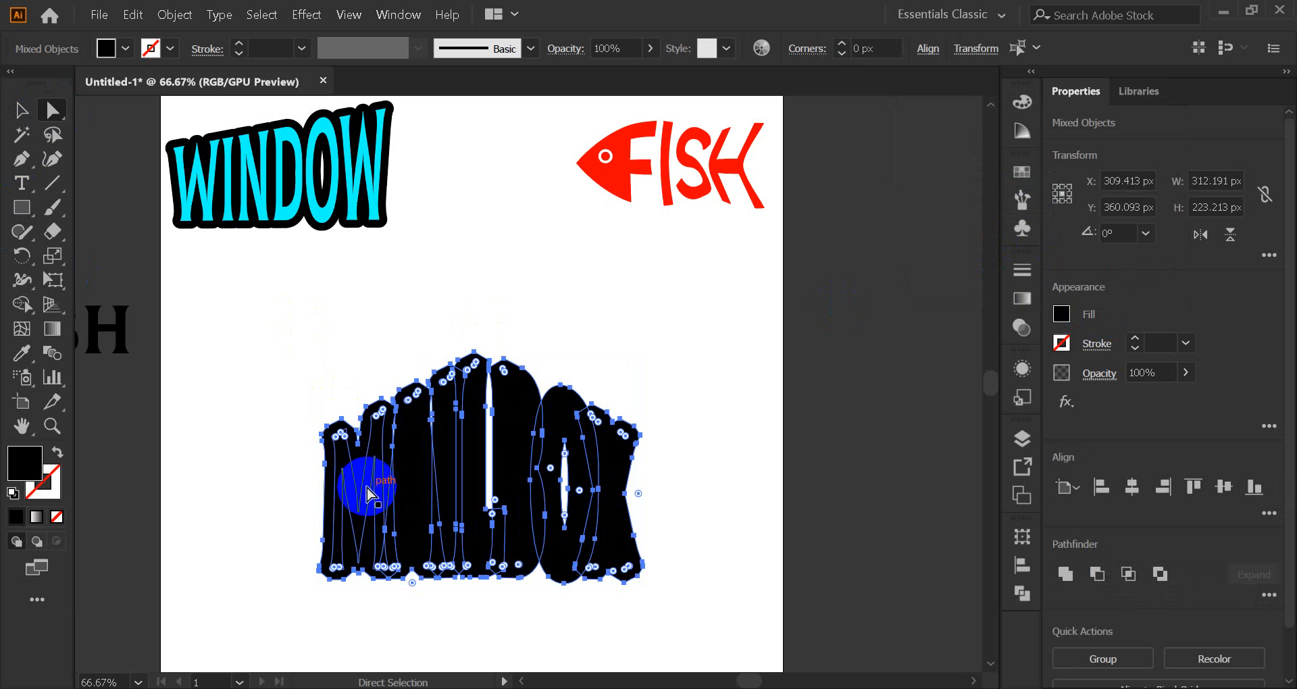
left_click(360, 520)
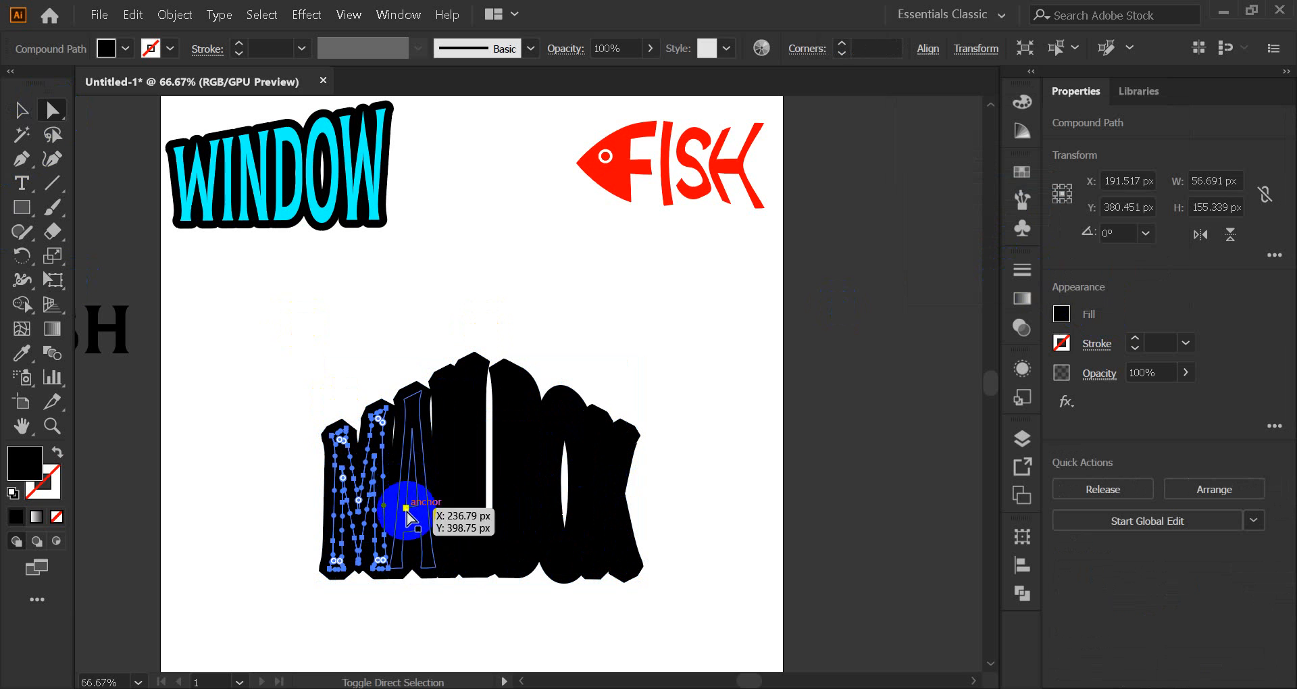
left_click(406, 521, "shift")
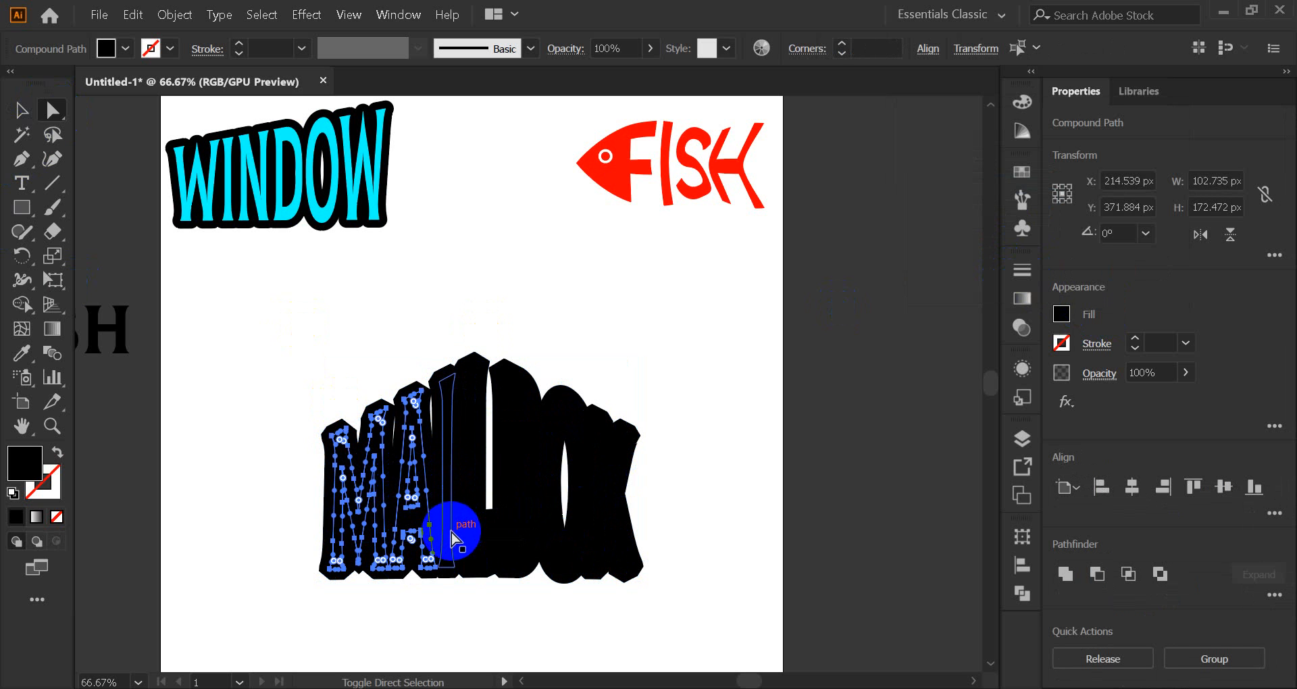
left_click(478, 541, "shift")
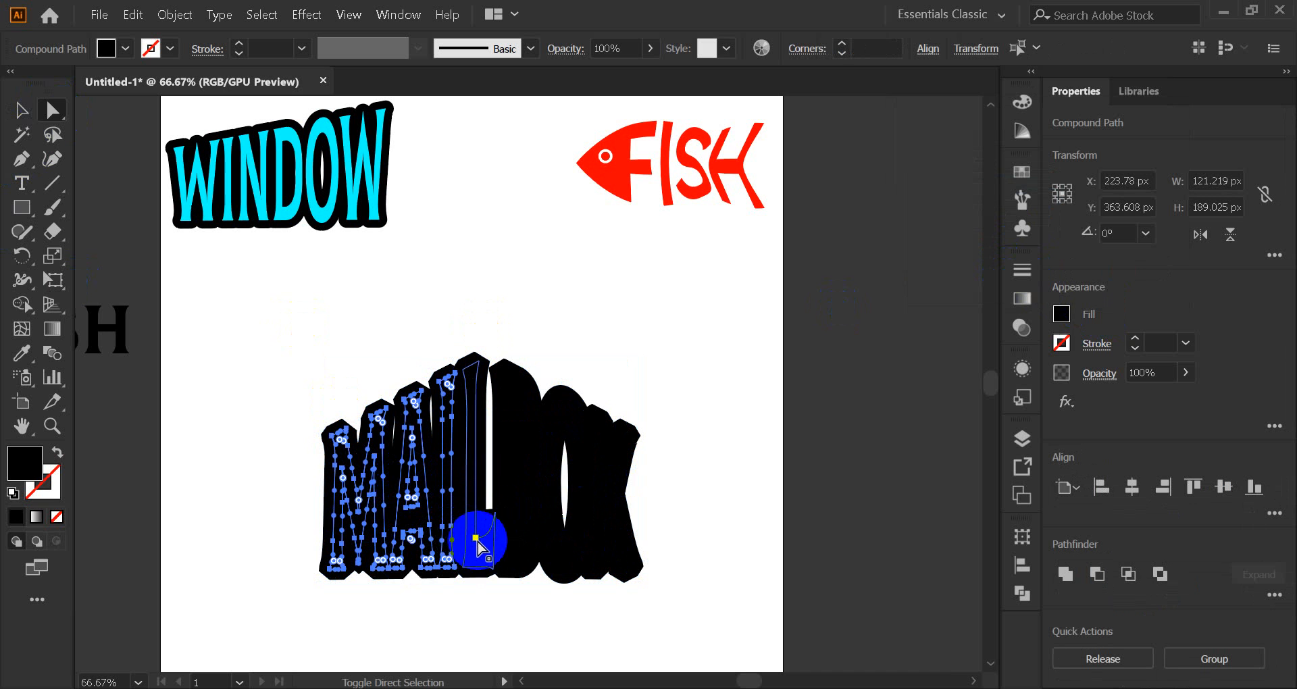
left_click(478, 550, "shift")
left_click(511, 552, "shift")
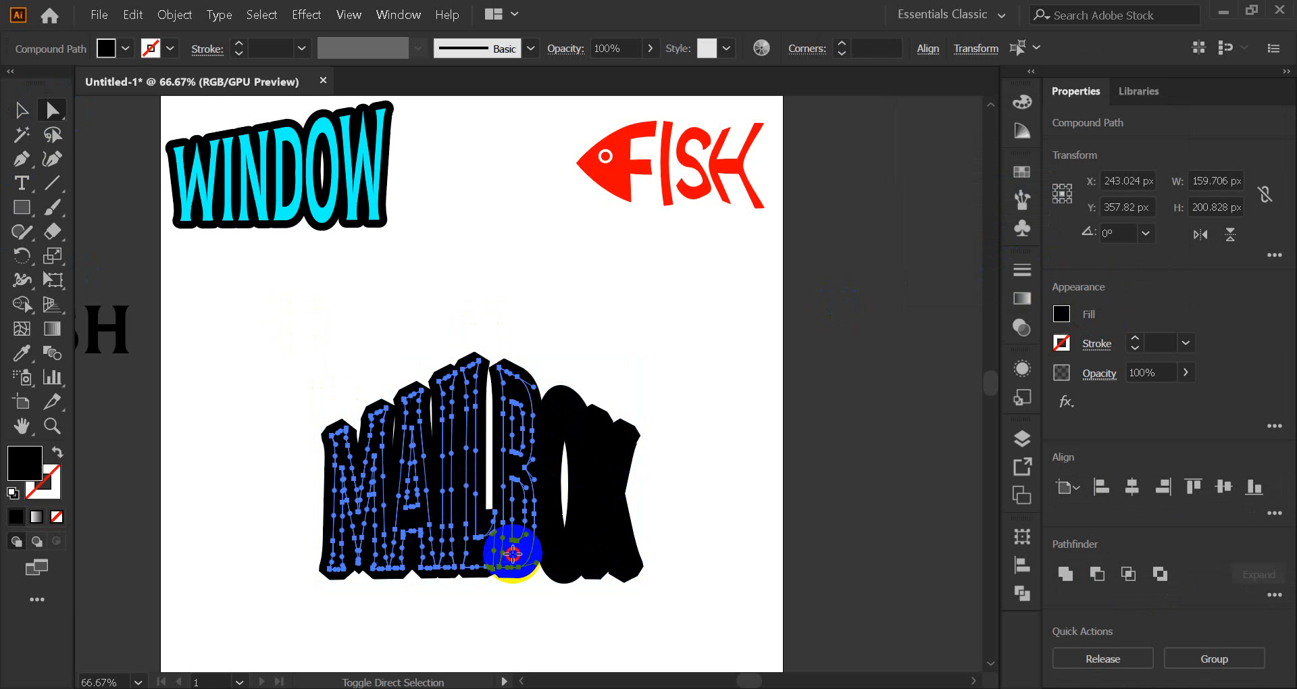
left_click(555, 564, "shift")
left_click(594, 562, "shift")
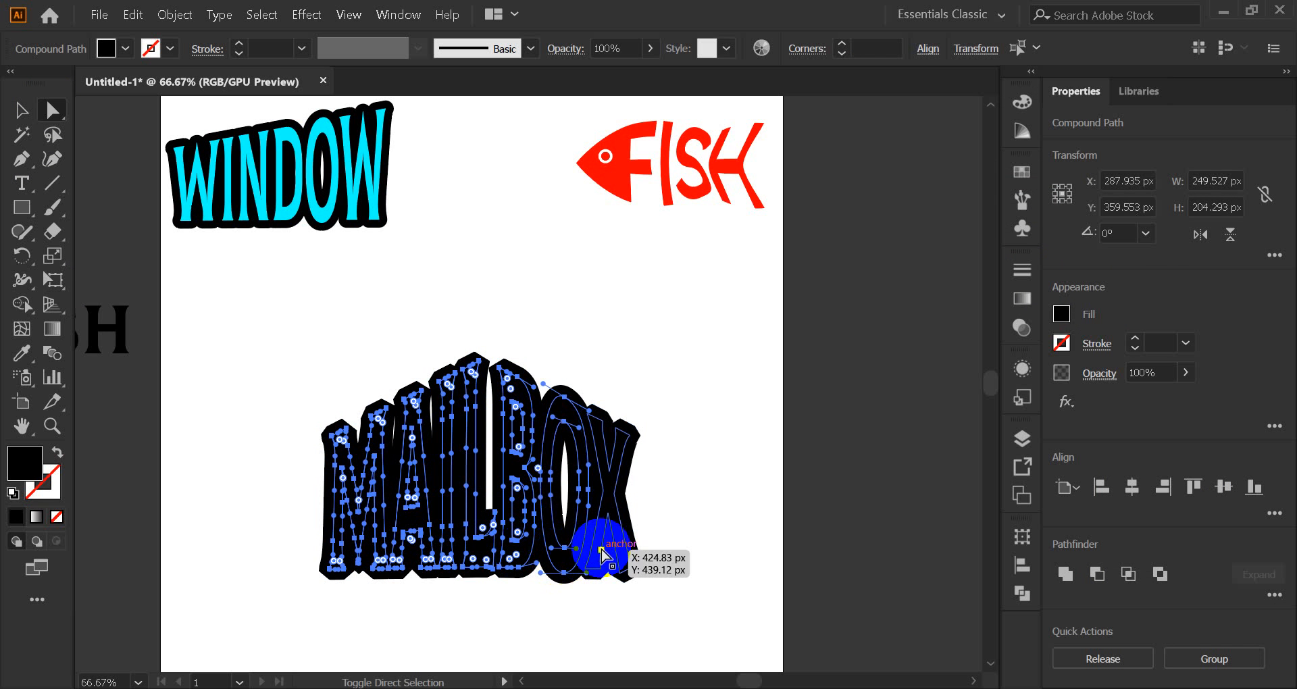
left_click(594, 561, "shift")
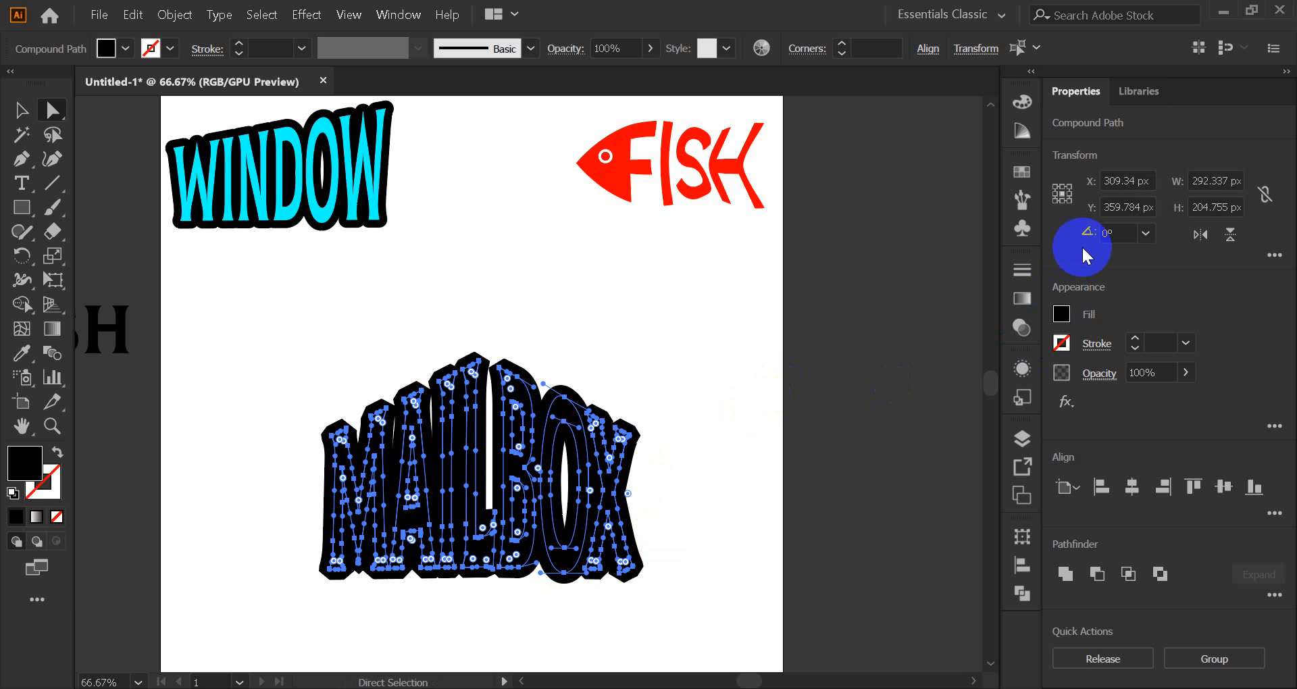
left_click(1022, 172)
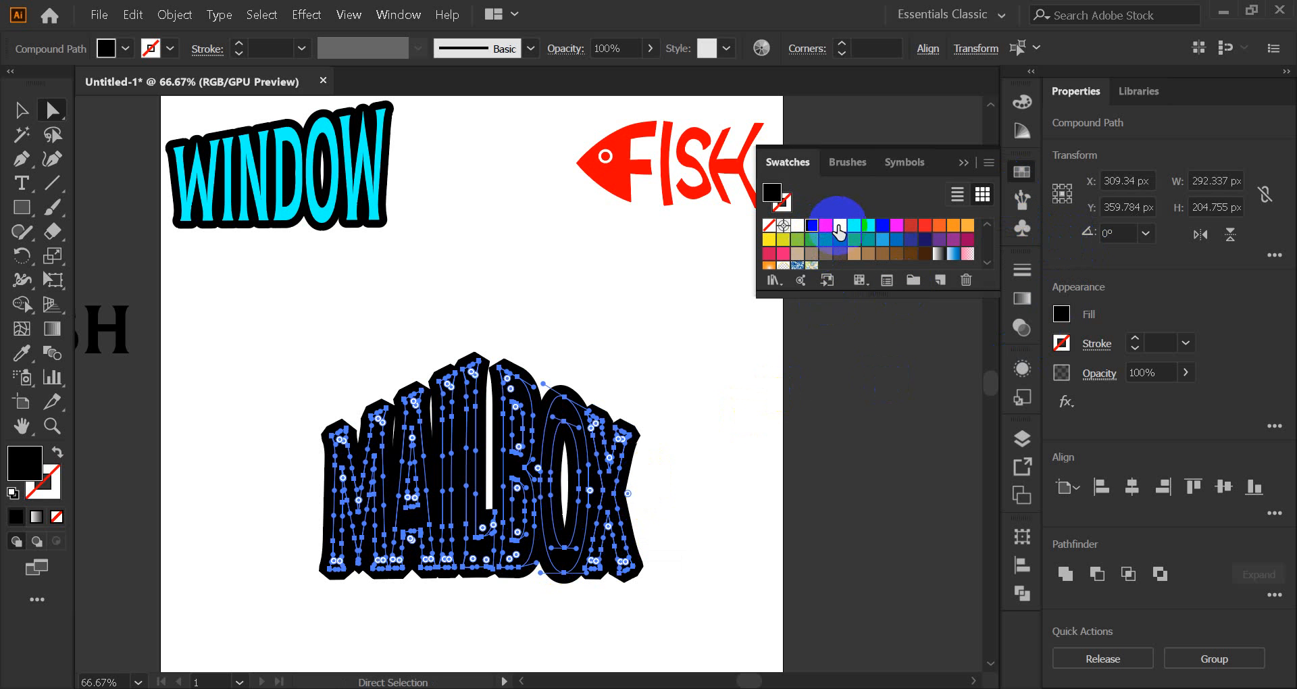
left_click(840, 226)
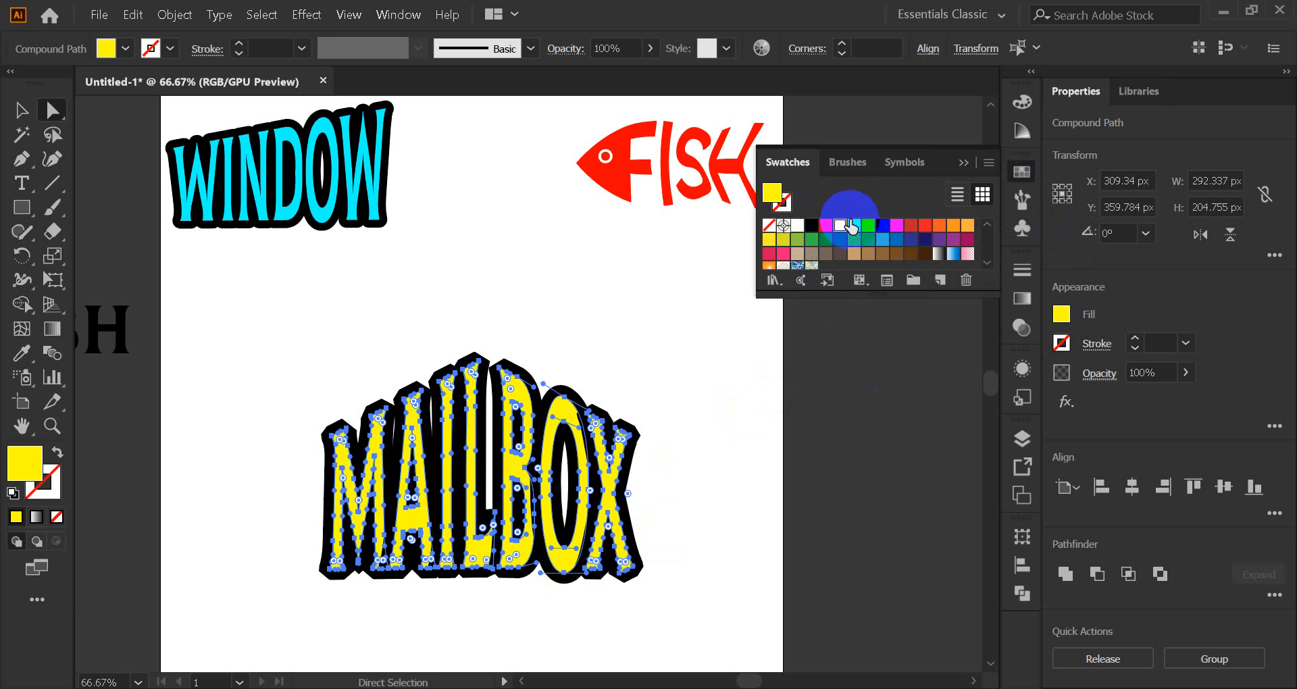
Try green, blue, purple and red swatches on the MAILBOX letters and settle on a pink fill.
left_click(854, 227)
left_click(853, 239)
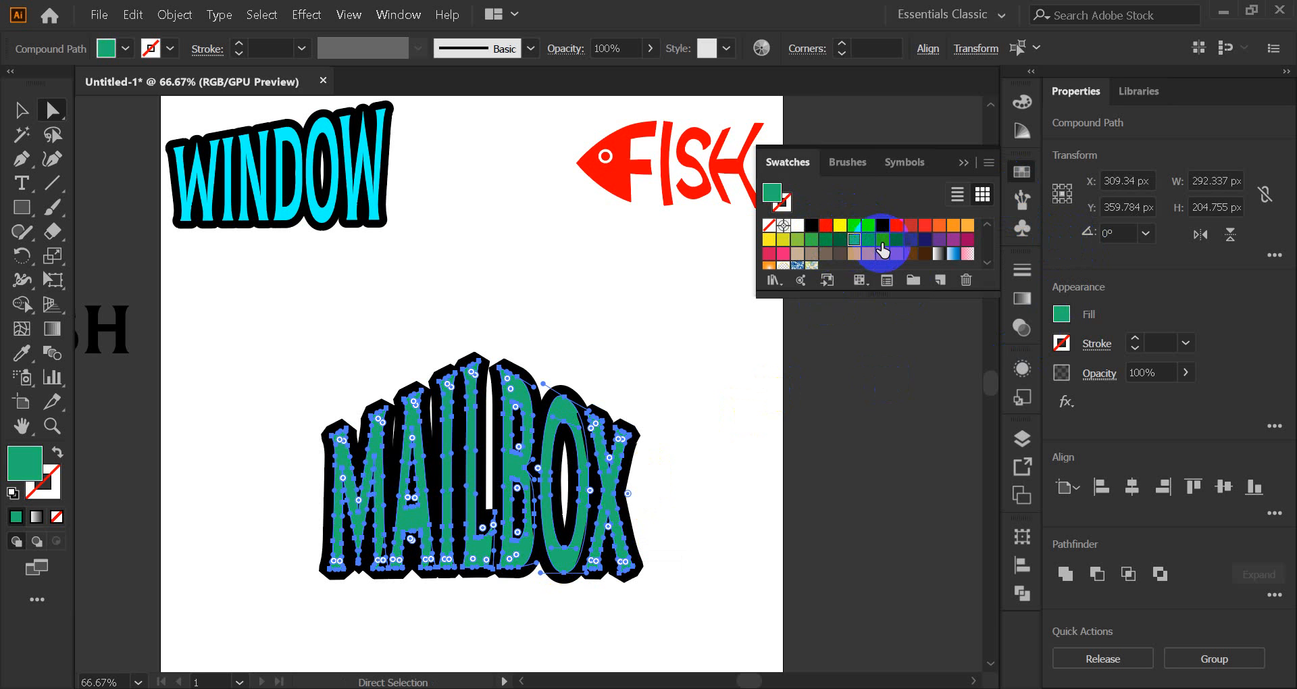
left_click(882, 239)
left_click(911, 239)
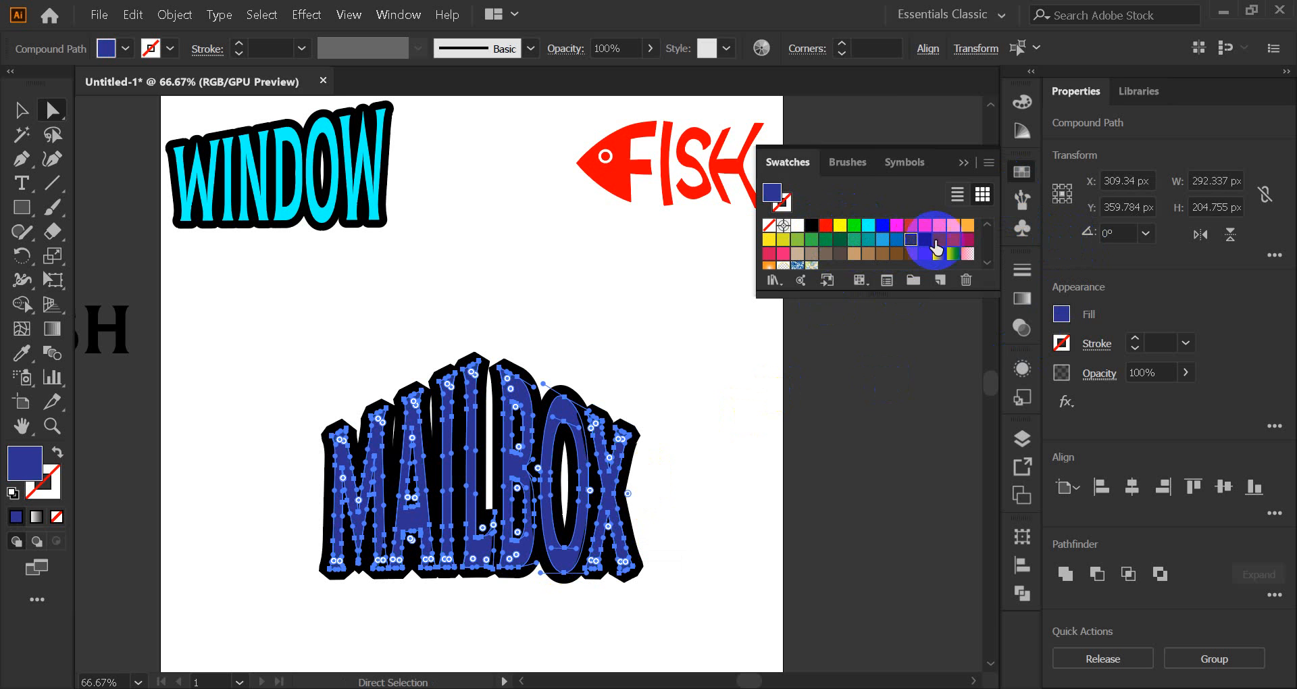
left_click(939, 240)
left_click(953, 239)
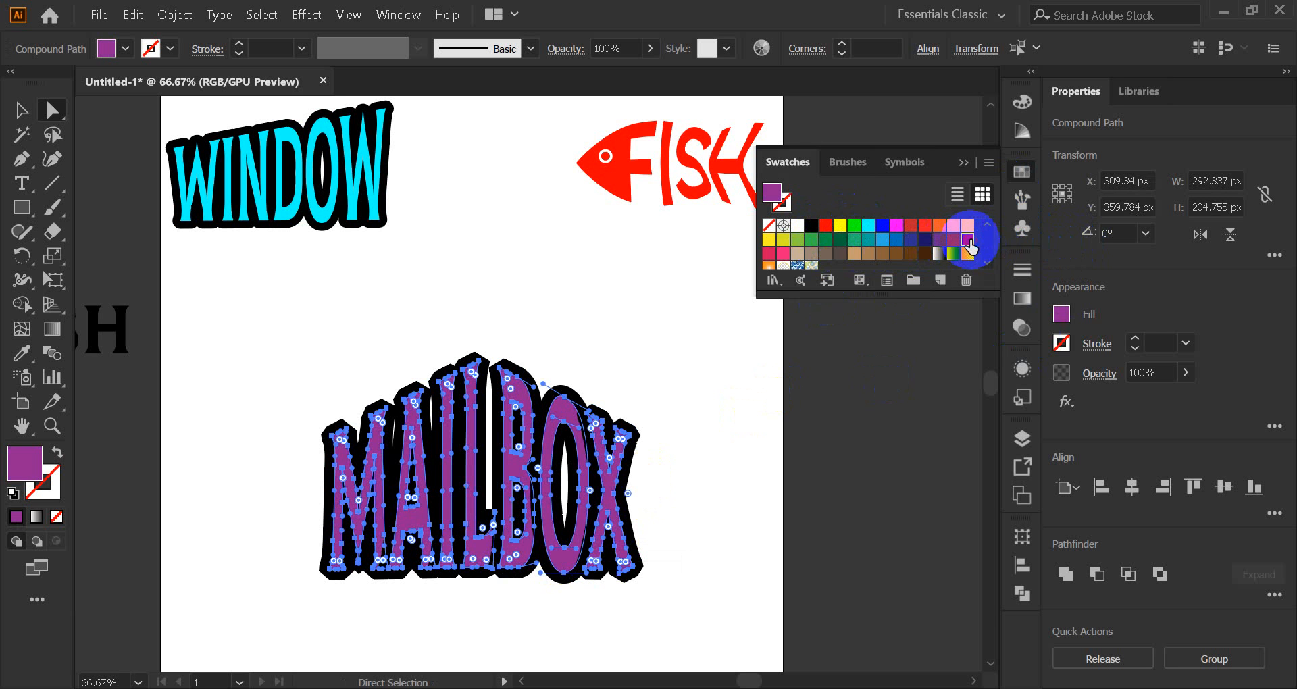
left_click(967, 240)
left_click(783, 253)
scroll(856, 235, "down", 3)
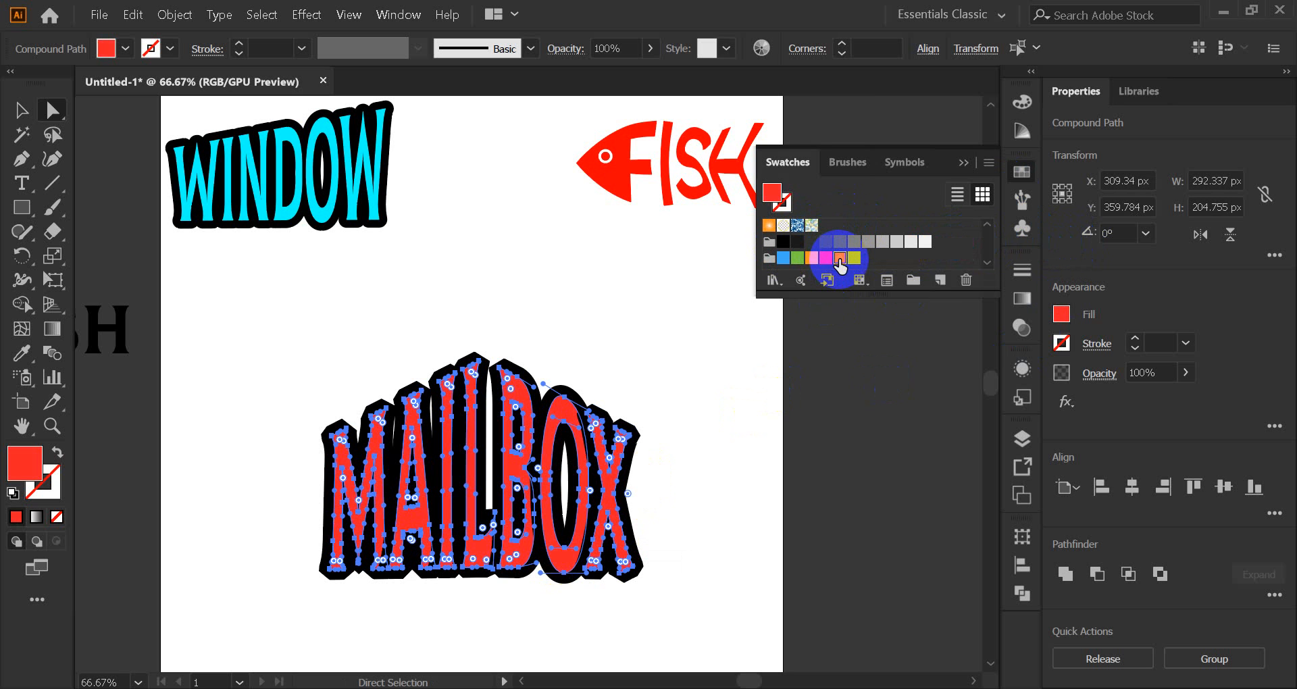
left_click(840, 258)
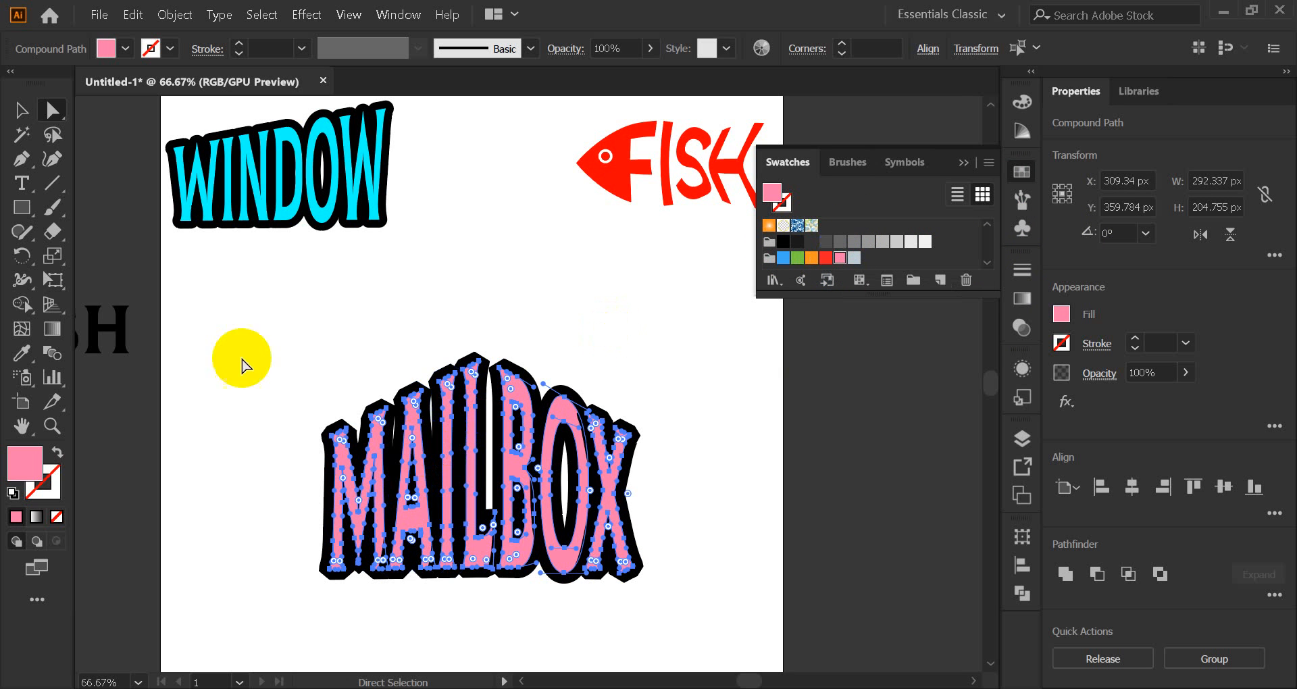
Select the black offset shapes of WINDOW and MAILBOX with the Magic Wand and send them to the back.
left_click(26, 138)
left_click(434, 446)
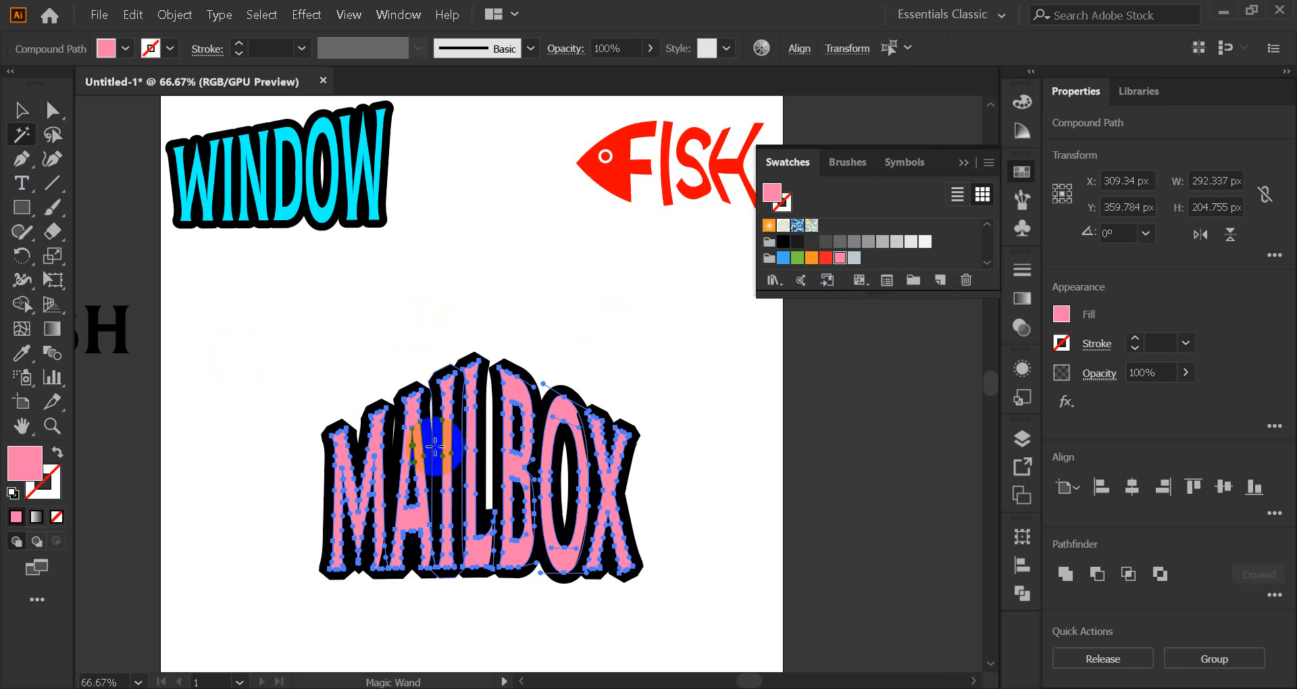
left_click(432, 446)
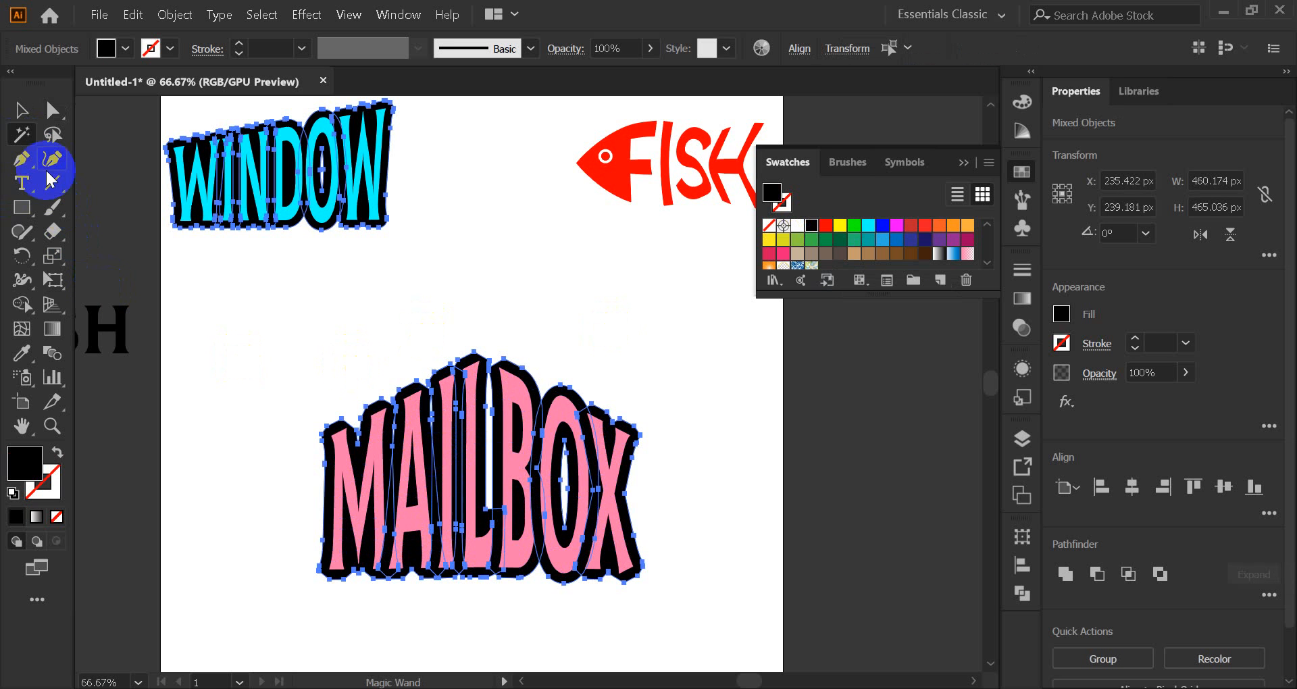
right_click(435, 458)
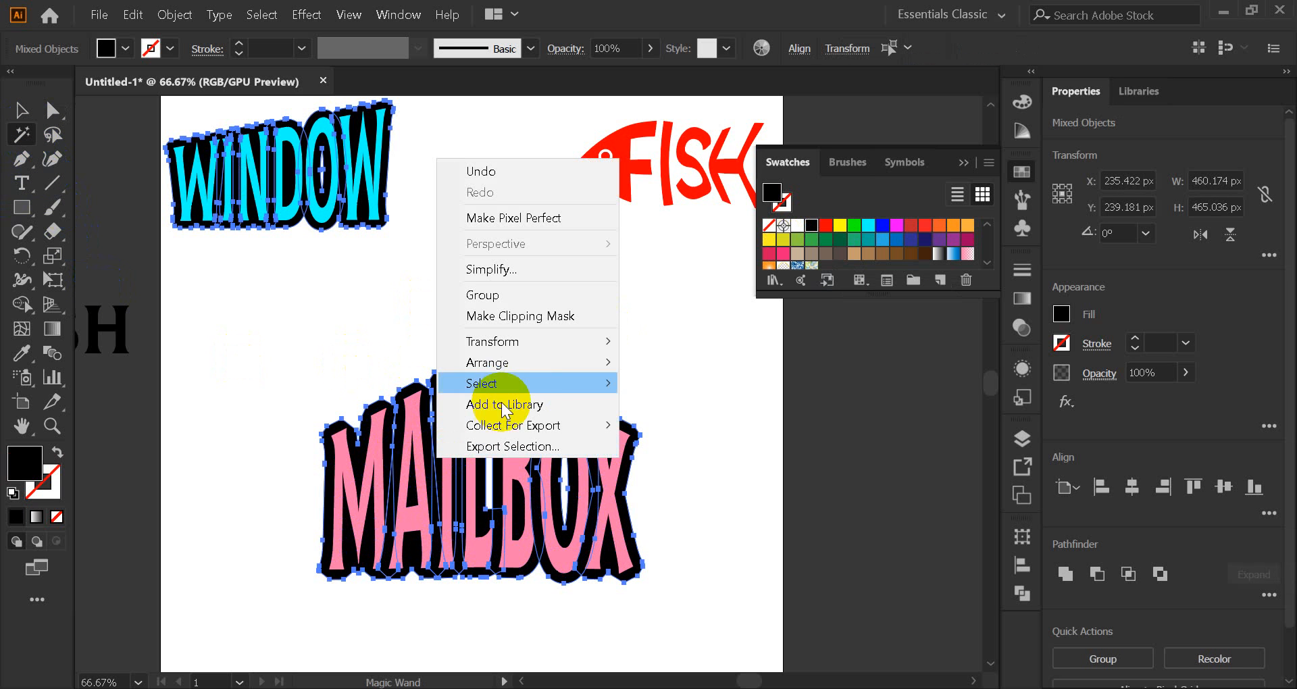
mouse_move(550, 358)
left_click(724, 433)
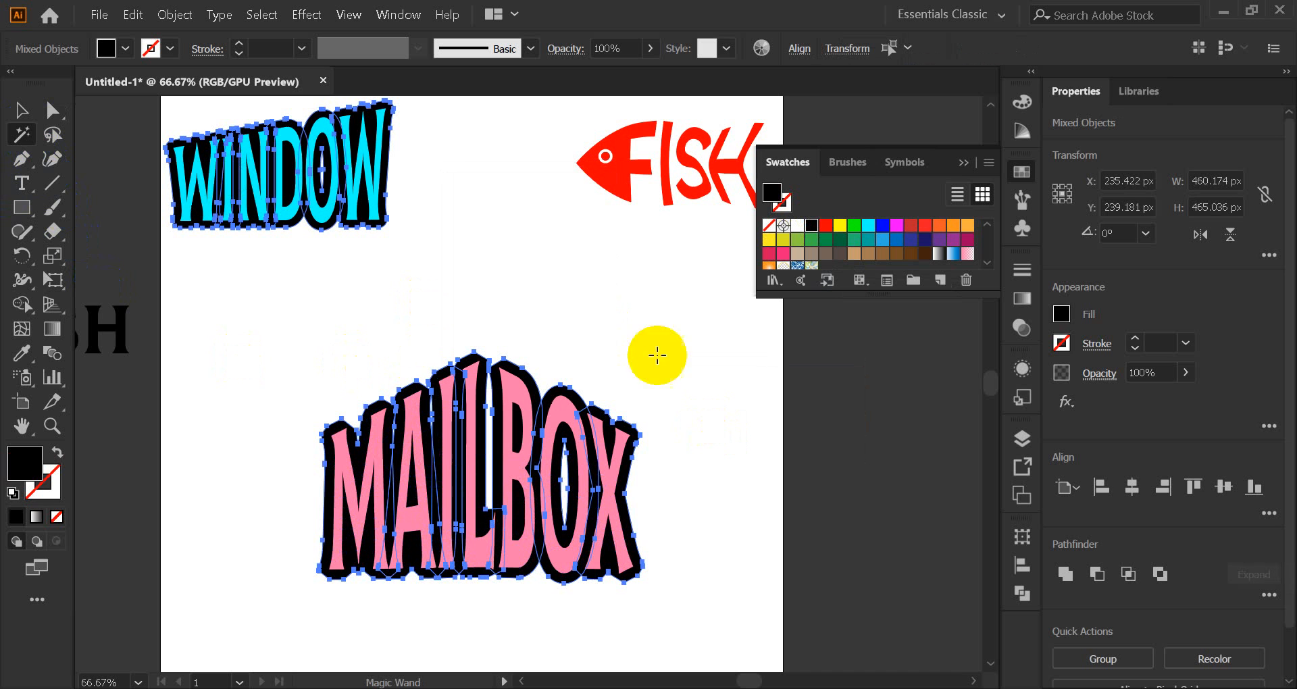
Try a blue swatch on the outline shapes behind WINDOW and MAILBOX, return them to black and deselect everything.
scroll(879, 262, "down", 3)
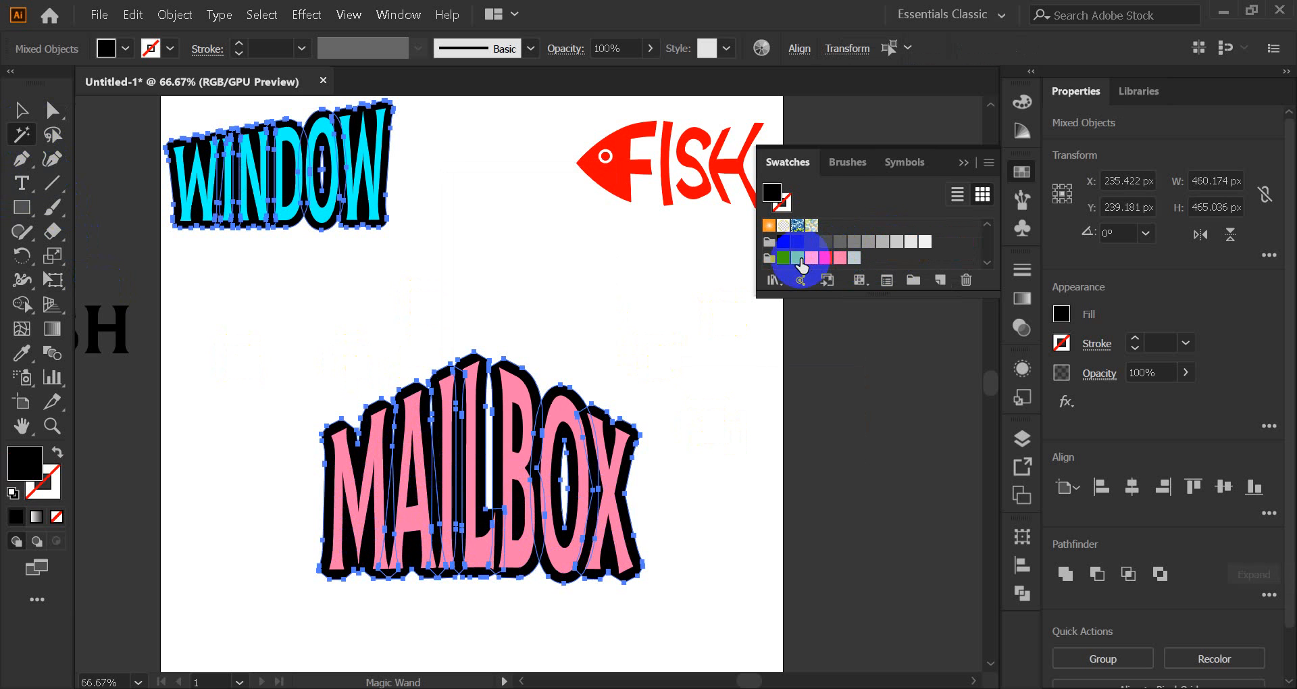
left_click(782, 258)
left_click(780, 260)
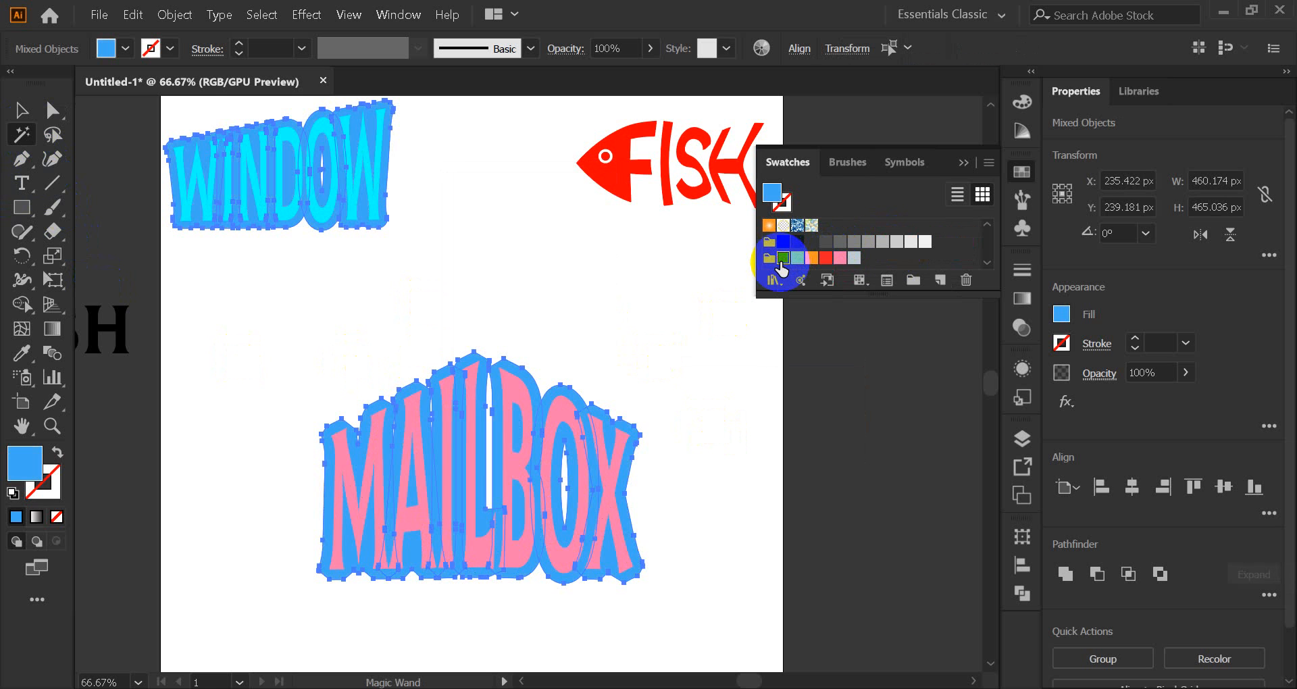
left_click(783, 241)
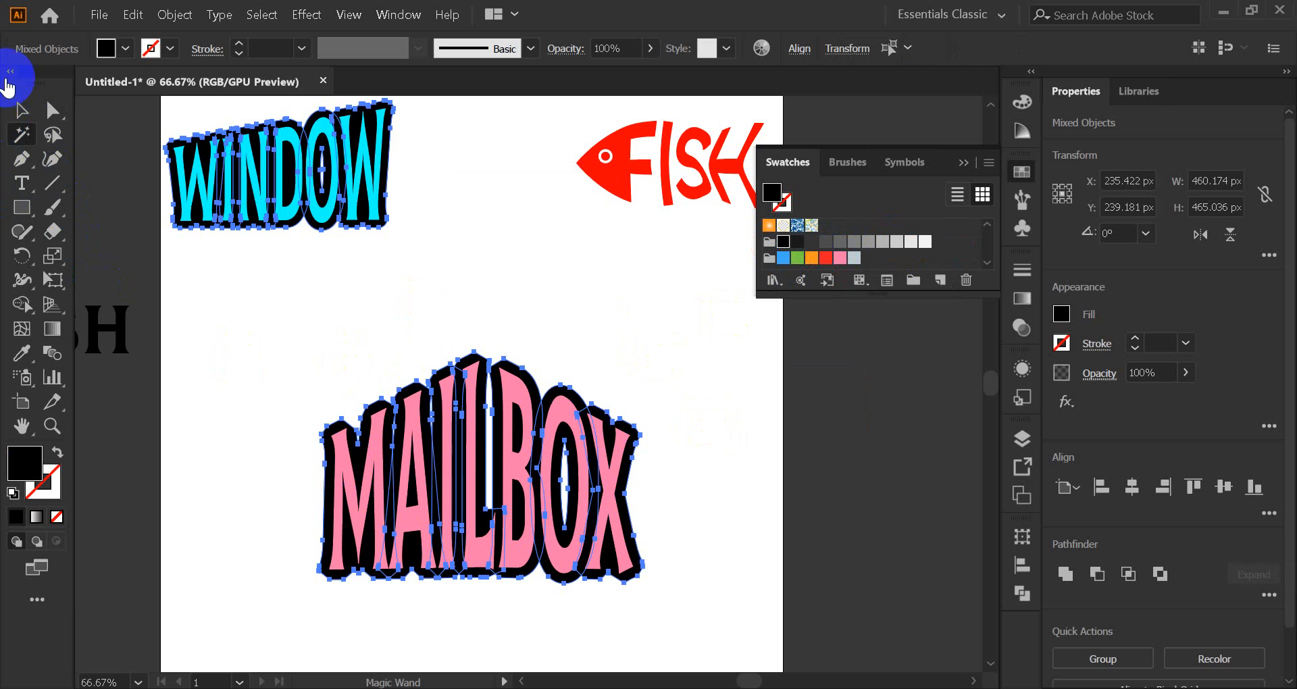
left_click(28, 113)
left_click(484, 341)
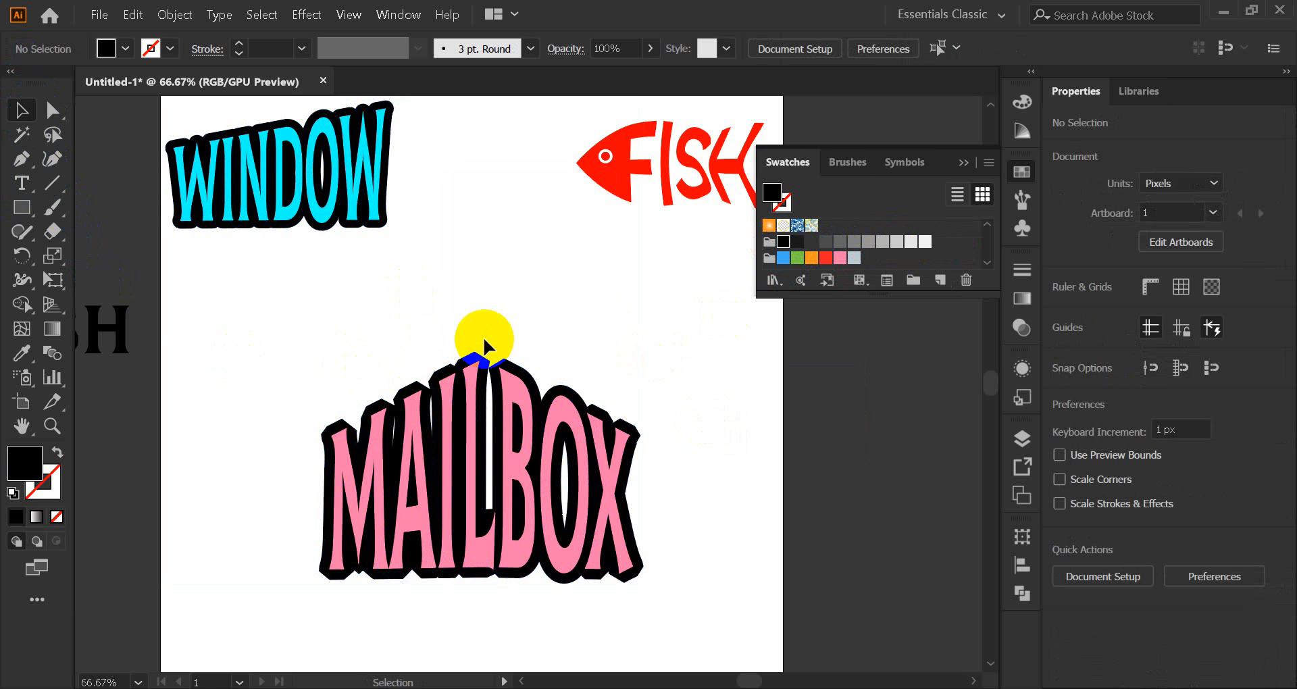
left_click(962, 164)
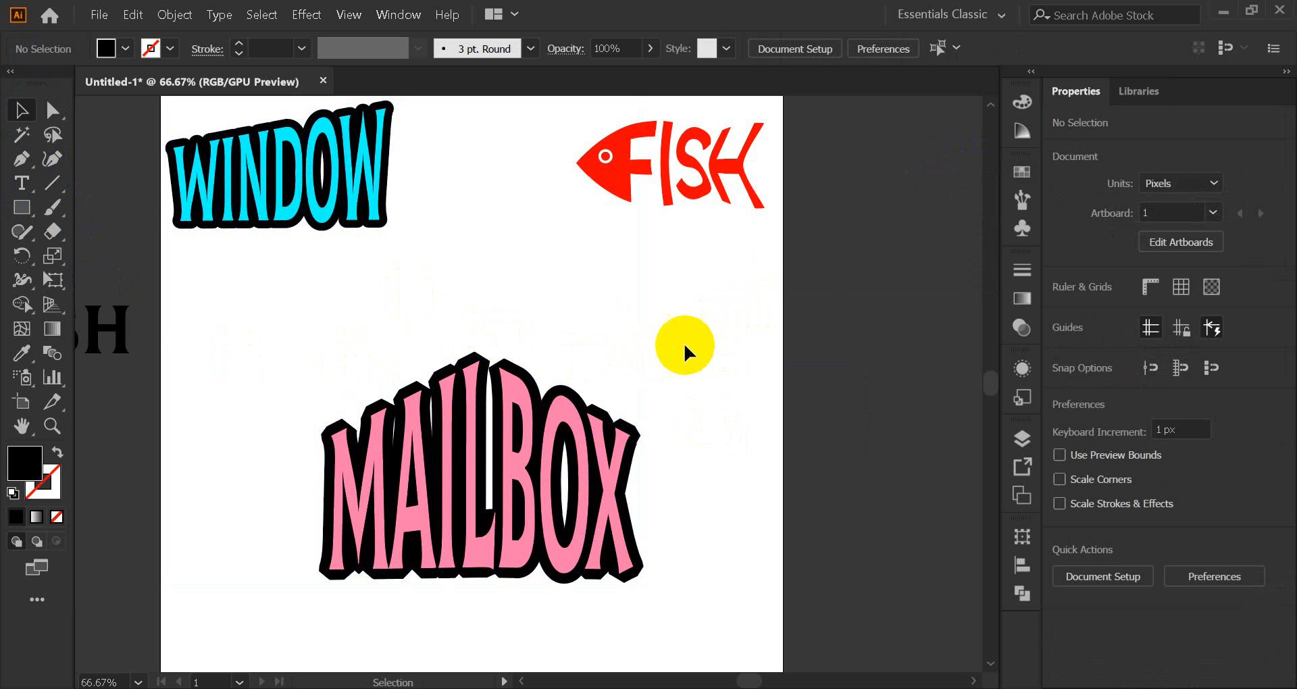
Move the MAILBOX lettering down to the lower edge of the artboard.
scroll(660, 342, "down", 4)
scroll(660, 378, "up", 4)
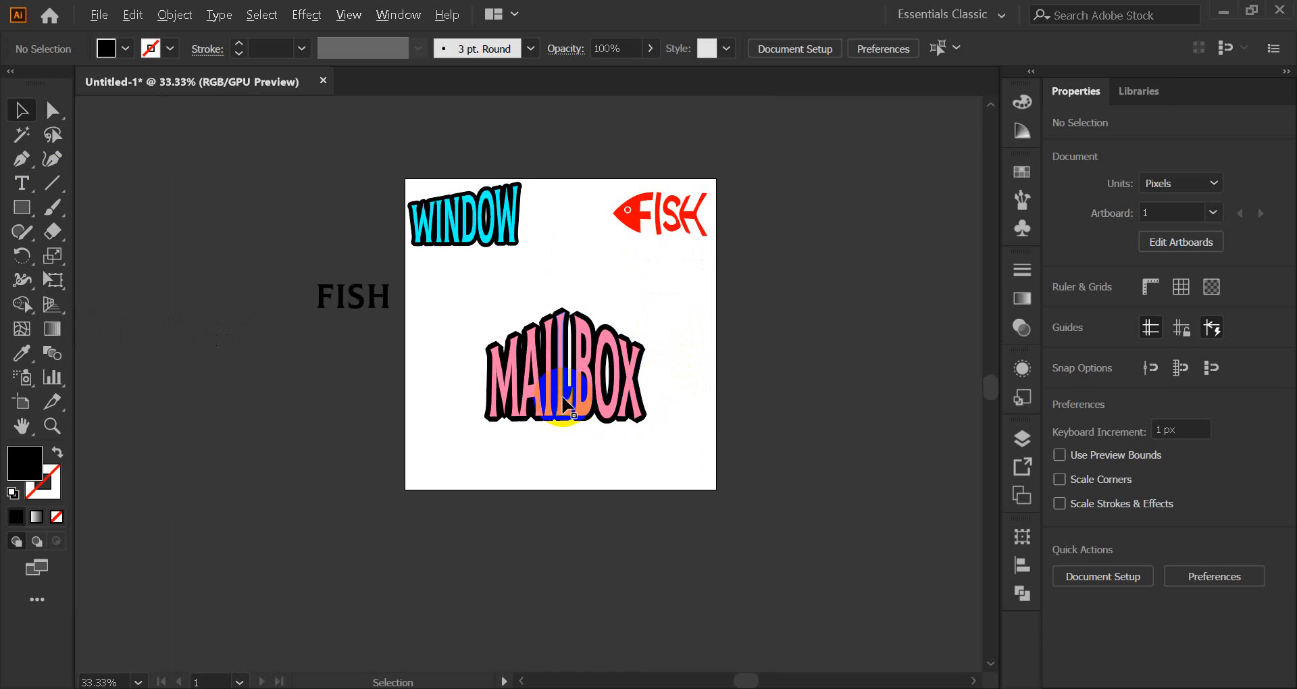
scroll(645, 402, "down", 2)
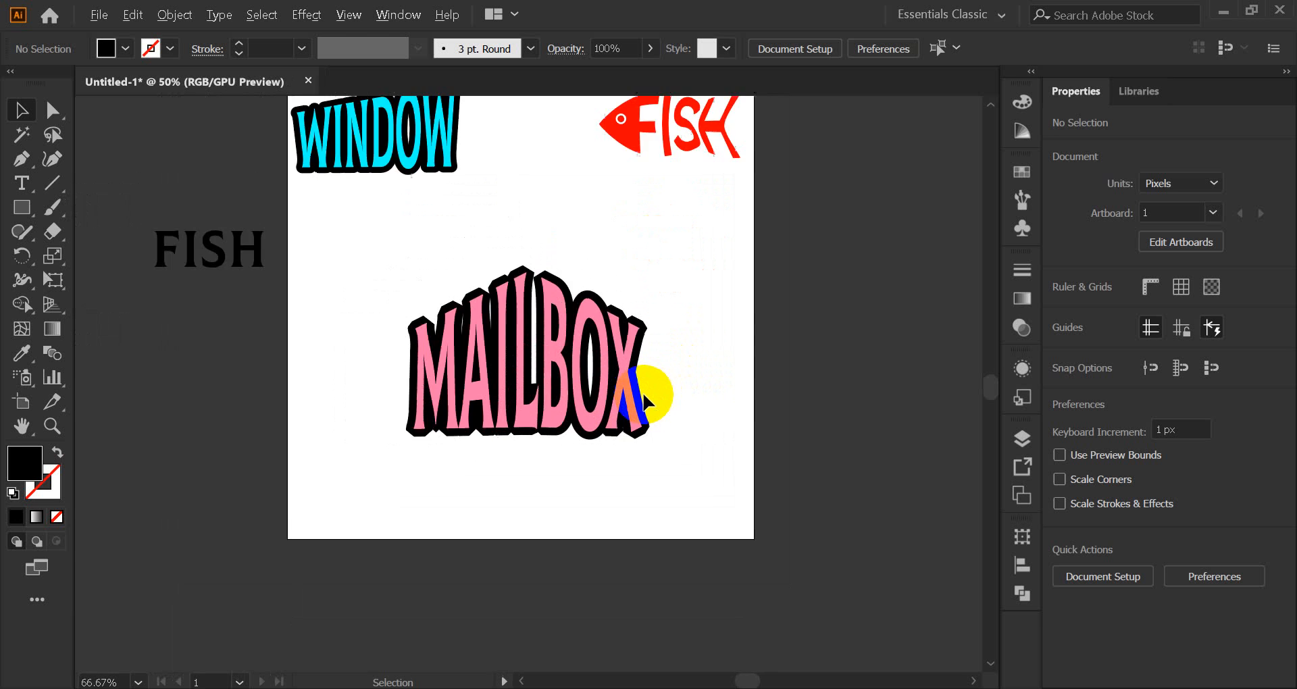
left_click_drag(594, 391, 597, 455)
left_click(588, 340)
left_click(356, 316)
Enlarge WINDOW to about 371 × 211 px near the artboard's upper edge and FISH to about 365 × 169 px beneath it.
left_click_drag(524, 208, 583, 371)
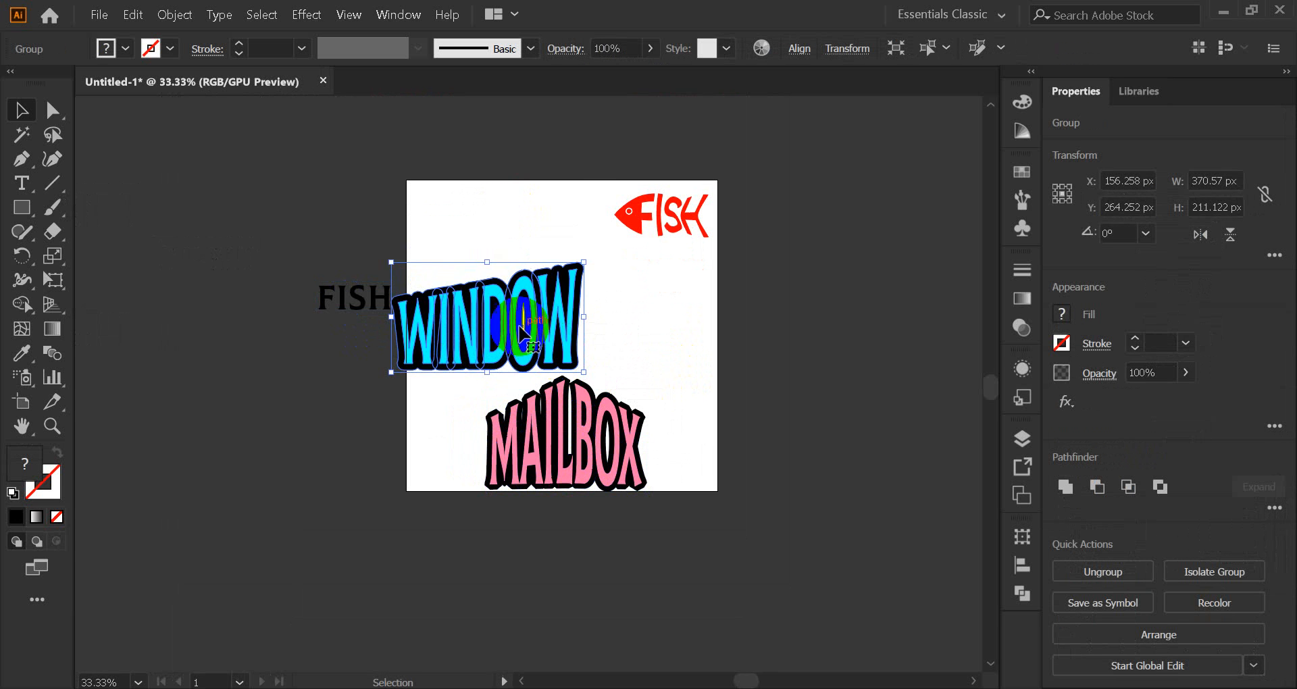
left_click_drag(514, 329, 531, 250)
left_click_drag(624, 223, 652, 376)
left_click(699, 372)
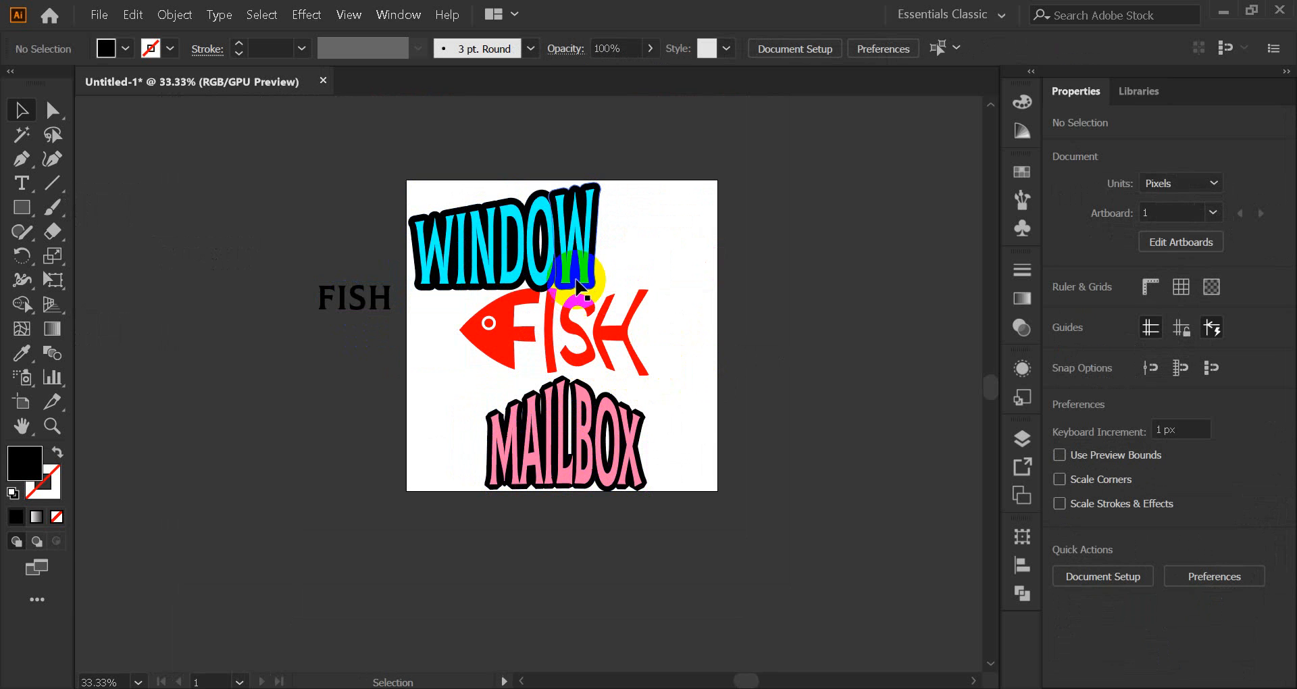
Reduce the height of the MAILBOX lettering from its upper edge and move the red FISH artwork down into the gap above it.
left_click(579, 429)
left_click_drag(571, 390, 574, 406)
left_click(679, 359)
left_click_drag(679, 362, 572, 370)
left_click(669, 304)
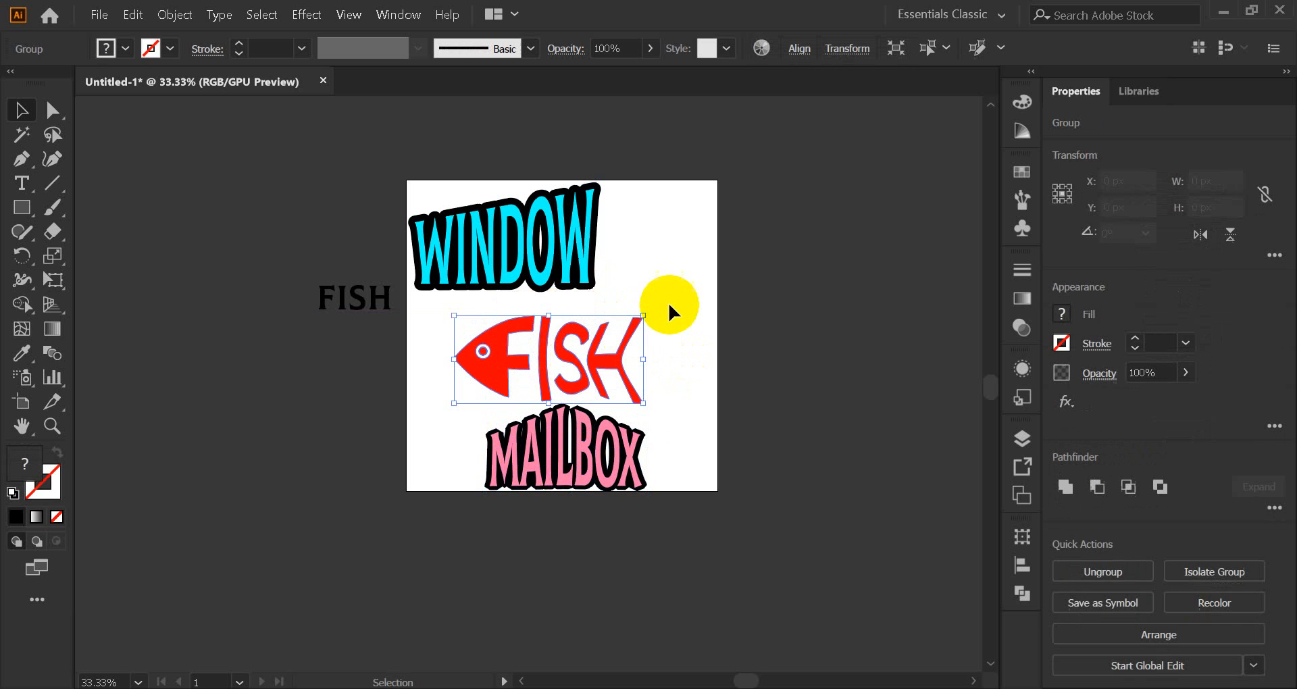
Move WINDOW across to line up above FISH, and nudge the red FISH artwork up to even out the spacing.
left_click_drag(591, 259, 616, 253)
left_click(712, 279)
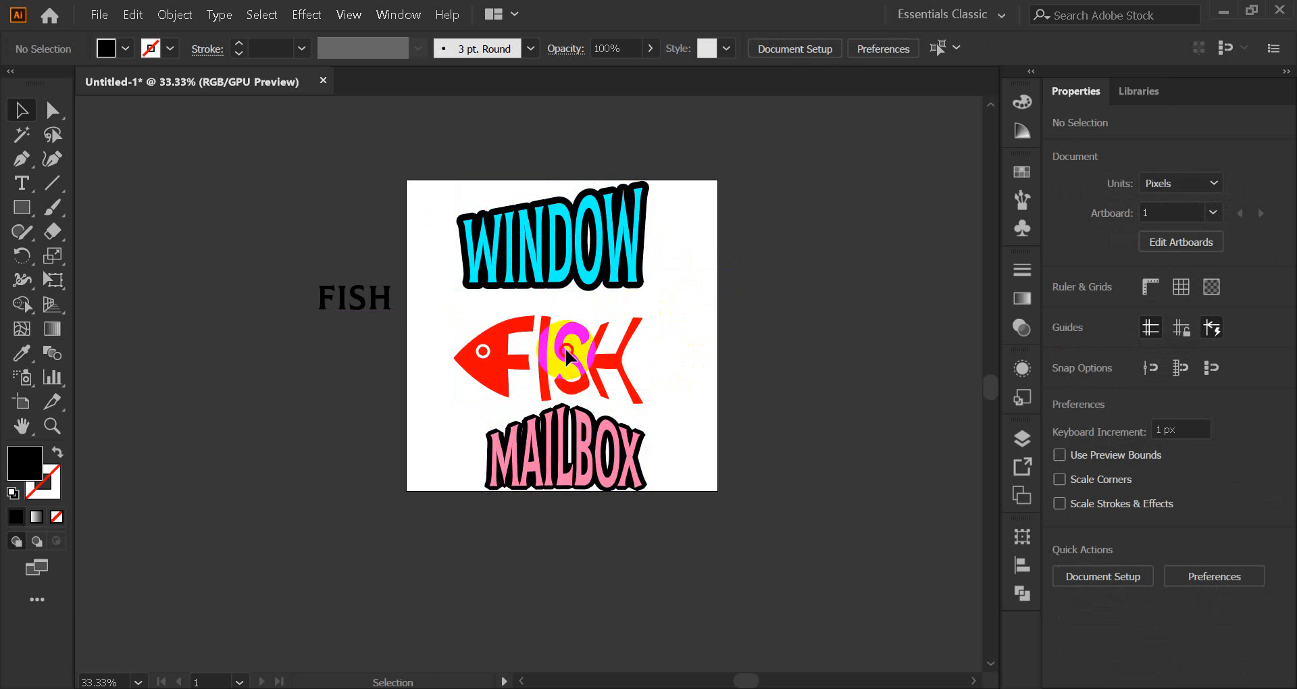
left_click_drag(570, 354, 572, 346)
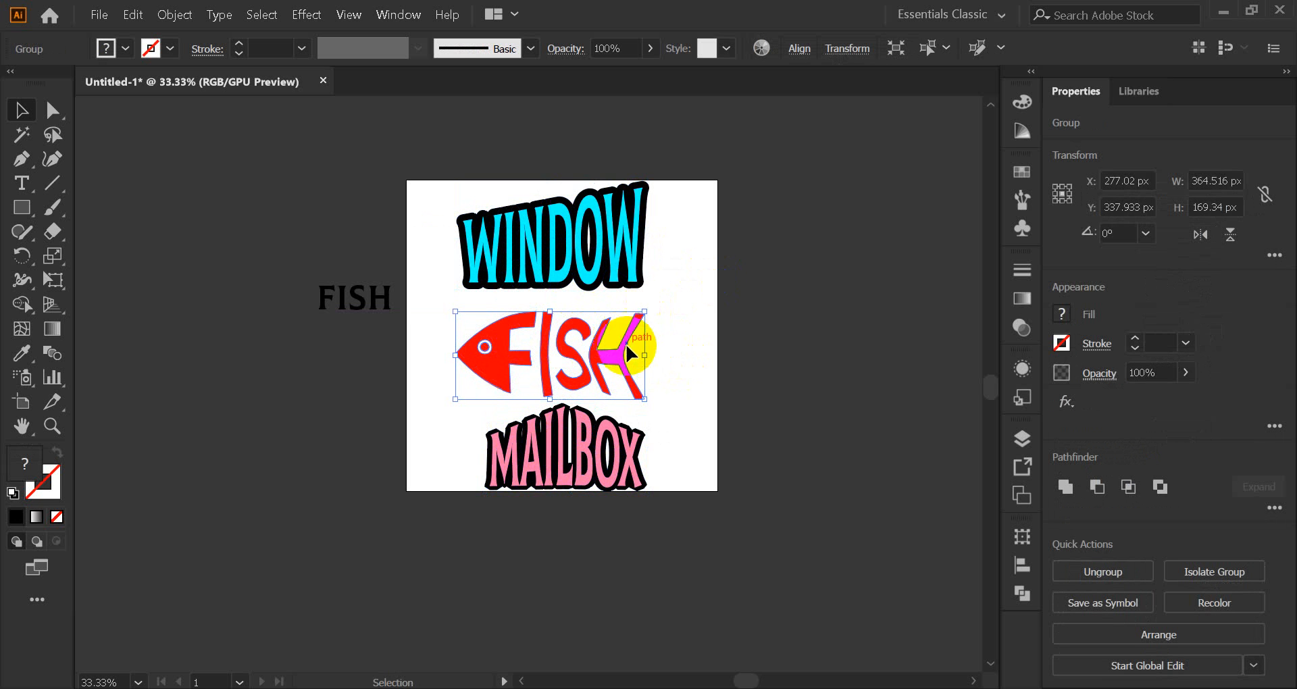
key("Up")
key("Up")
key("Up")
left_click(706, 363)
Move the plain FISH text to the other side of the artboard and draw a black circle below it with the Ellipse tool.
left_click_drag(363, 297, 780, 230)
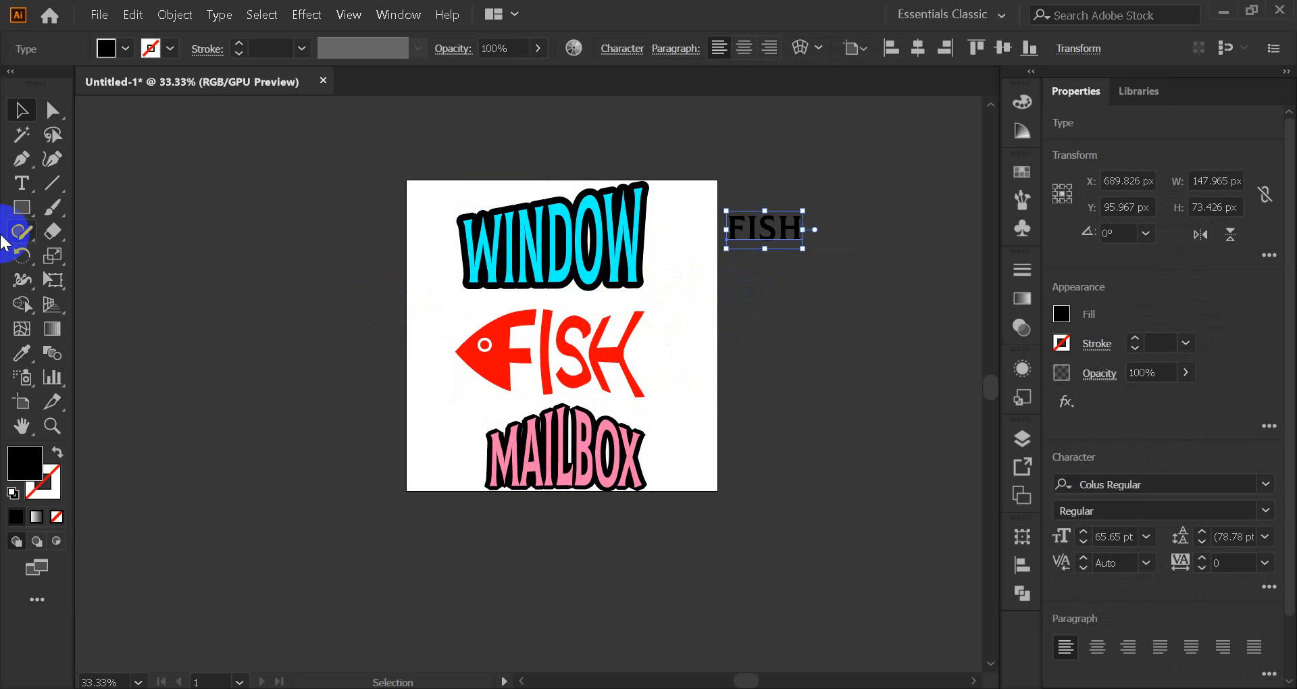
left_click(24, 212)
left_click_drag(27, 216, 108, 256)
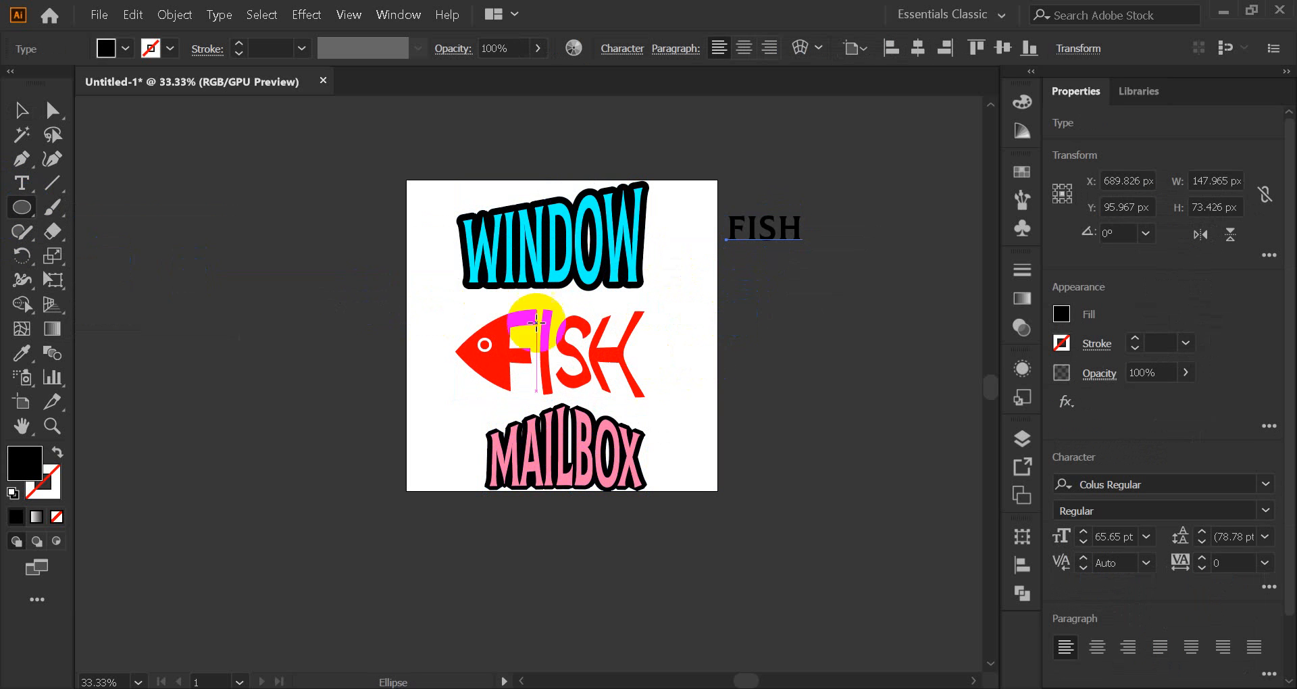
left_click_drag(706, 337, 815, 446)
left_click(22, 110)
left_click(174, 243)
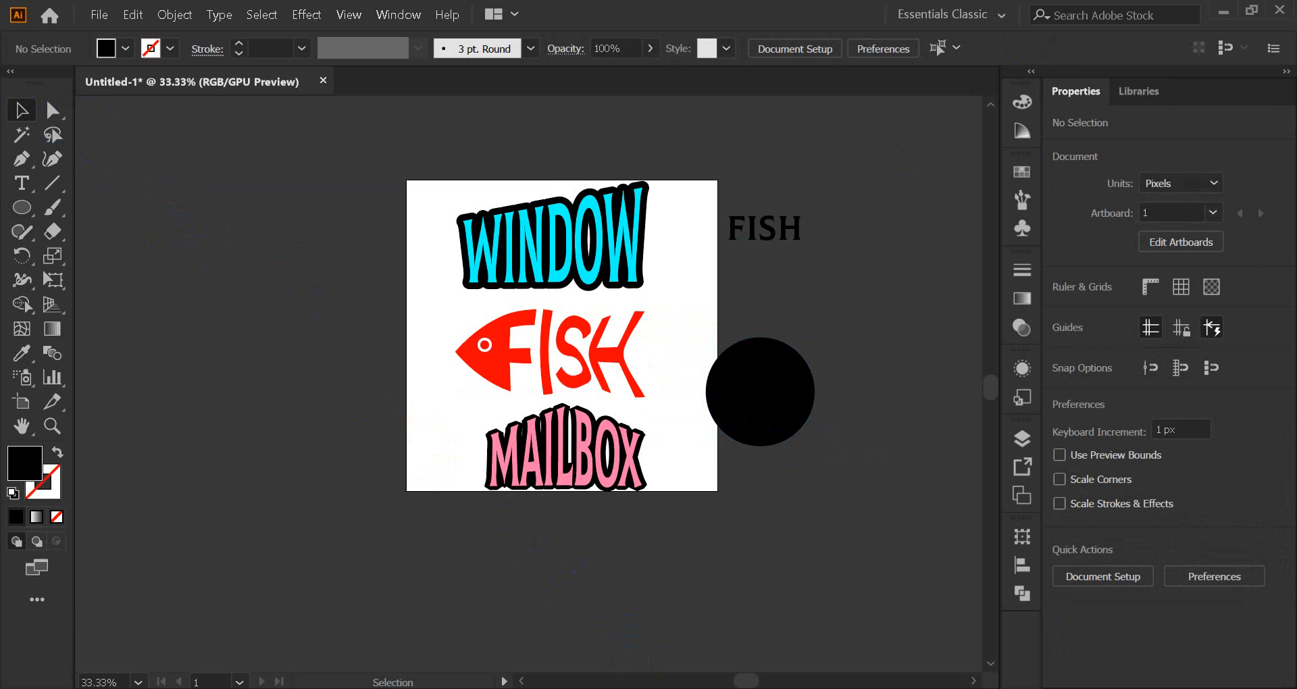
Switch to the Google Meet session in the browser, check the participants and open the hidden system tray icons.
mouse_move(669, 686)
left_click(492, 584)
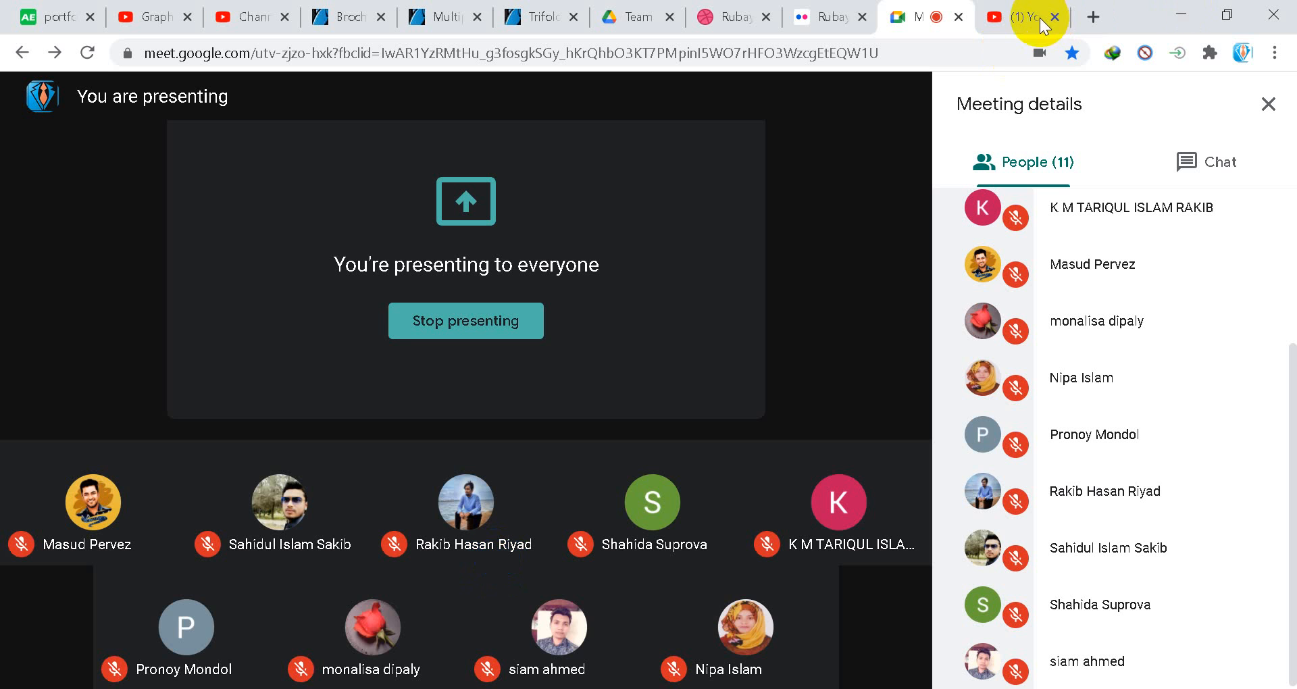
left_click(898, 356)
left_click(631, 419)
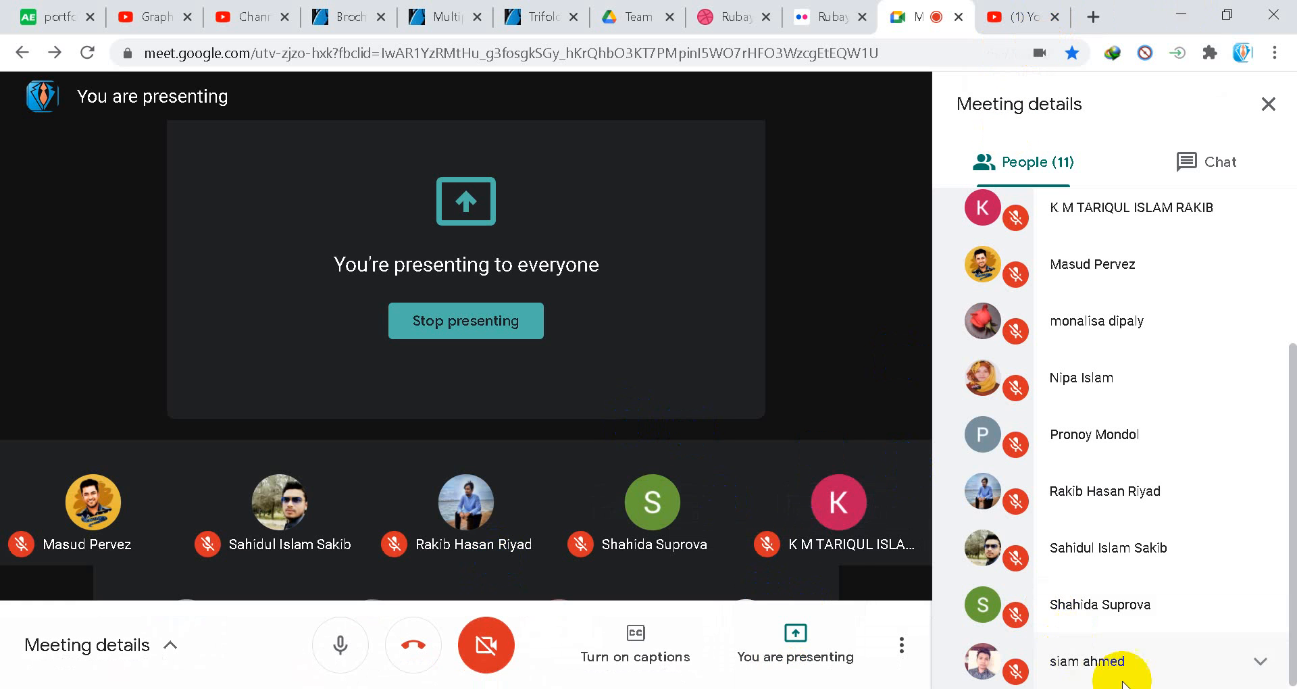
left_click(1063, 688)
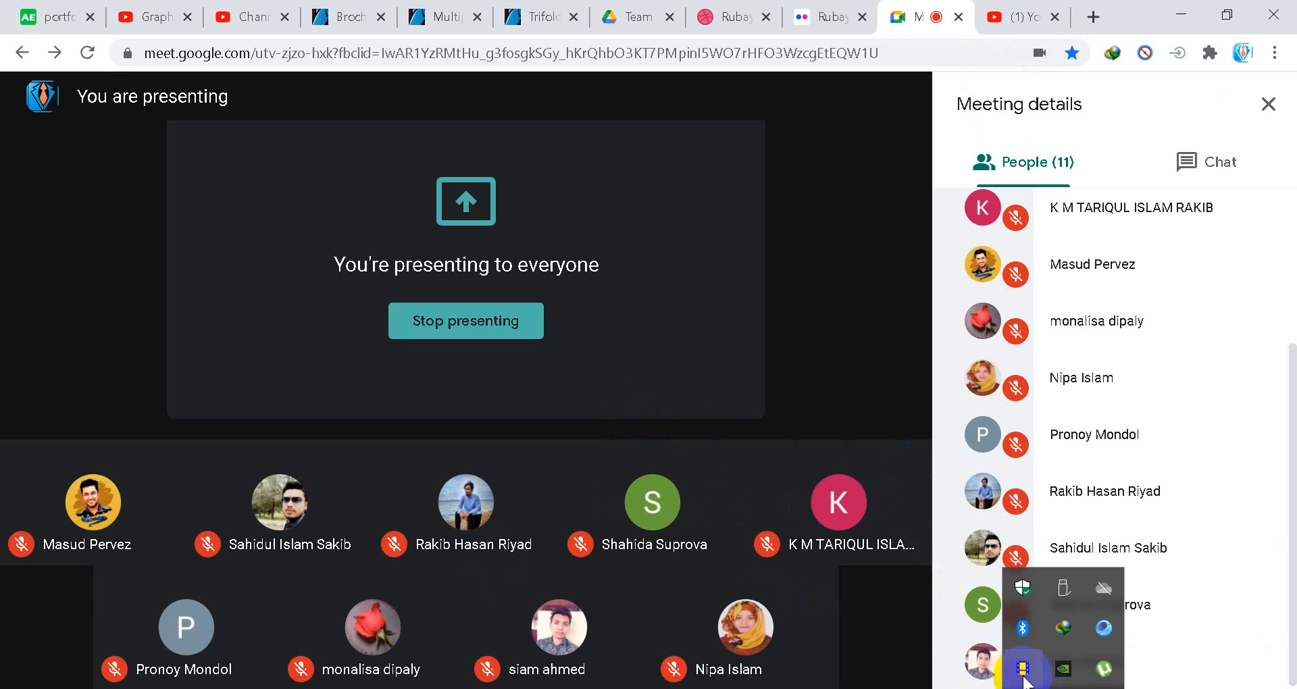
left_click(1023, 668)
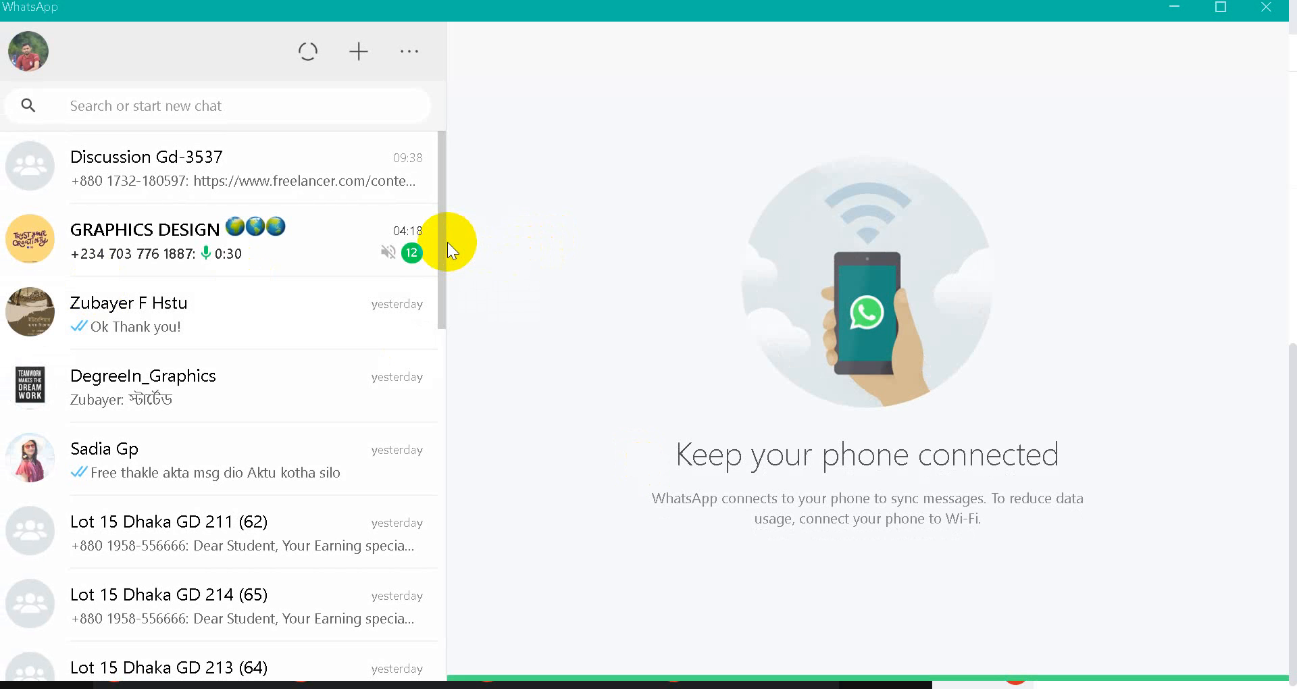
In WhatsApp, read the GRAPHICS DESIGN chat and open the first Davis Dent Enterprises logo contest link from the Discussion Gd-3537 chat.
left_click(253, 269)
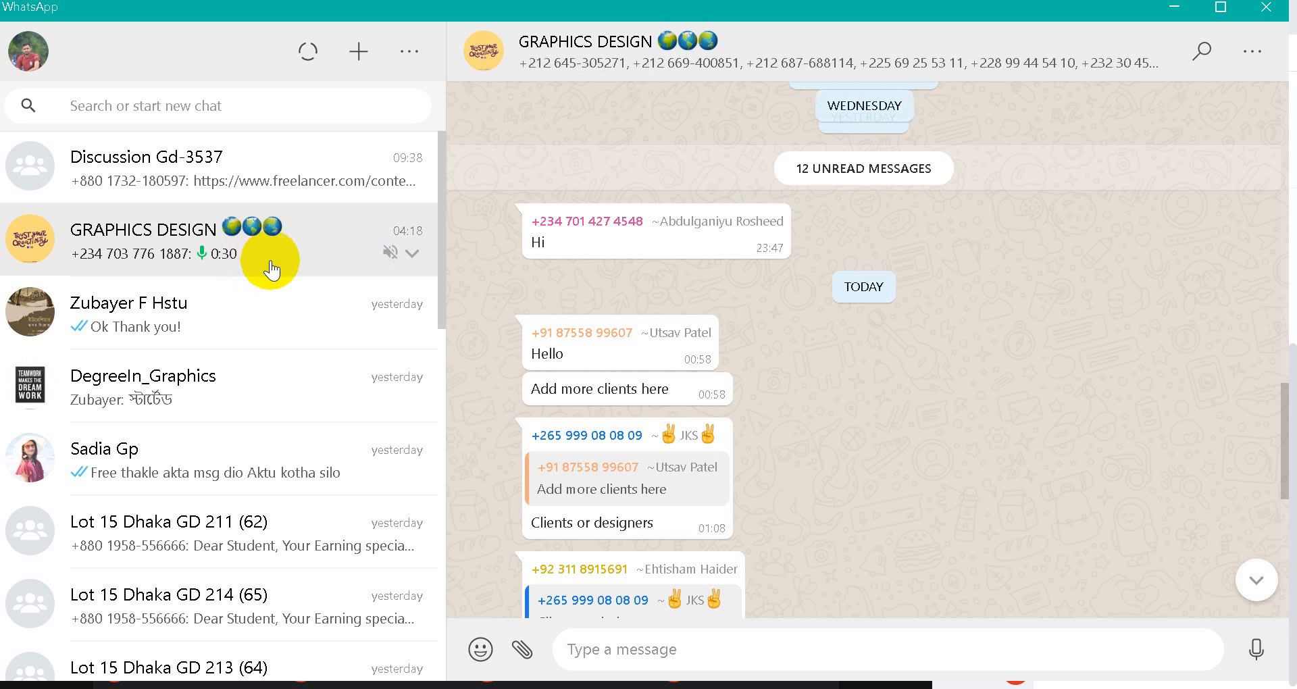
scroll(756, 391, "down", 10)
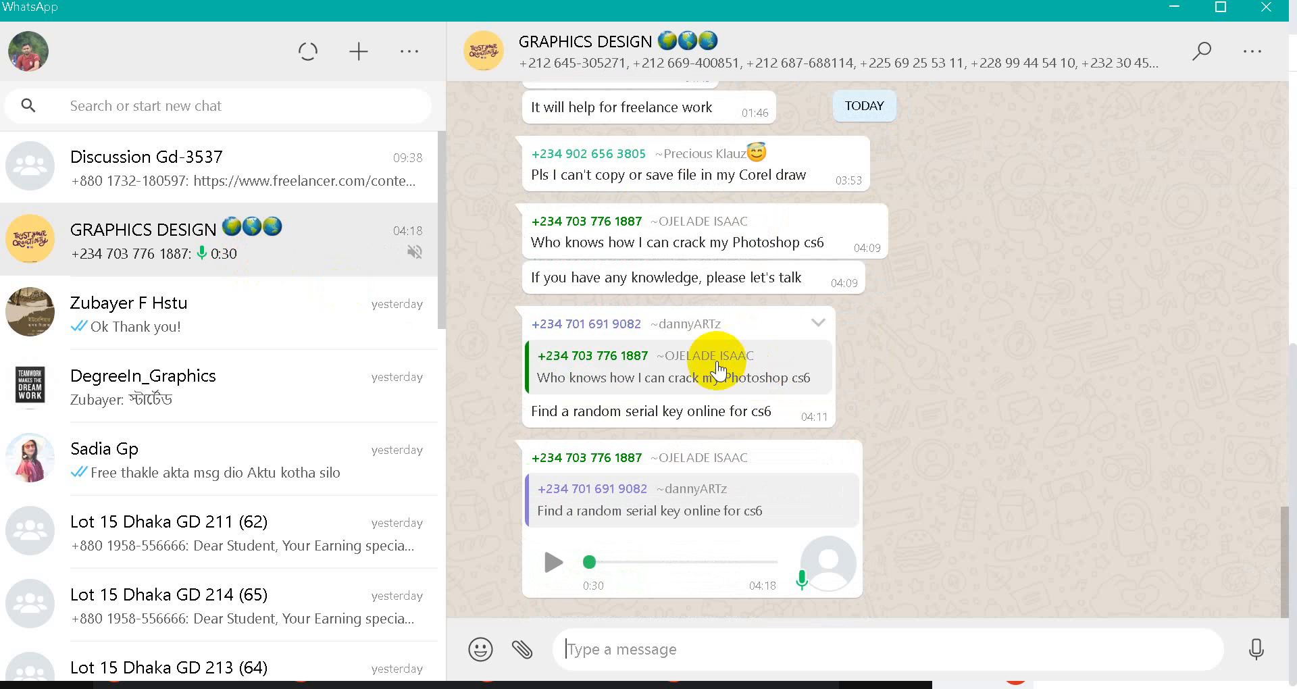
left_click(209, 176)
scroll(810, 355, "up", 5)
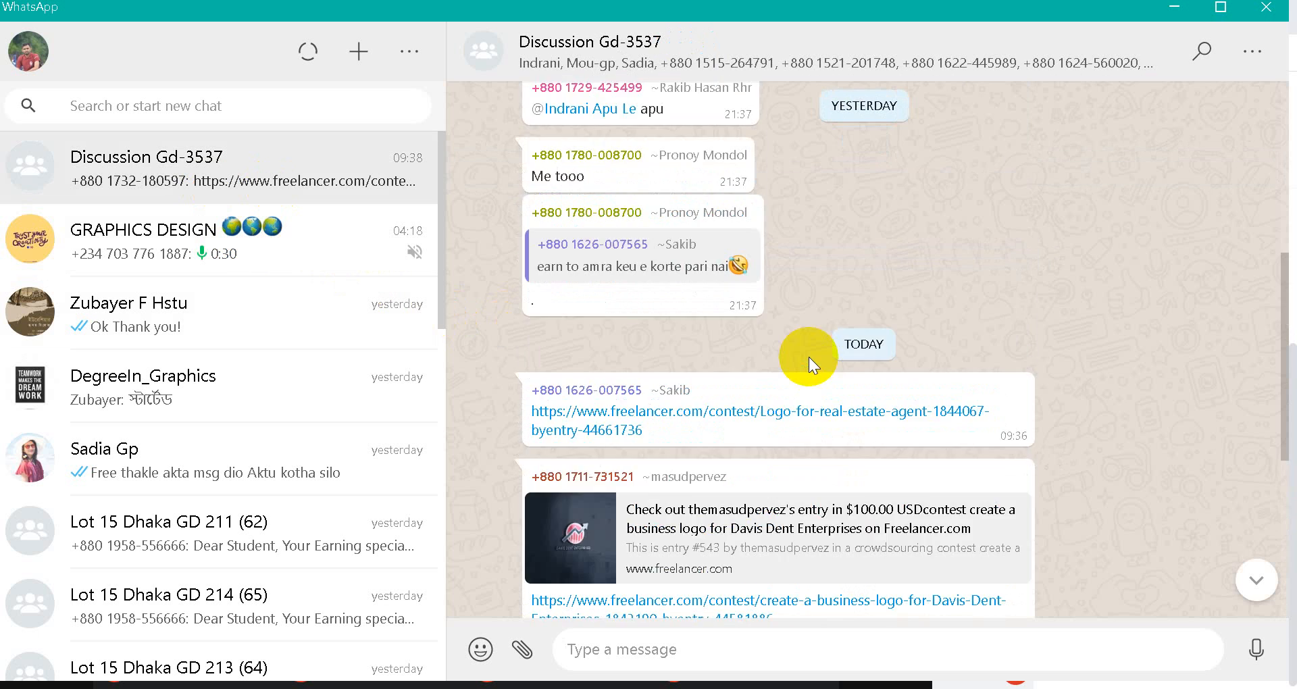
scroll(811, 355, "down", 3)
left_click(712, 420)
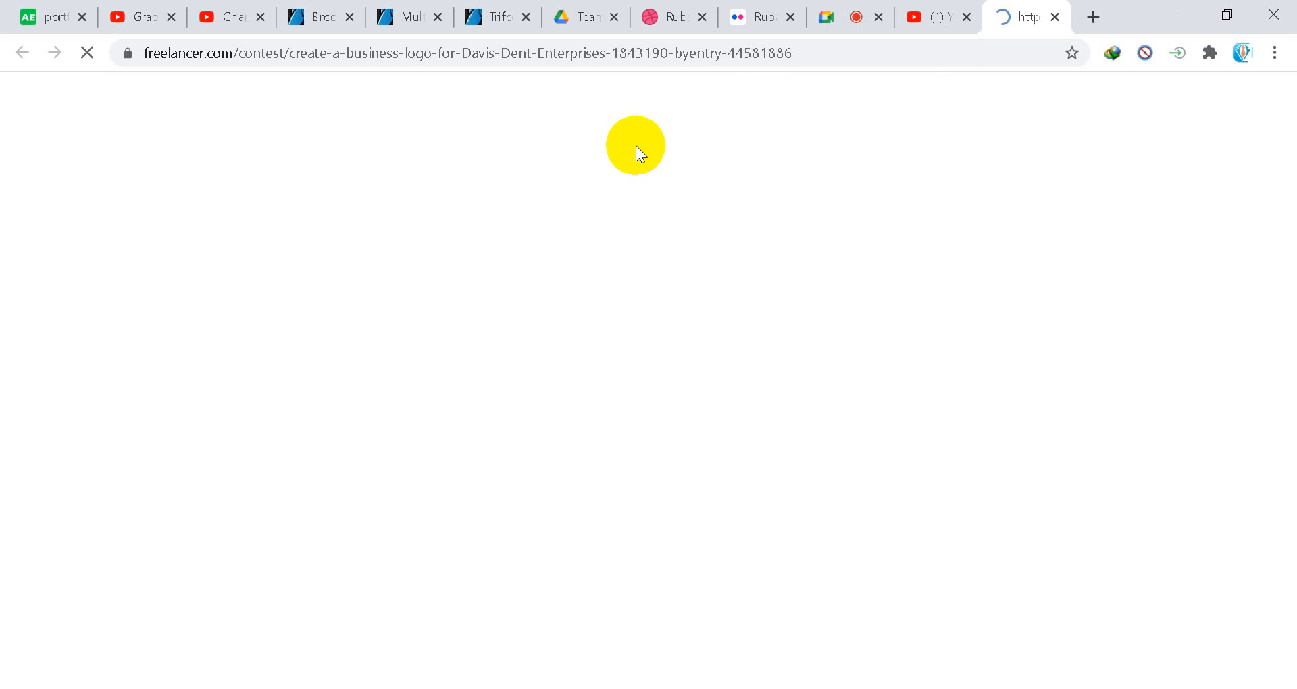
Return to the Discussion Gd-3537 chat in WhatsApp and open the Logo-design contest entry link ending in 44650046.
key("alt+Tab")
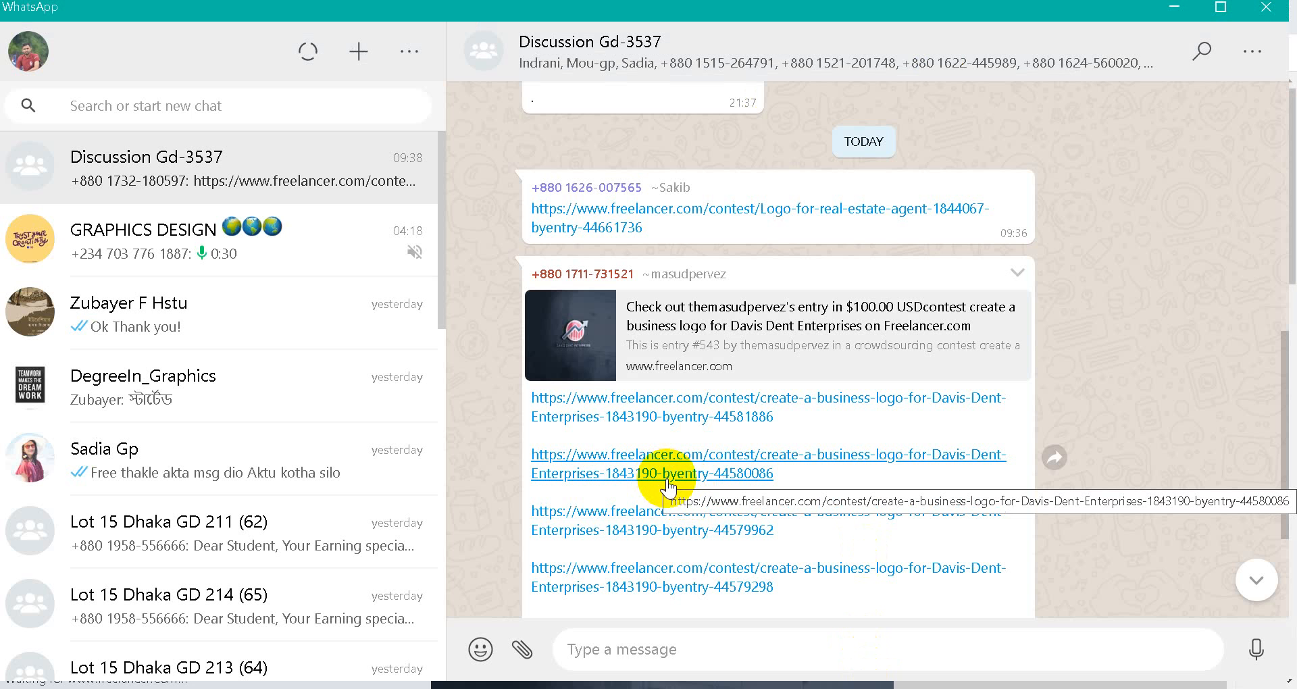
scroll(682, 492, "down", 3)
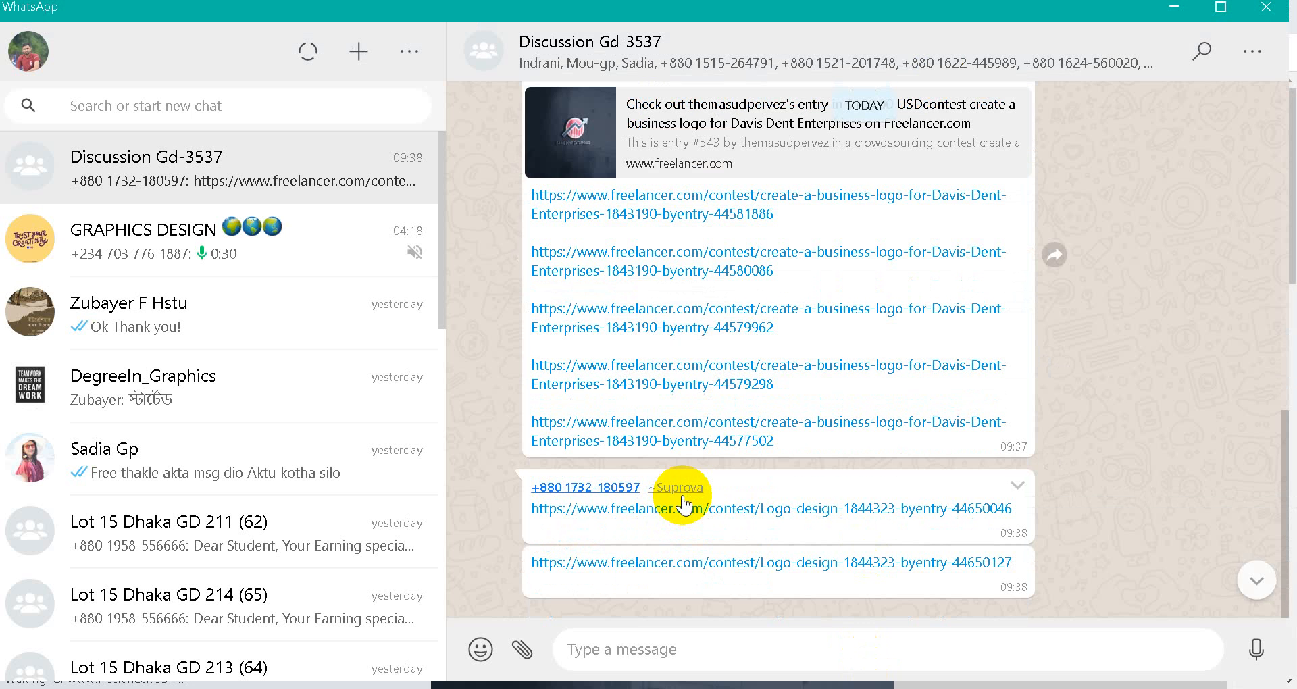
left_click(690, 517)
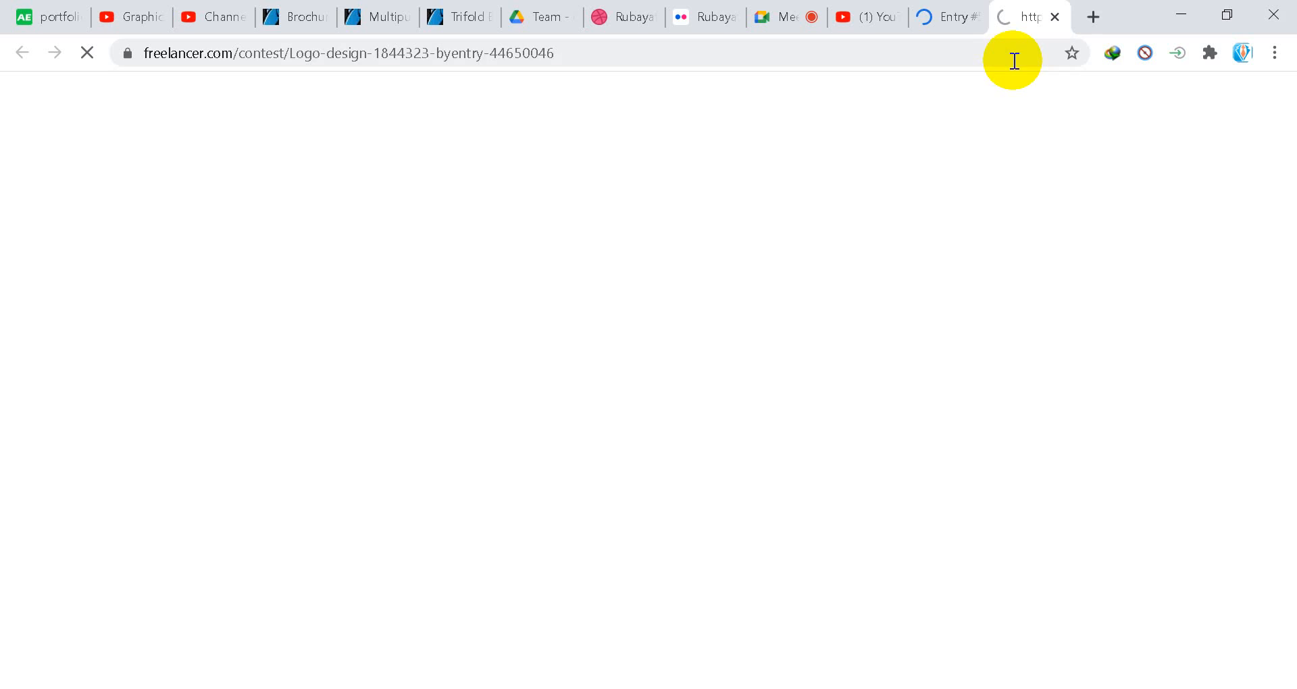
Examine the Davis Dent Enterprises logo entry on Freelancer, check the Google Meet session briefly and return to the entry.
left_click(978, 35)
scroll(467, 350, "down", 5)
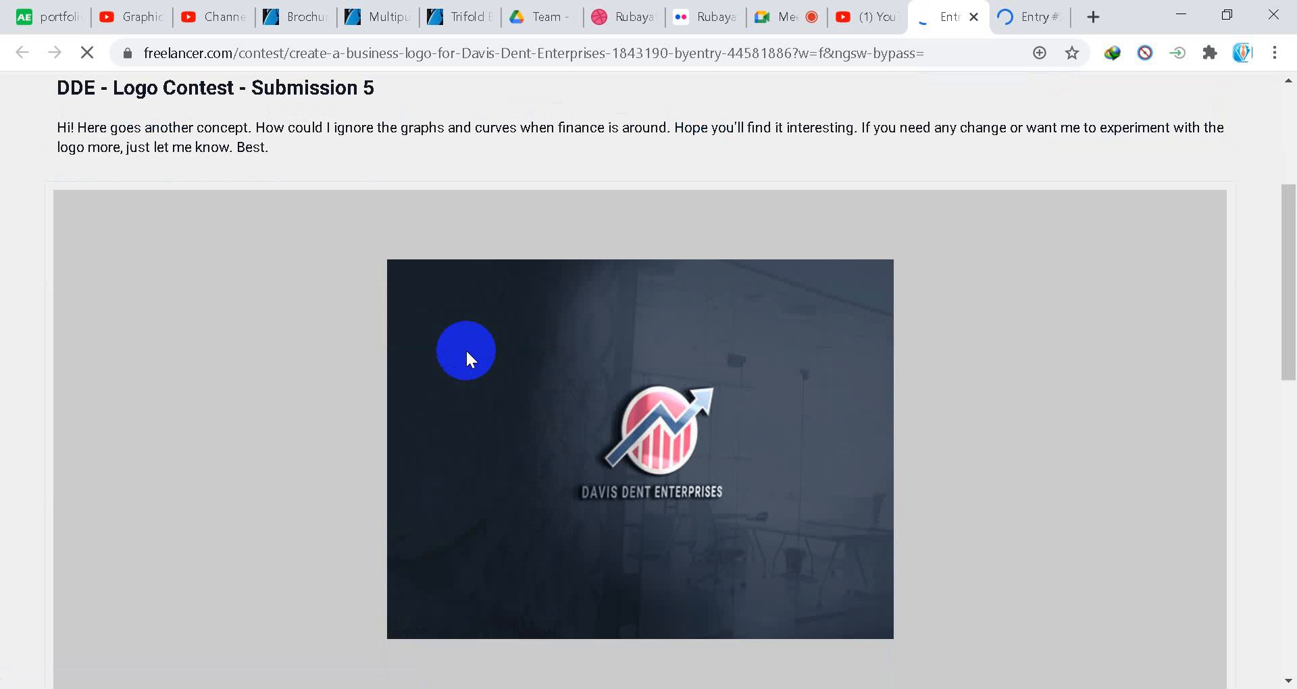
scroll(467, 358, "down", 3)
left_click(572, 548)
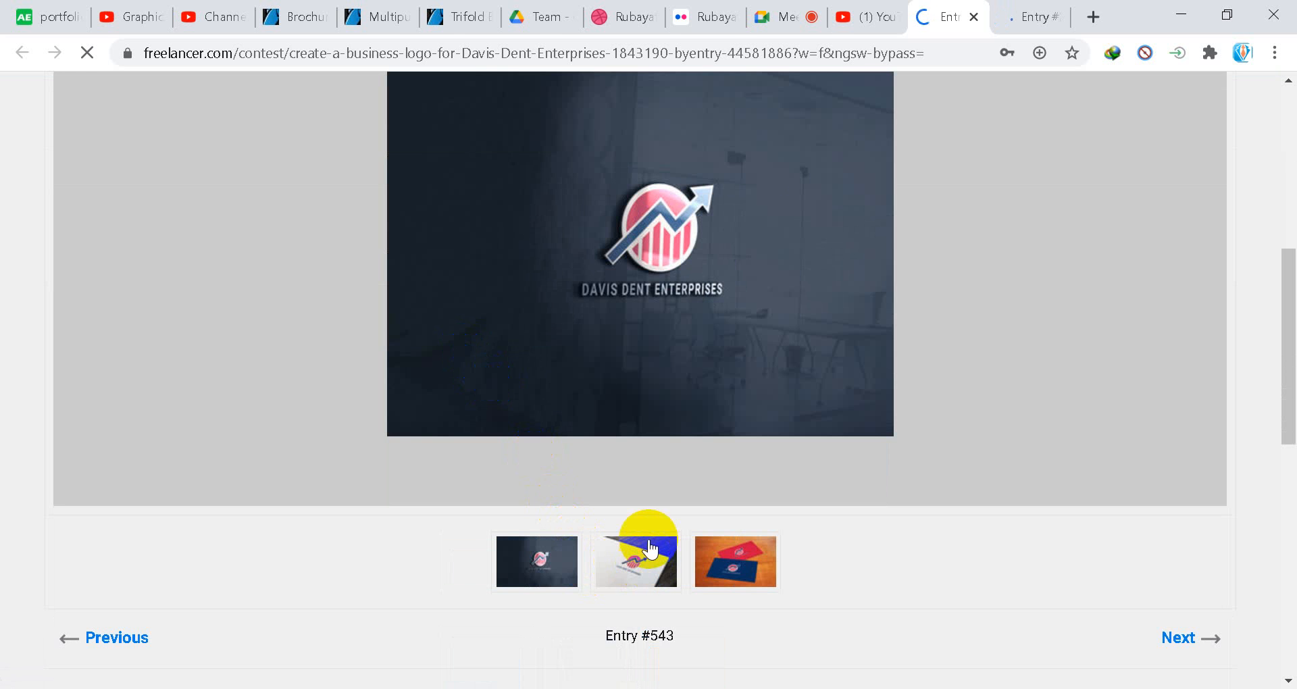
left_click(790, 9)
left_click(778, 175)
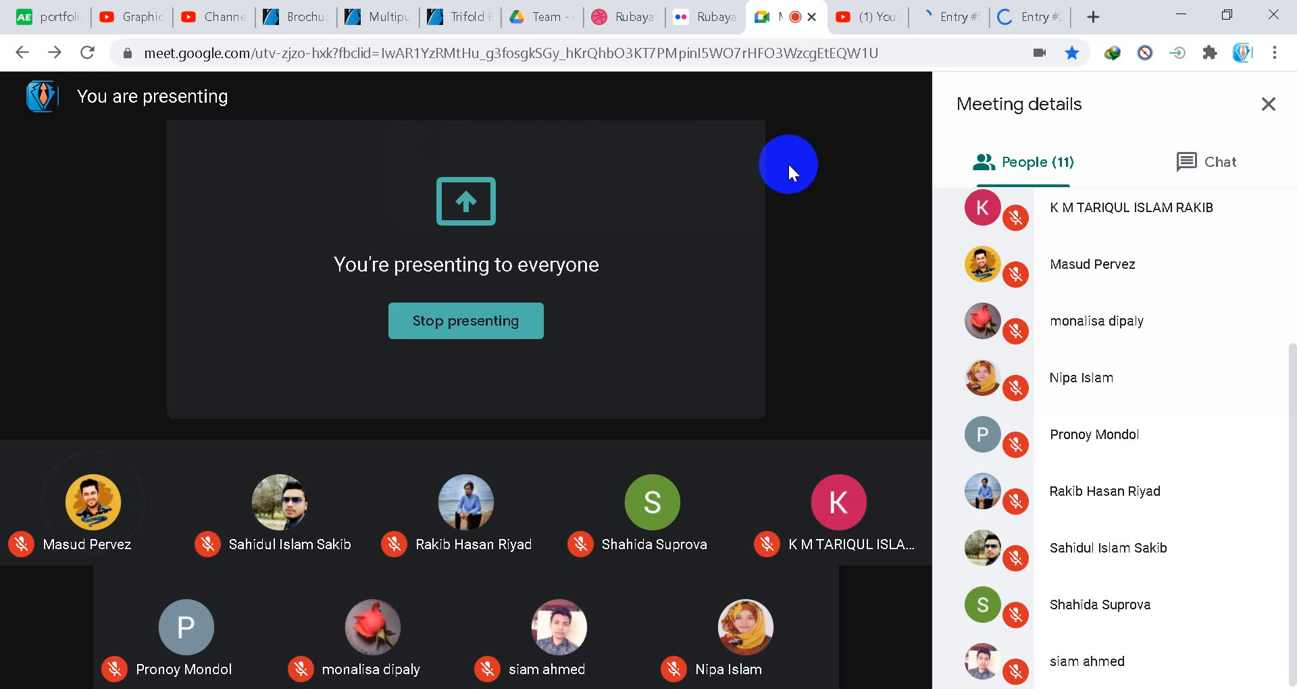
left_click(954, 10)
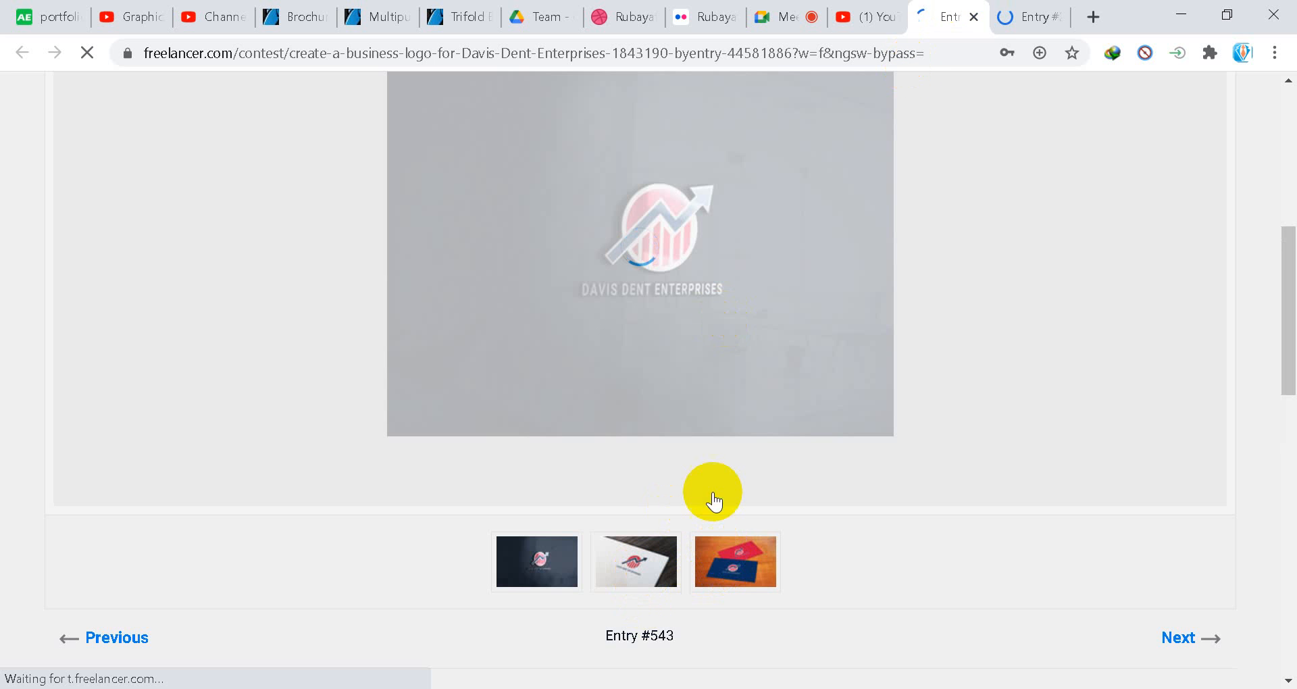
View the business-card, white-paper and dark-wall mockup images of the Davis Dent Enterprises contest entry.
left_click(645, 579)
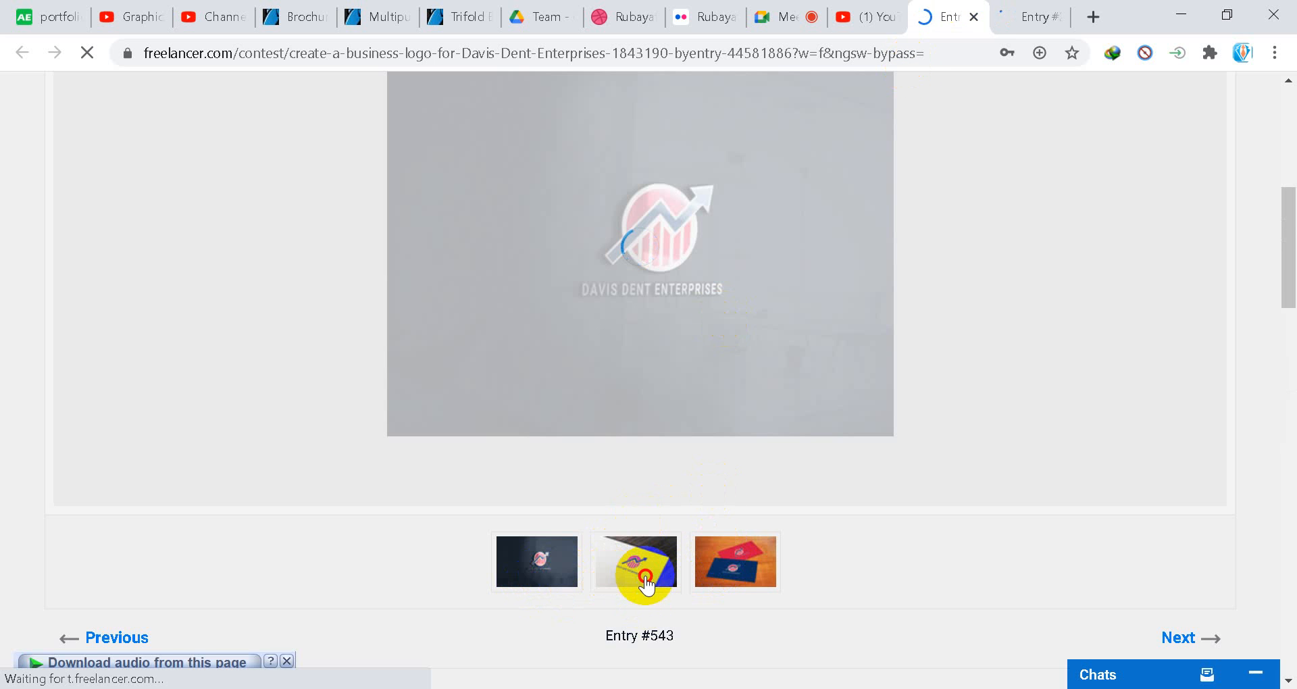
left_click(738, 572)
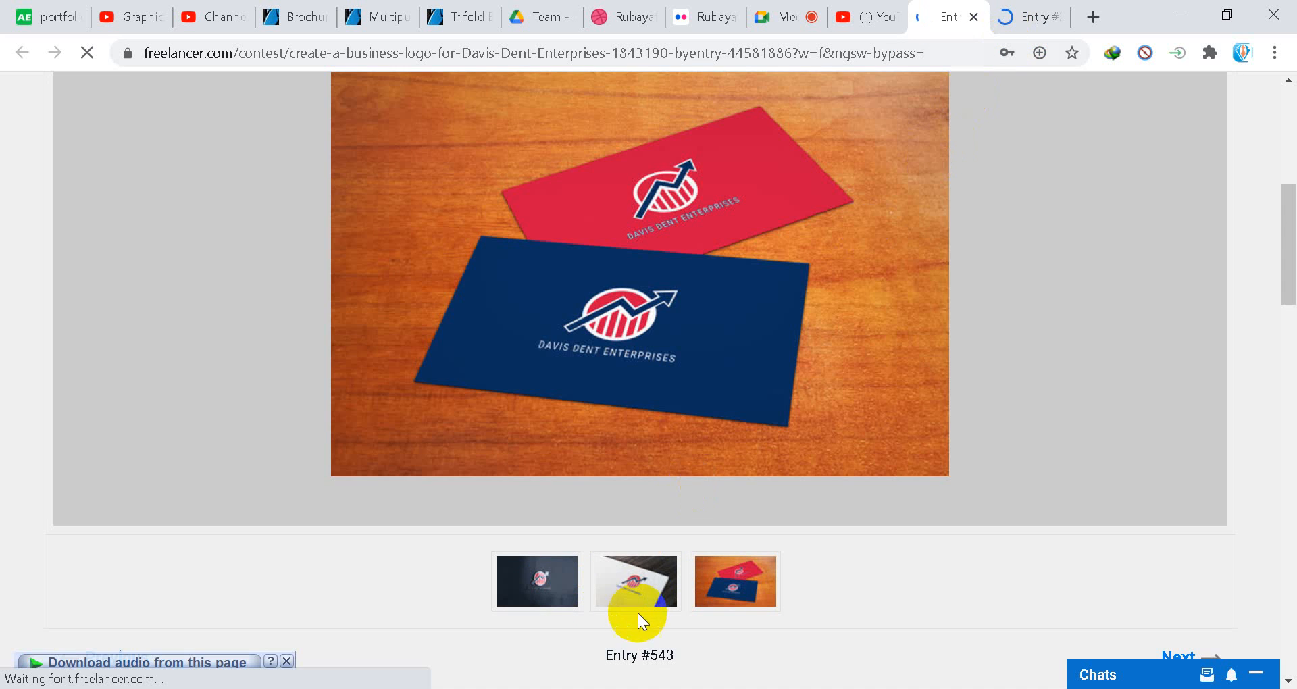
left_click(632, 598)
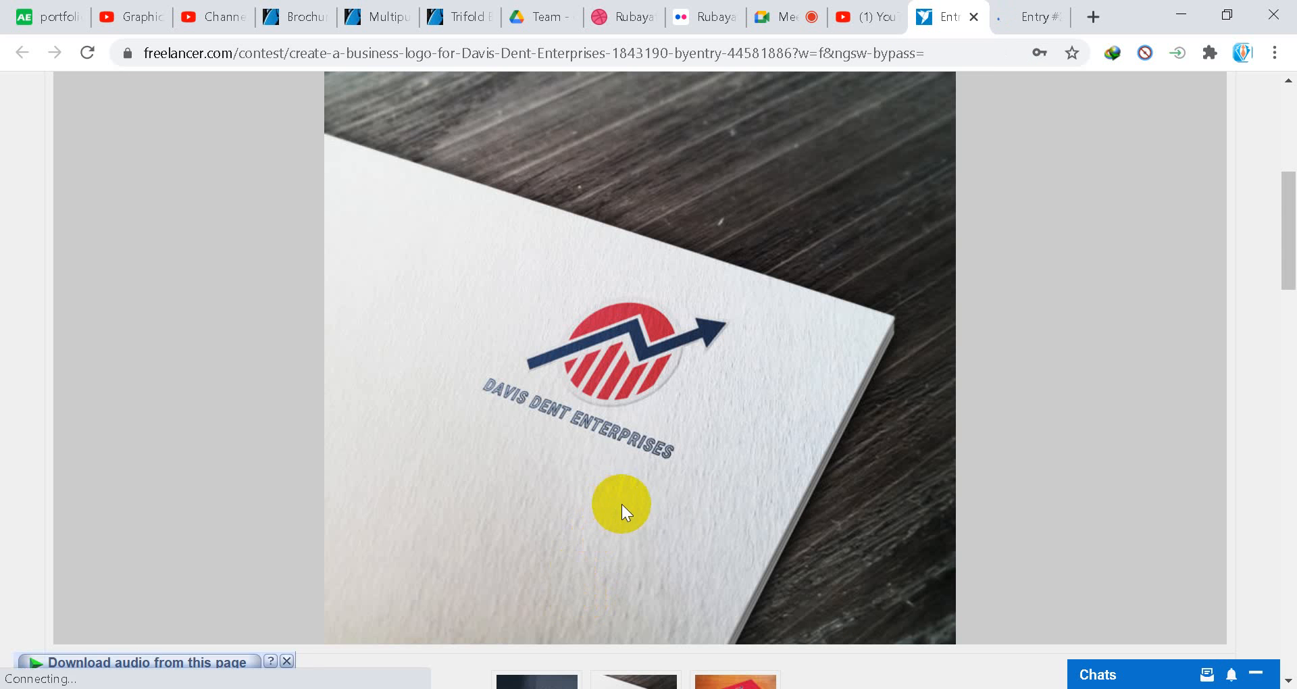
scroll(563, 608, "down", 4)
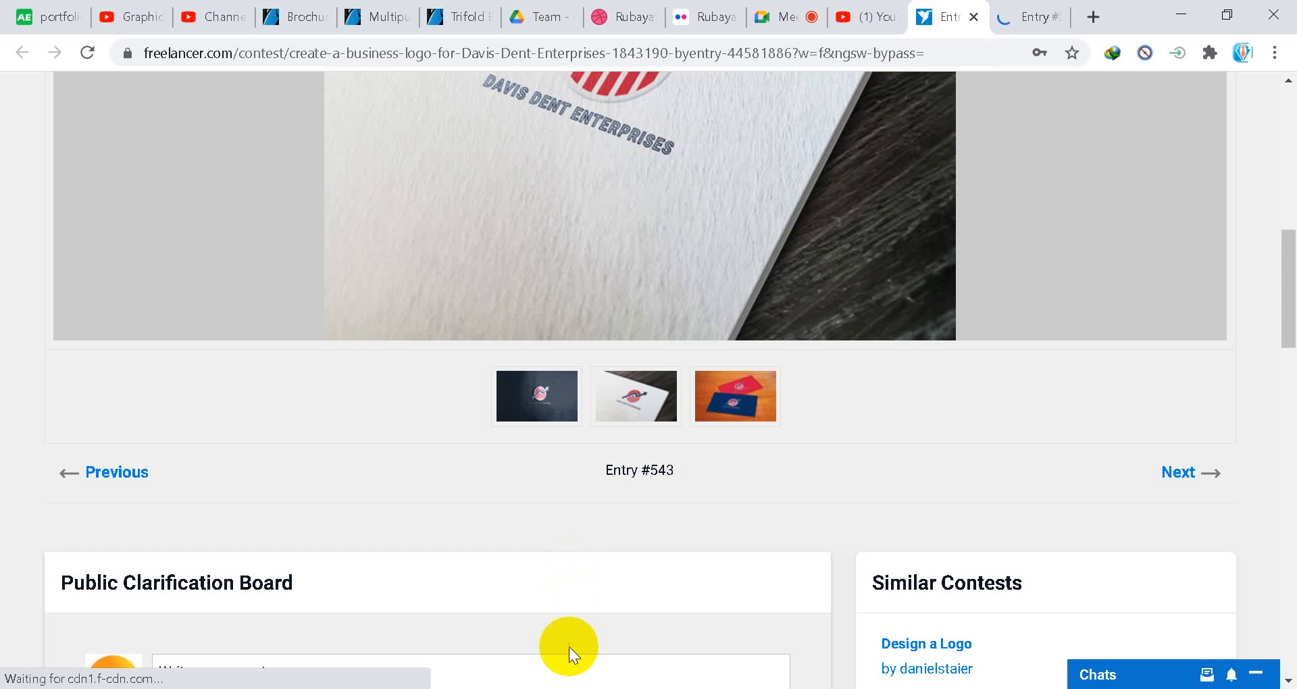
left_click(537, 413)
scroll(540, 418, "down", 2)
scroll(675, 378, "up", 4)
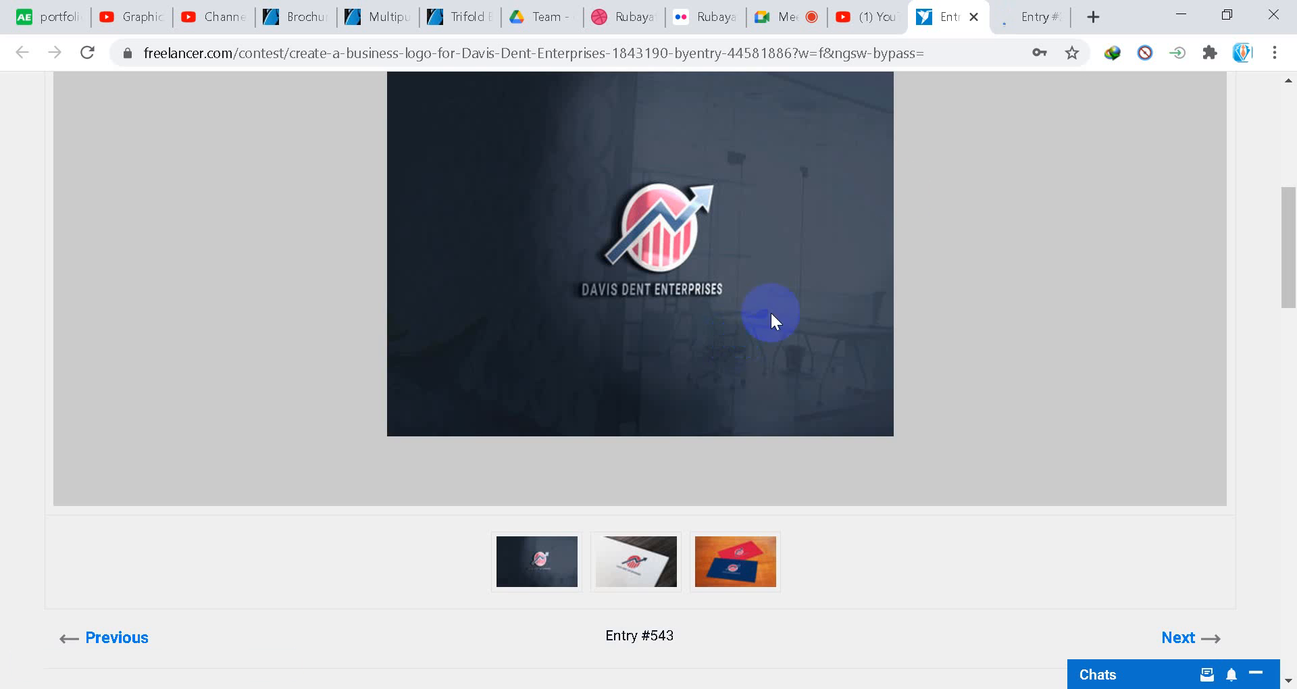
Examine the M.A.X Residential logo mockup in the Logo design contest entry ending in 44650046 on Freelancer.
left_click(1010, 18)
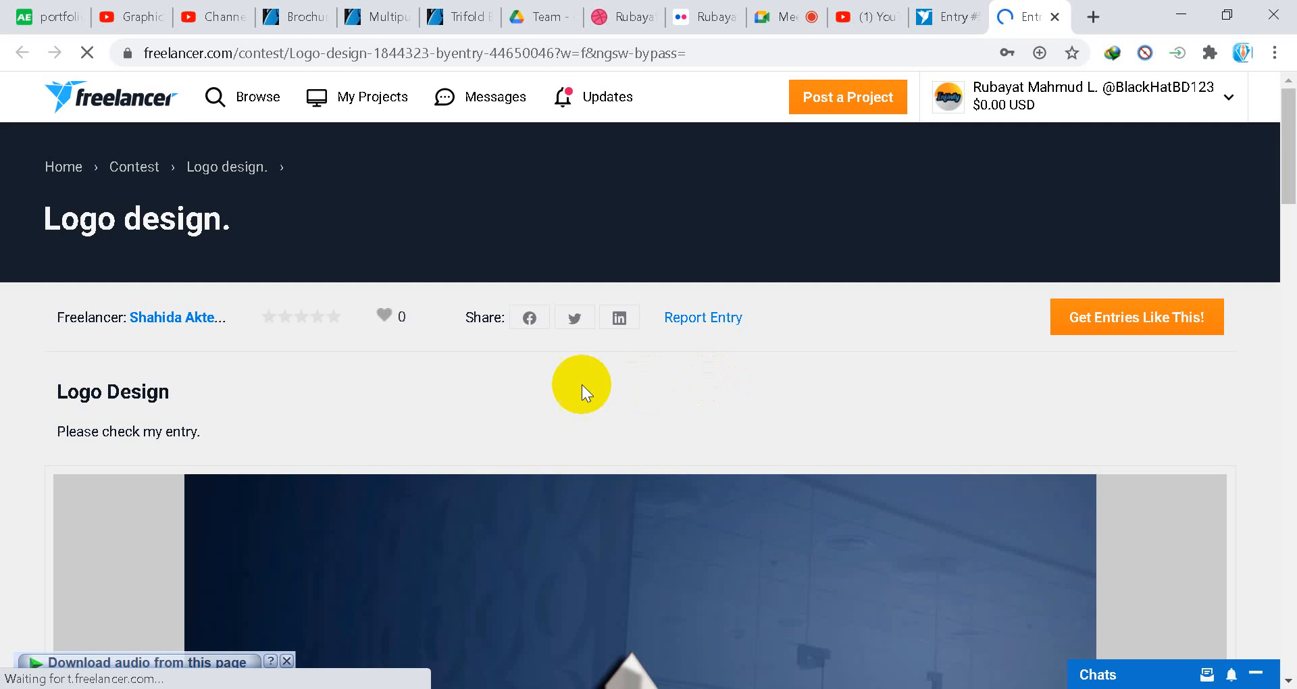
scroll(574, 385, "down", 5)
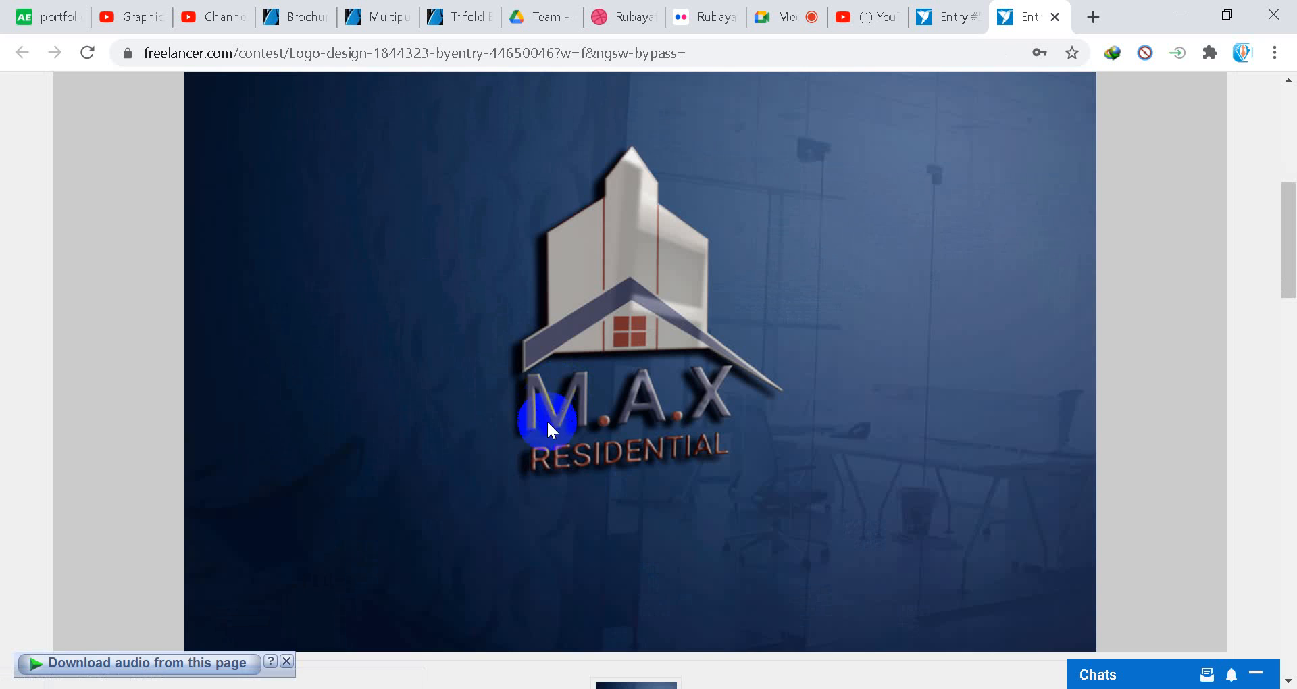
scroll(582, 444, "up", 2)
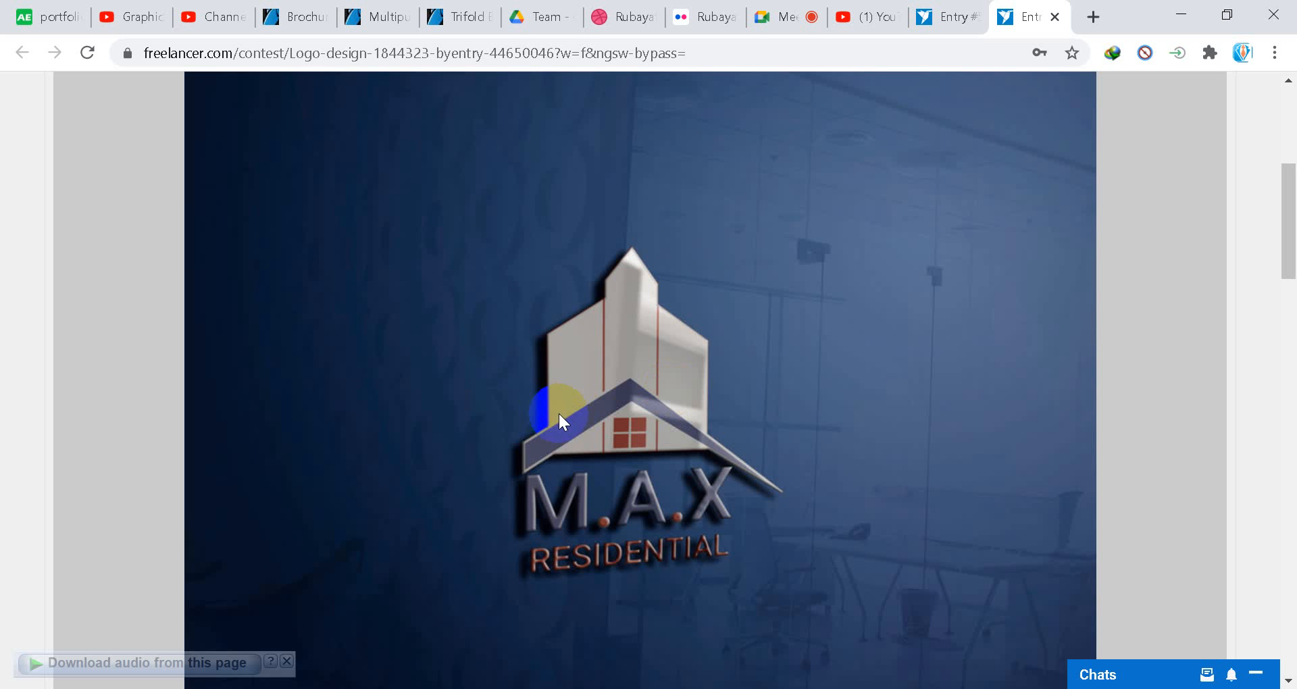
scroll(825, 331, "down", 4)
scroll(825, 331, "up", 4)
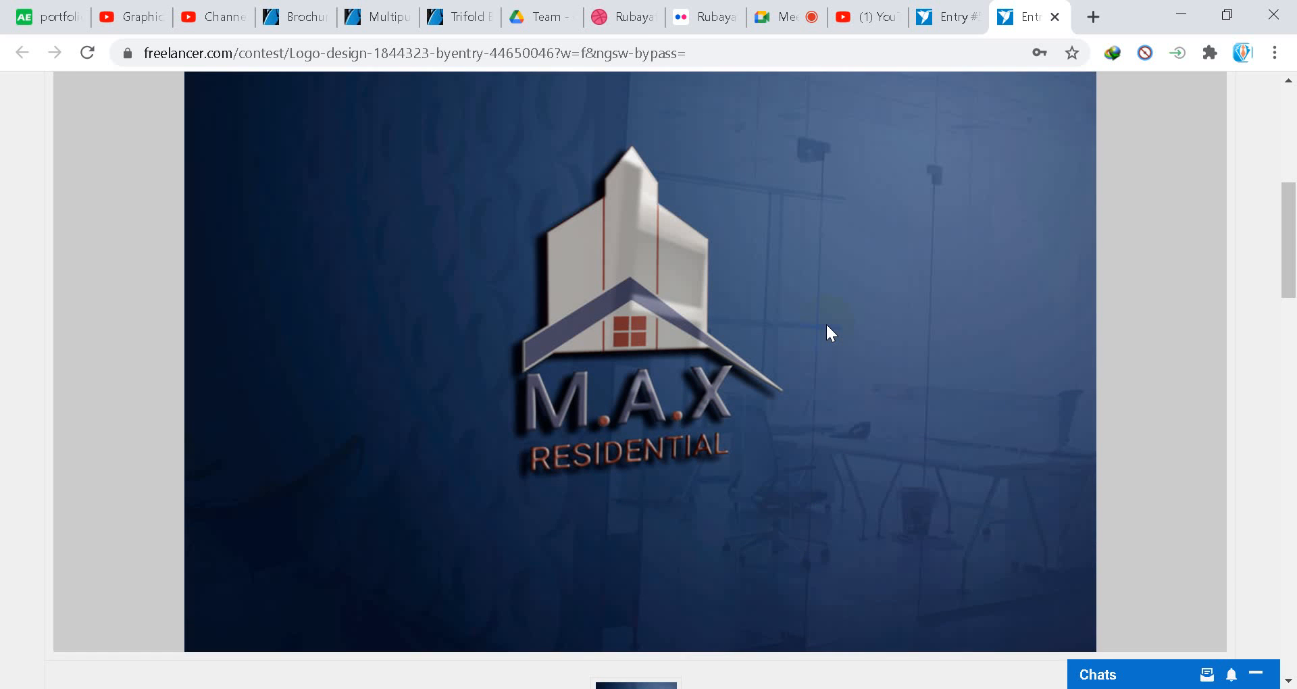
Switch to the Discussion Gd-3537 chat in WhatsApp, view the newest photo of circular black lettering full size and close it.
left_click(922, 14)
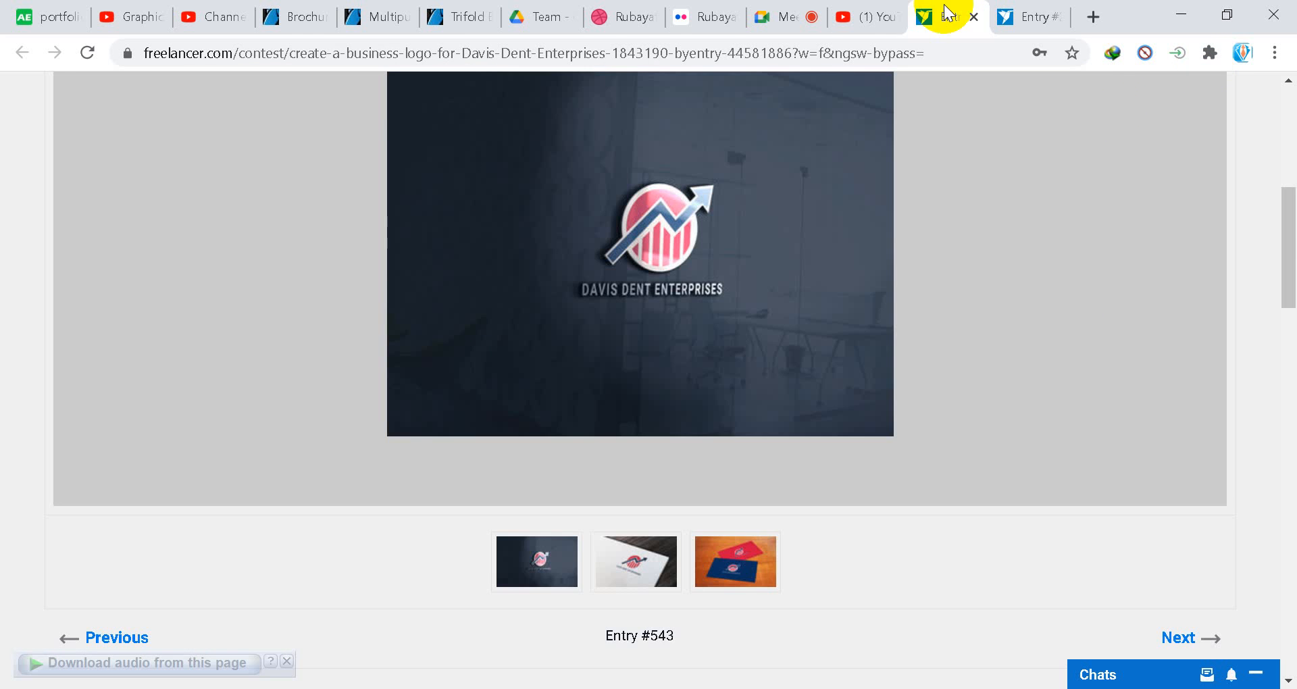
left_click(790, 14)
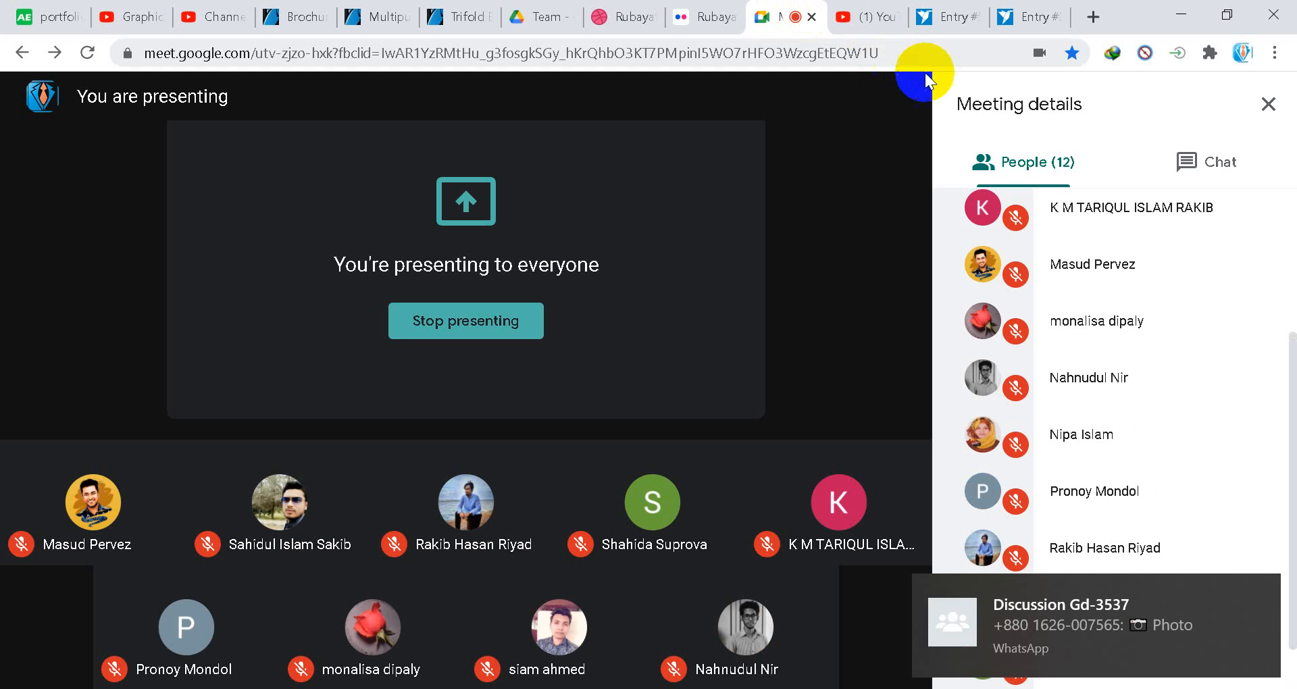
key("alt+Tab")
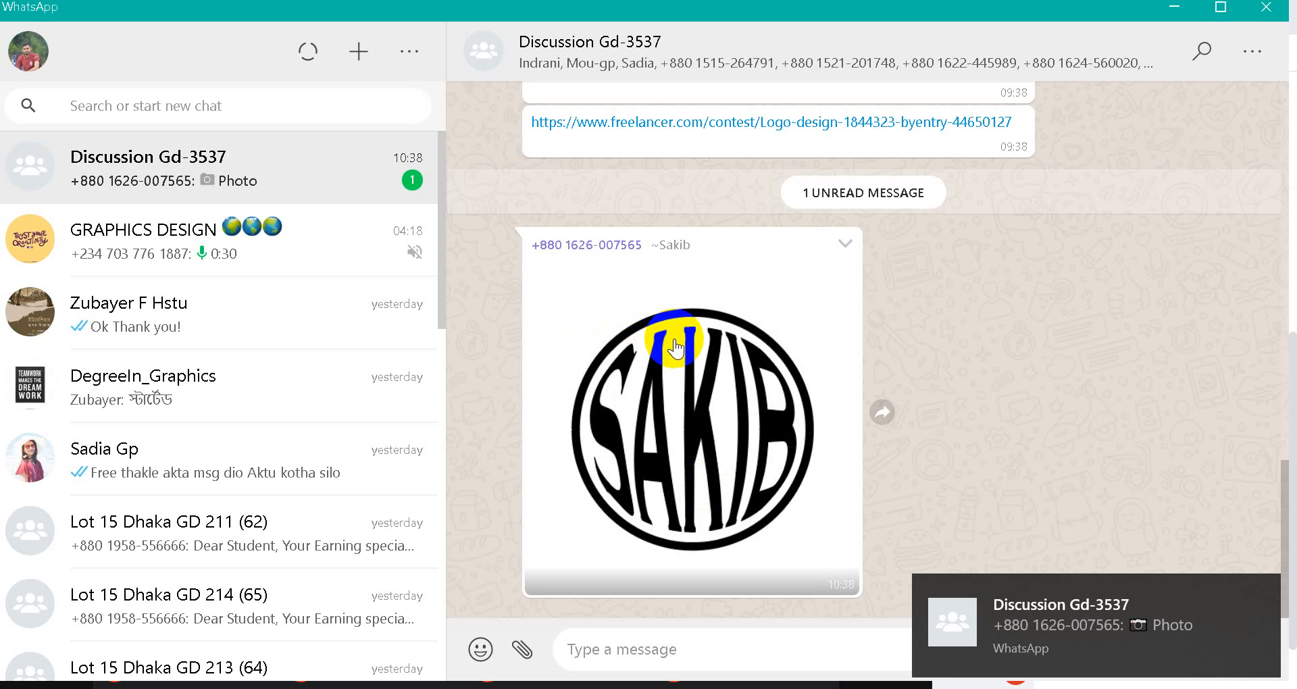
left_click(678, 419)
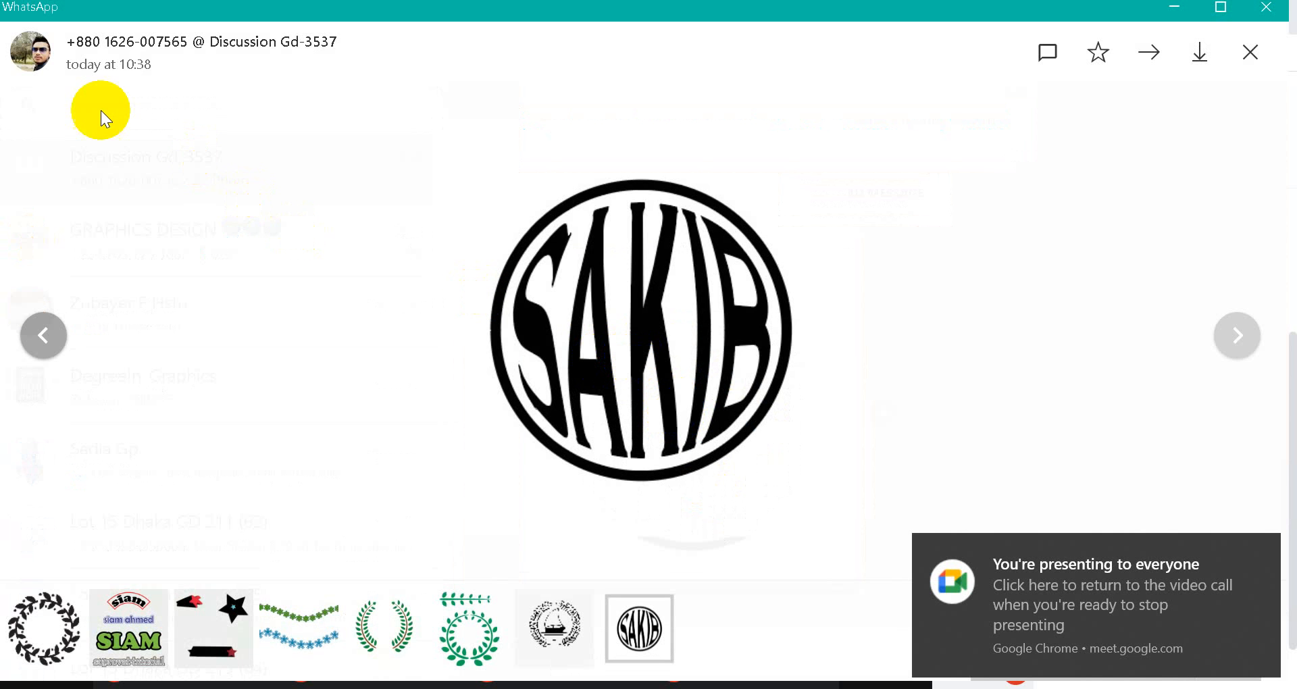
left_click(1246, 55)
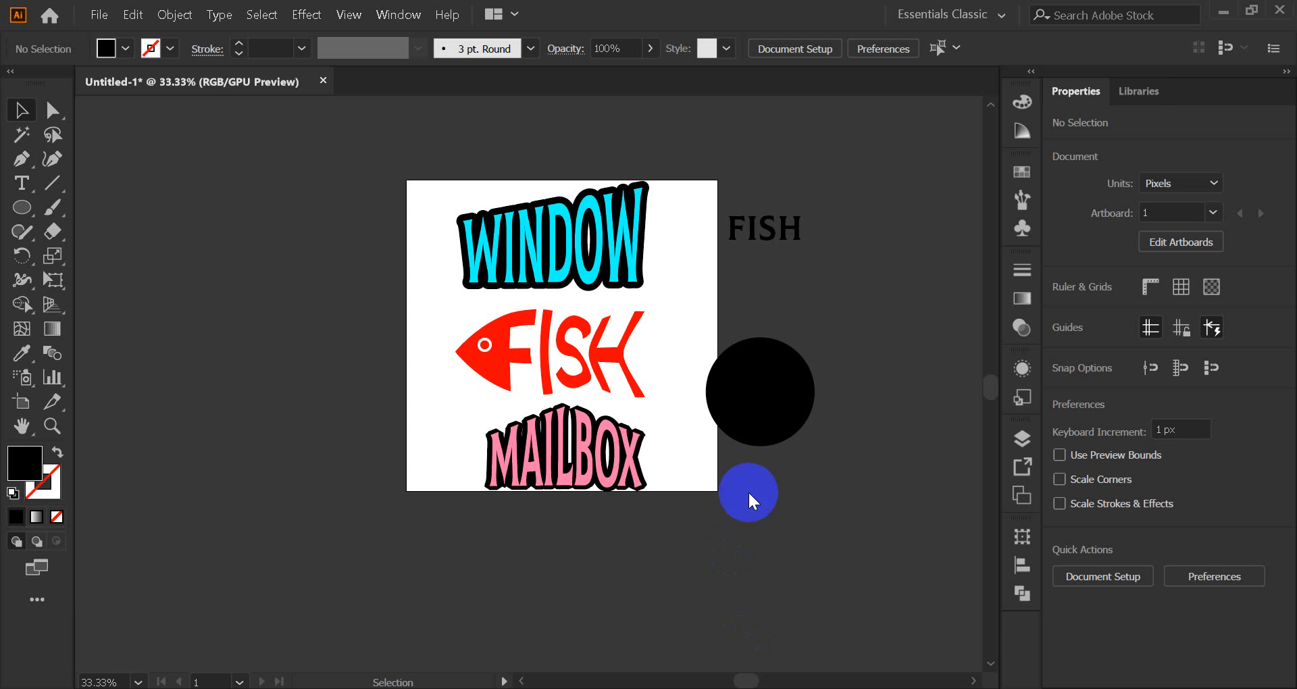
In Illustrator, select the solid black circle beside the artboard.
left_click_drag(749, 501, 782, 442)
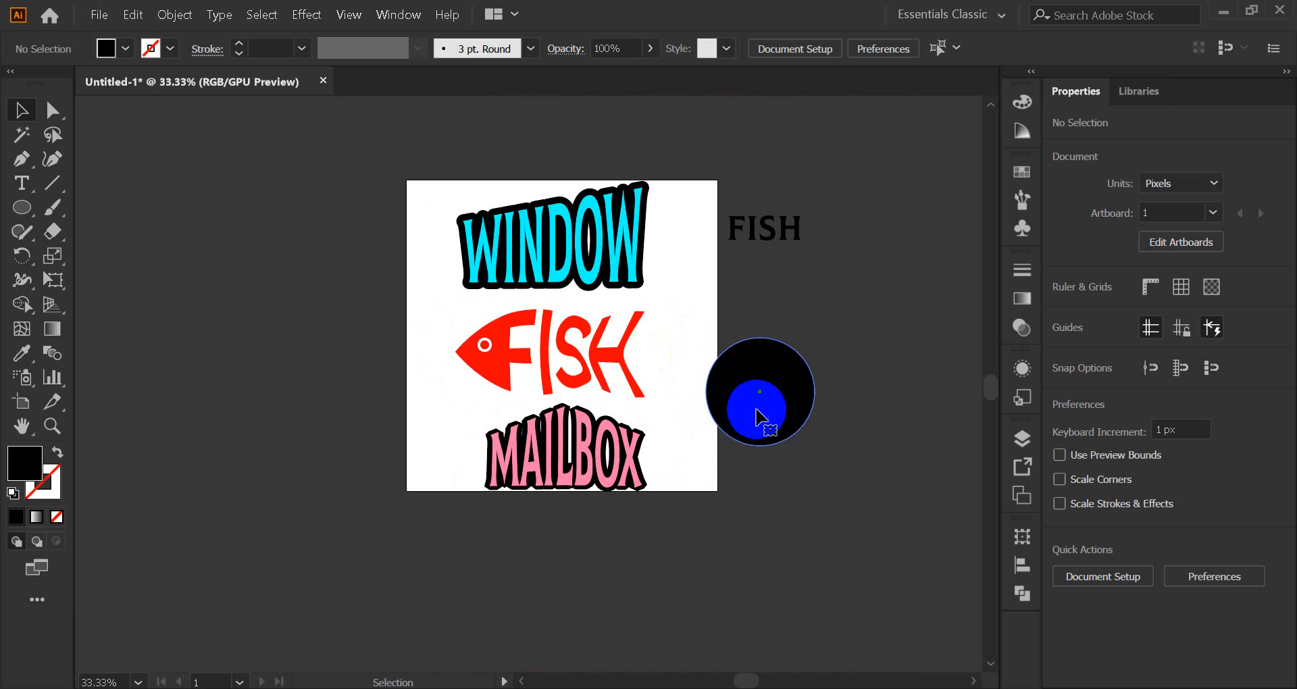
mouse_move(756, 415)
left_mouse_down()
mouse_move(761, 394)
mouse_move(738, 424)
mouse_move(749, 394)
left_mouse_up()
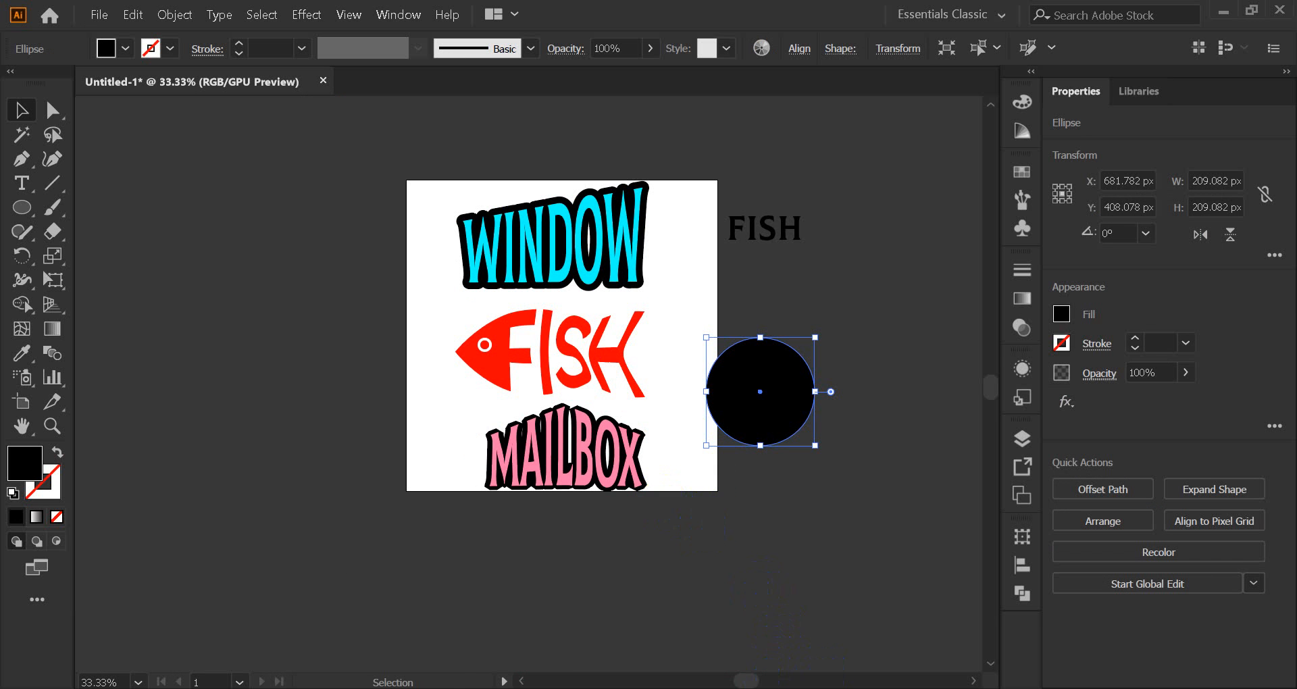
Return to the Google Meet session in Chrome and reveal the hidden system tray icons.
mouse_move(684, 688)
left_click(584, 643)
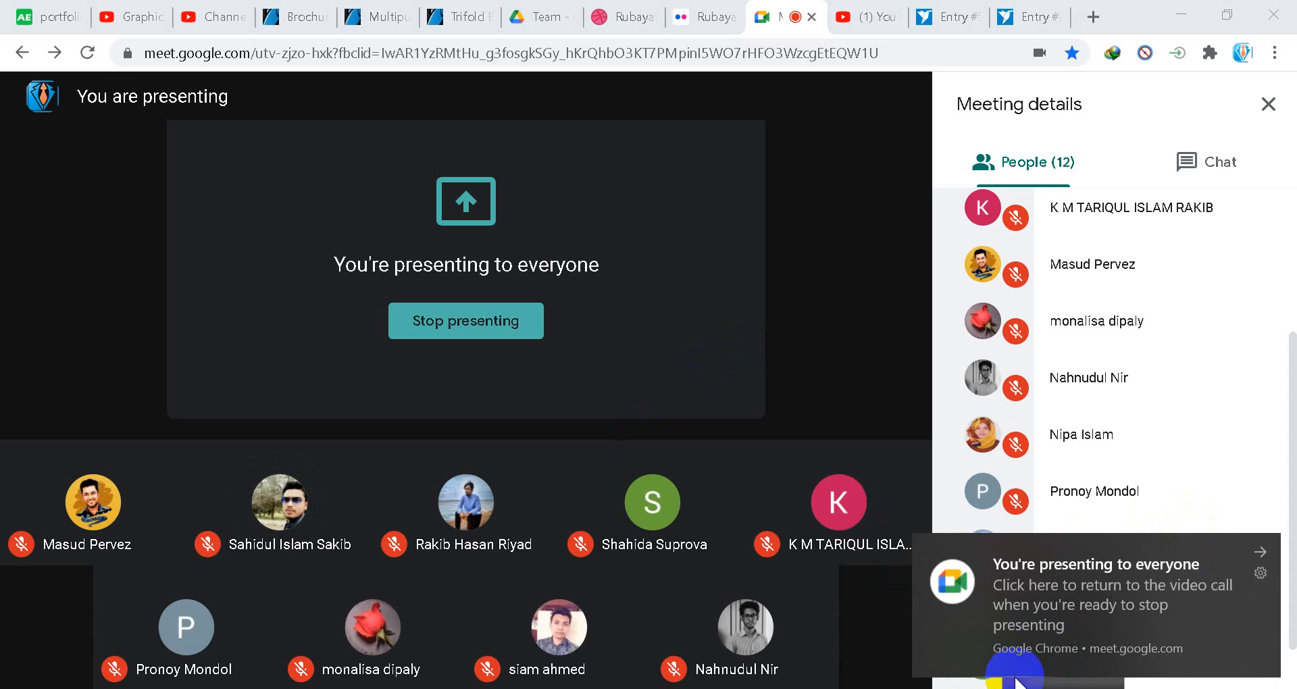
left_click(1016, 685)
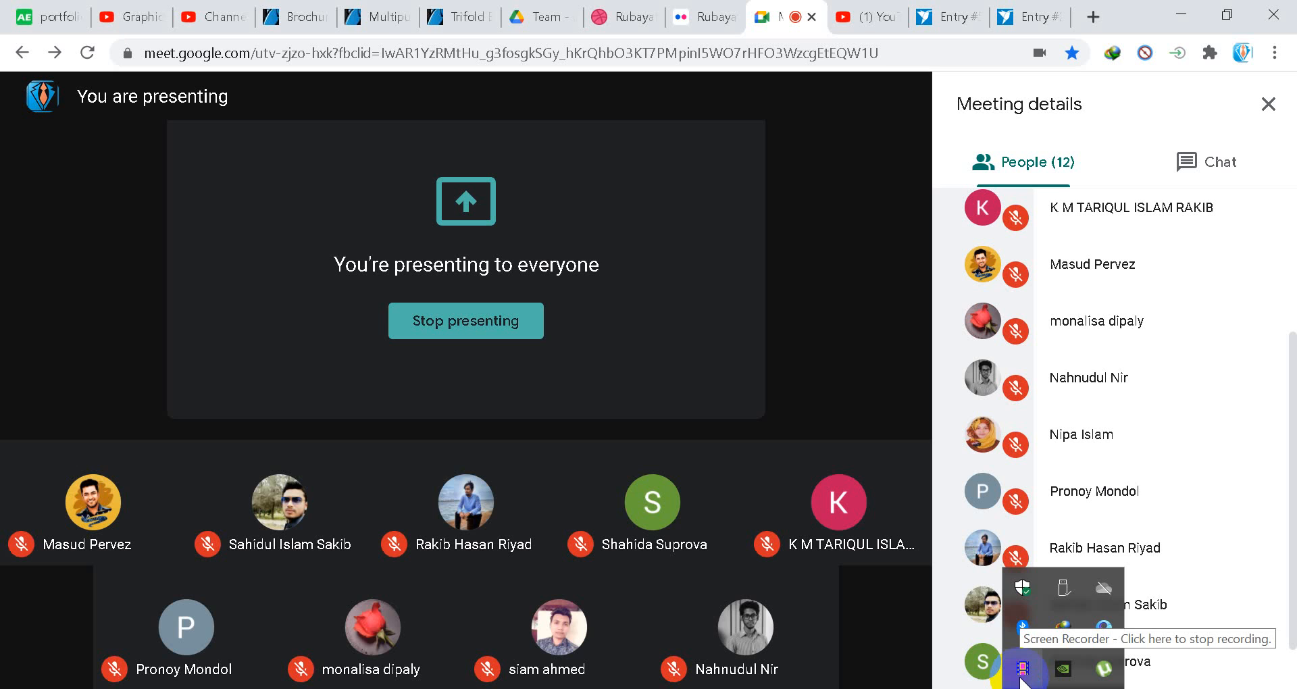